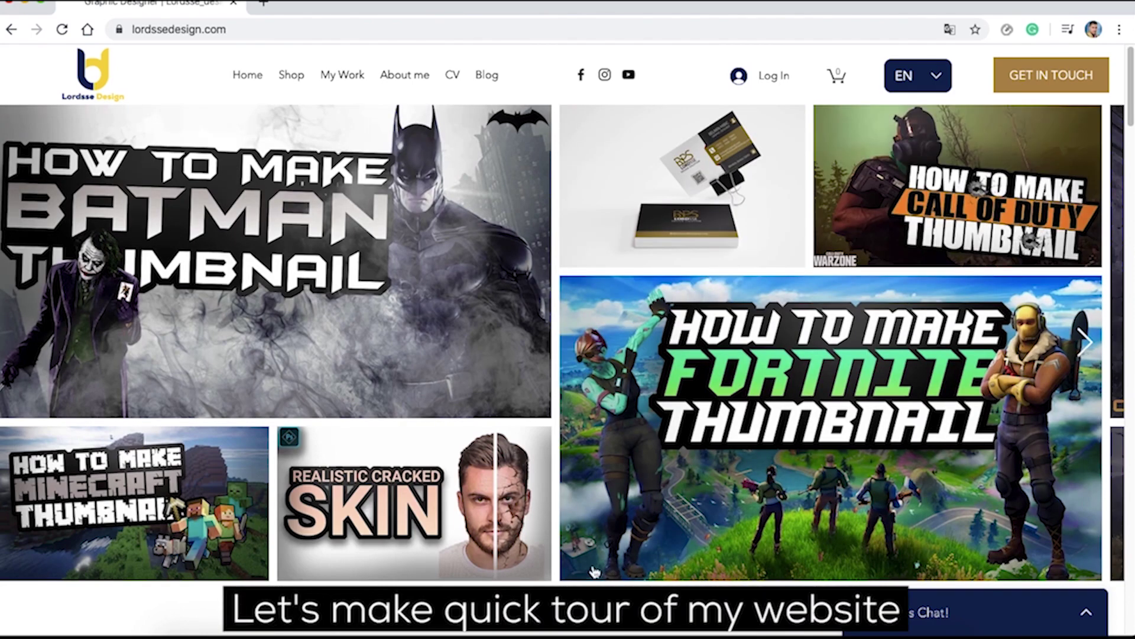
Advance the homepage thumbnail gallery and scroll through the featured designs.
click(1086, 340)
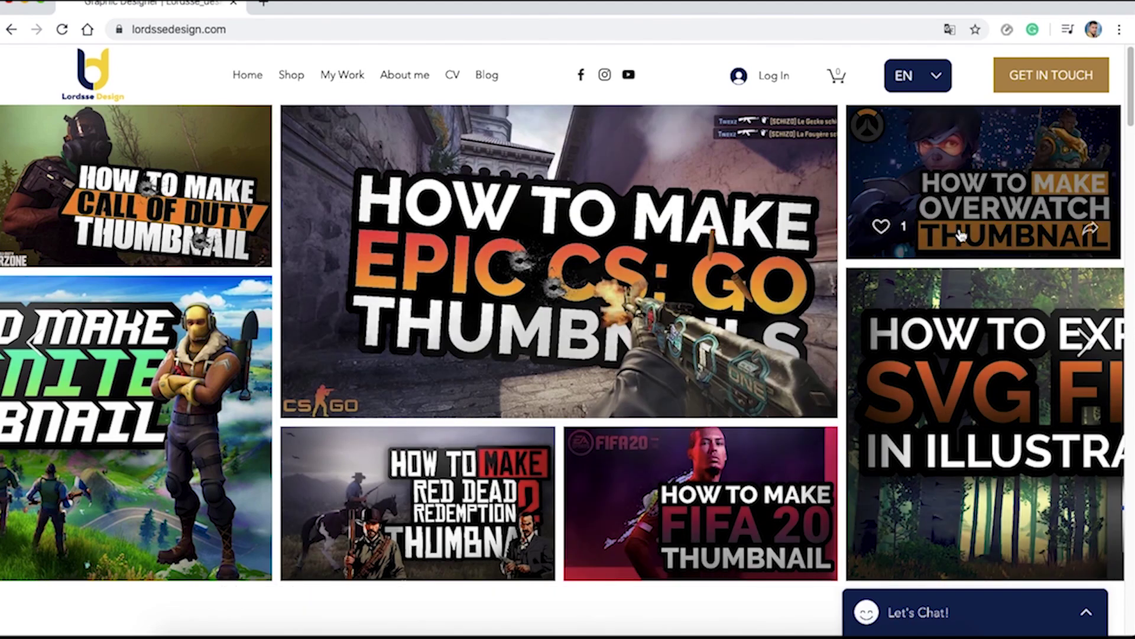
scroll(643, 581, down, 5)
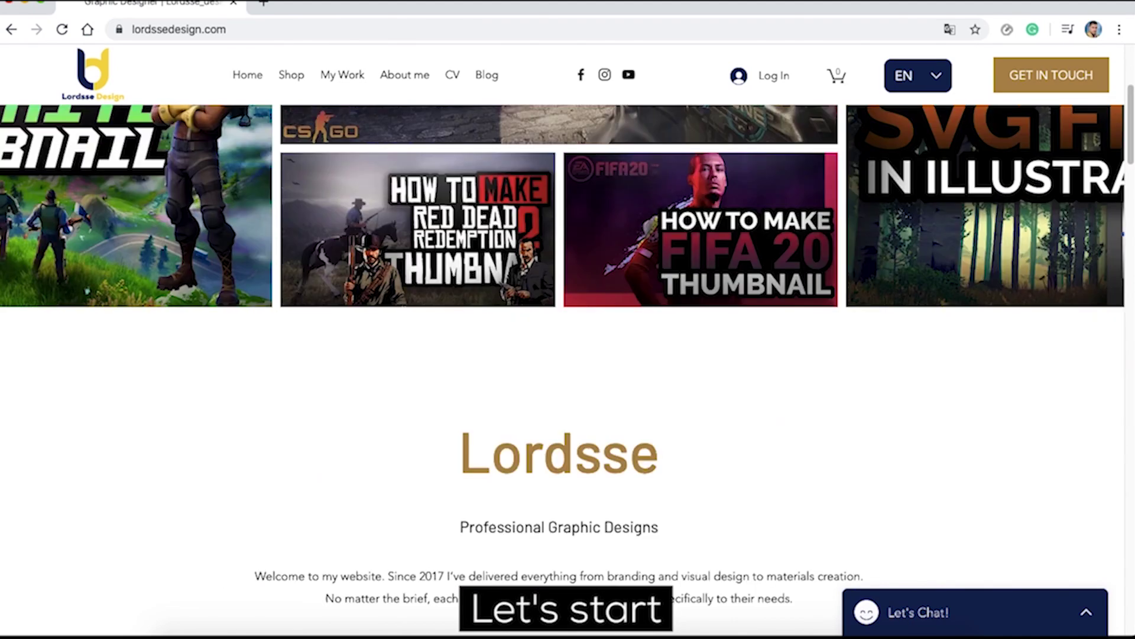
scroll(642, 580, down, 5)
scroll(615, 319, down, 2)
scroll(654, 358, down, 3)
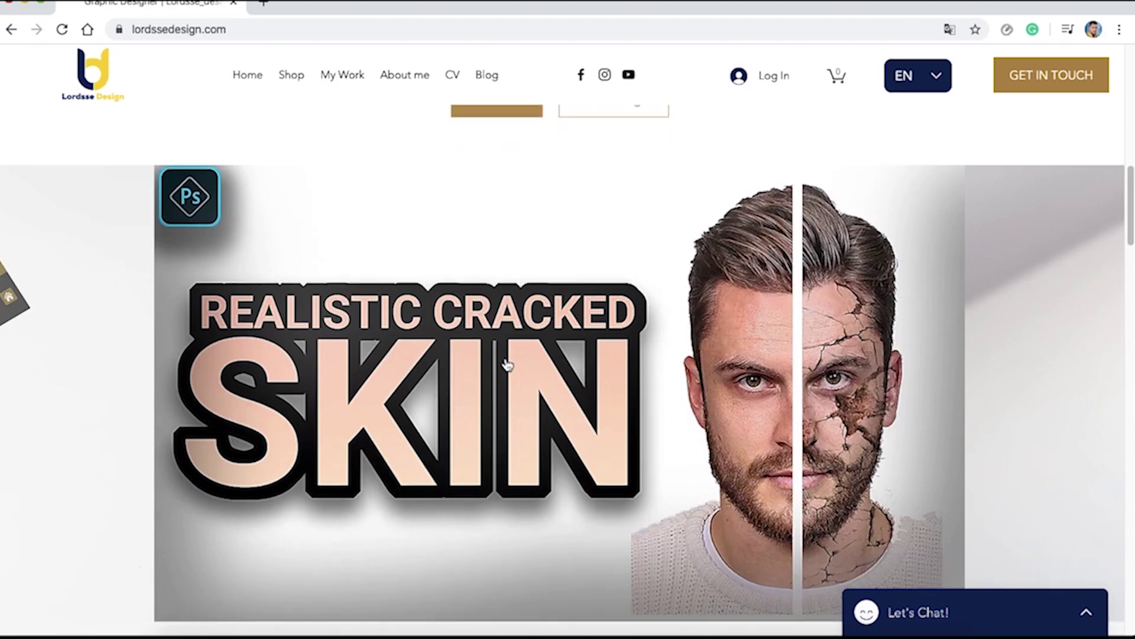
scroll(662, 385, down, 2)
scroll(753, 320, down, 2)
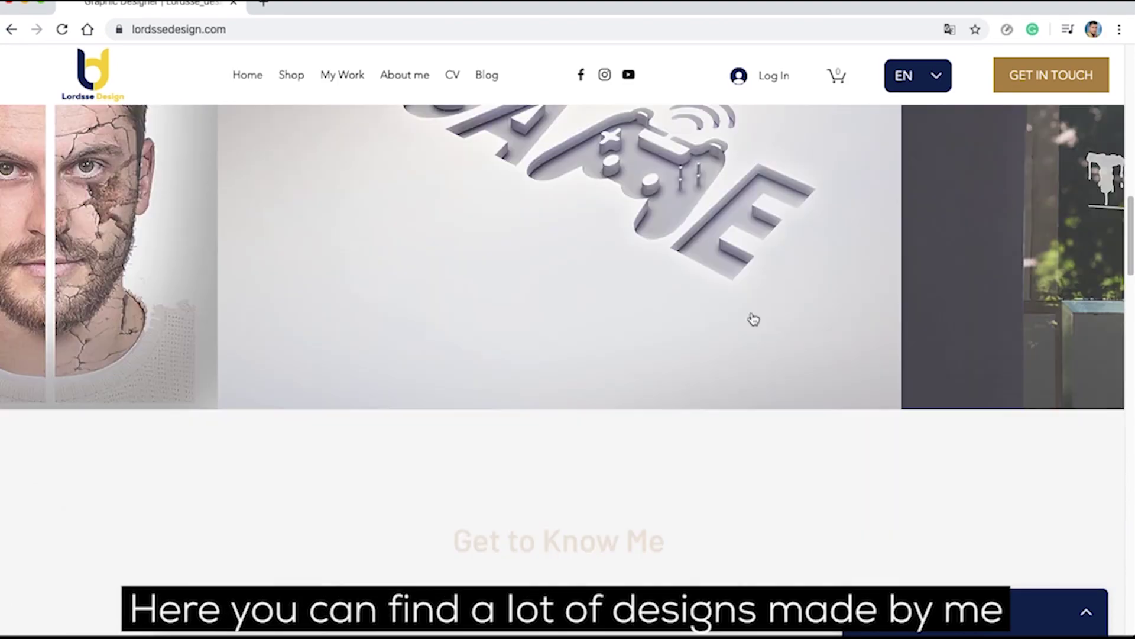
scroll(544, 436, down, 2)
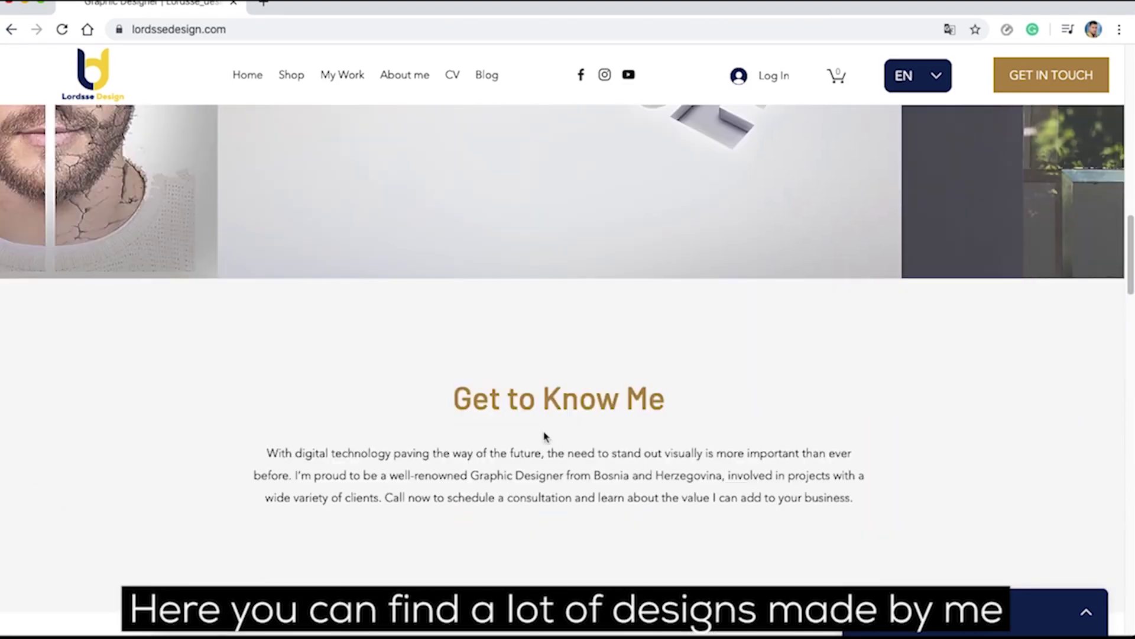
scroll(480, 429, down, 5)
scroll(727, 459, down, 3)
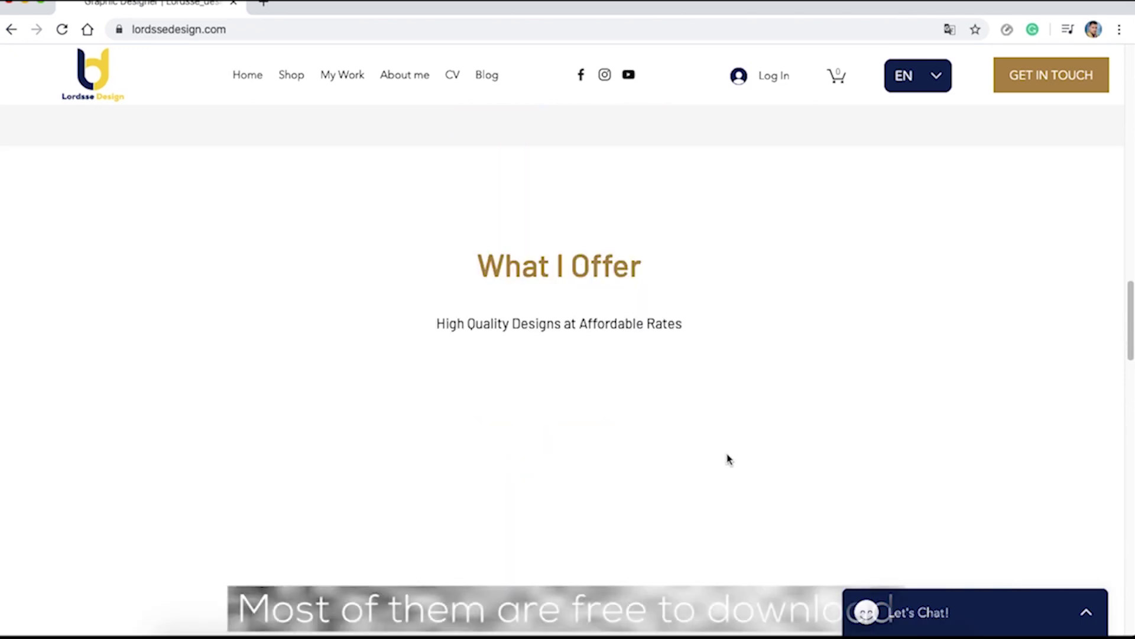
scroll(553, 385, down, 5)
scroll(367, 385, down, 5)
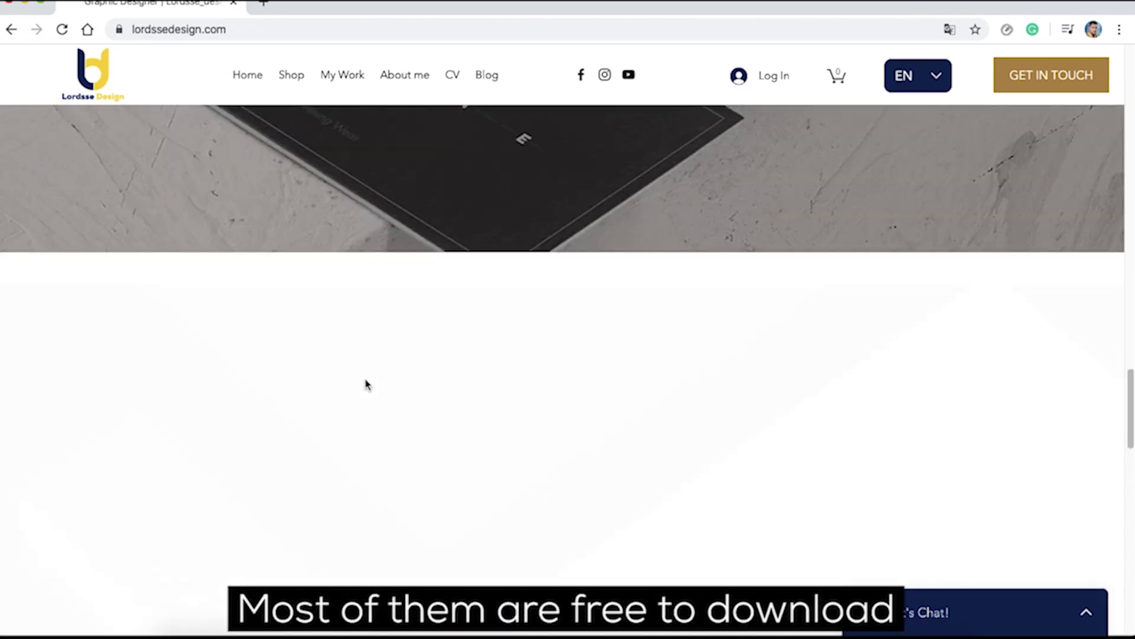
scroll(623, 359, down, 1)
scroll(623, 359, down, 2)
scroll(624, 431, down, 7)
scroll(482, 420, down, 2)
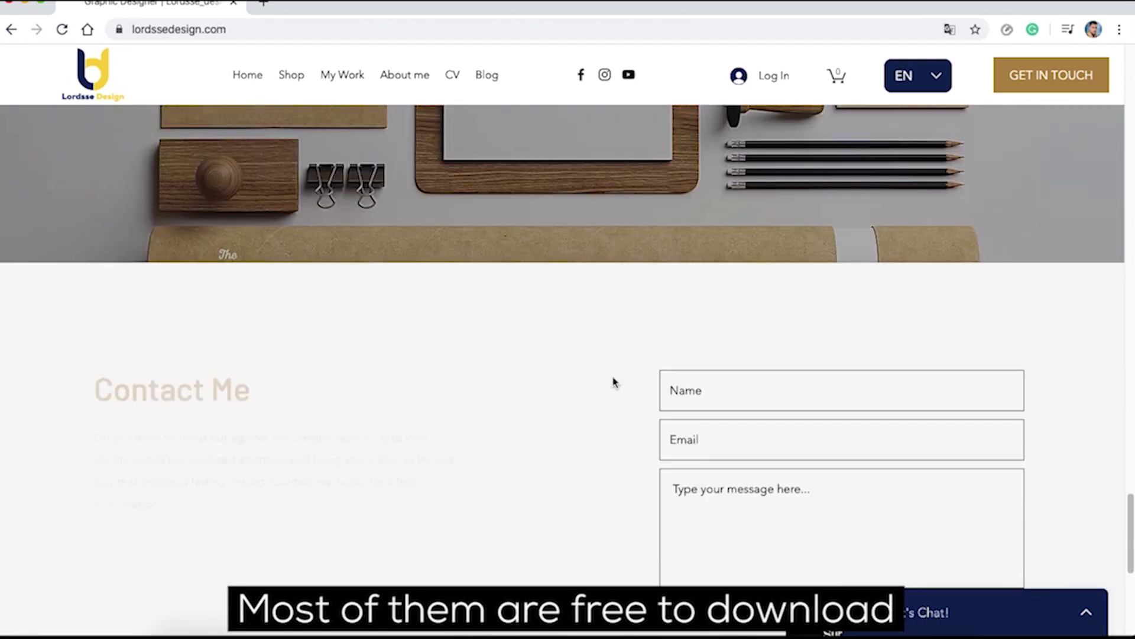
scroll(613, 383, down, 5)
scroll(503, 284, down, 2)
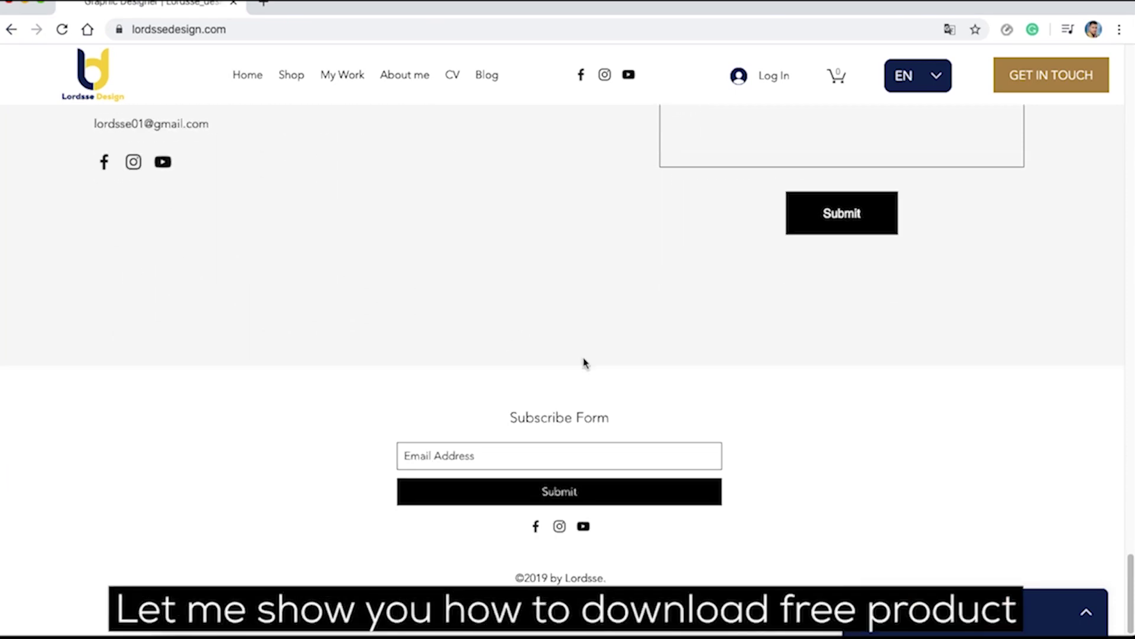
scroll(600, 375, up, 10)
scroll(600, 375, up, 5)
scroll(601, 375, up, 10)
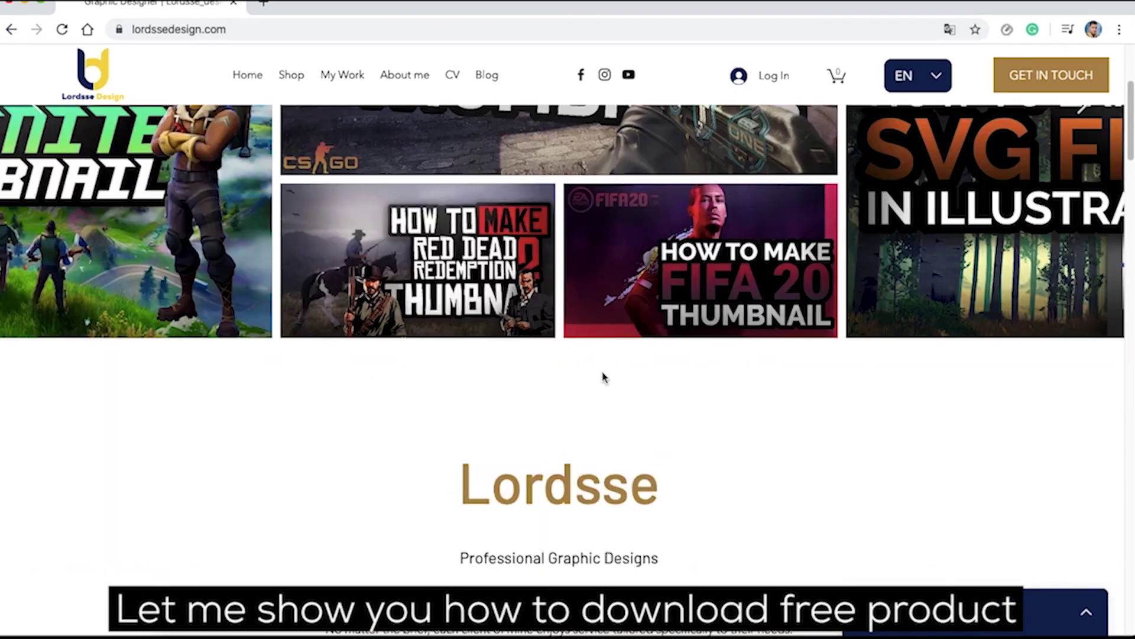
scroll(571, 375, up, 5)
Go to the Shop and load two more batches of thumbnail designs.
click(292, 79)
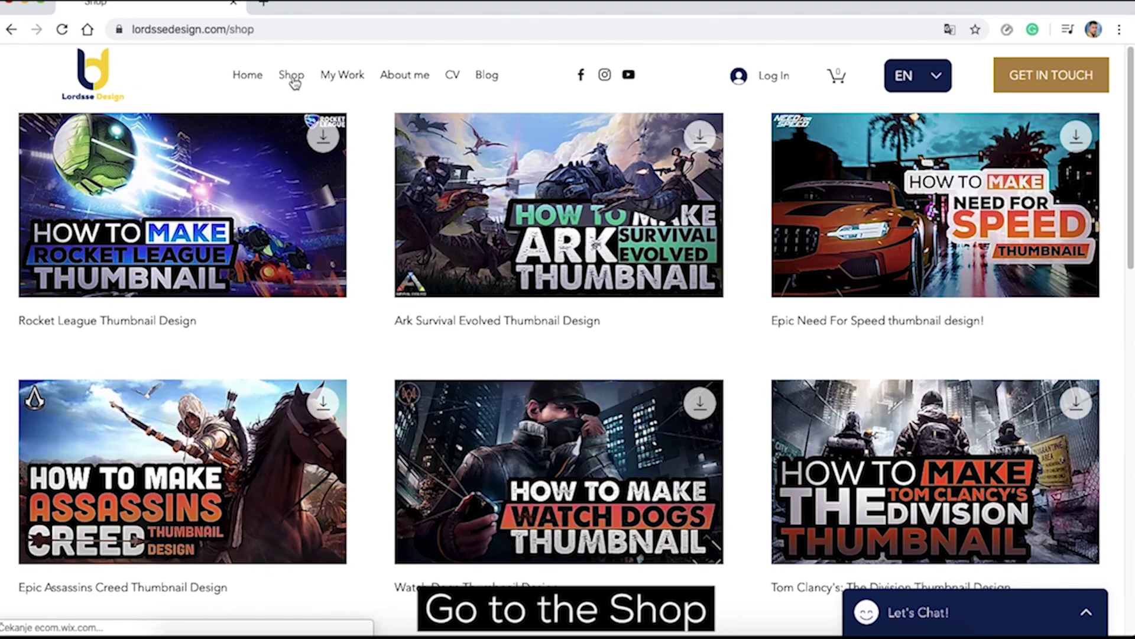
mouse_move(935, 204)
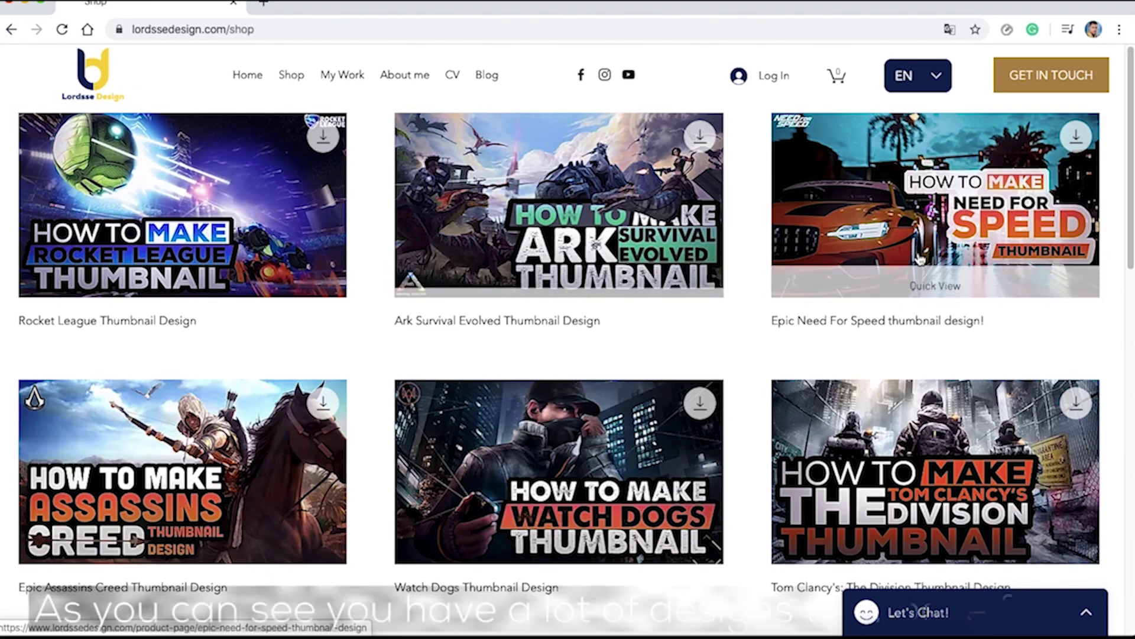
scroll(380, 317, down, 1)
scroll(744, 436, down, 3)
scroll(578, 473, down, 9)
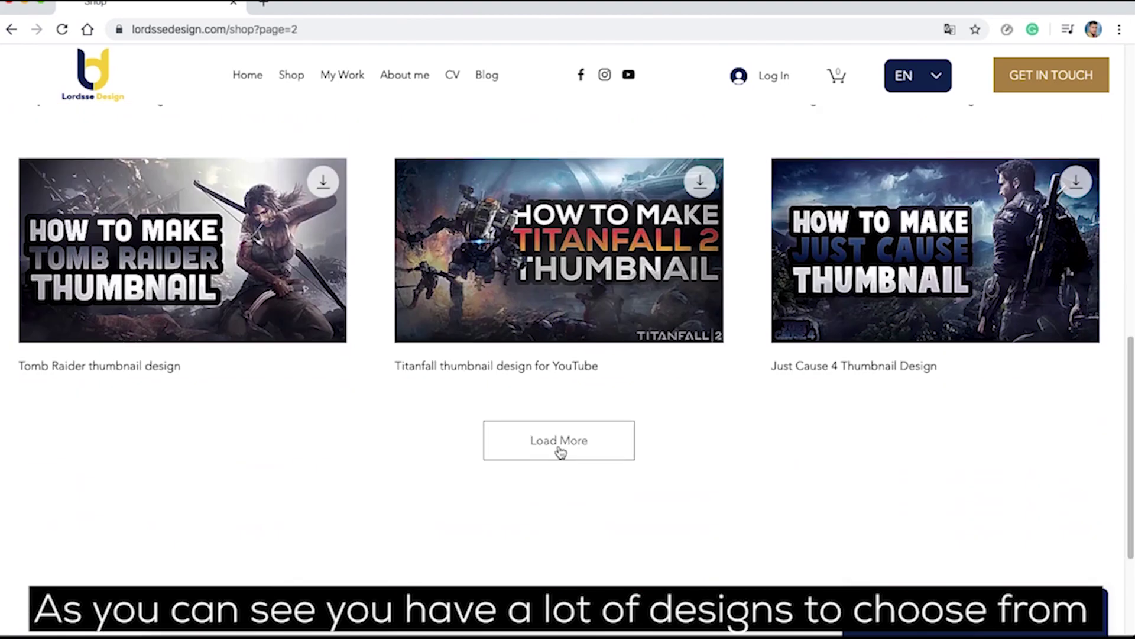
click(560, 452)
scroll(726, 501, down, 5)
scroll(727, 500, down, 2)
scroll(726, 500, down, 1)
scroll(722, 398, down, 3)
scroll(749, 431, down, 4)
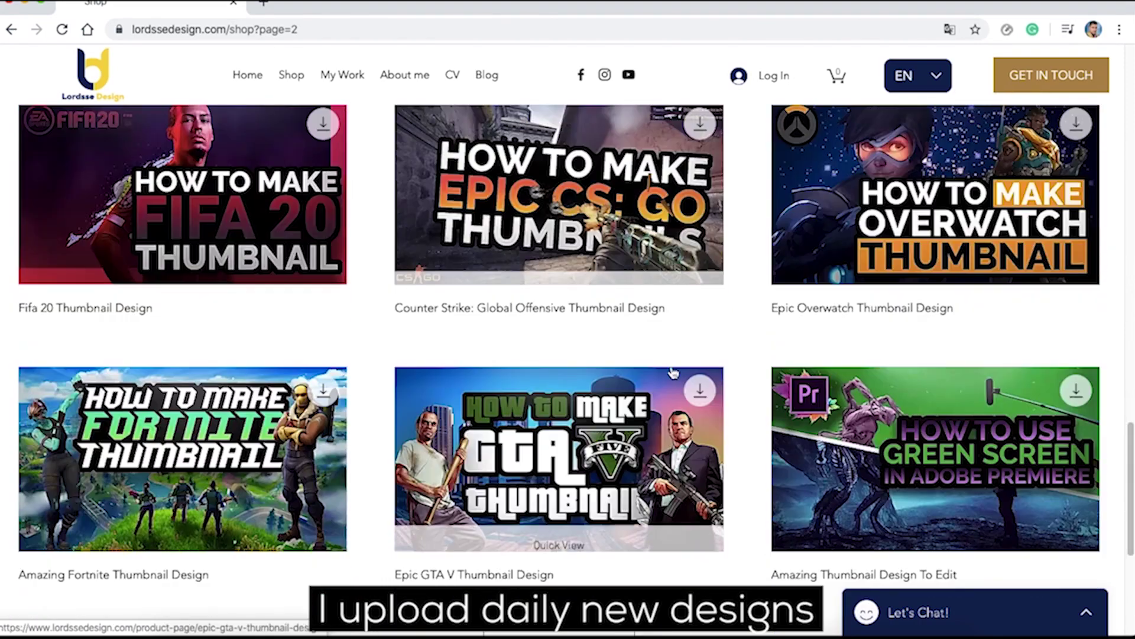
scroll(748, 431, down, 5)
click(550, 366)
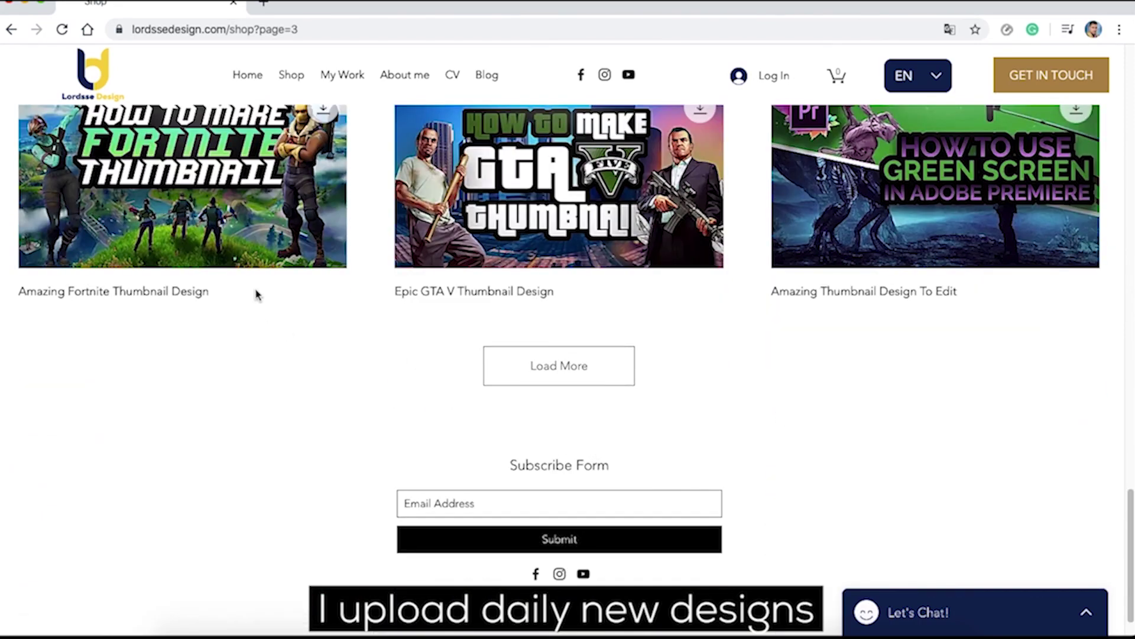
Return to the top of the grid and open the Ark Survival Evolved thumbnail.
scroll(899, 311, down, 3)
scroll(849, 354, down, 2)
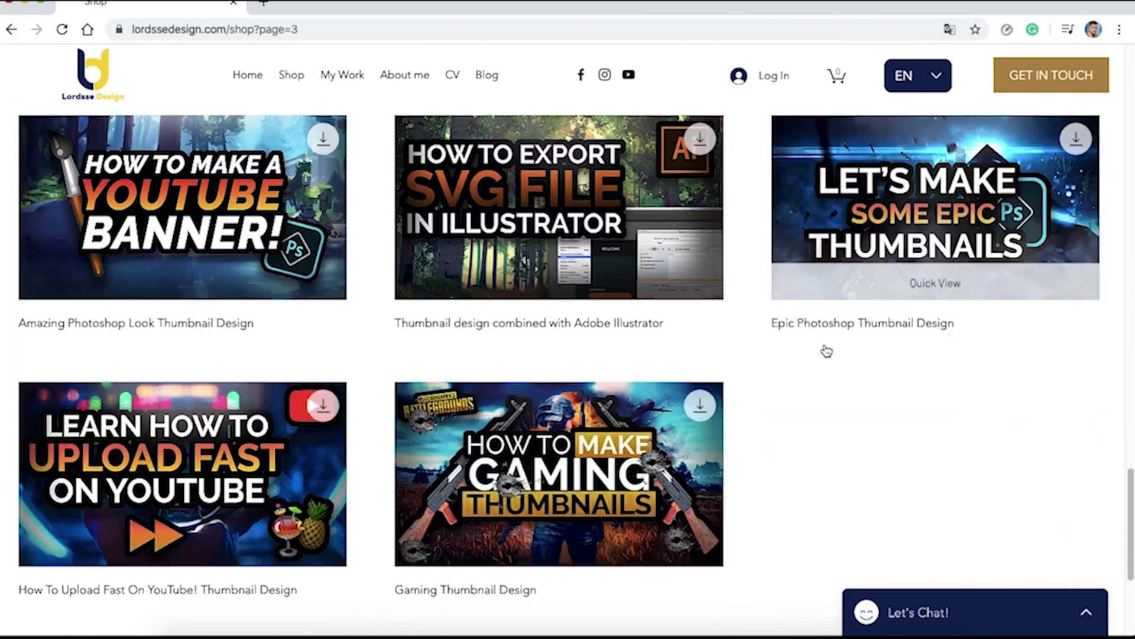
scroll(385, 503, down, 1)
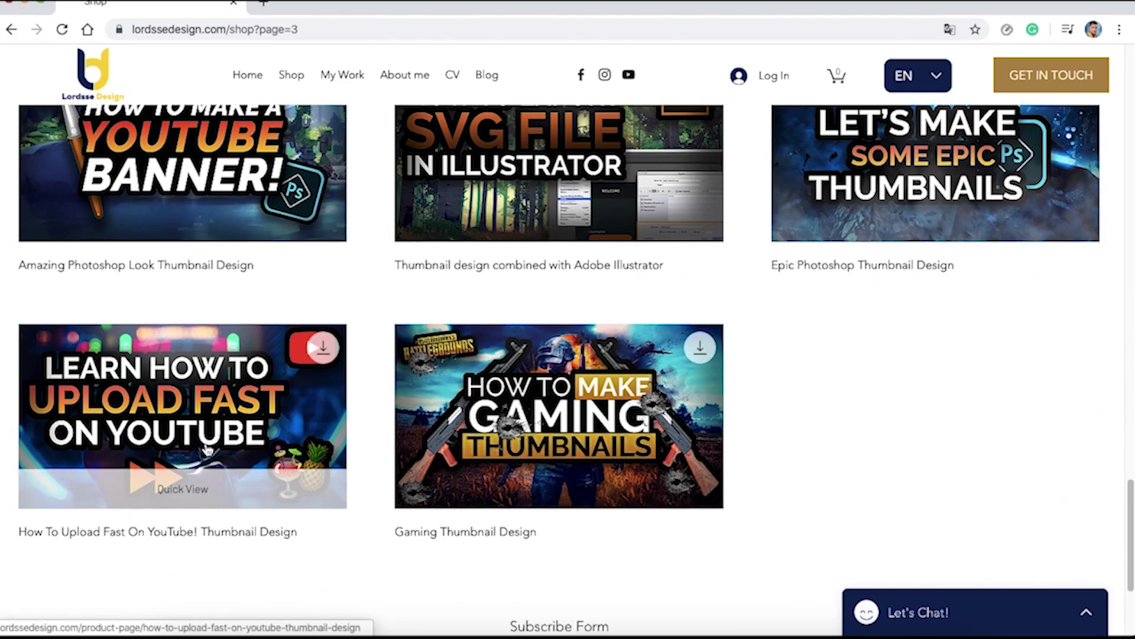
scroll(562, 401, up, 4)
scroll(562, 401, up, 5)
scroll(464, 314, up, 5)
scroll(643, 327, up, 5)
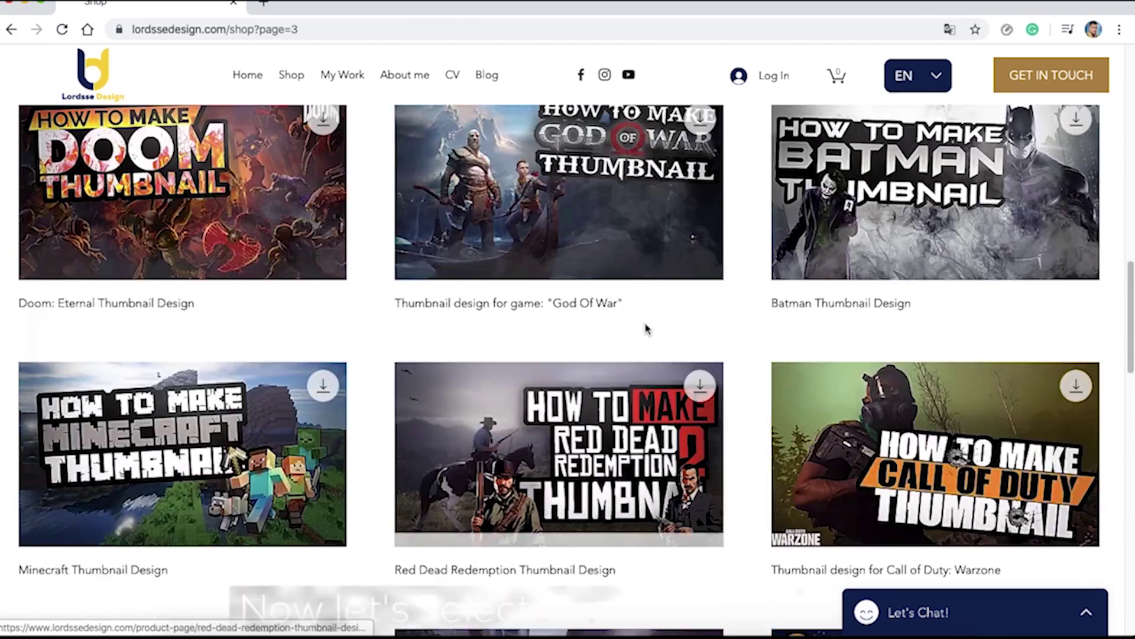
scroll(367, 319, up, 5)
scroll(368, 319, up, 5)
scroll(379, 331, up, 2)
scroll(387, 350, up, 2)
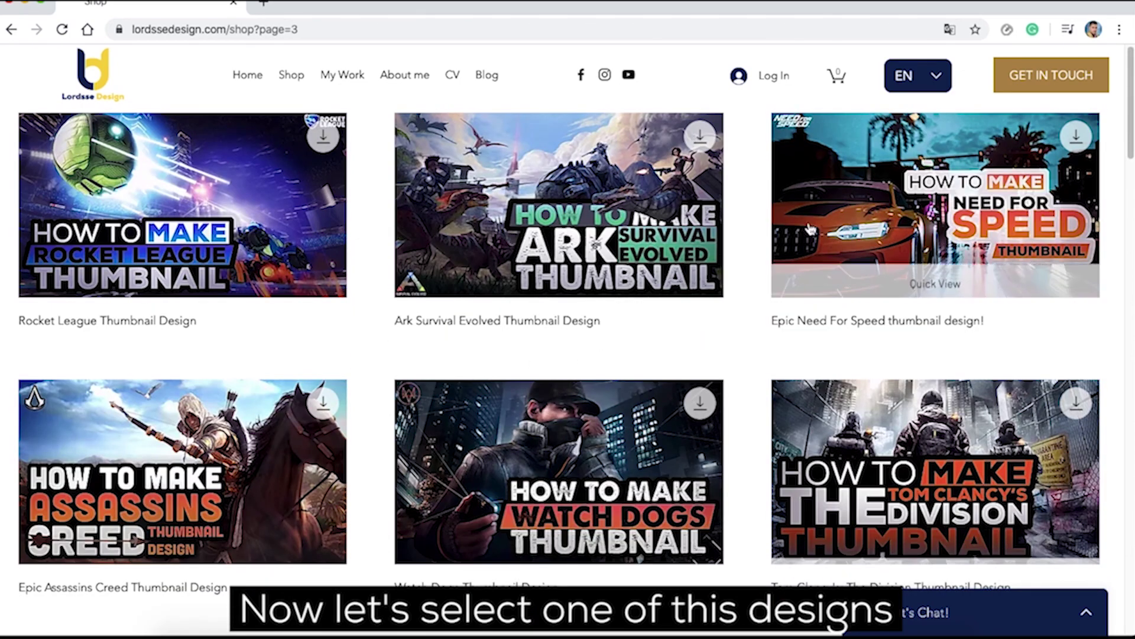
click(627, 219)
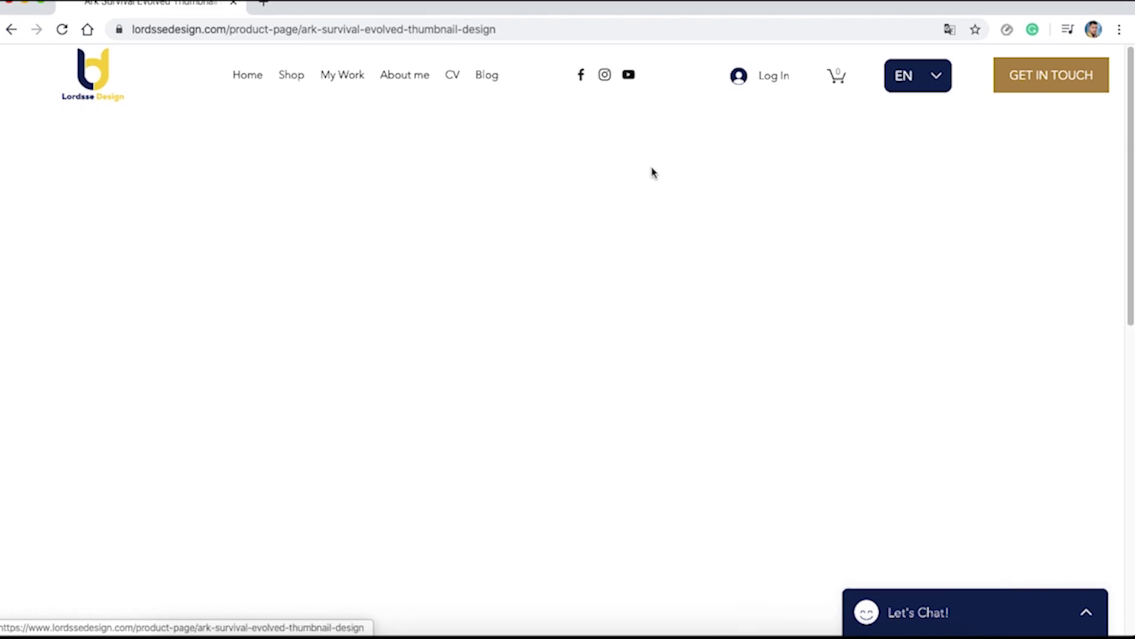
Scroll down to the product's free-download description.
scroll(640, 216, down, 1)
scroll(648, 222, down, 1)
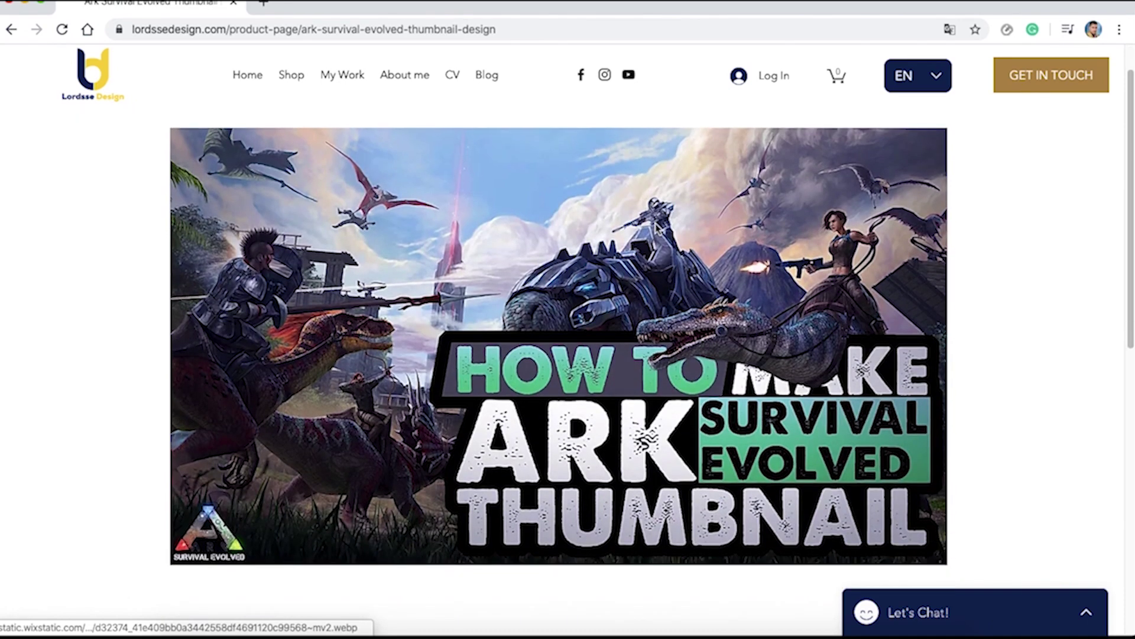
scroll(683, 231, down, 2)
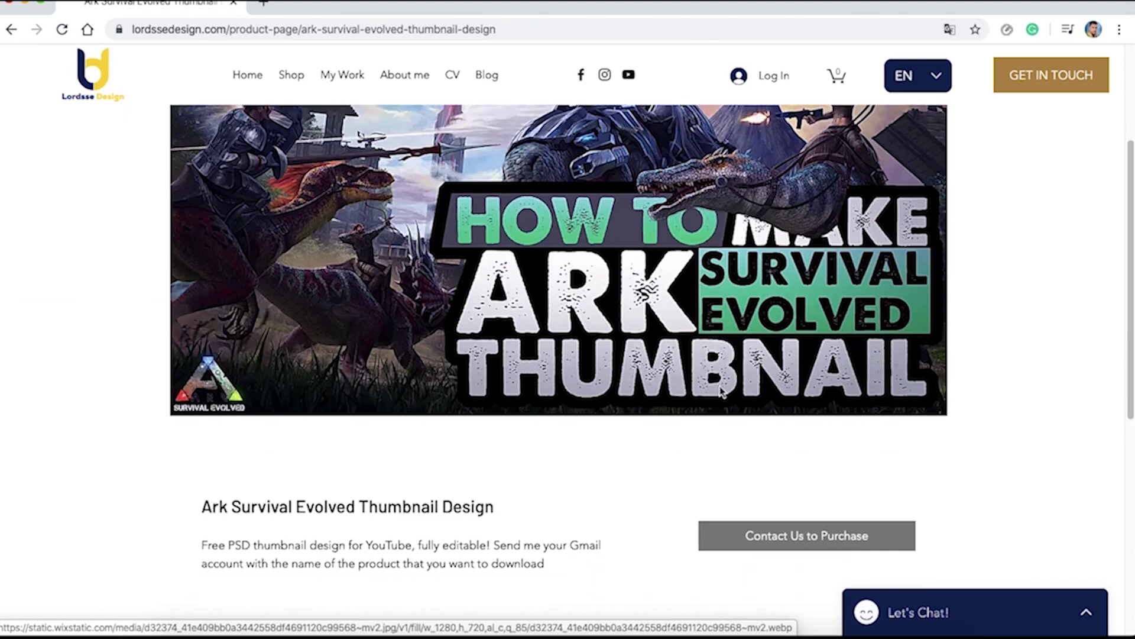
scroll(690, 414, down, 1)
scroll(690, 414, down, 3)
scroll(689, 413, down, 1)
scroll(687, 415, down, 1)
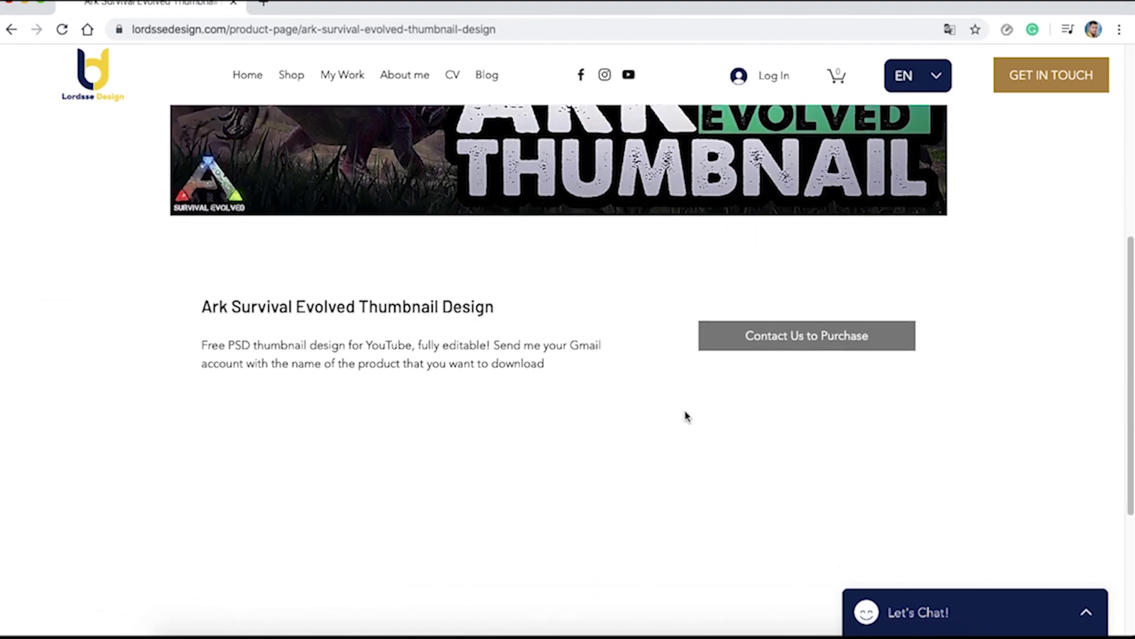
scroll(686, 415, down, 1)
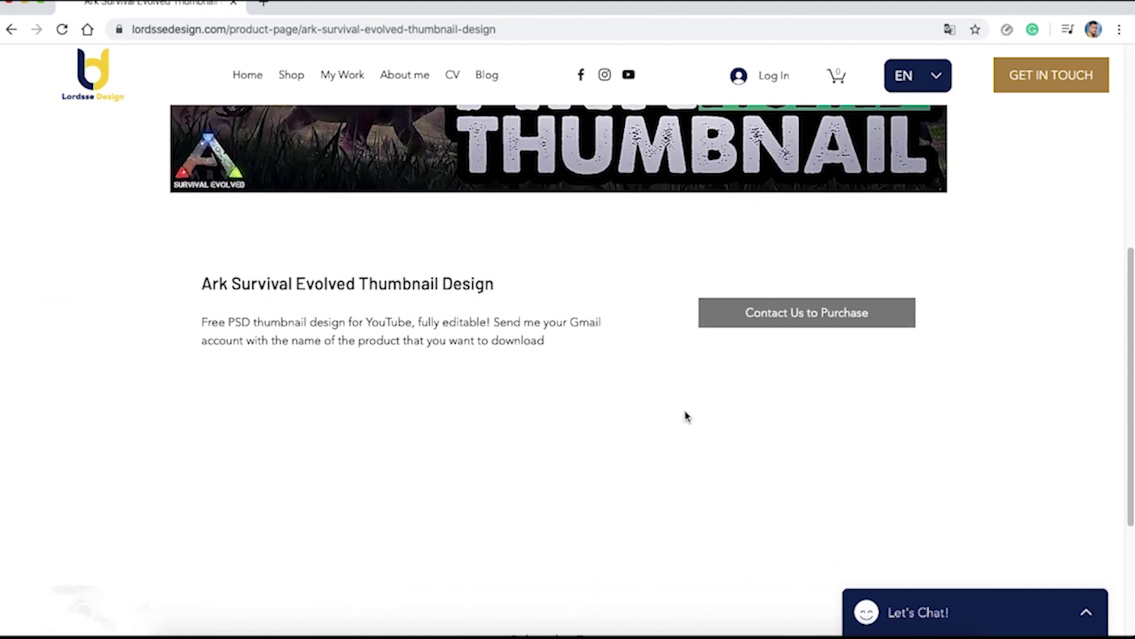
scroll(684, 416, down, 1)
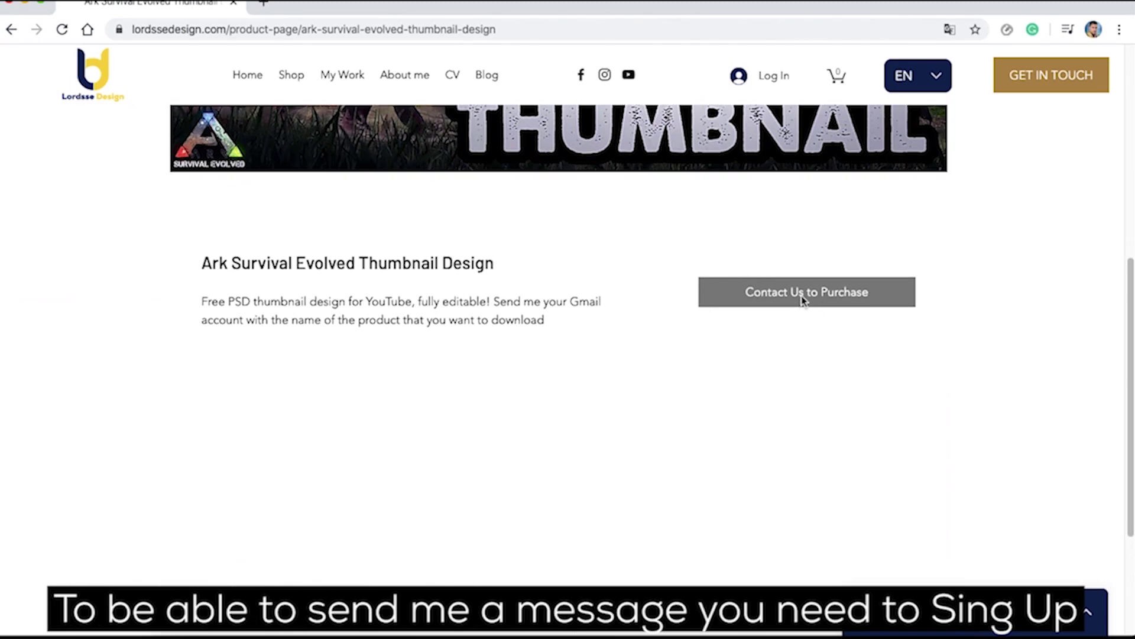
scroll(748, 303, down, 1)
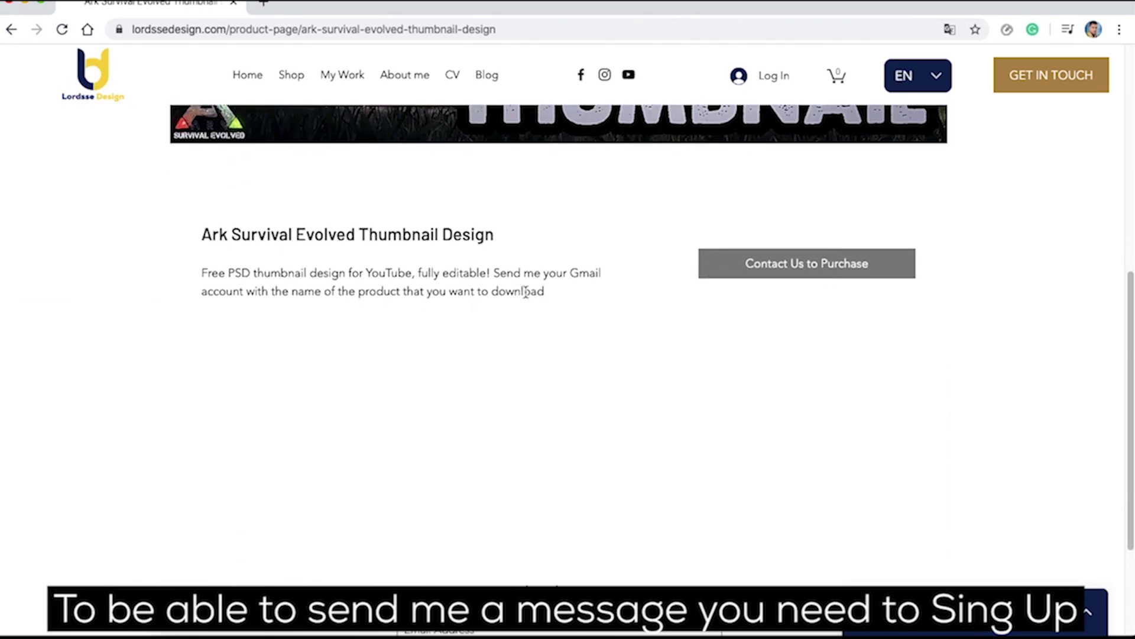
Highlight the 'Send me your Gmail…' instructions, then bring up the site's Sign Up form.
drag(554, 298, 491, 271)
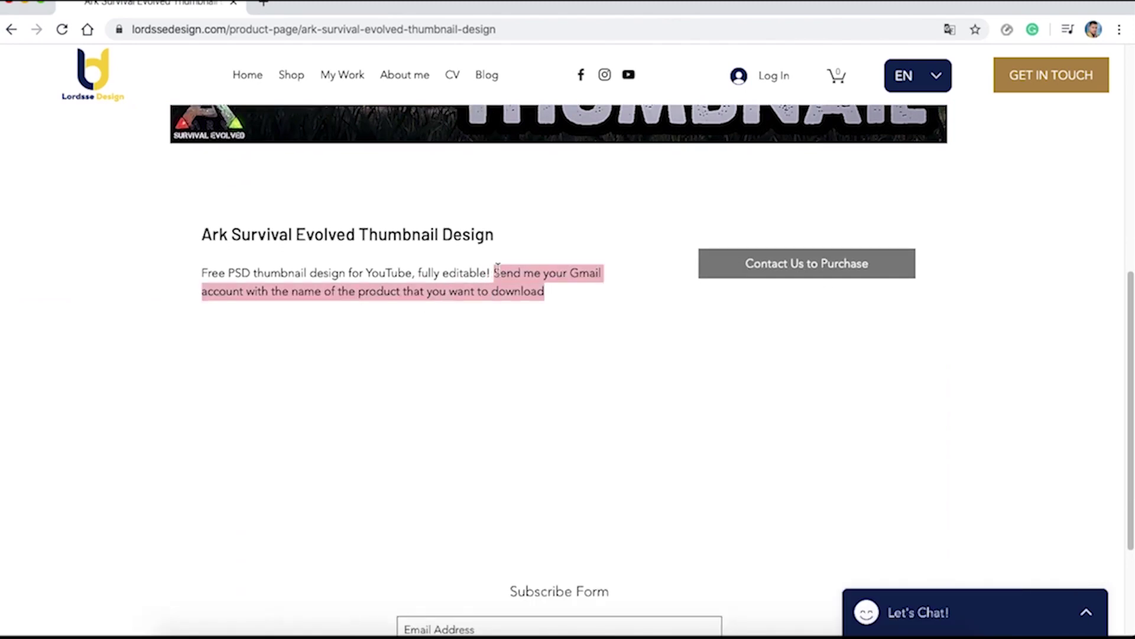
click(468, 362)
click(760, 81)
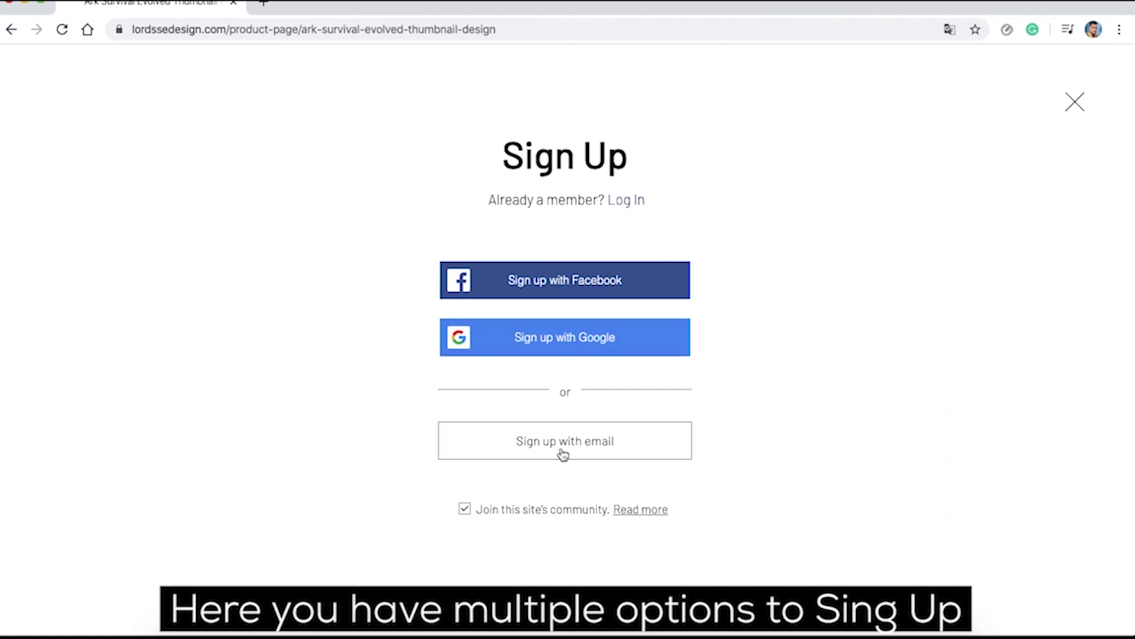
Sign up with a Google account and return to the Ark Survival Evolved product page.
click(570, 355)
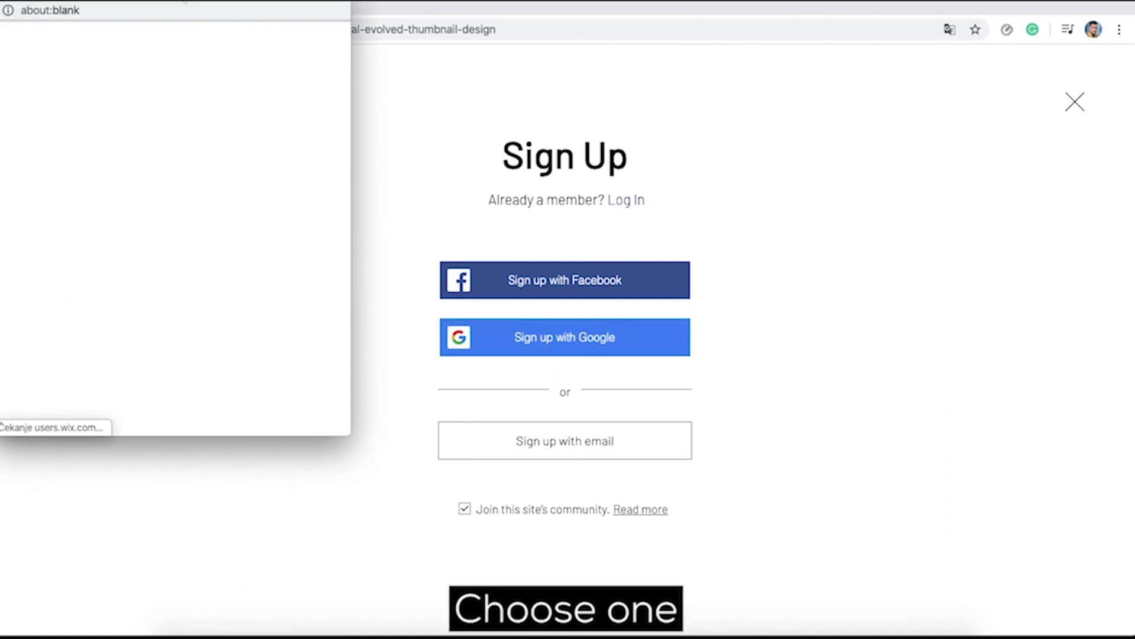
drag(185, 1, 611, 64)
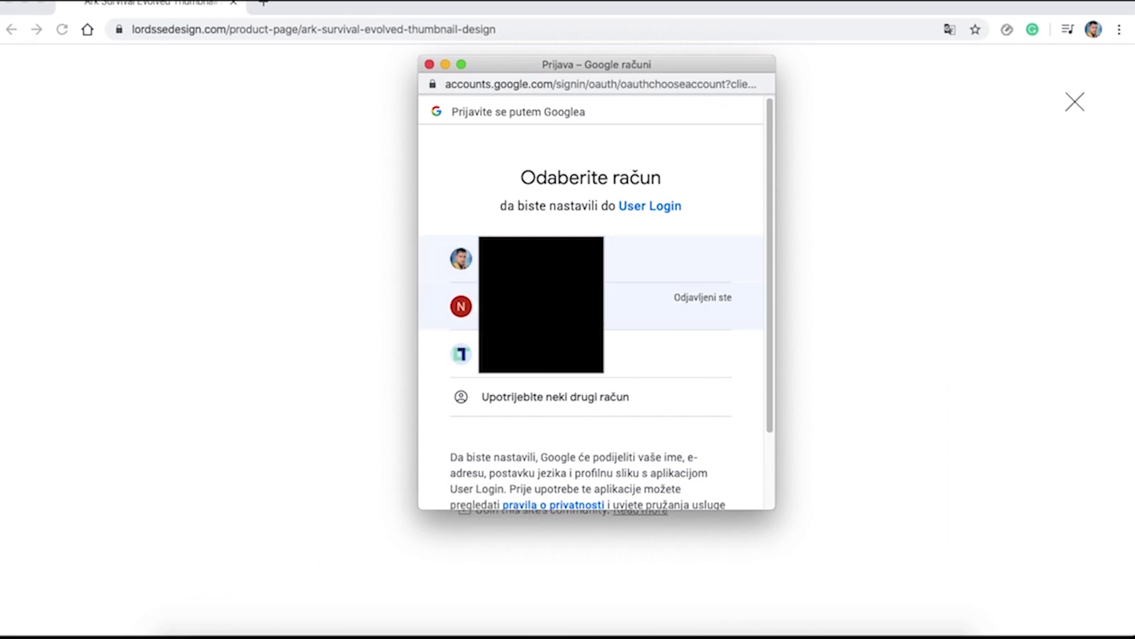
click(651, 305)
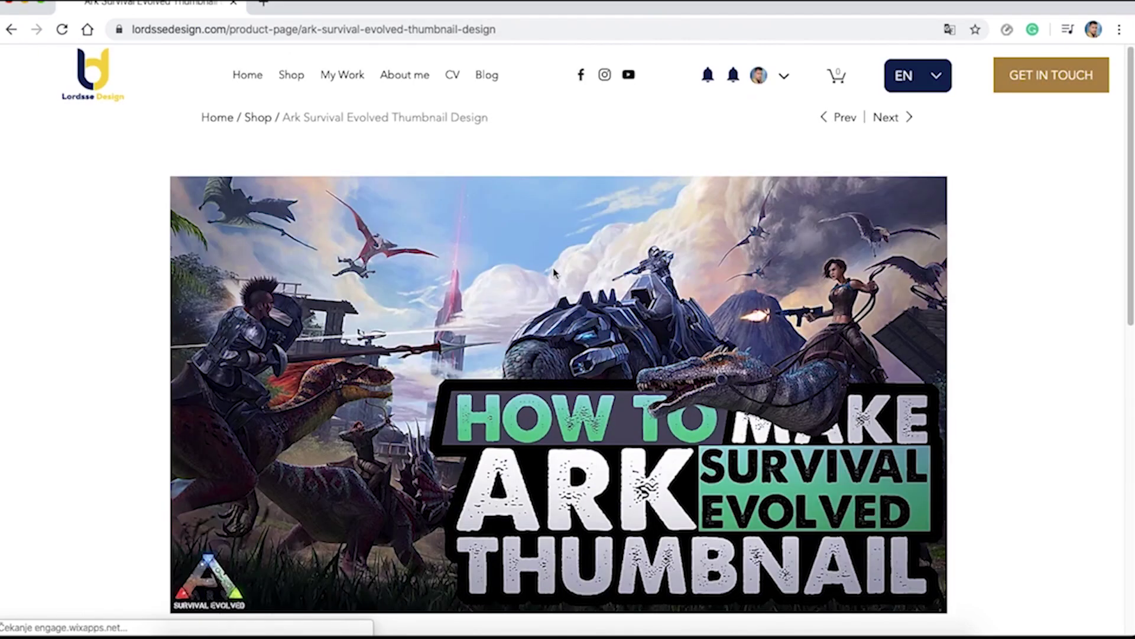
scroll(556, 270, down, 2)
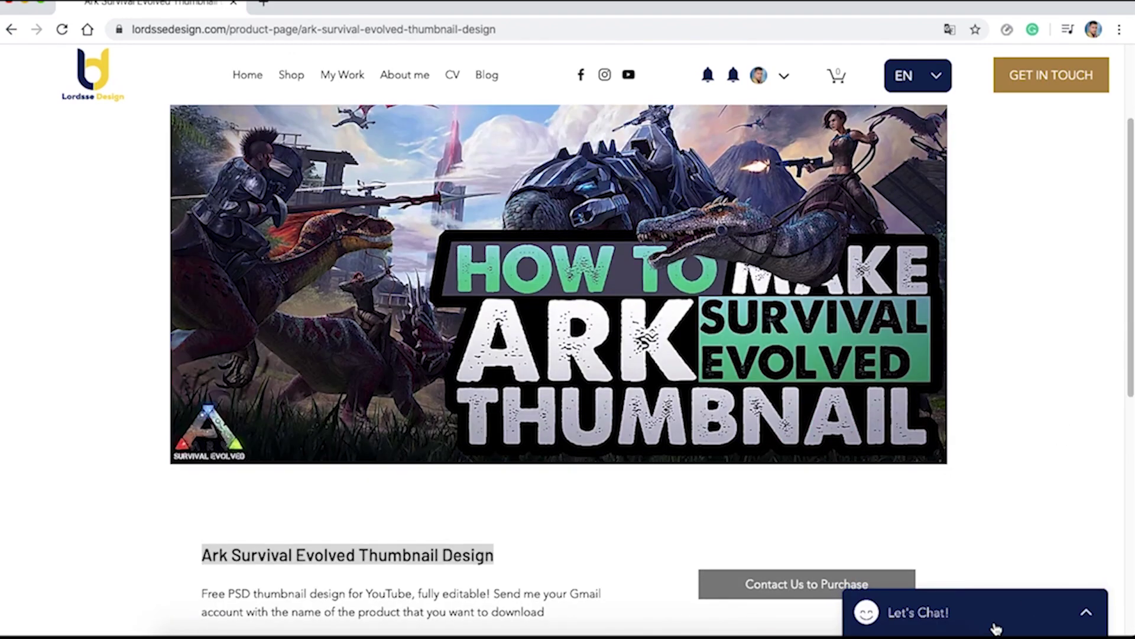
Open the Let's Chat panel, clear a stray character, and minimise it again.
click(1005, 618)
text(x)
key(BackSpace)
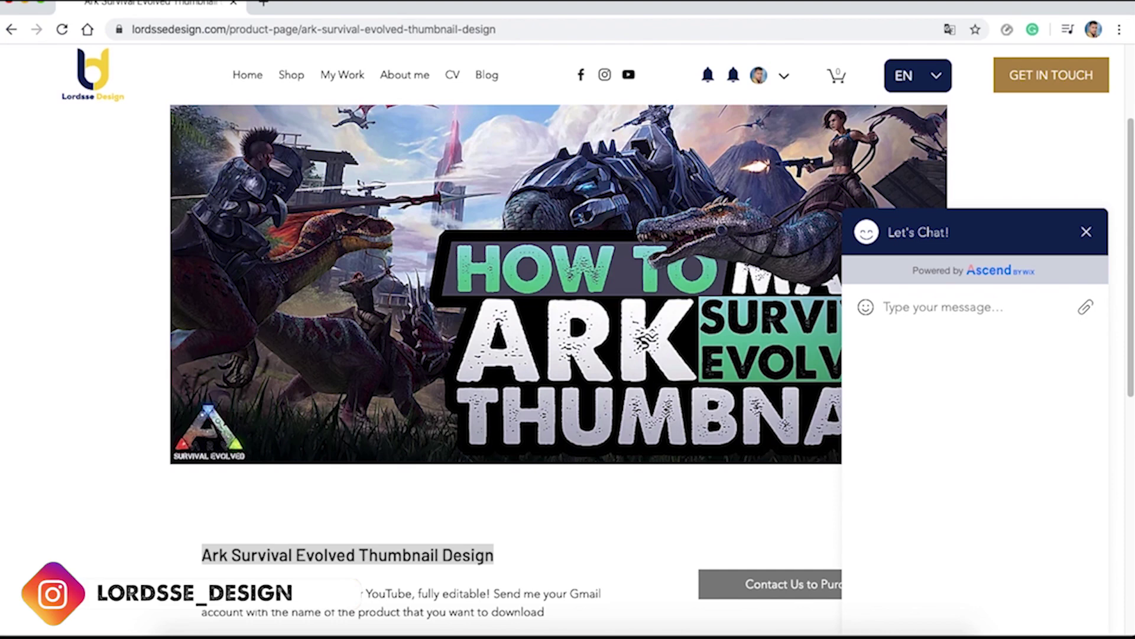
click(1085, 232)
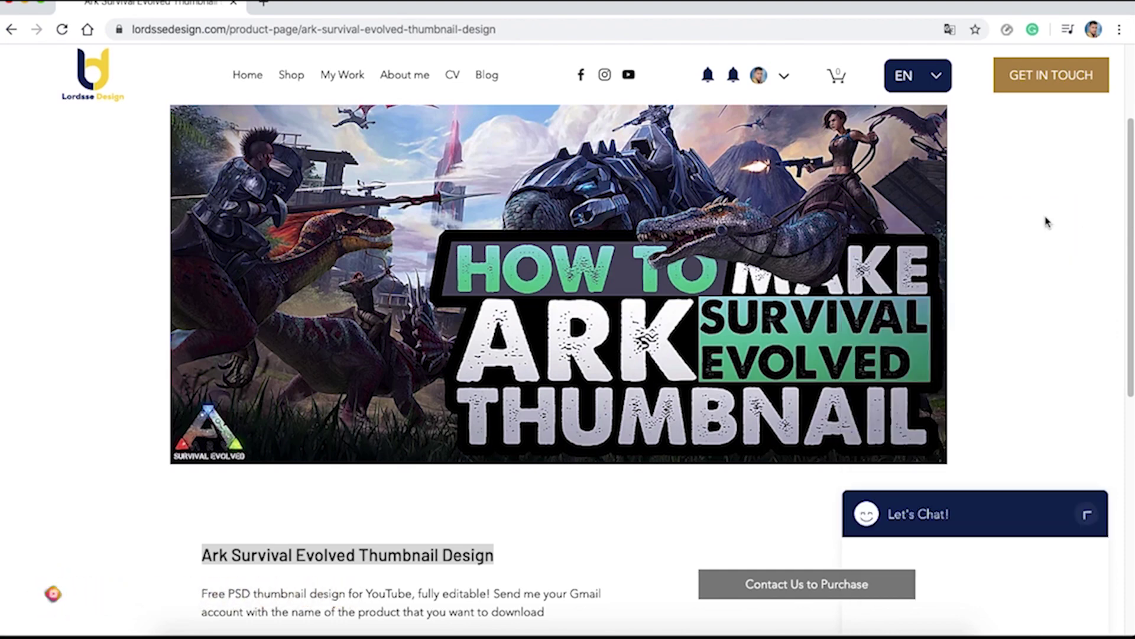
click(784, 78)
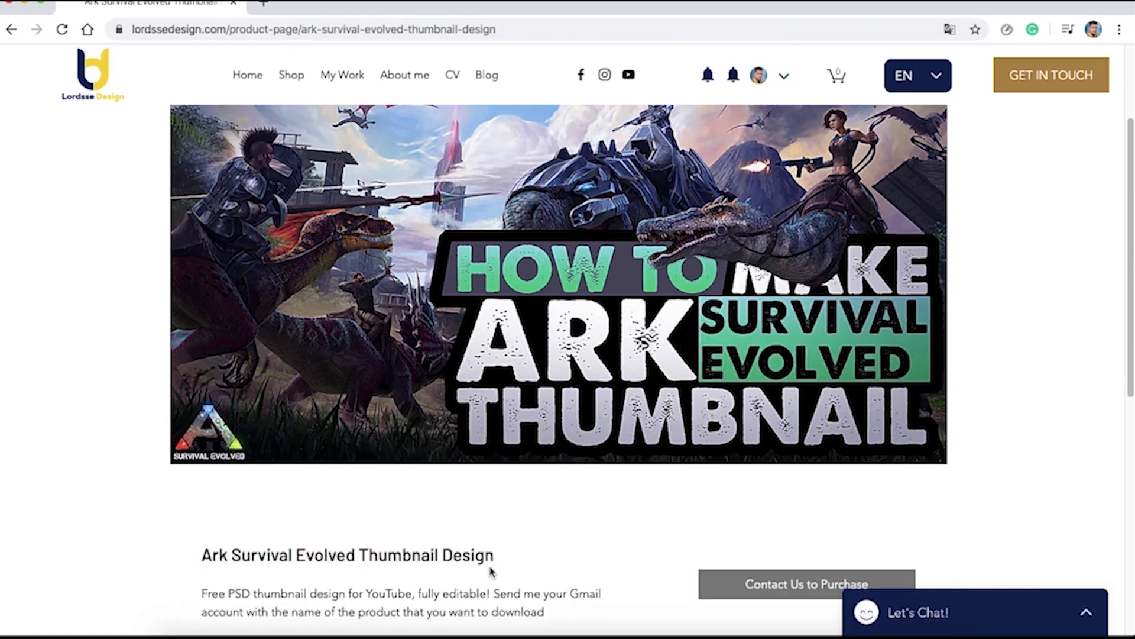
Select and copy the full title 'Ark Survival Evolved Thumbnail Design'.
drag(392, 553, 202, 556)
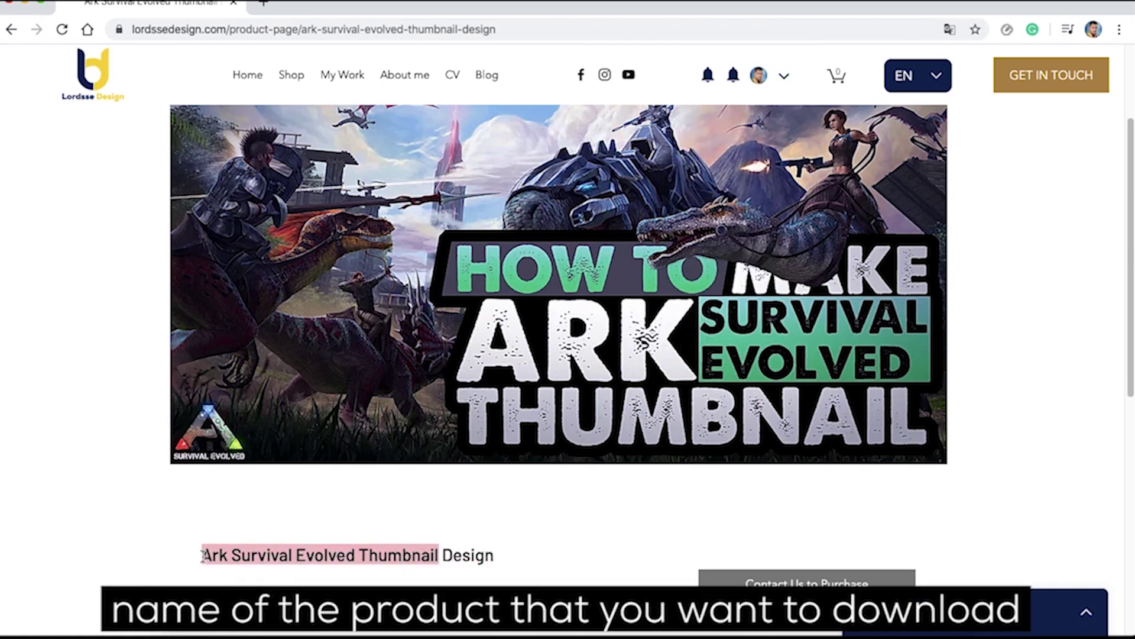
click(516, 581)
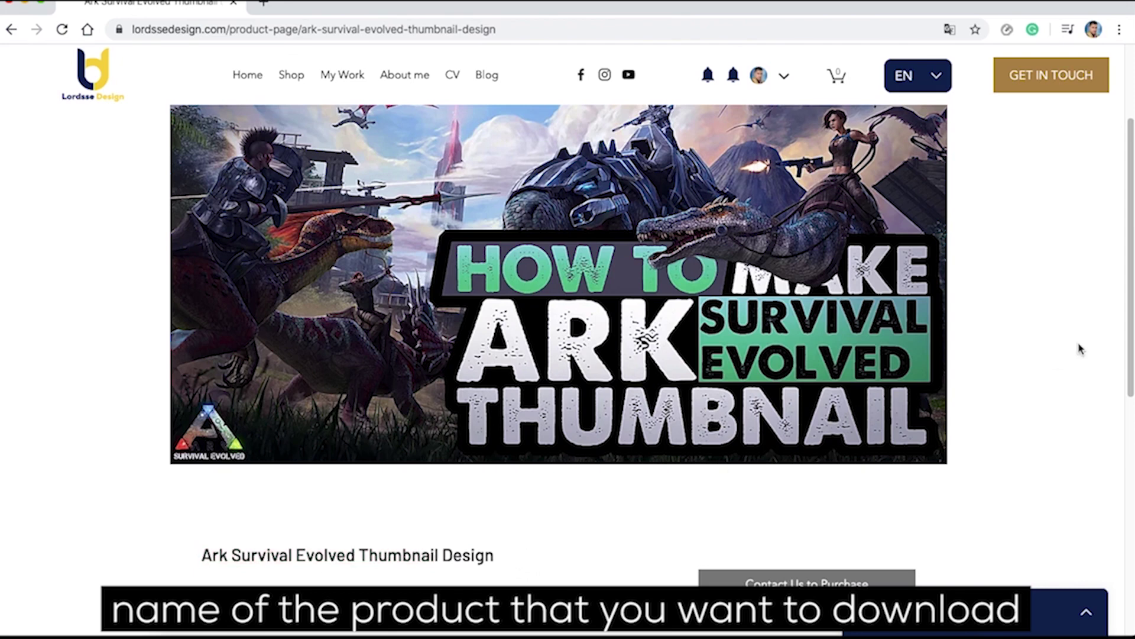
scroll(1078, 348, down, 1)
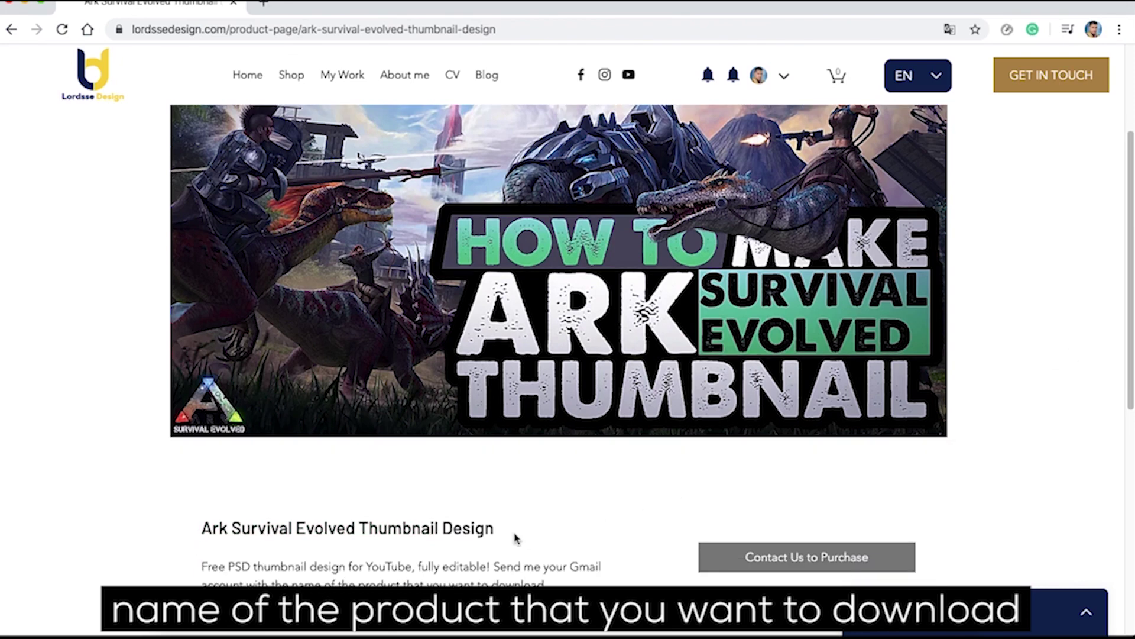
drag(513, 535, 202, 532)
key(ctrl+c)
click(862, 606)
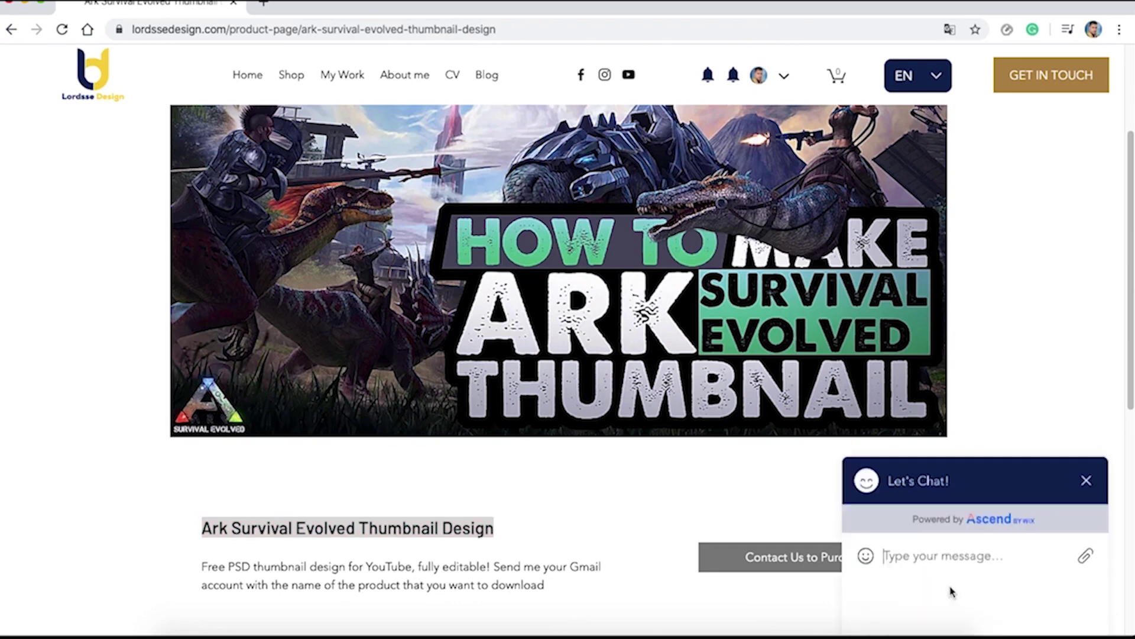
Send 'Hi, I want to download' with the pasted title and a grinning emoji, then minimise chat.
text(Hi, I want to)
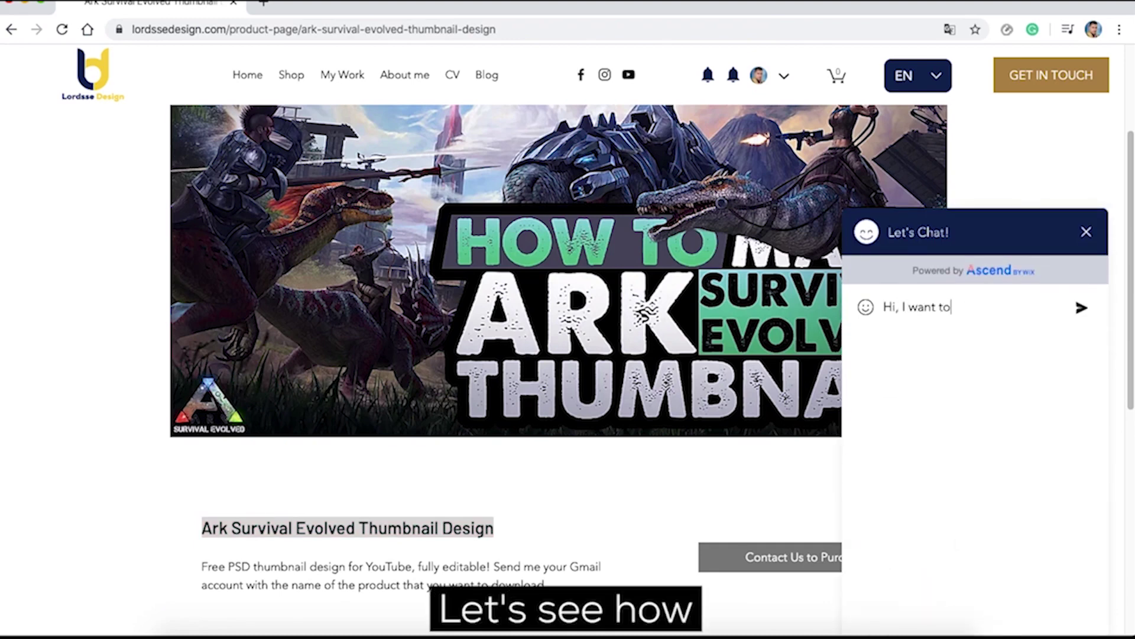
text( download)
key(ctrl+v)
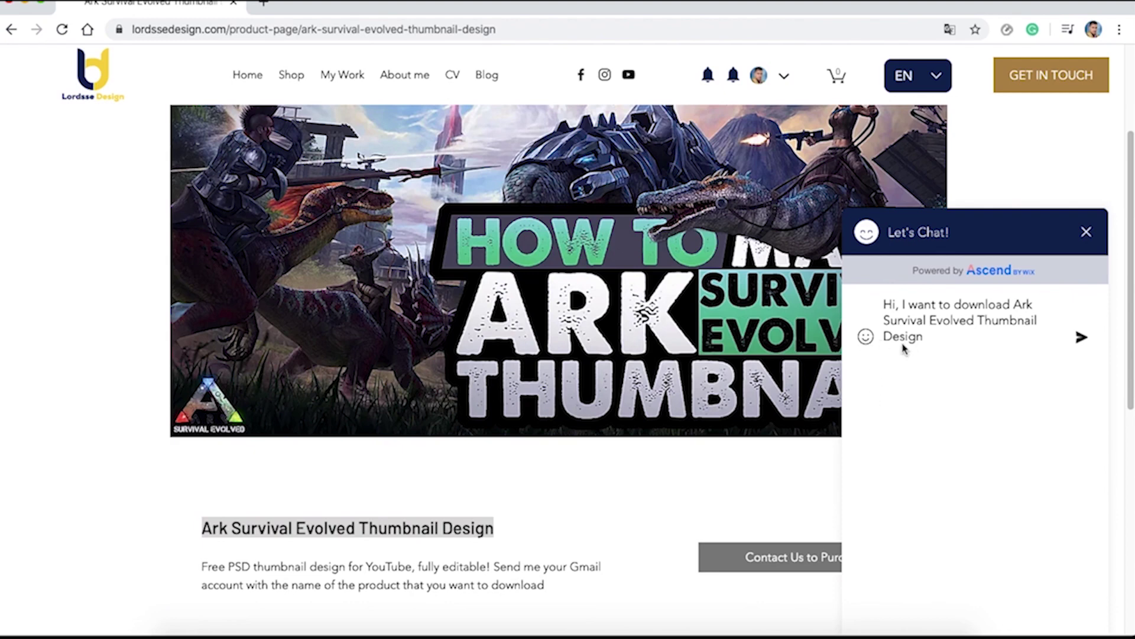
click(866, 336)
click(938, 339)
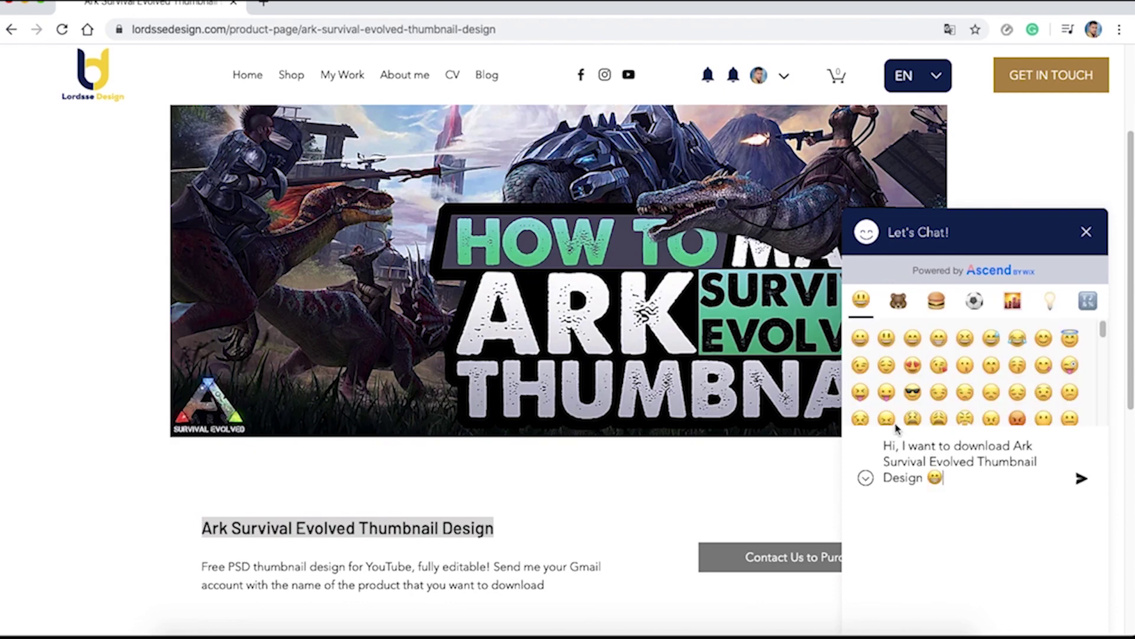
click(1082, 479)
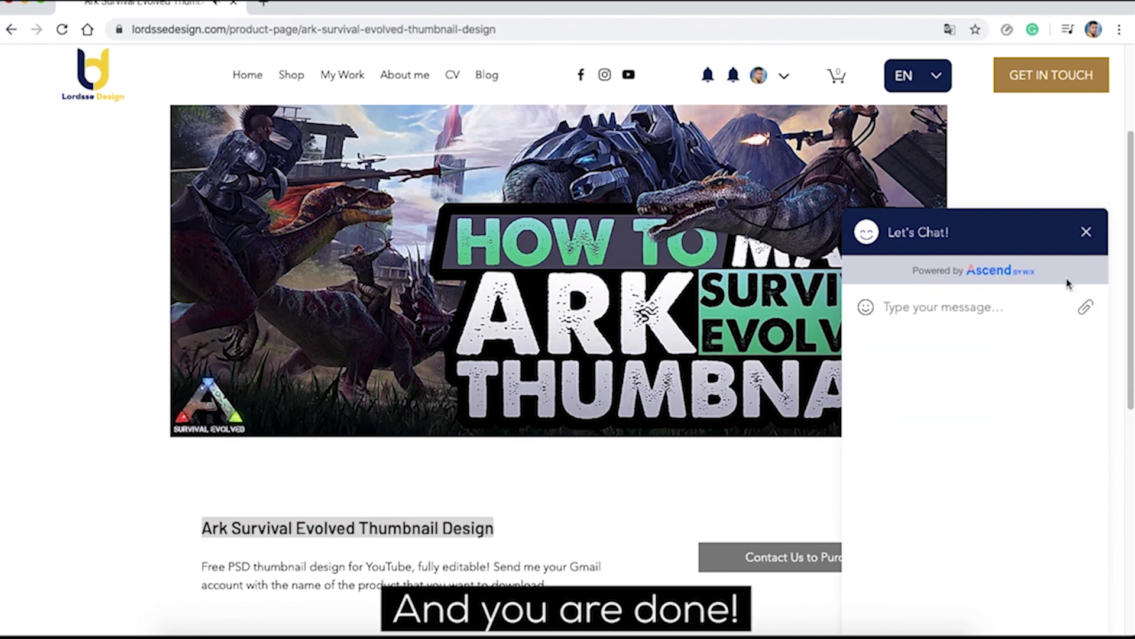
click(1087, 232)
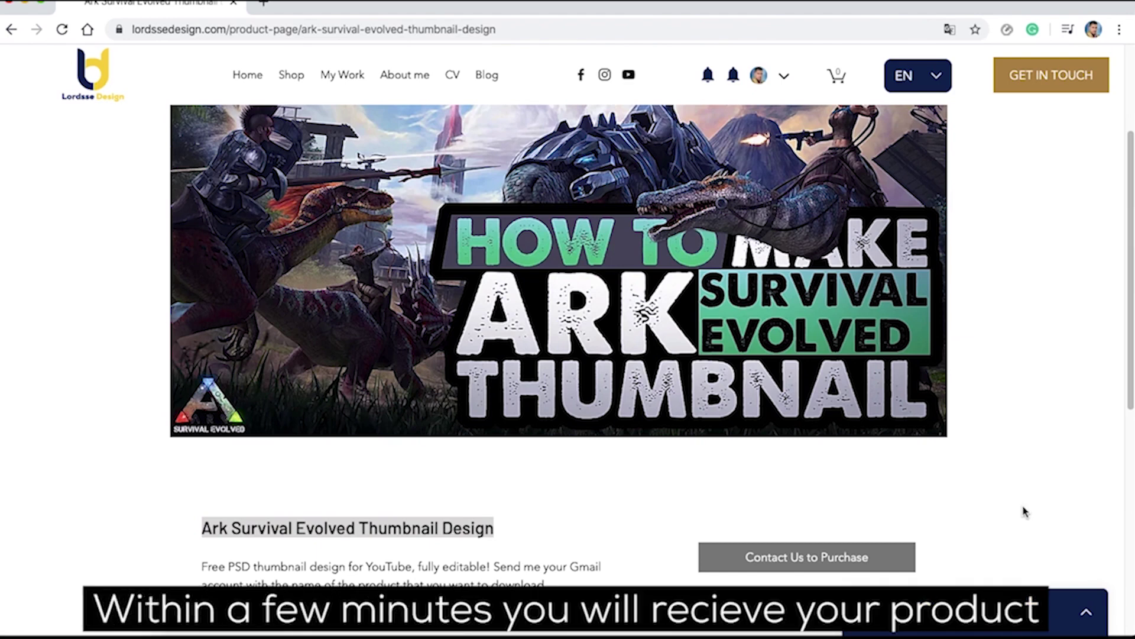
click(1004, 448)
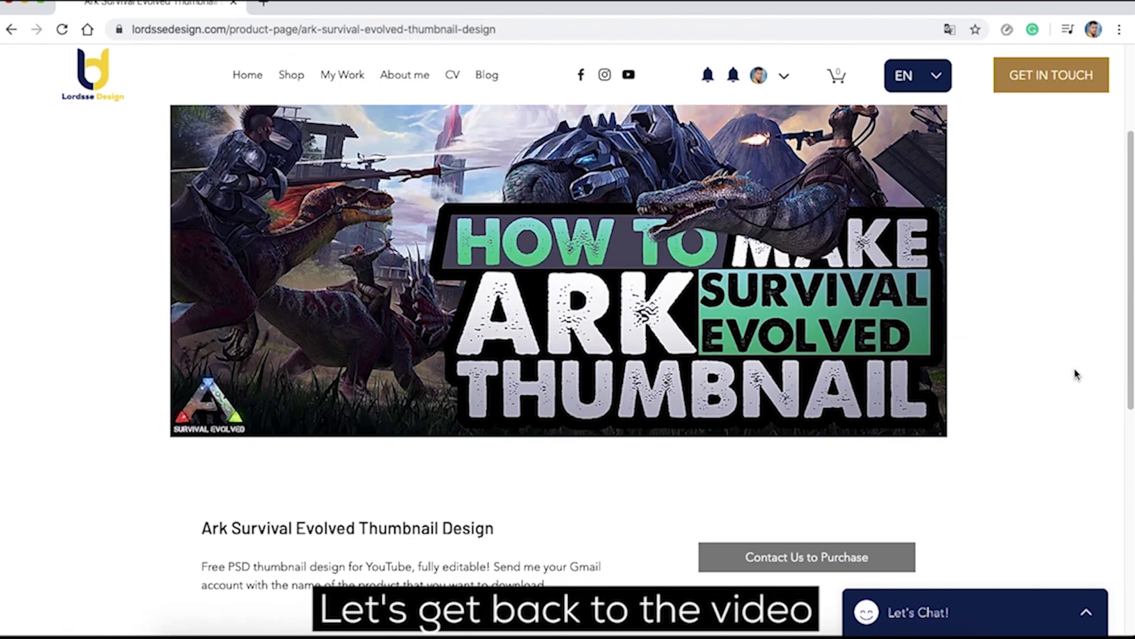
scroll(1075, 375, up, 2)
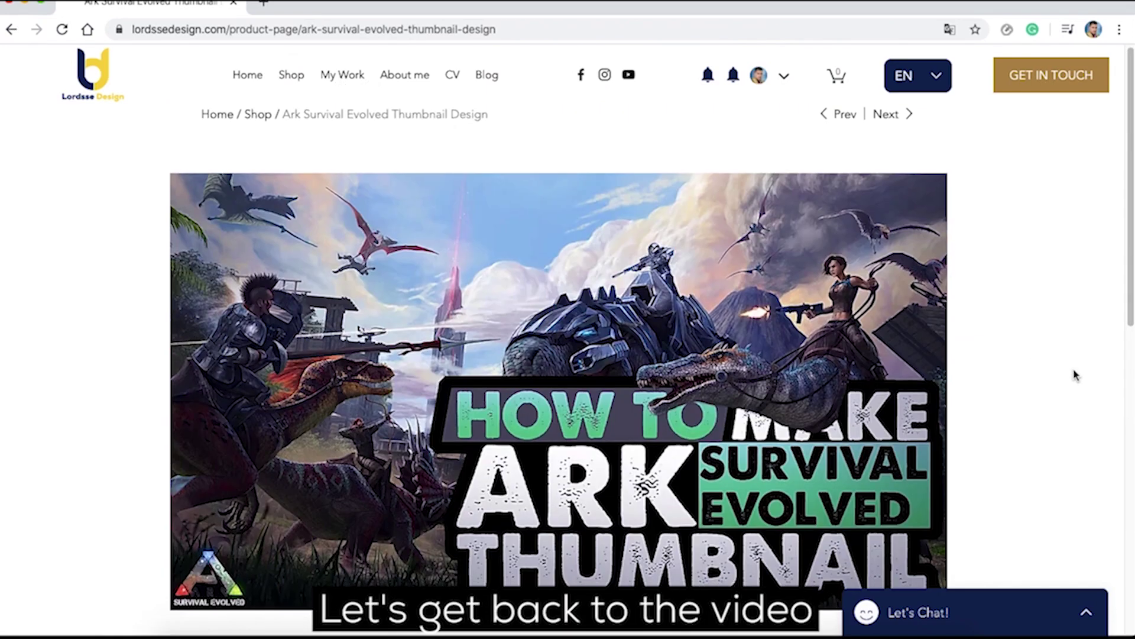
scroll(1075, 376, down, 1)
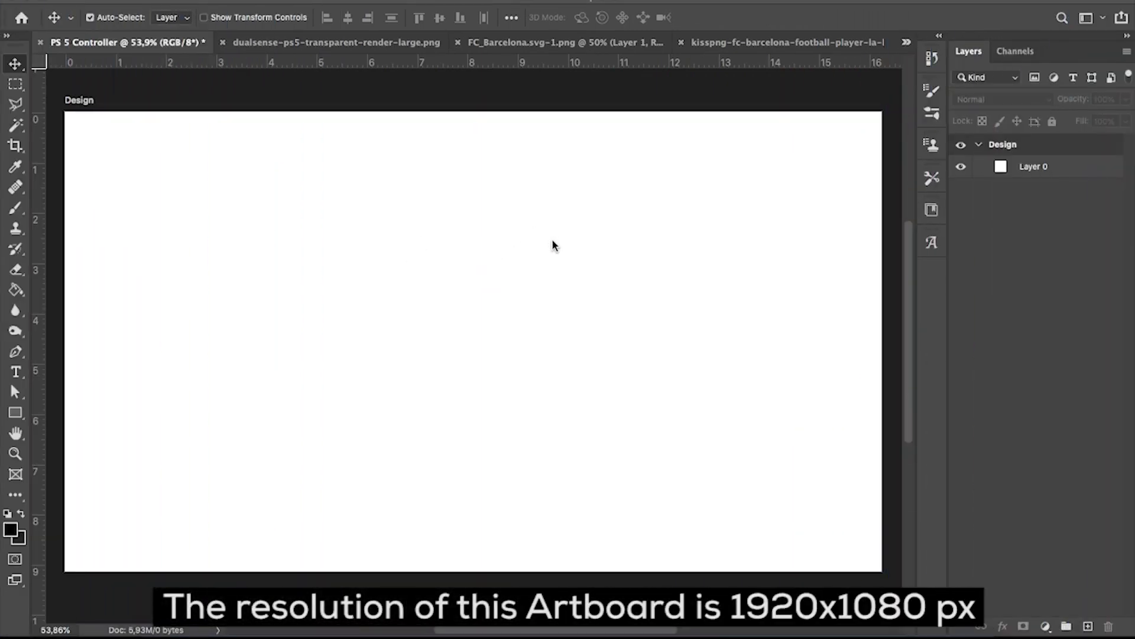
scroll(647, 239, down, 2)
scroll(647, 236, down, 2)
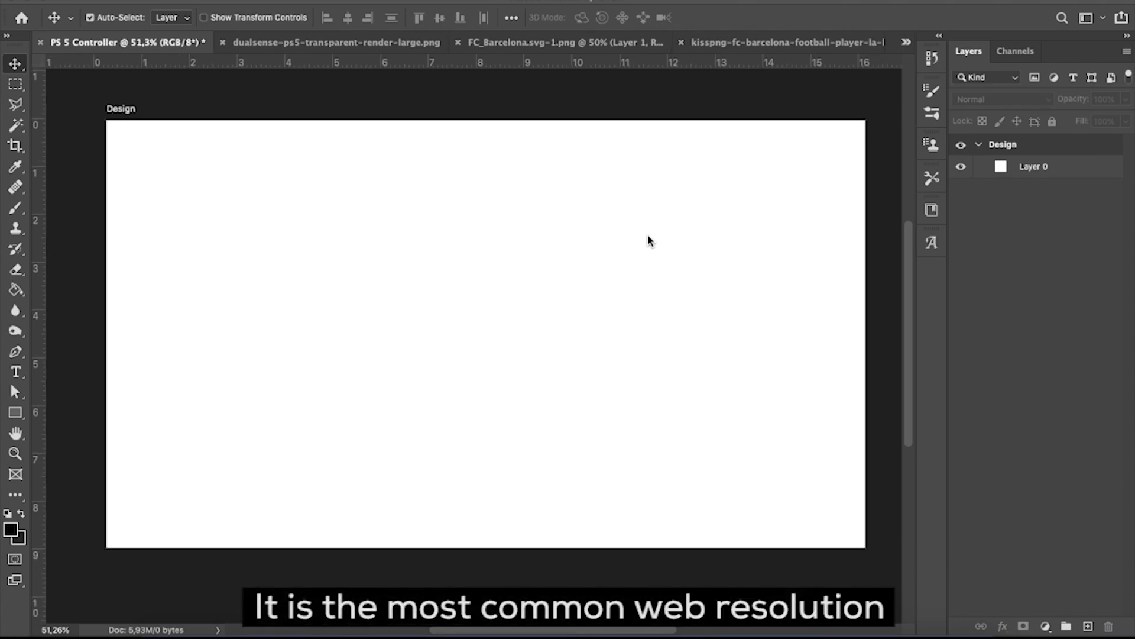
scroll(647, 235, down, 3)
scroll(696, 234, up, 1)
scroll(696, 234, up, 1)
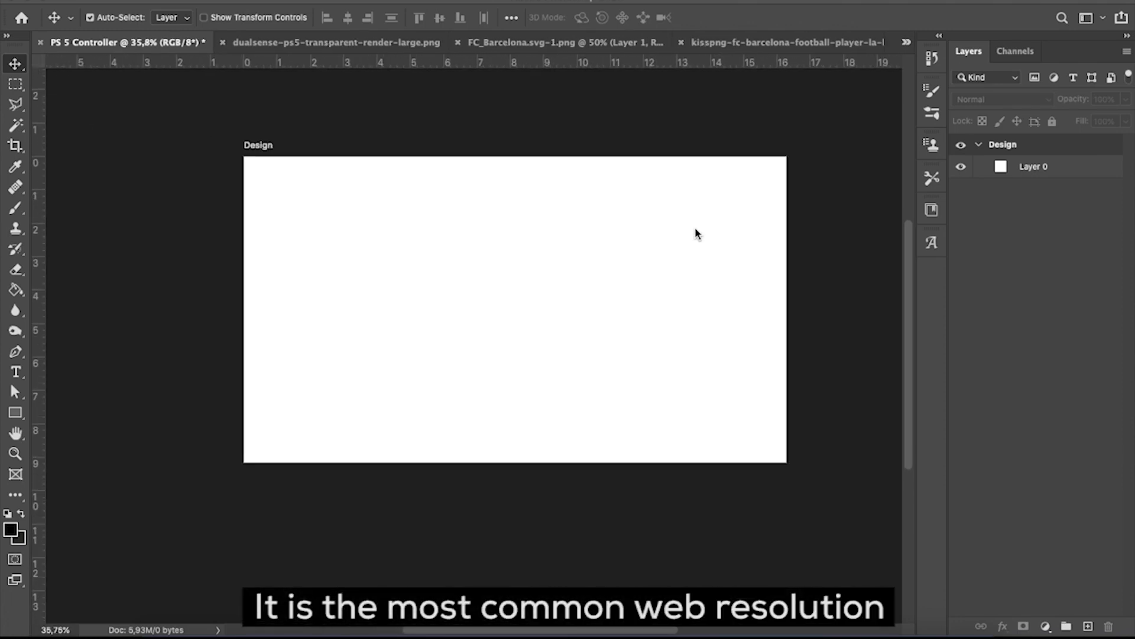
scroll(695, 234, up, 1)
scroll(695, 234, up, 1)
scroll(696, 234, up, 1)
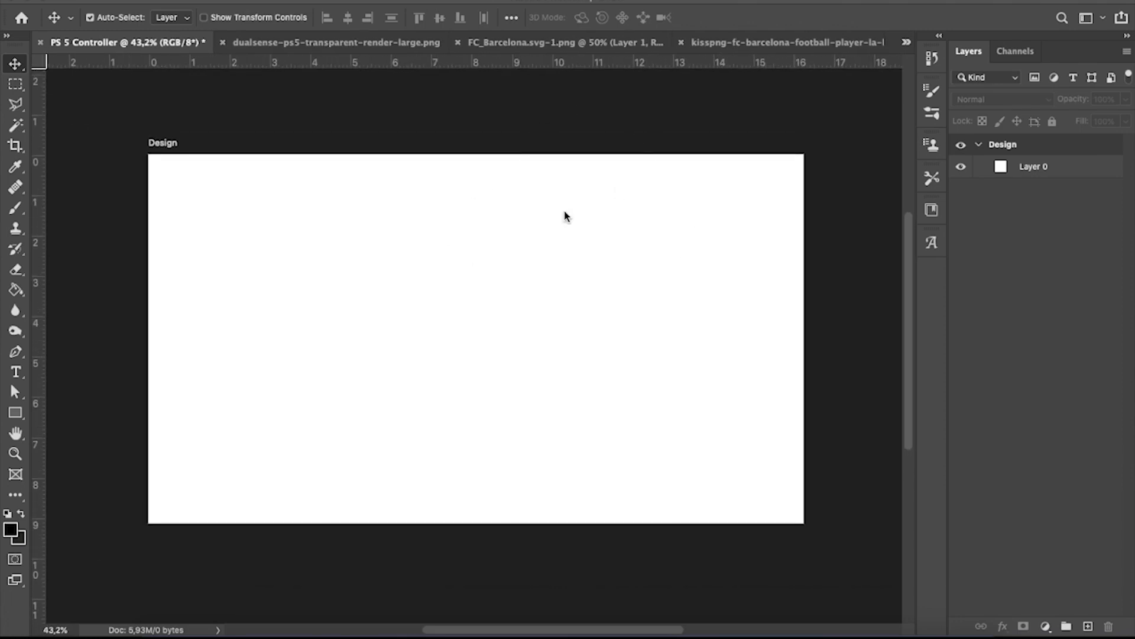
scroll(665, 304, up, 1)
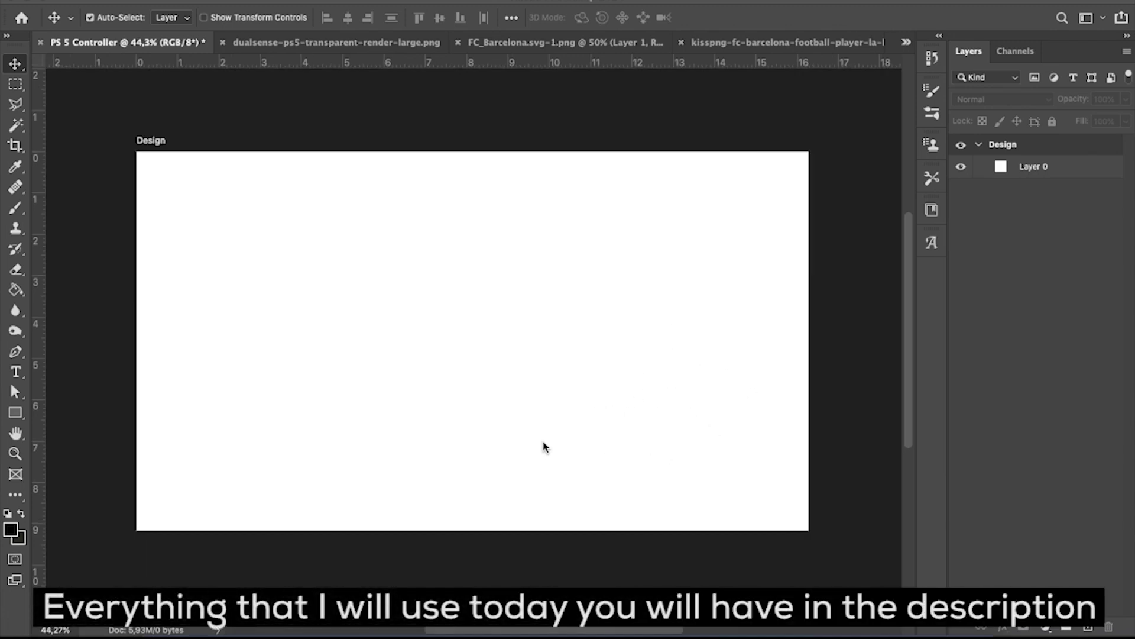
right_click(9, 65)
click(42, 77)
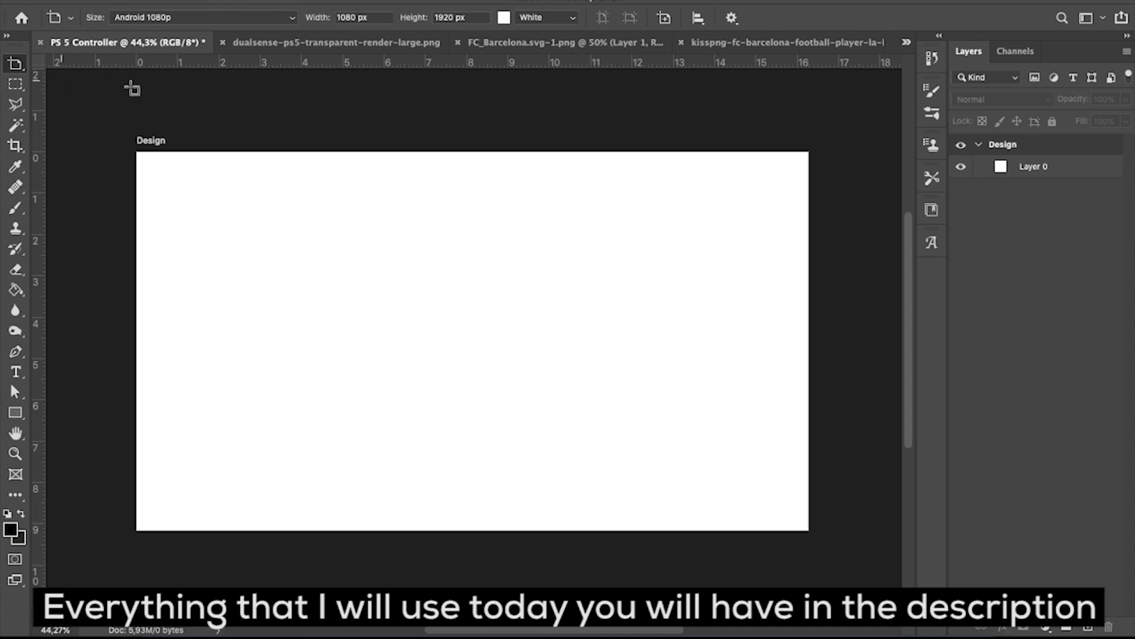
right_click(16, 65)
click(41, 64)
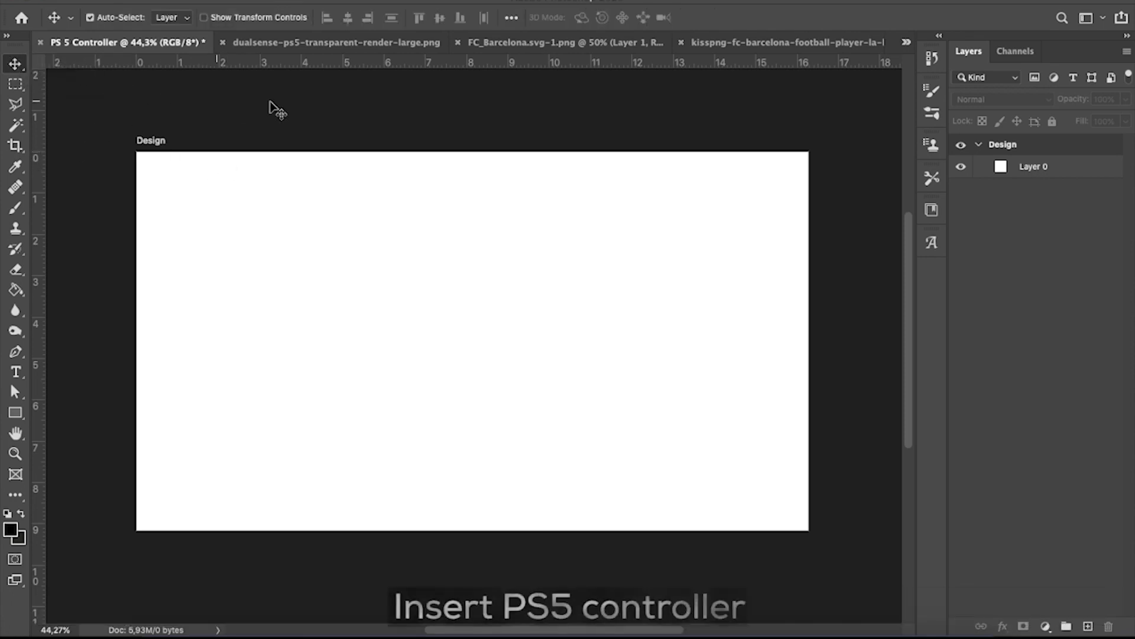
Copy the dualsense controller image and paste it onto the PS 5 Controller Design artboard.
click(302, 48)
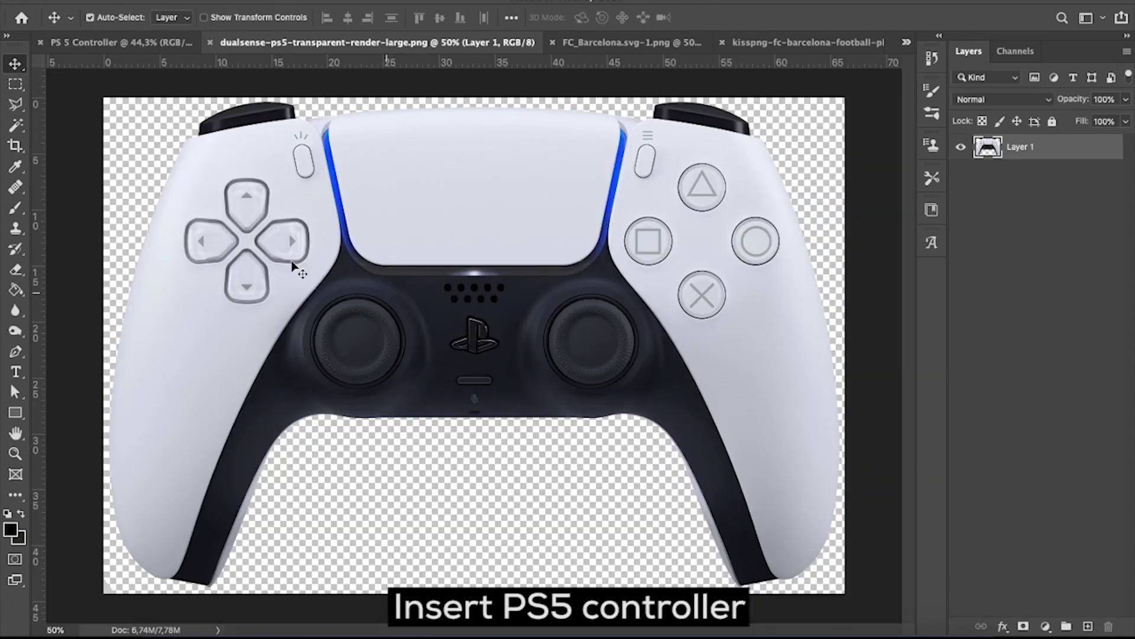
key(ctrl+a)
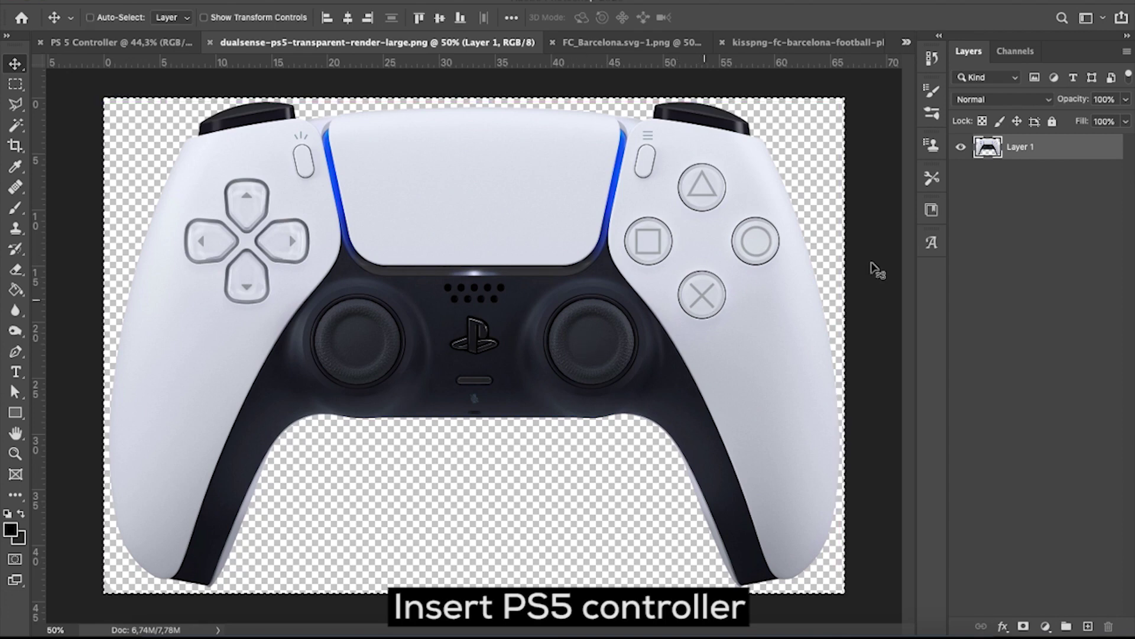
key(ctrl+c)
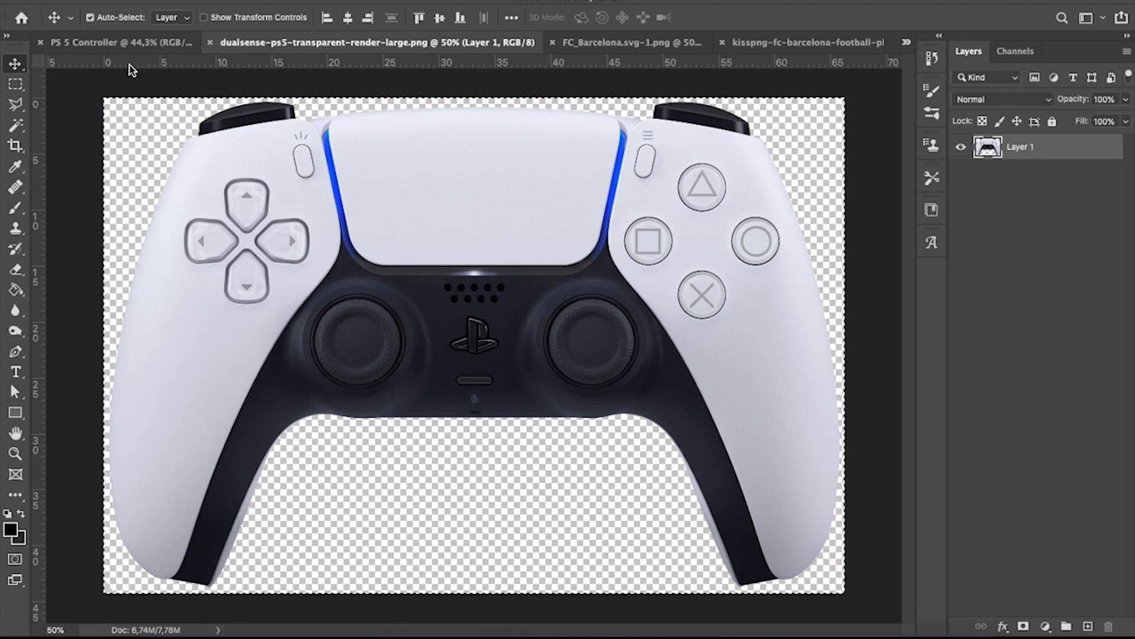
click(121, 42)
key(ctrl+v)
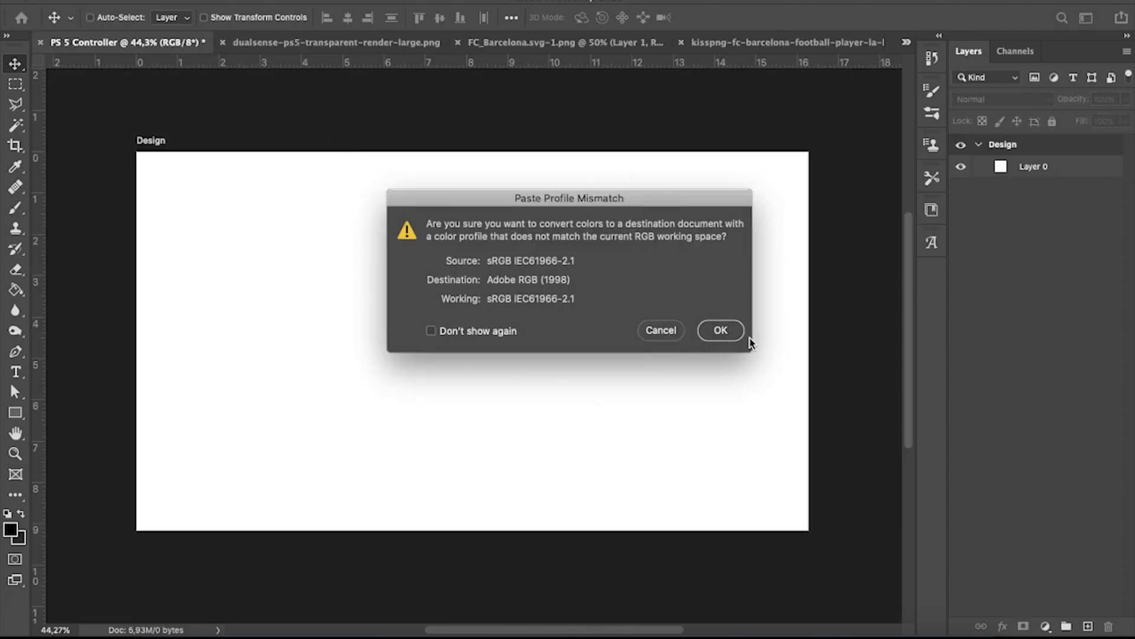
click(721, 329)
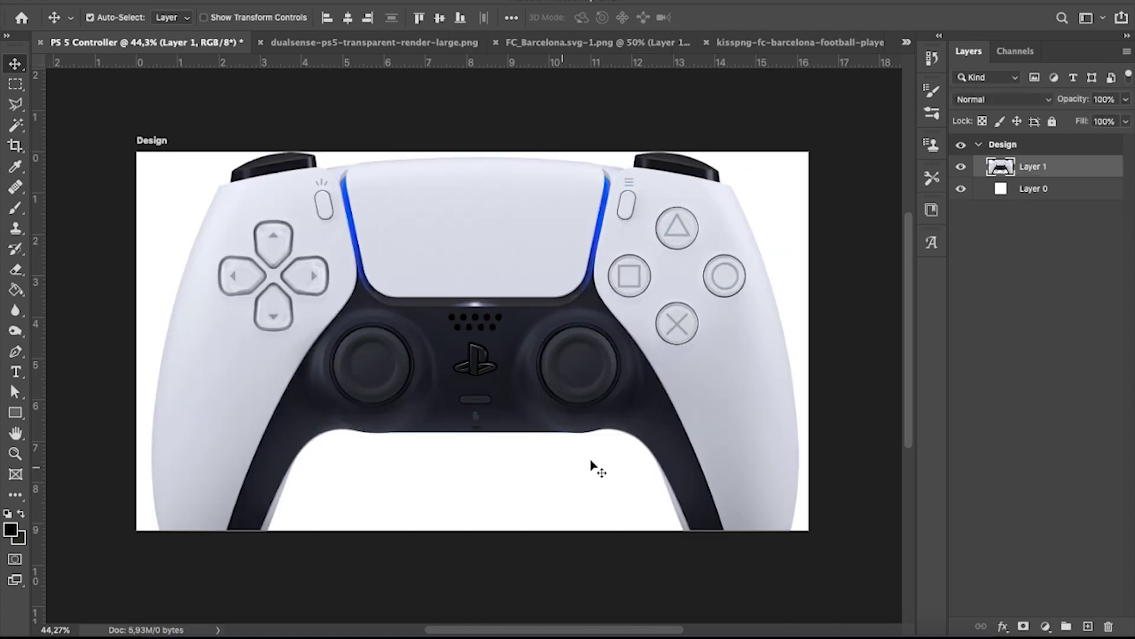
Scale the pasted controller to 76.19% and move it up to fit the artboard.
key(ctrl+t)
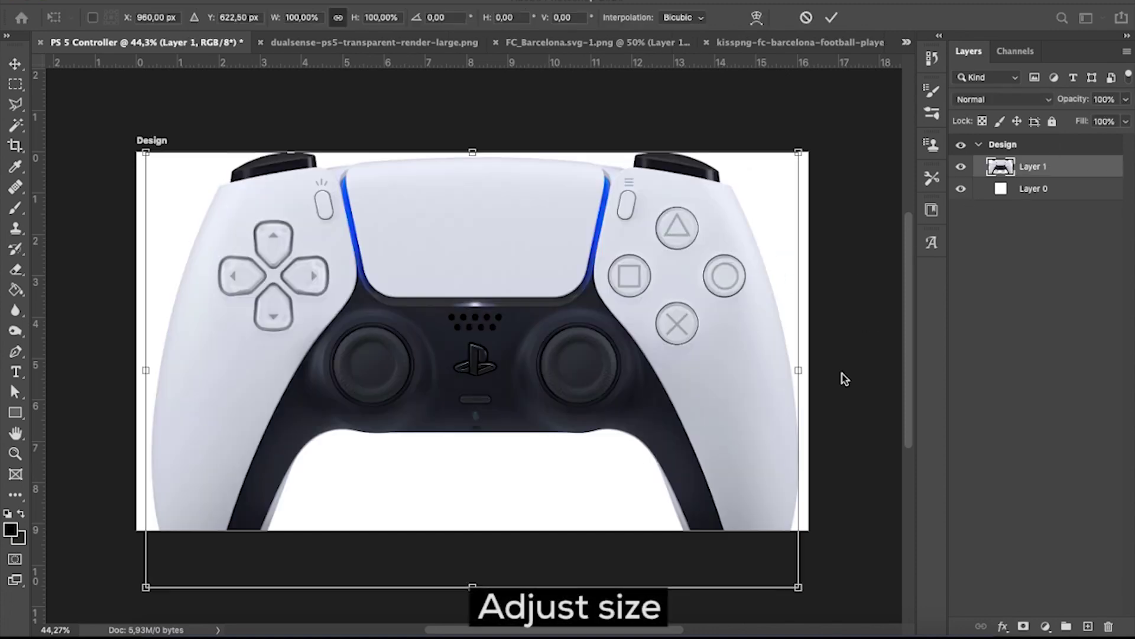
drag(793, 580, 720, 535)
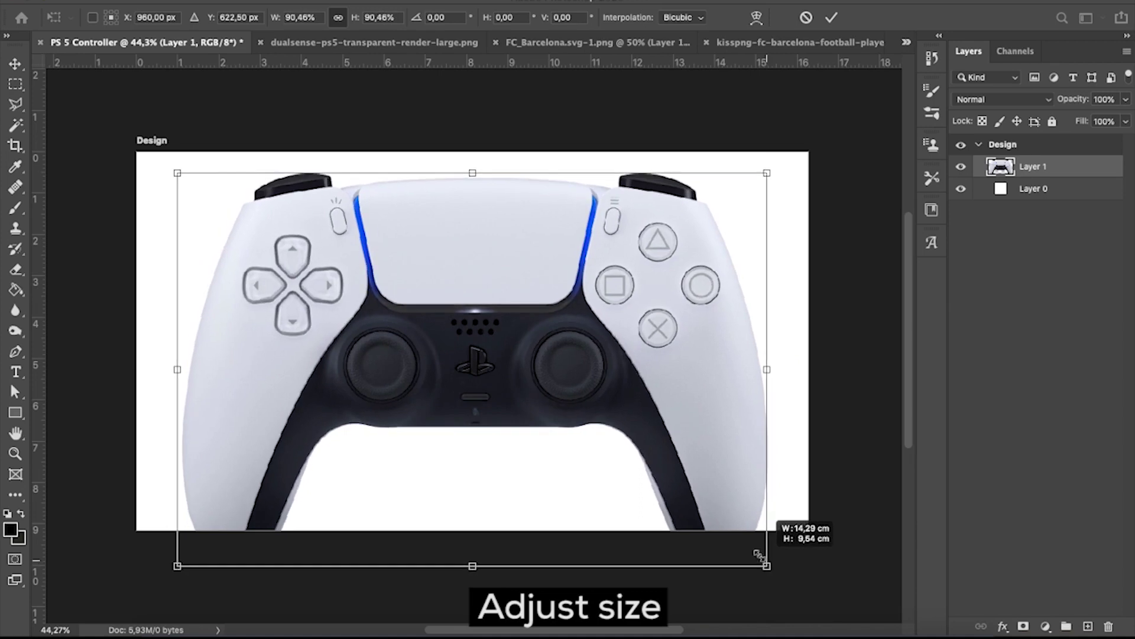
drag(675, 469, 672, 409)
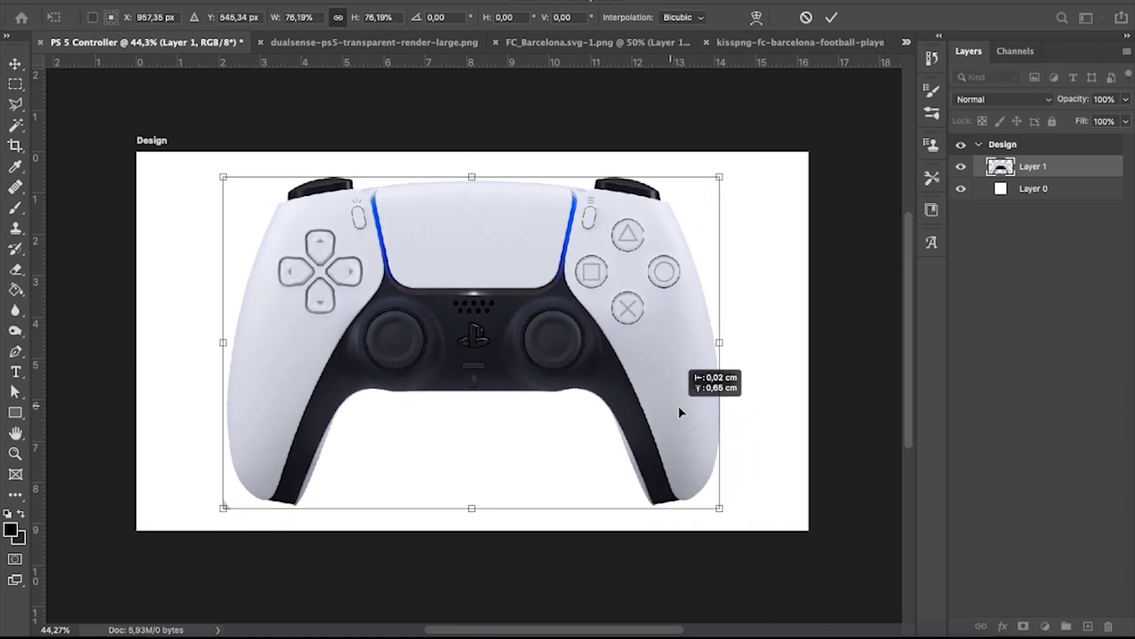
key(Return)
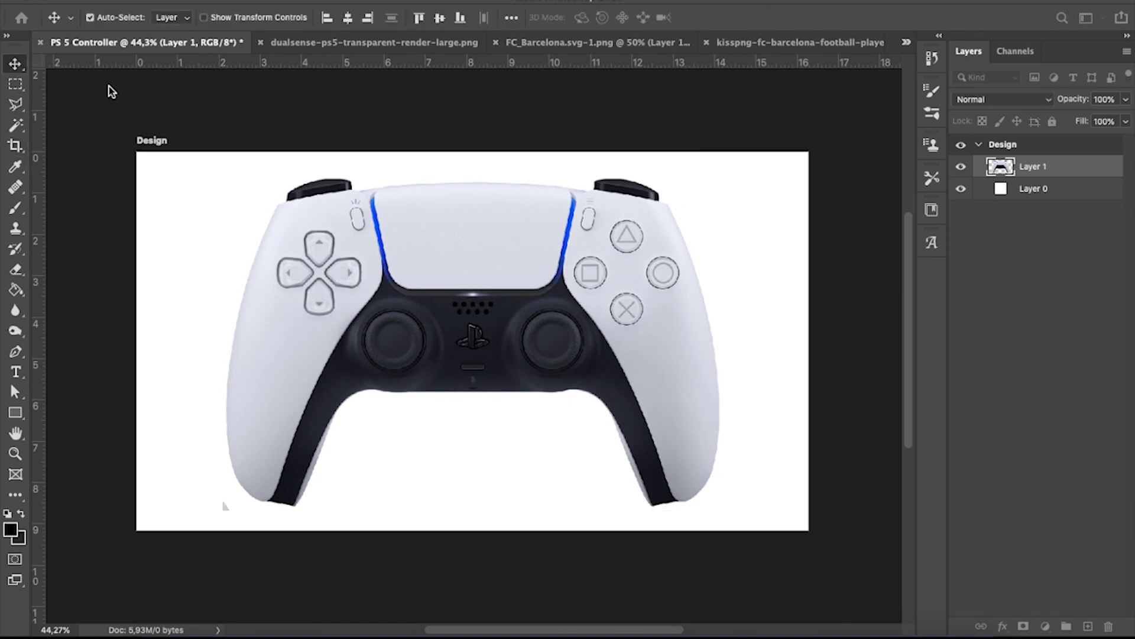
click(1058, 189)
Nudge the controller layer slightly left into position.
key(ctrl)
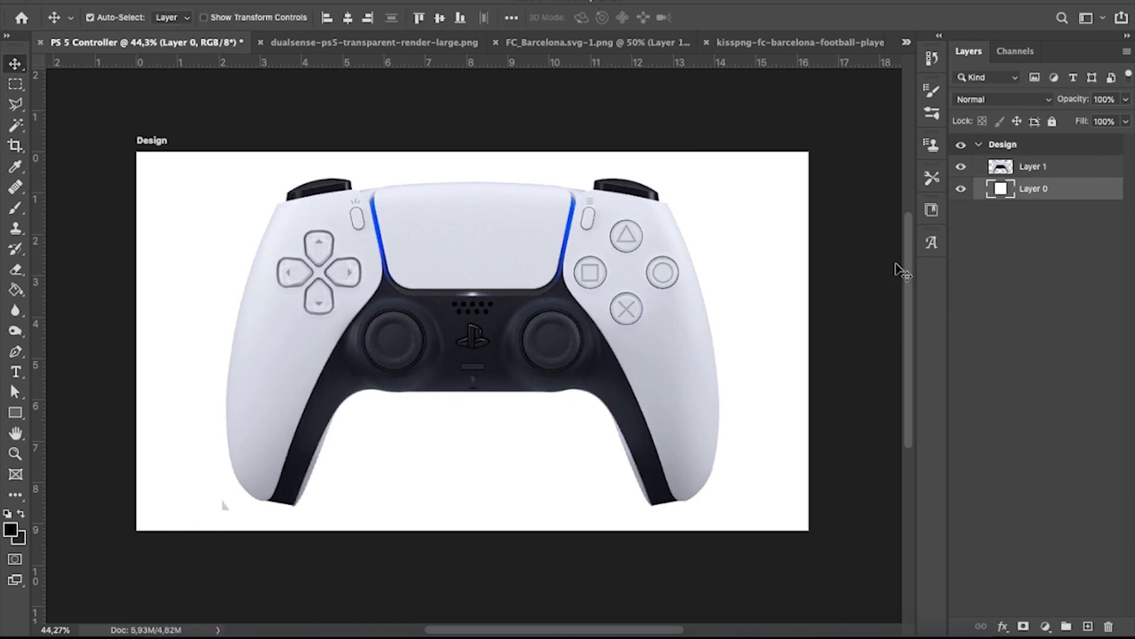
scroll(594, 228, up, 2)
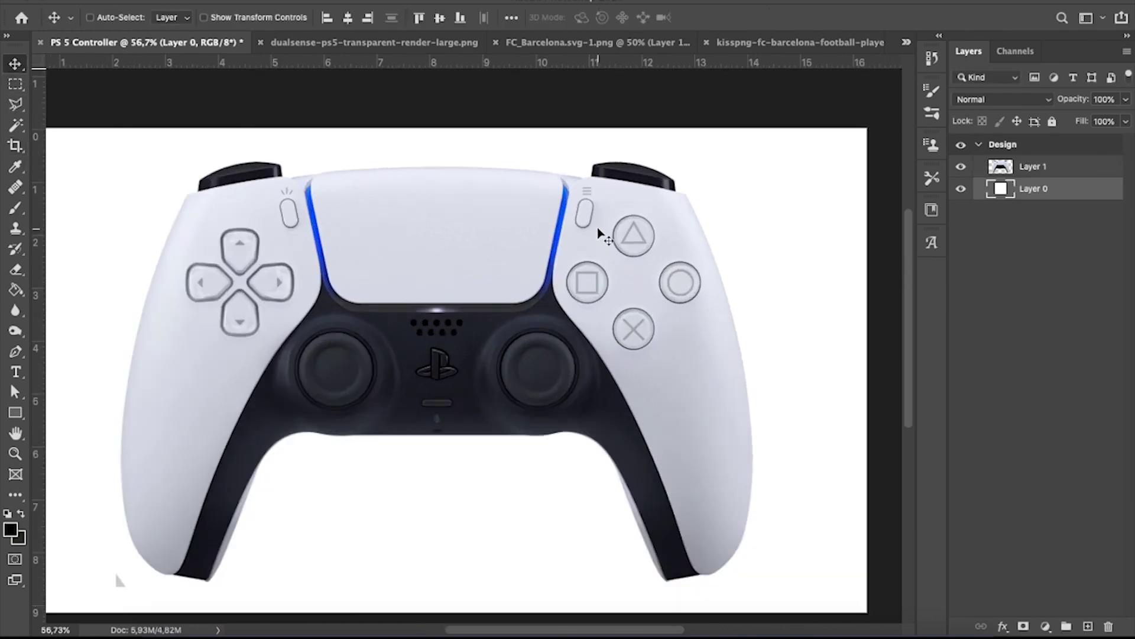
scroll(482, 315, down, 2)
drag(482, 315, 456, 320)
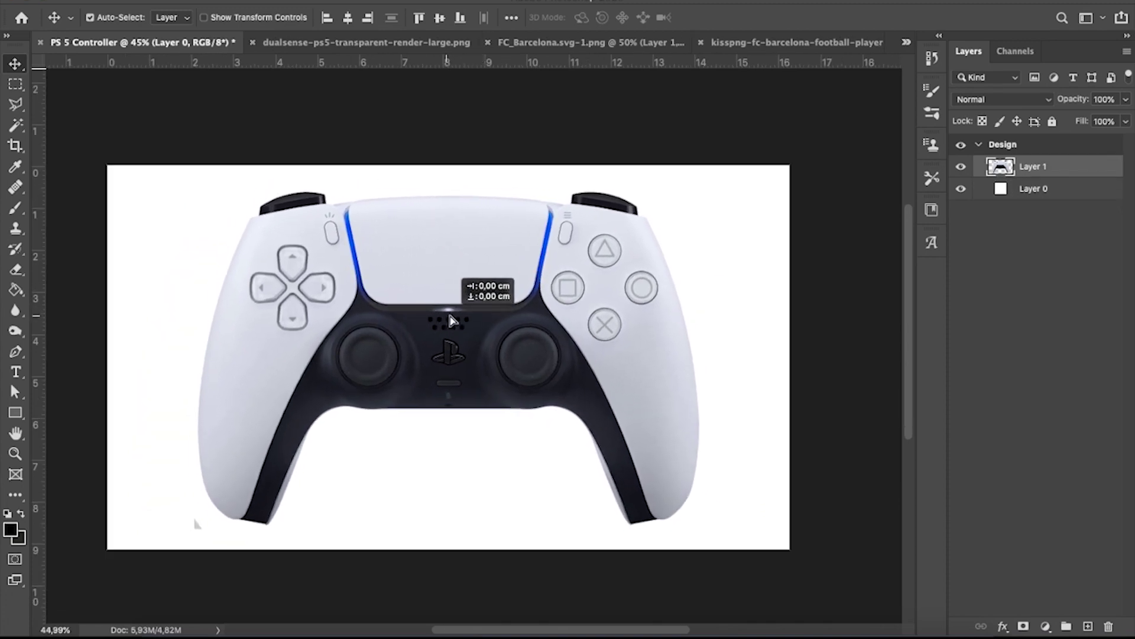
drag(456, 320, 451, 317)
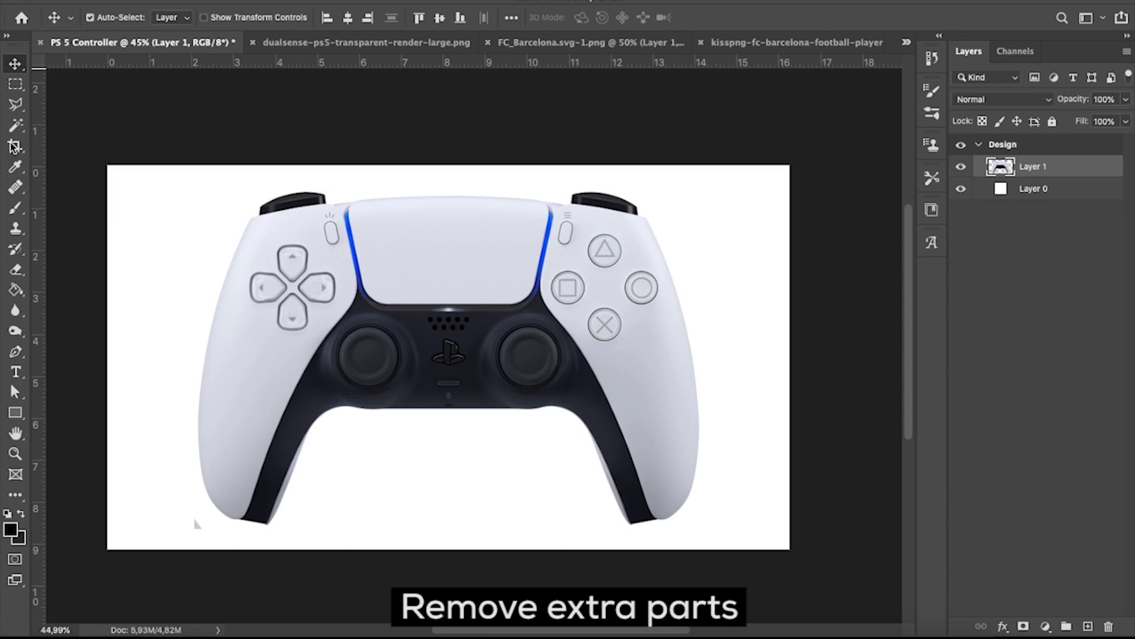
Marquee-select and clear the stray fragment near the bottom-left grip.
click(23, 84)
scroll(178, 513, up, 2)
scroll(180, 514, up, 1)
drag(188, 511, 230, 552)
click(465, 532)
scroll(492, 517, down, 3)
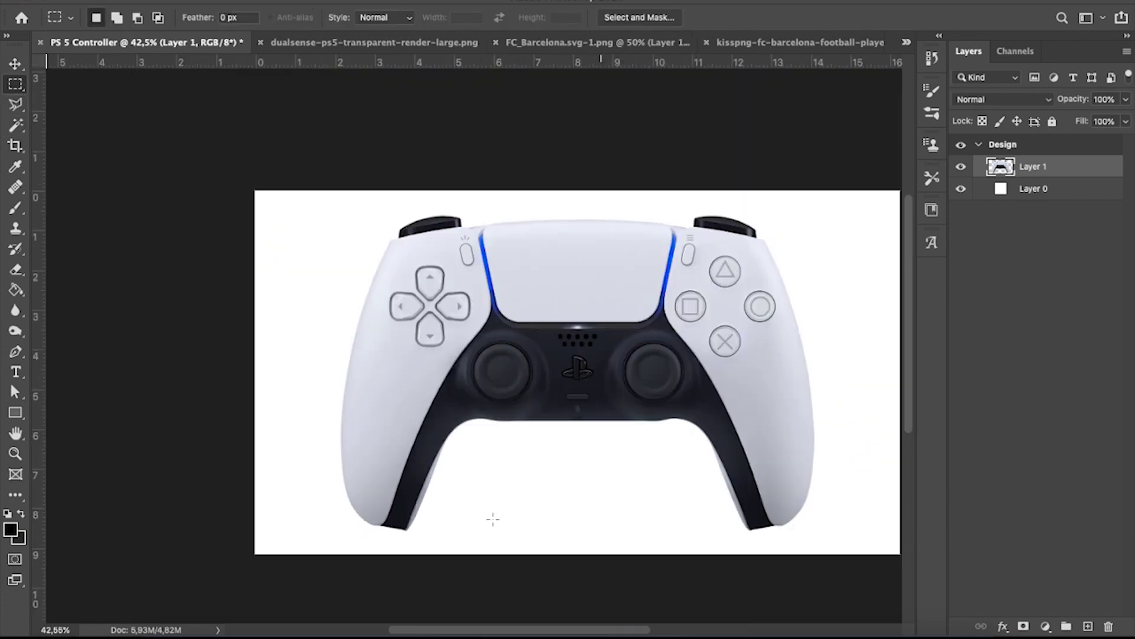
scroll(599, 366, up, 2)
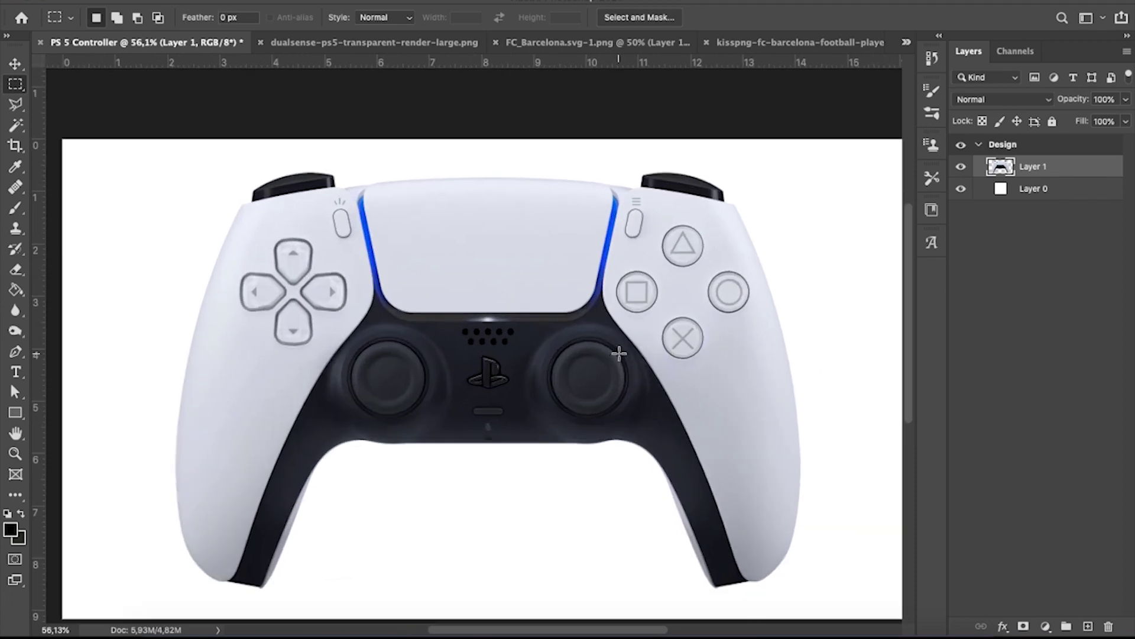
scroll(628, 355, down, 1)
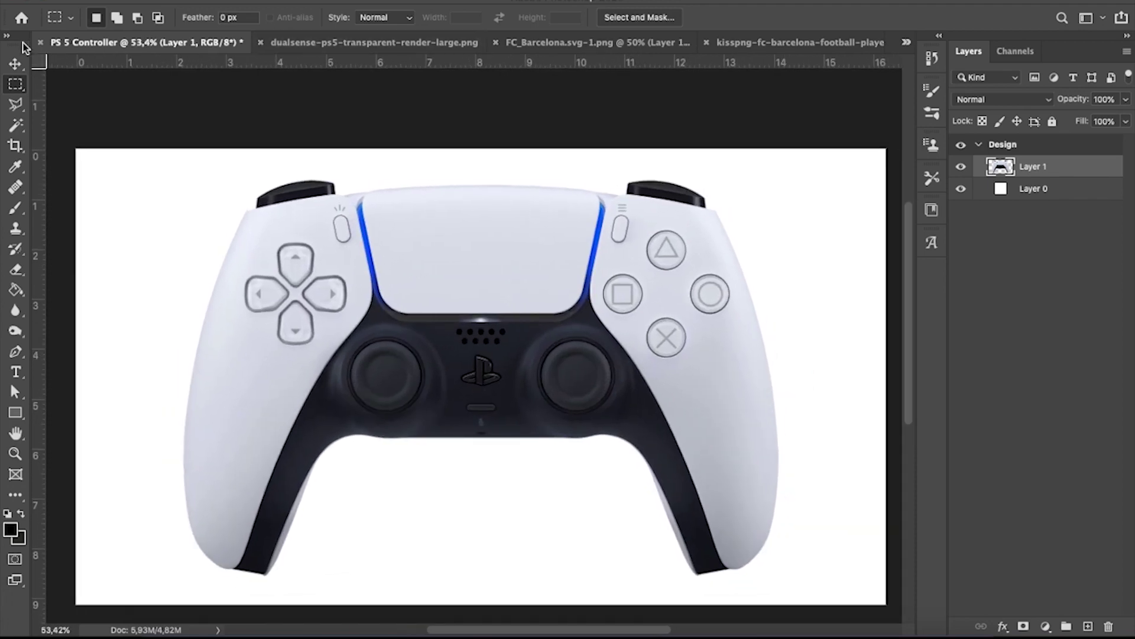
click(16, 64)
click(372, 42)
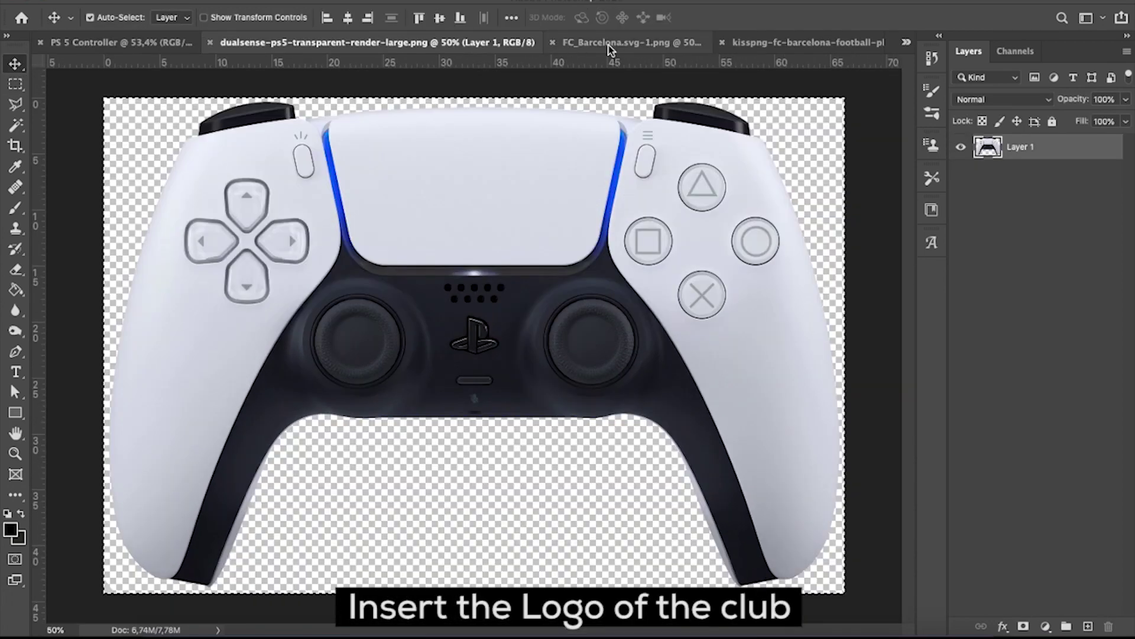
Copy the FC Barcelona crest and paste it into the PS 5 Controller design as Layer 2.
click(668, 42)
key(ctrl+a)
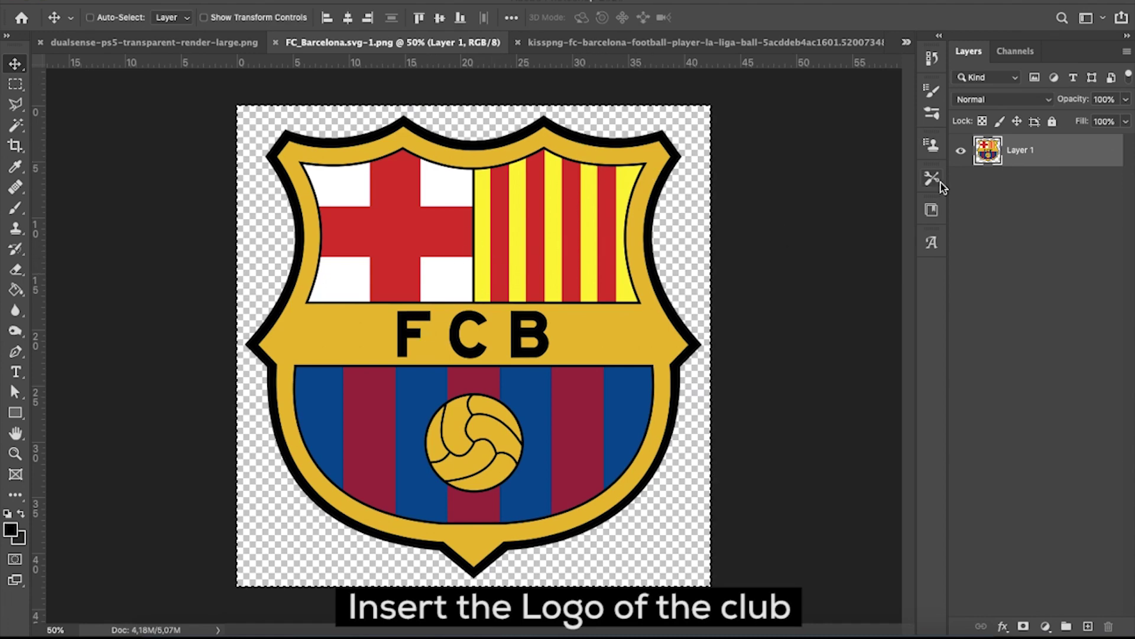
click(247, 49)
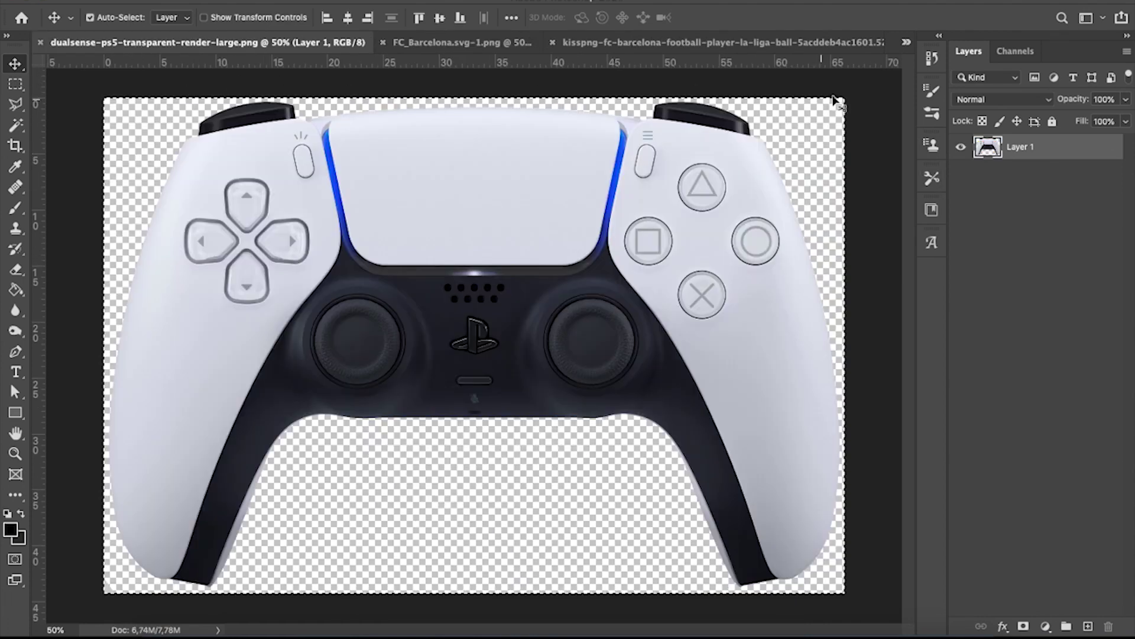
click(906, 42)
click(857, 44)
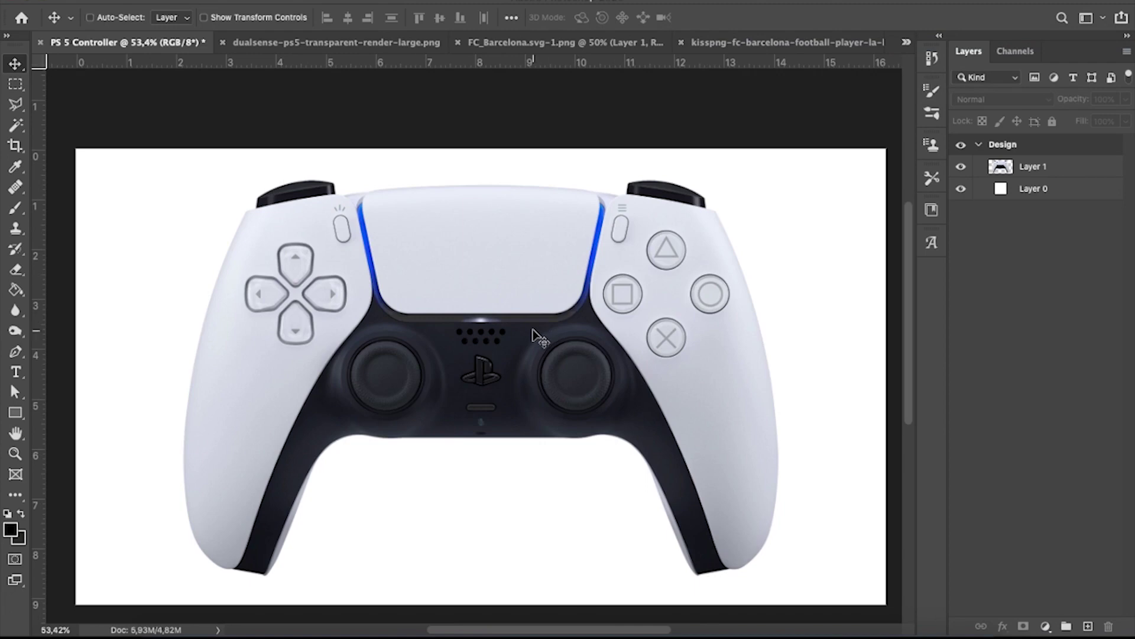
key(ctrl+v)
click(722, 330)
scroll(591, 287, down, 1)
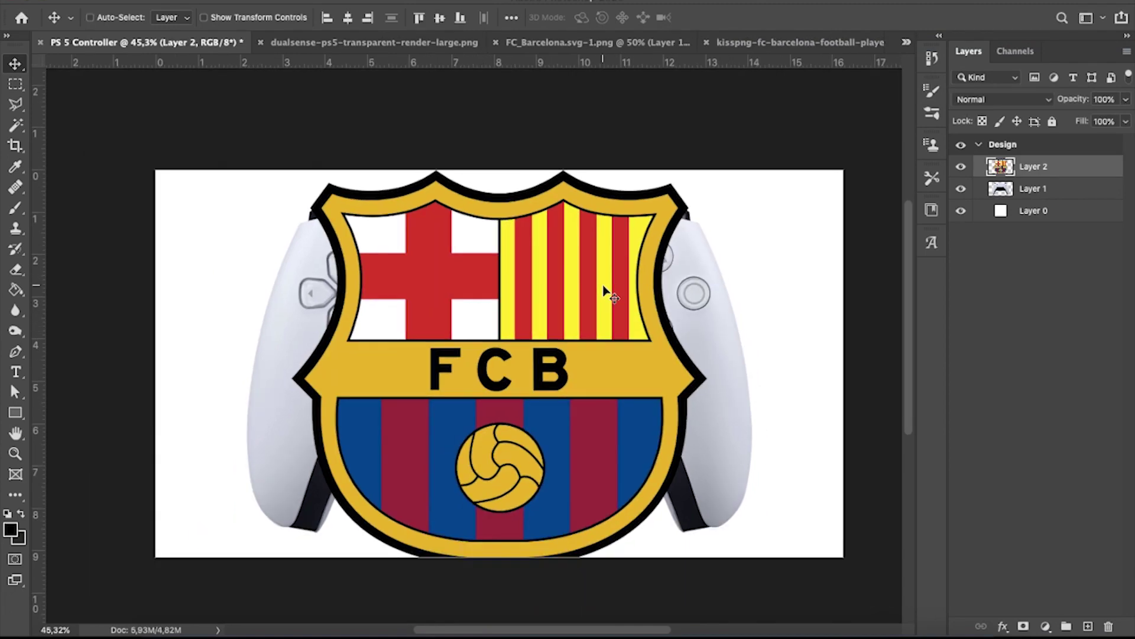
Shrink the crest to about a third and place it on the touchpad above the PlayStation logo.
key(ctrl+t)
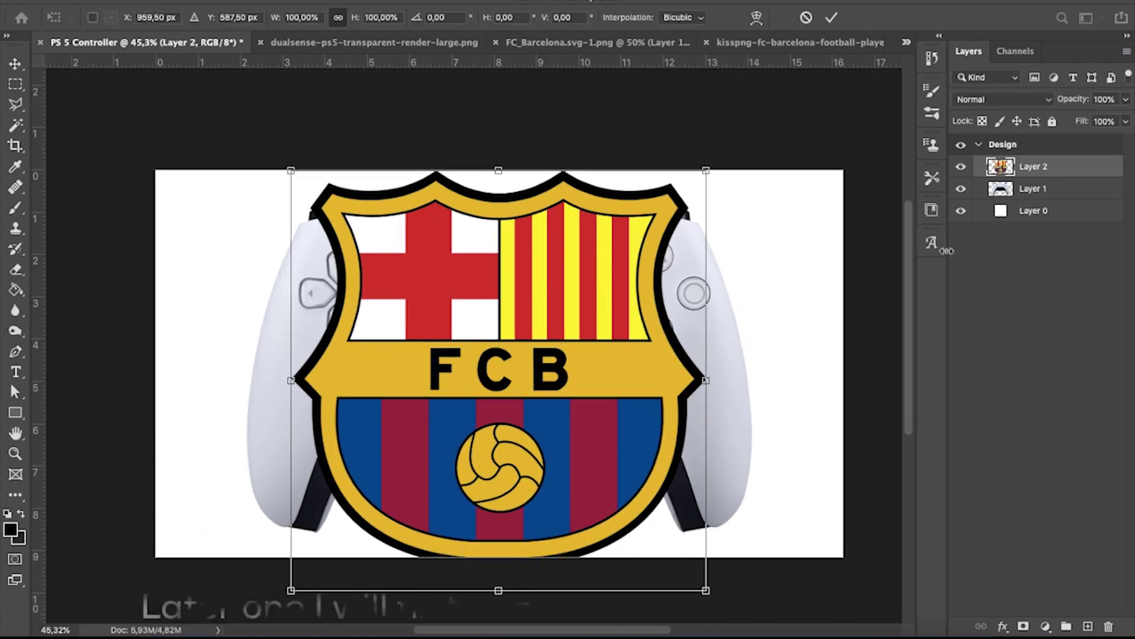
mouse_move(702, 587)
mouse_down()
mouse_move(563, 478)
mouse_move(561, 442)
mouse_move(528, 407)
mouse_up()
key(Escape)
key(ctrl+t)
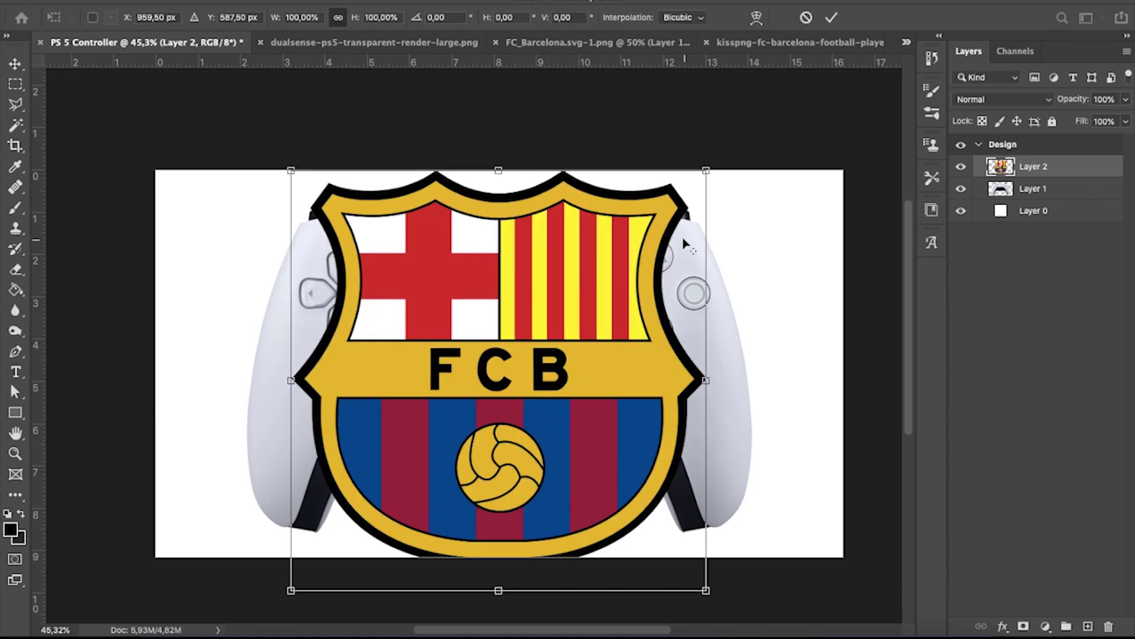
drag(707, 172, 549, 293)
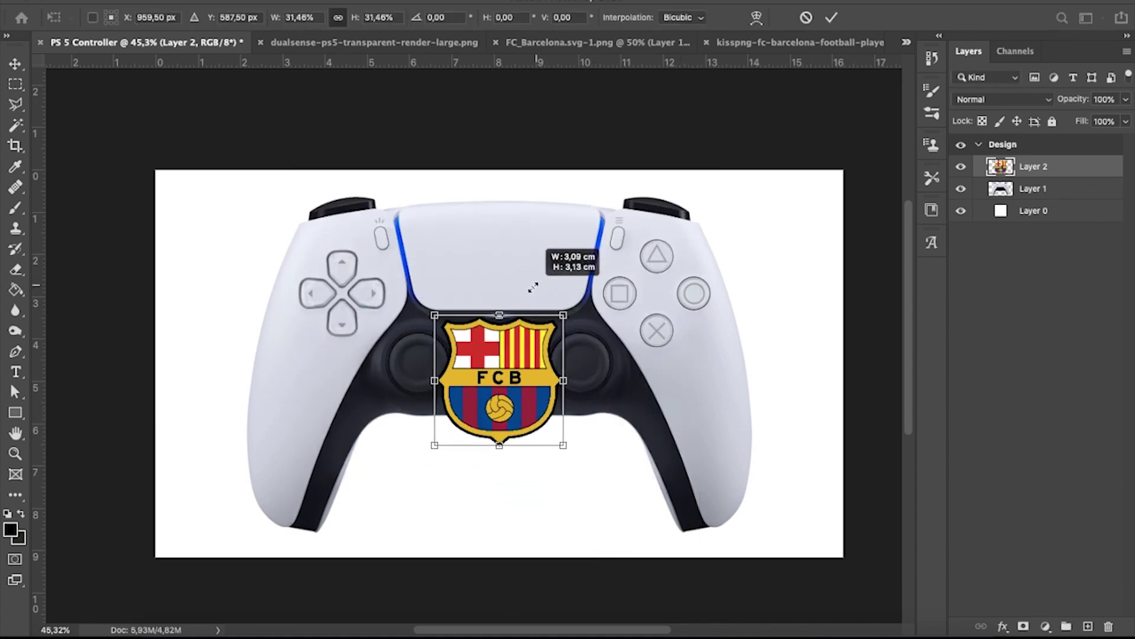
drag(565, 307, 550, 324)
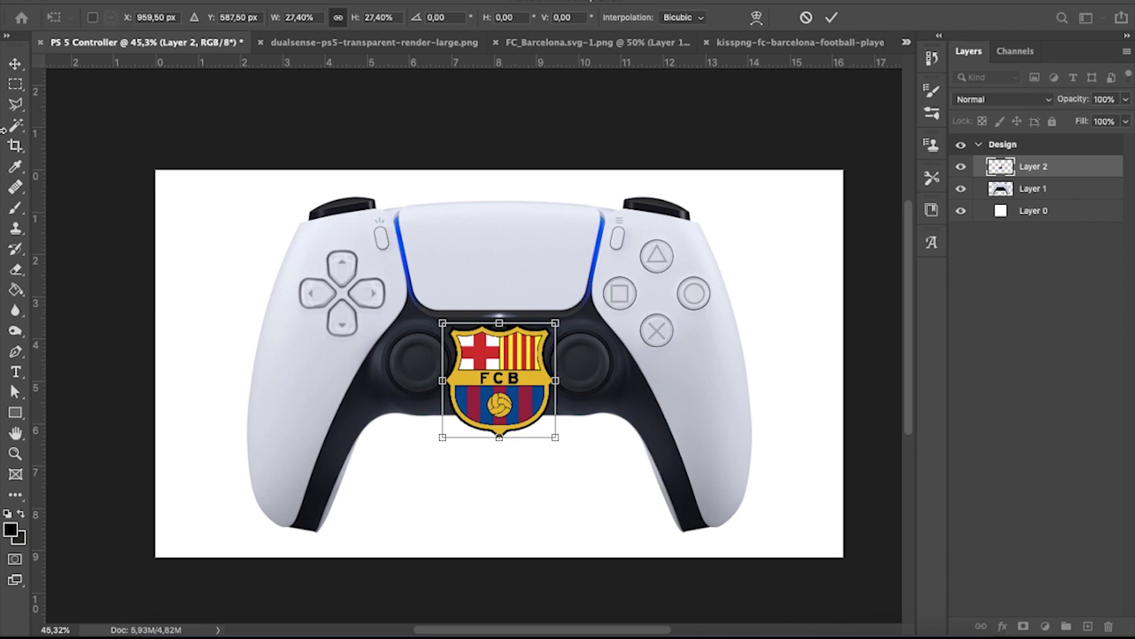
key(Return)
drag(518, 376, 518, 249)
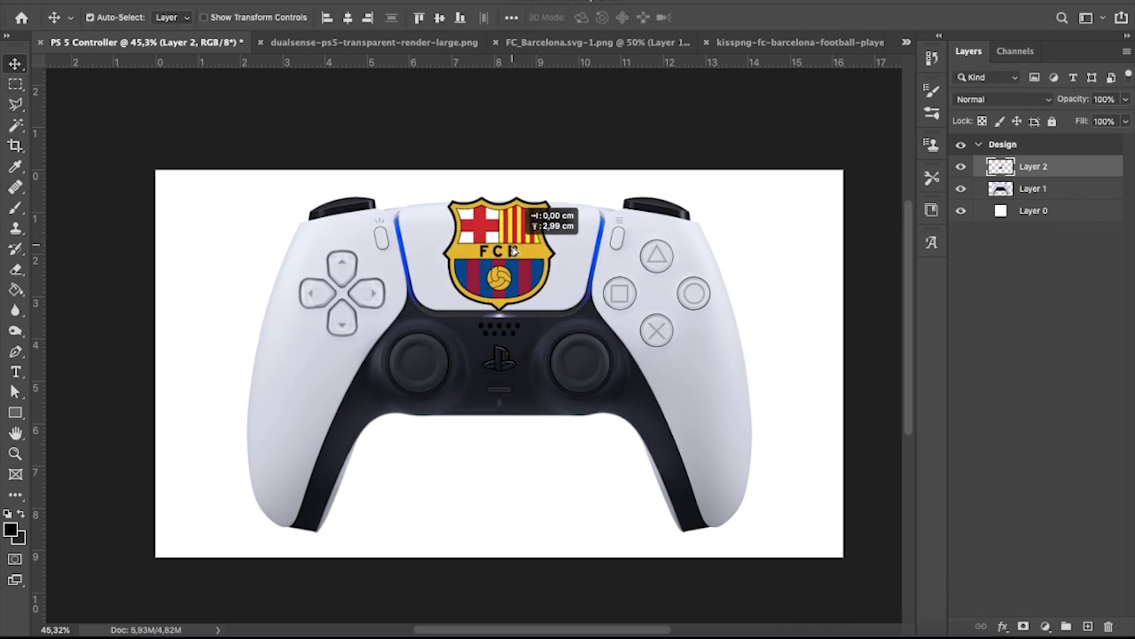
key(ctrl+t)
drag(555, 196, 539, 212)
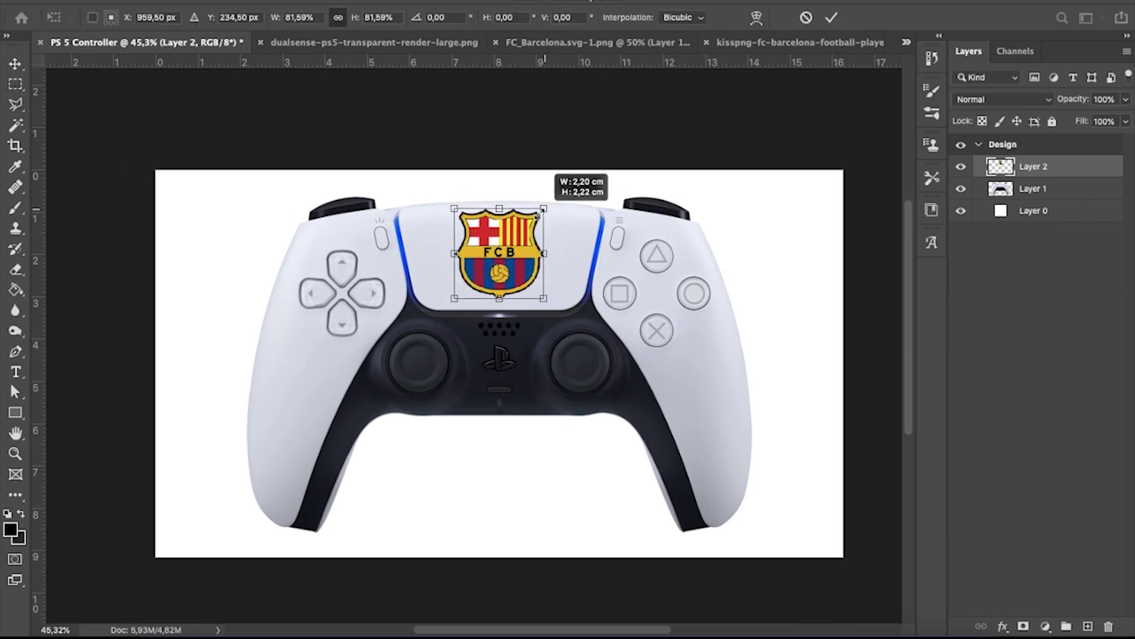
key(Return)
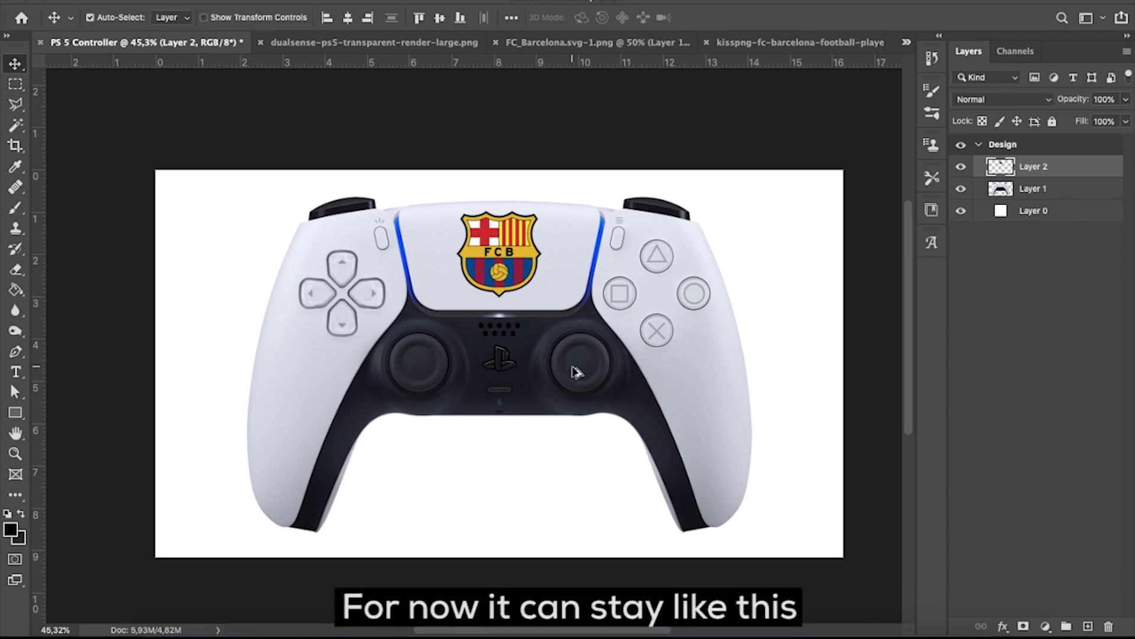
Sample the crest's gold yellow as the foreground colour.
scroll(574, 371, up, 1)
scroll(540, 298, up, 1)
drag(489, 245, 491, 243)
scroll(538, 326, up, 1)
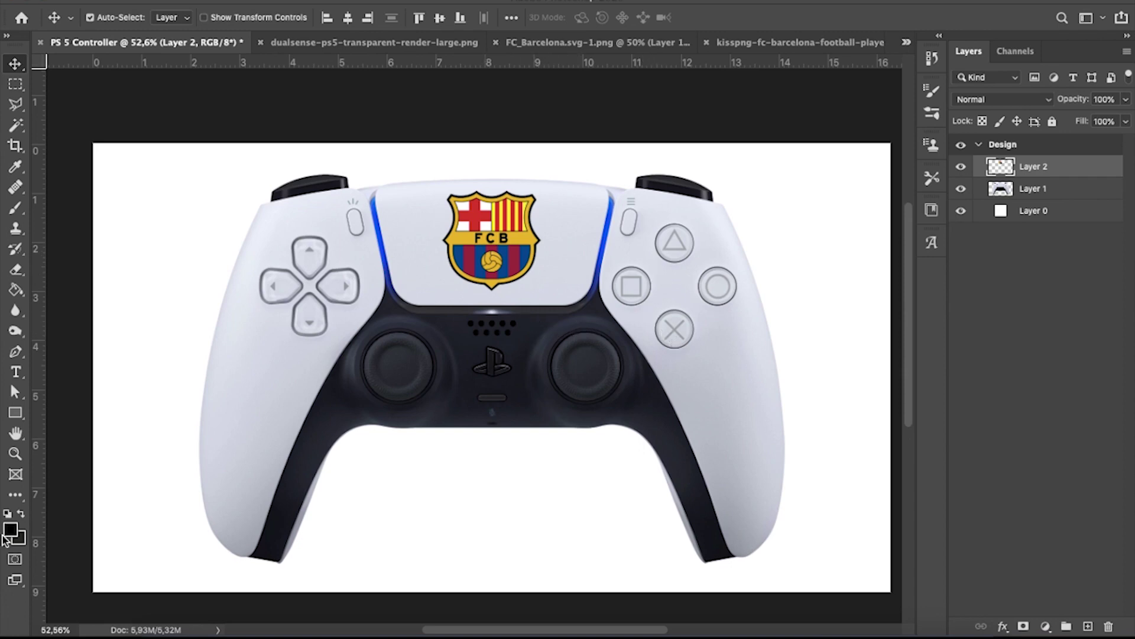
click(10, 529)
click(521, 233)
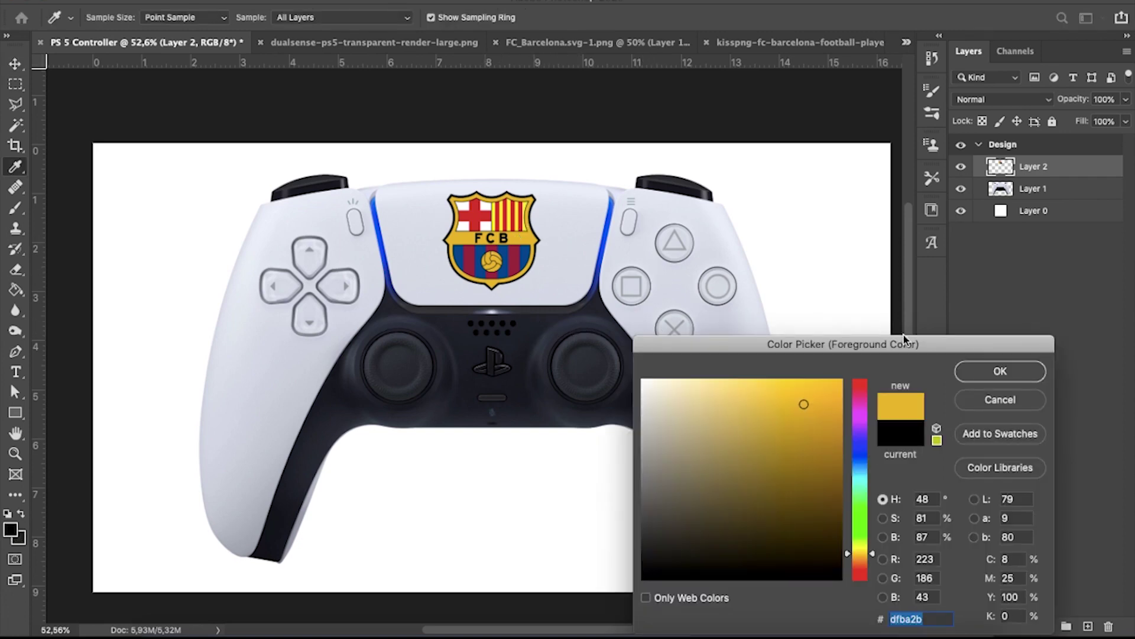
click(982, 371)
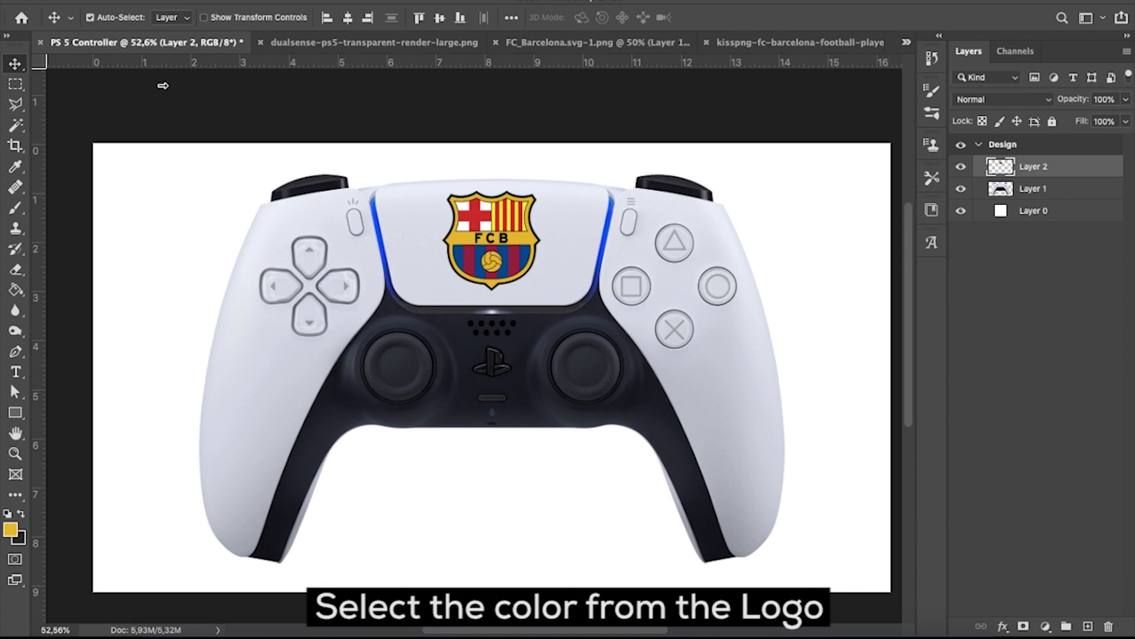
Add a new empty layer above the controller layer.
click(175, 108)
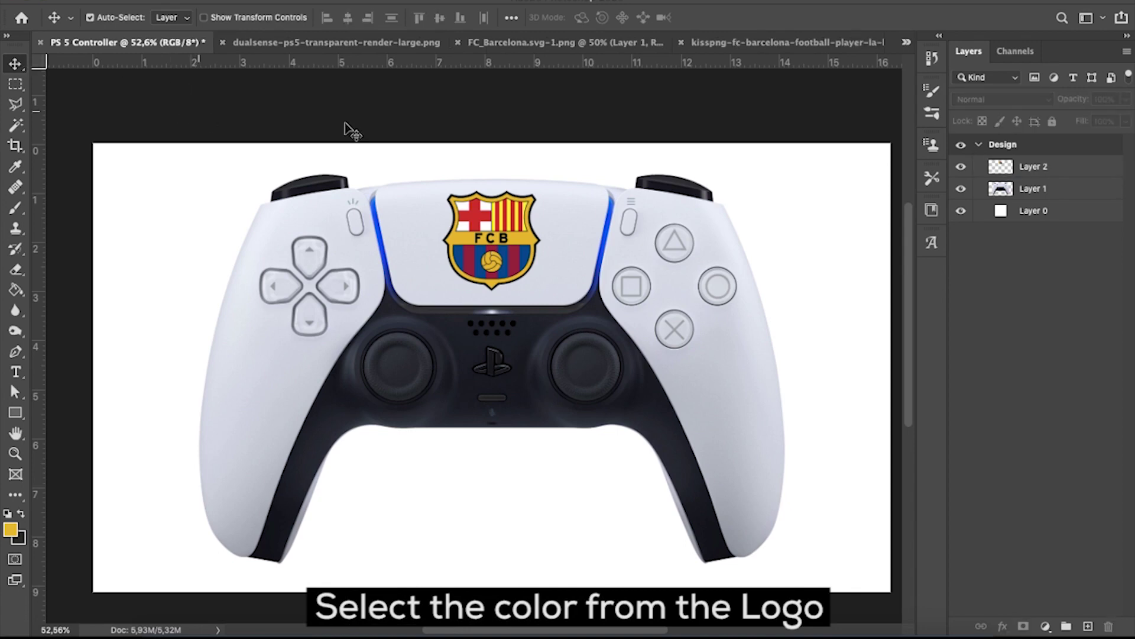
click(1040, 193)
scroll(375, 349, up, 3)
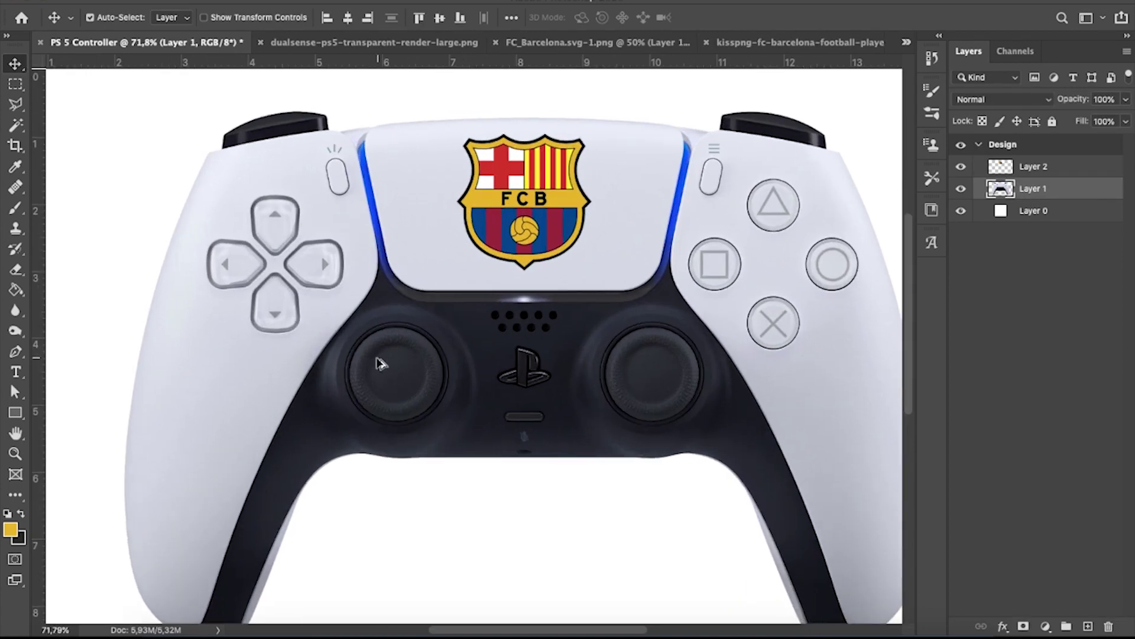
scroll(379, 362, up, 1)
scroll(379, 363, up, 2)
scroll(381, 360, up, 1)
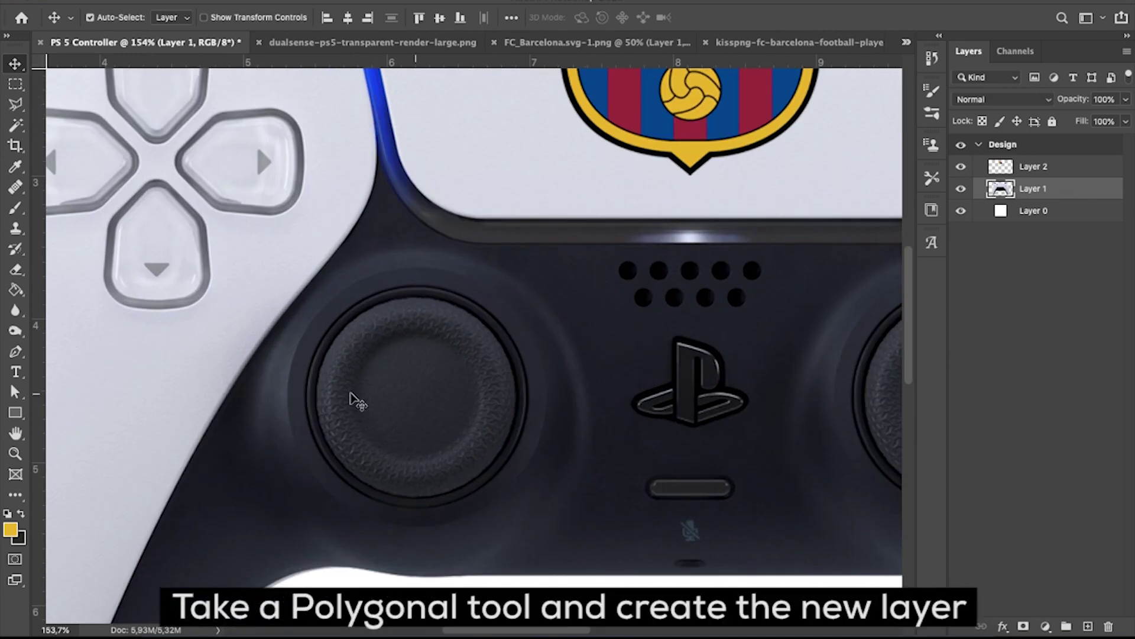
click(1097, 626)
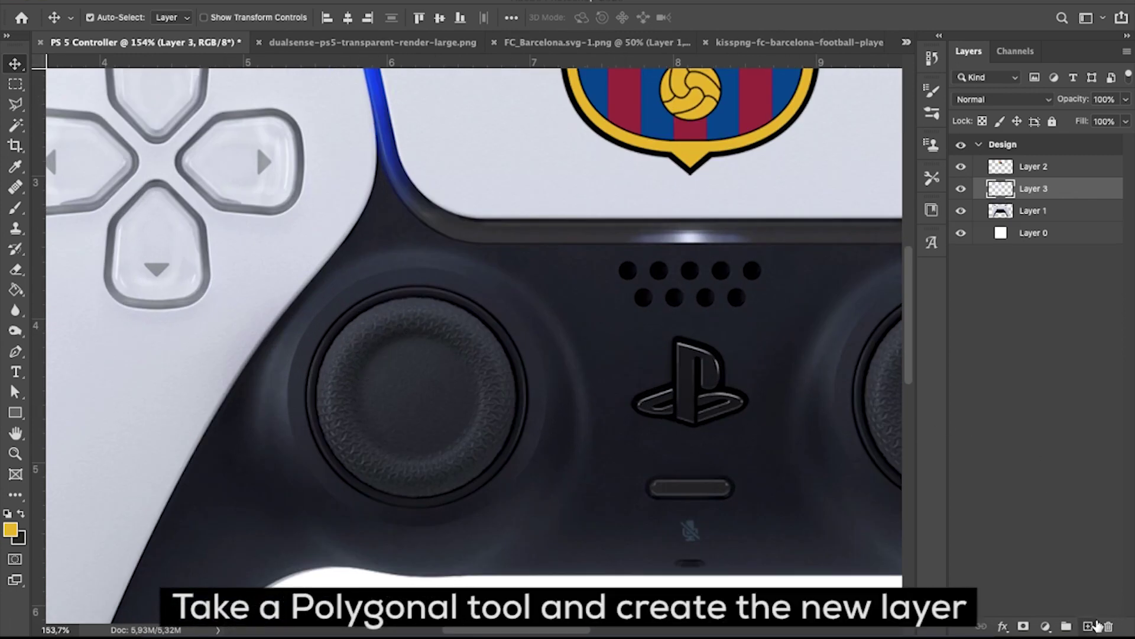
Outline the left thumbstick with the Polygonal Lasso into a closed selection.
click(16, 104)
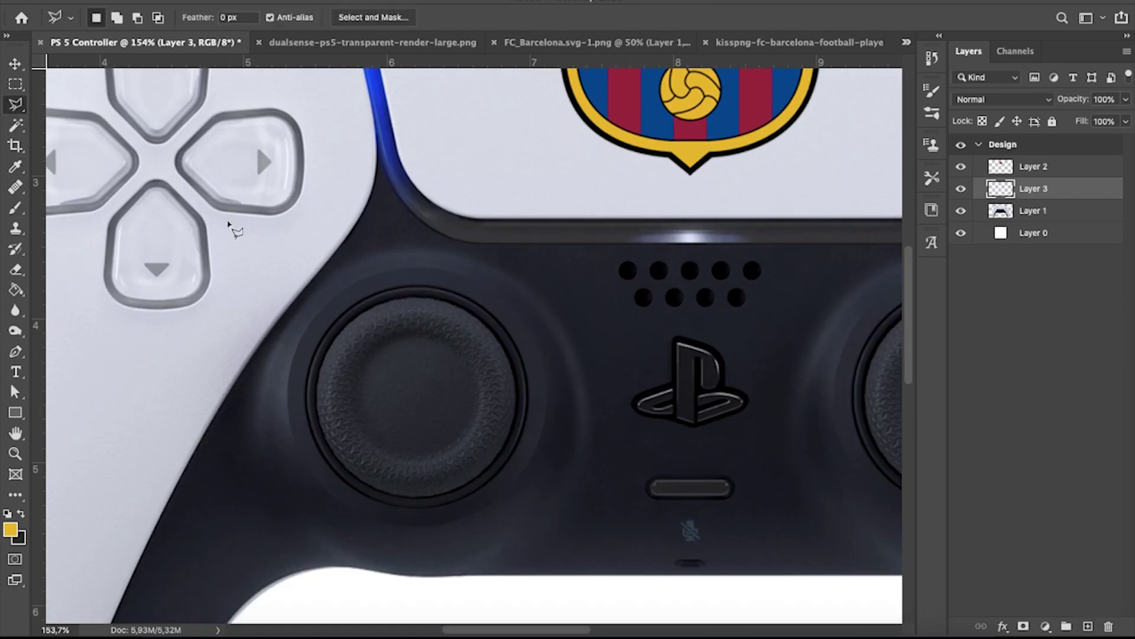
scroll(363, 385, up, 1)
scroll(339, 387, up, 1)
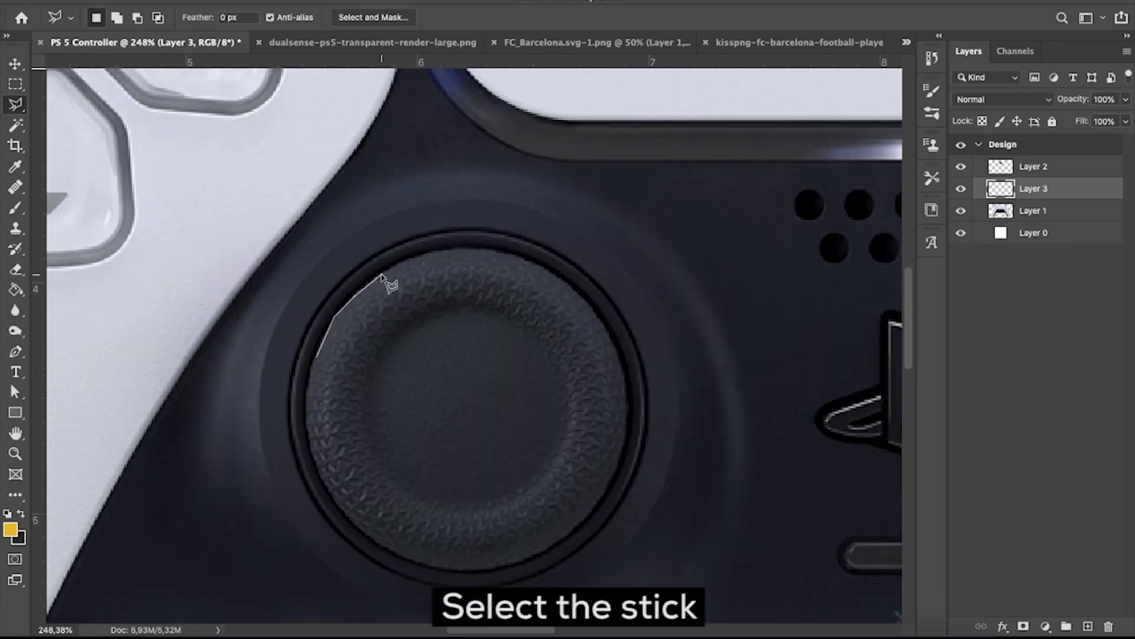
click(565, 276)
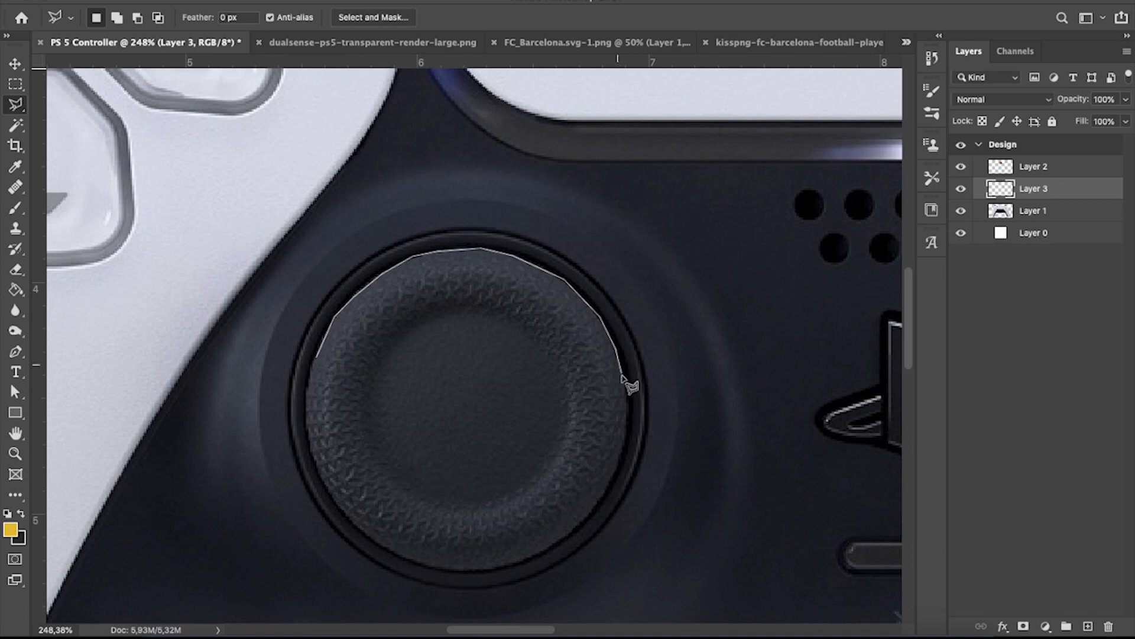
click(407, 560)
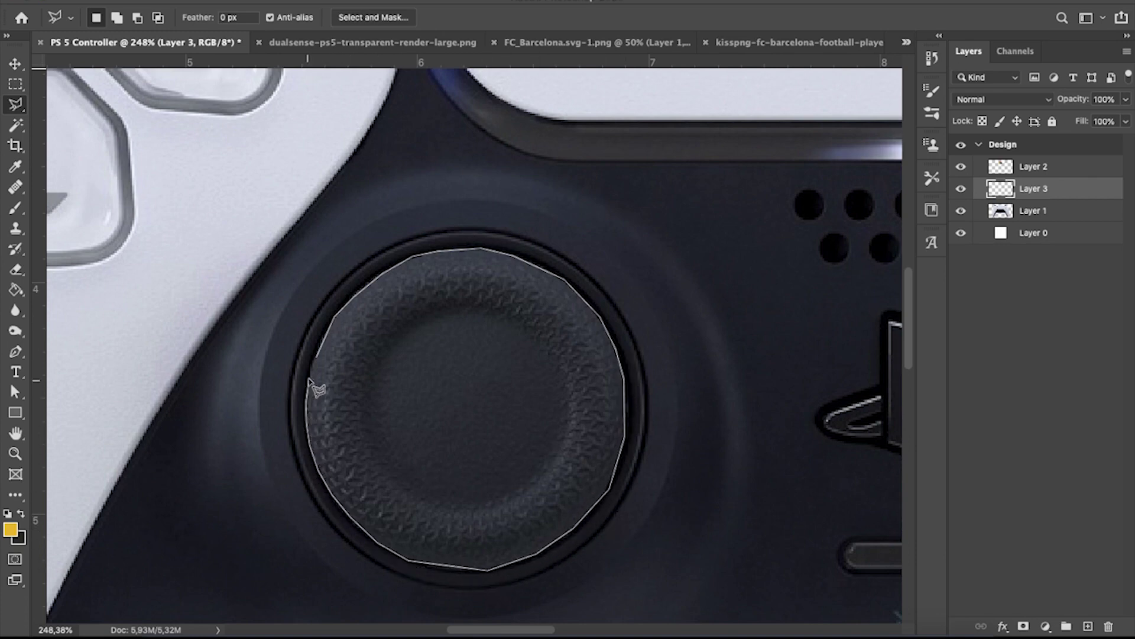
click(316, 358)
scroll(603, 358, down, 3)
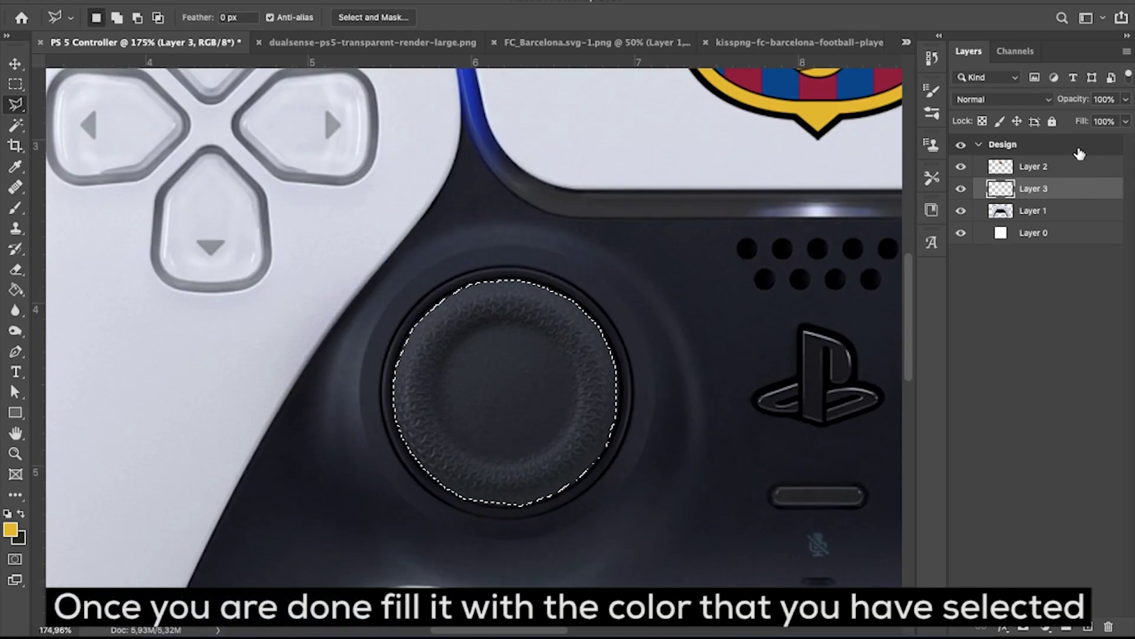
Fill the left stick selection with gold using the Paint Bucket, then deselect.
click(26, 290)
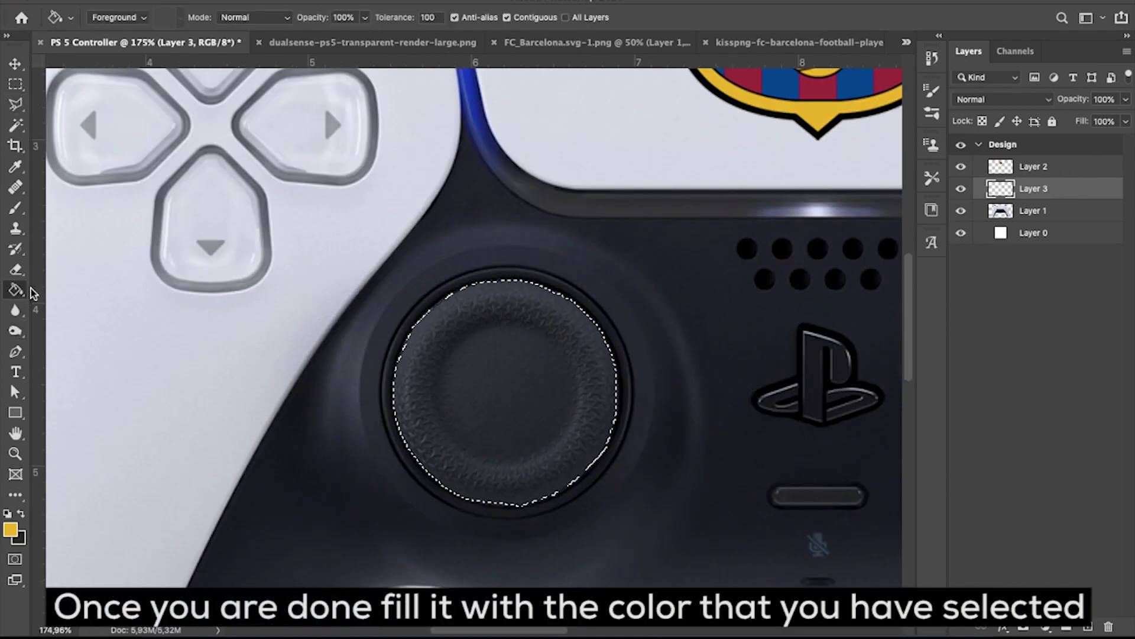
click(499, 374)
scroll(550, 364, down, 2)
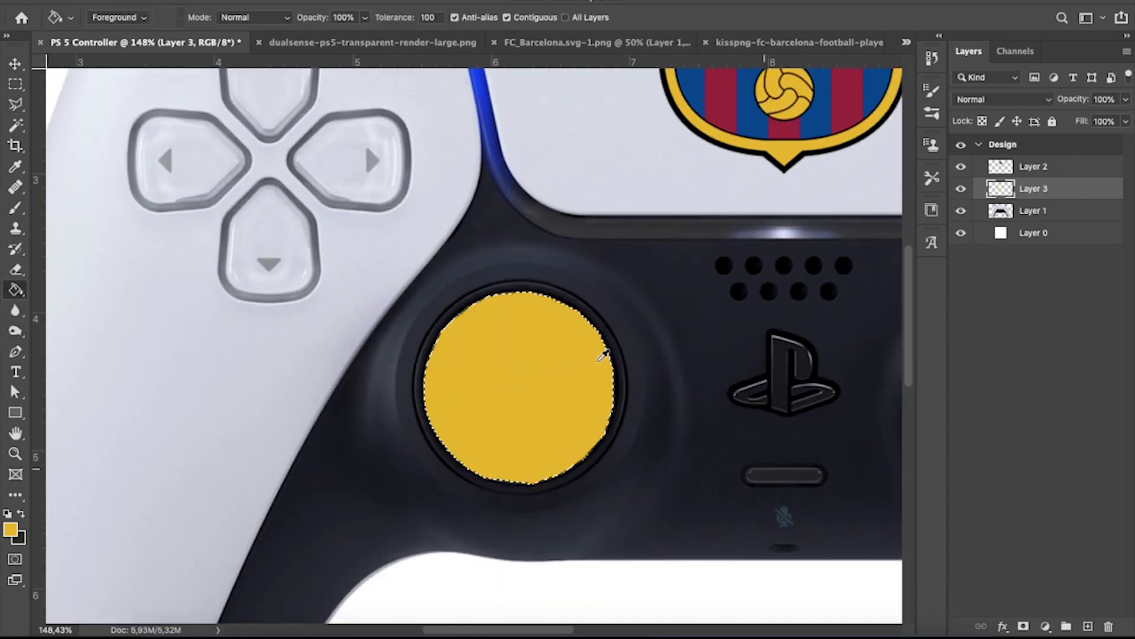
scroll(609, 361, down, 2)
key(m)
key(ctrl+d)
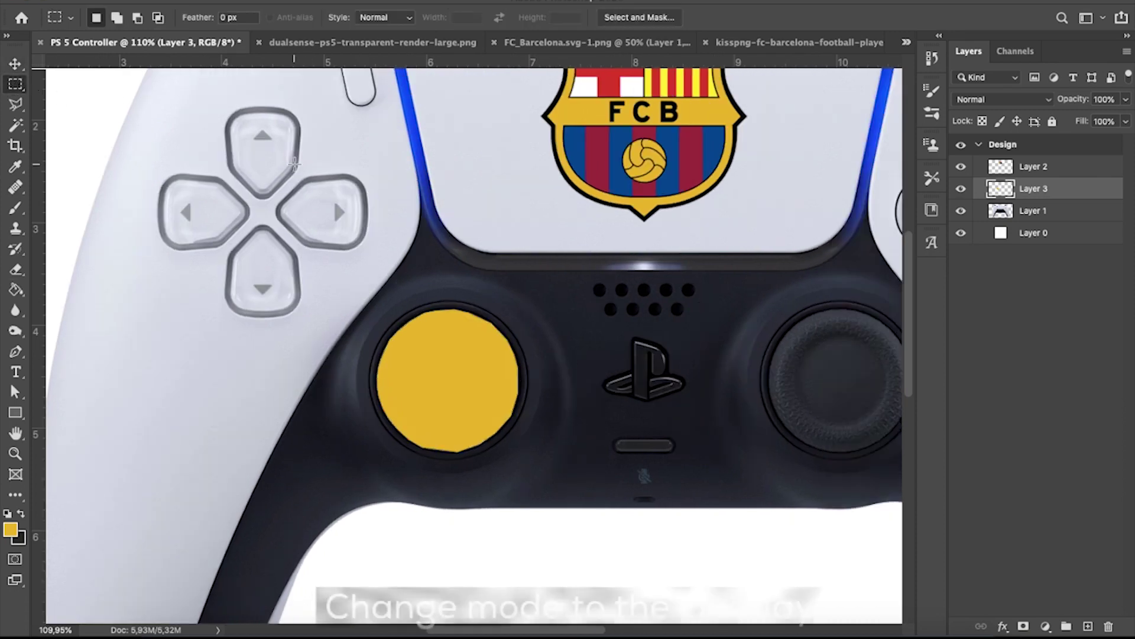
click(1010, 103)
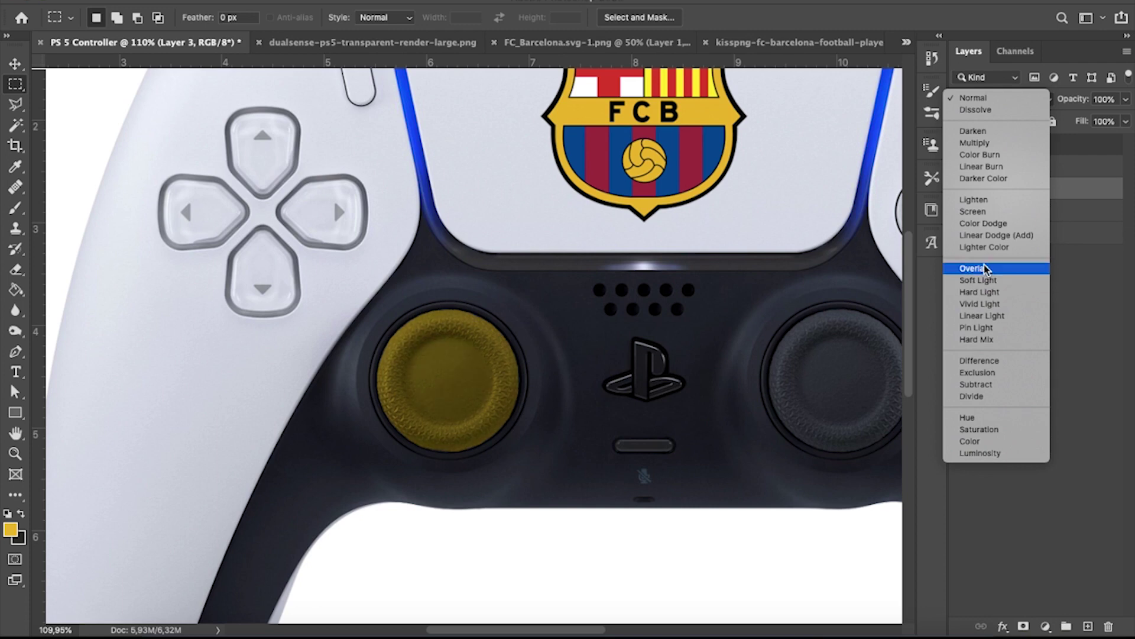
Set Layer 3's blend mode to Overlay and zoom in on the left stick.
click(974, 269)
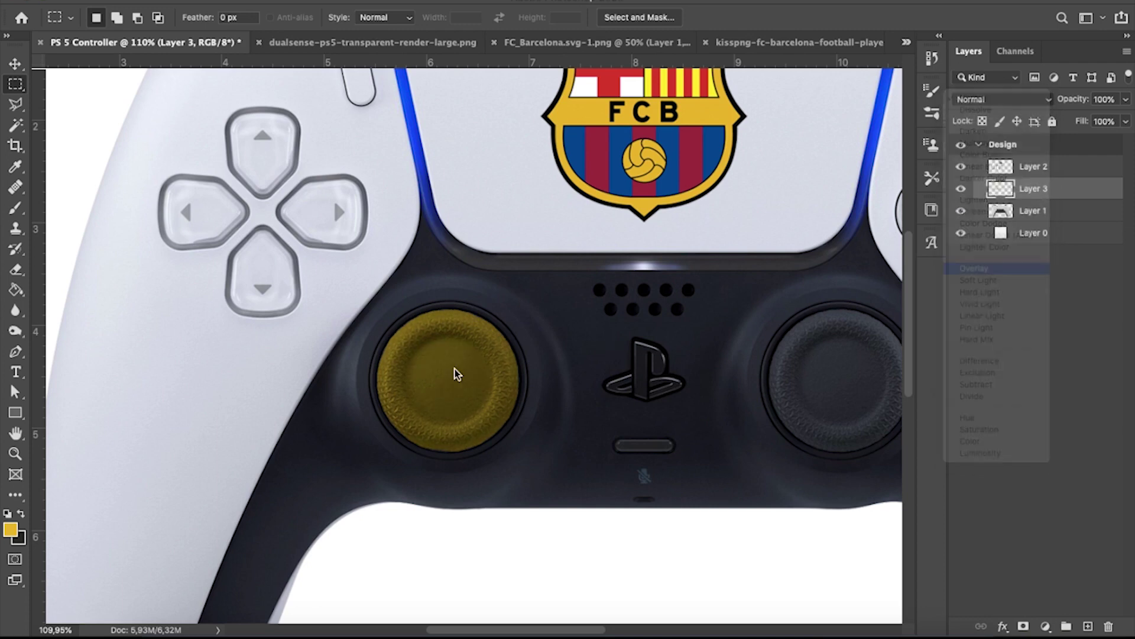
scroll(449, 331, up, 5)
scroll(542, 426, down, 2)
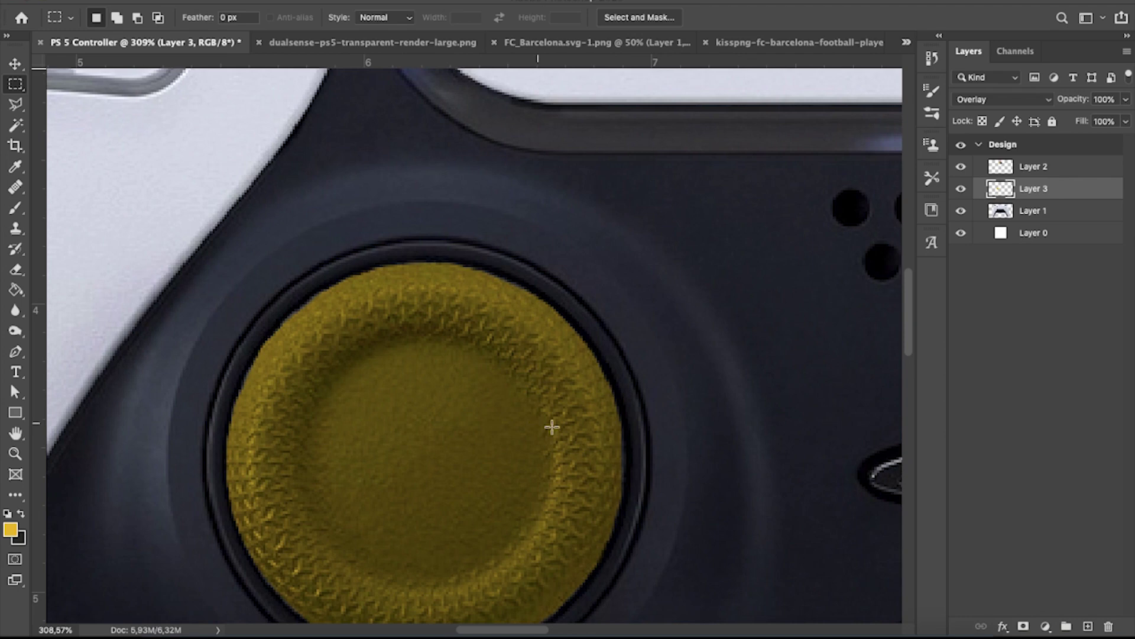
scroll(556, 428, up, 1)
scroll(621, 444, up, 1)
scroll(616, 442, up, 1)
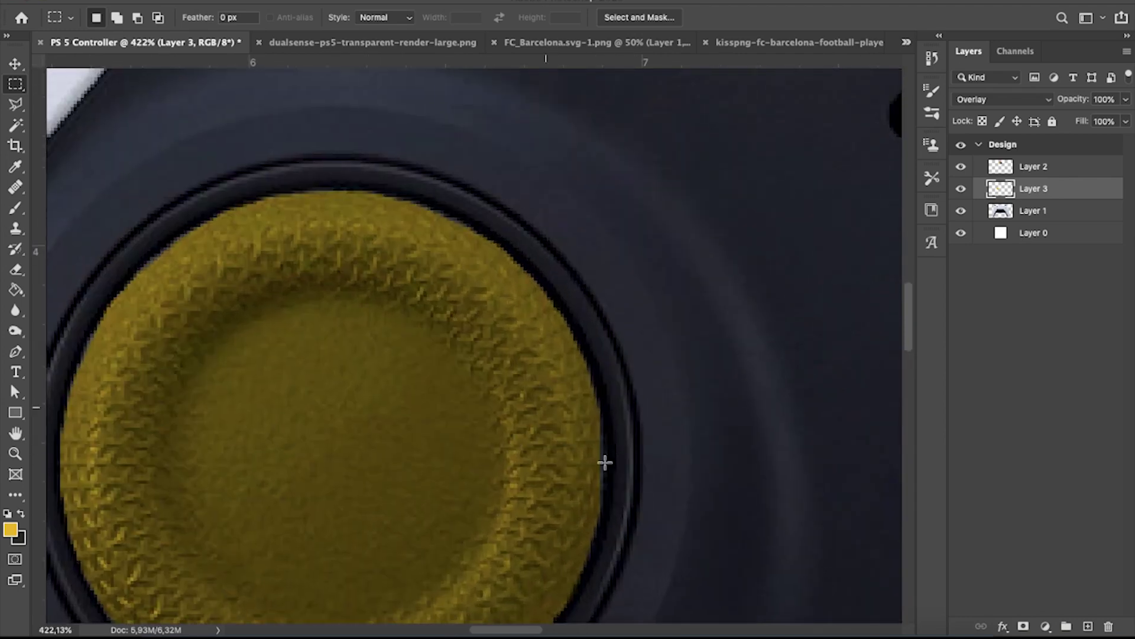
scroll(608, 453, up, 4)
click(16, 124)
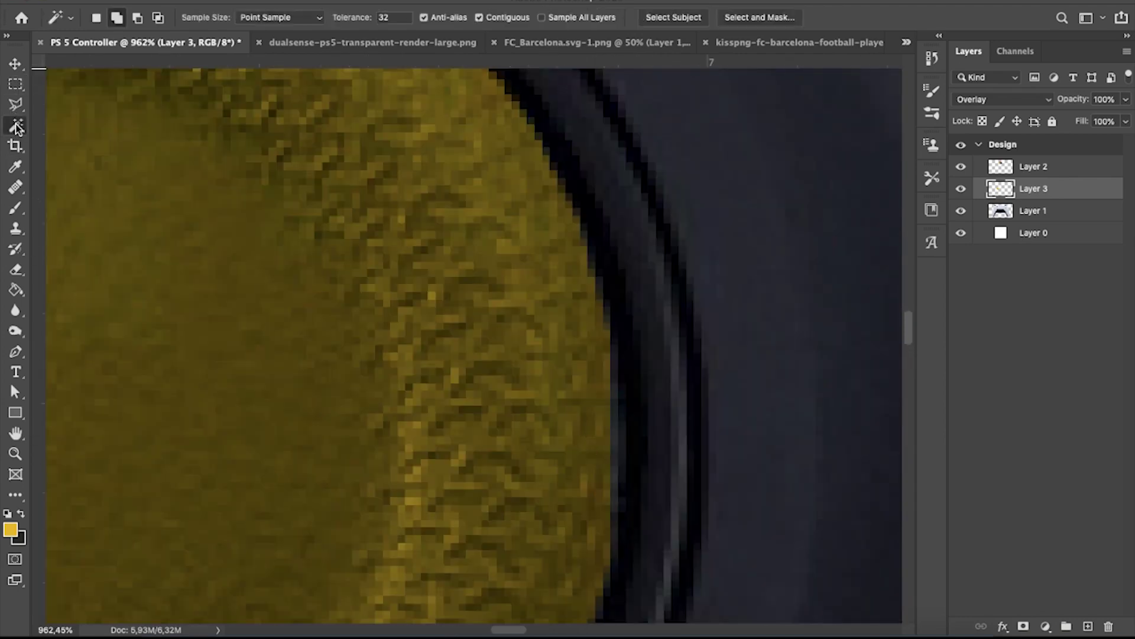
Set the Brush tool to an 11 px Soft Round brush.
click(15, 207)
scroll(566, 364, down, 1)
scroll(565, 363, down, 2)
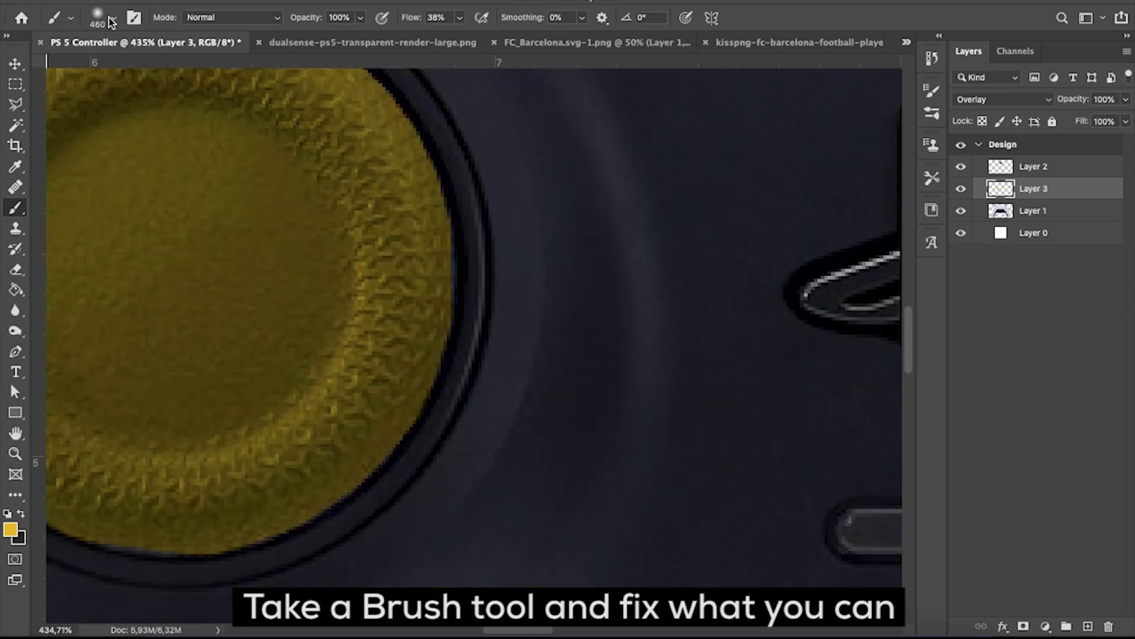
click(113, 17)
drag(119, 66, 93, 67)
scroll(405, 243, up, 1)
scroll(435, 246, up, 1)
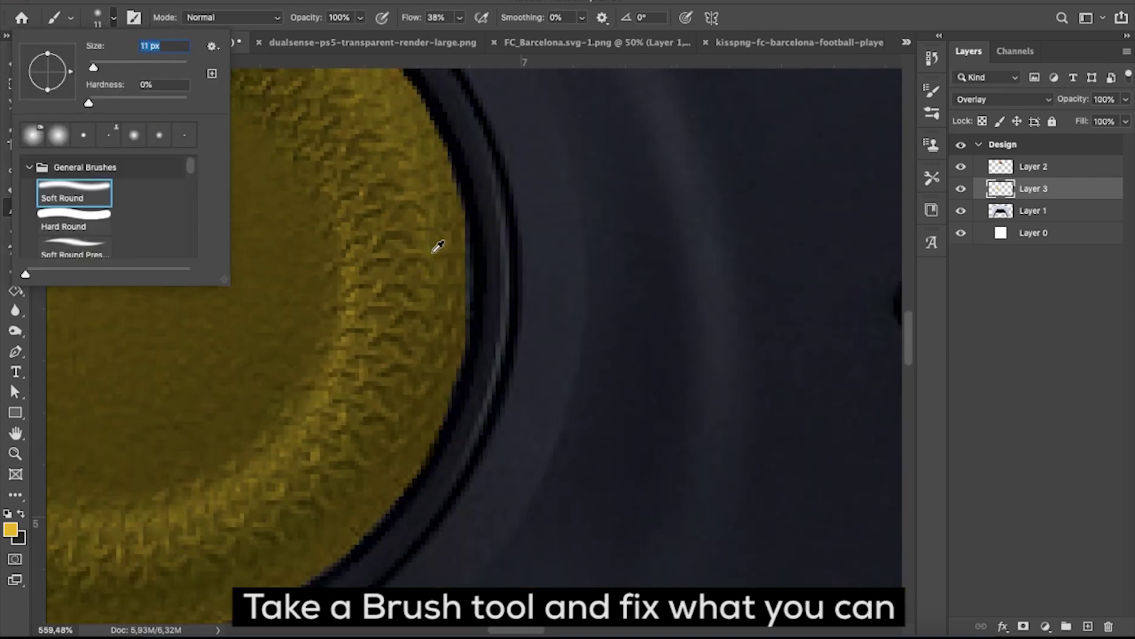
key(Return)
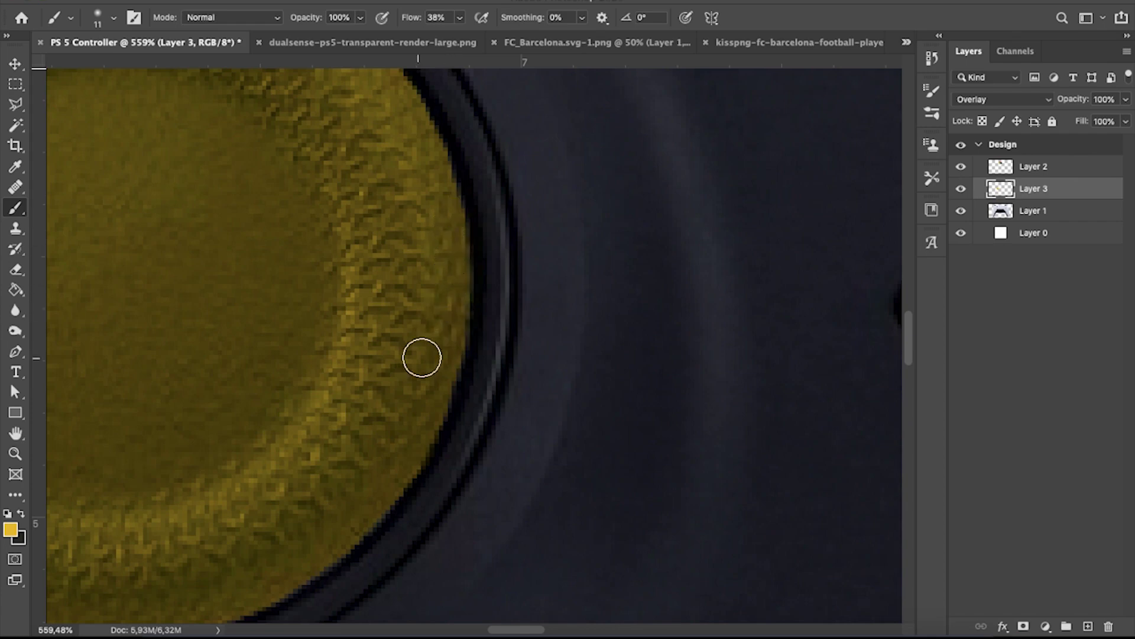
Rename the gold left-stick layer to 1.
scroll(507, 304, down, 5)
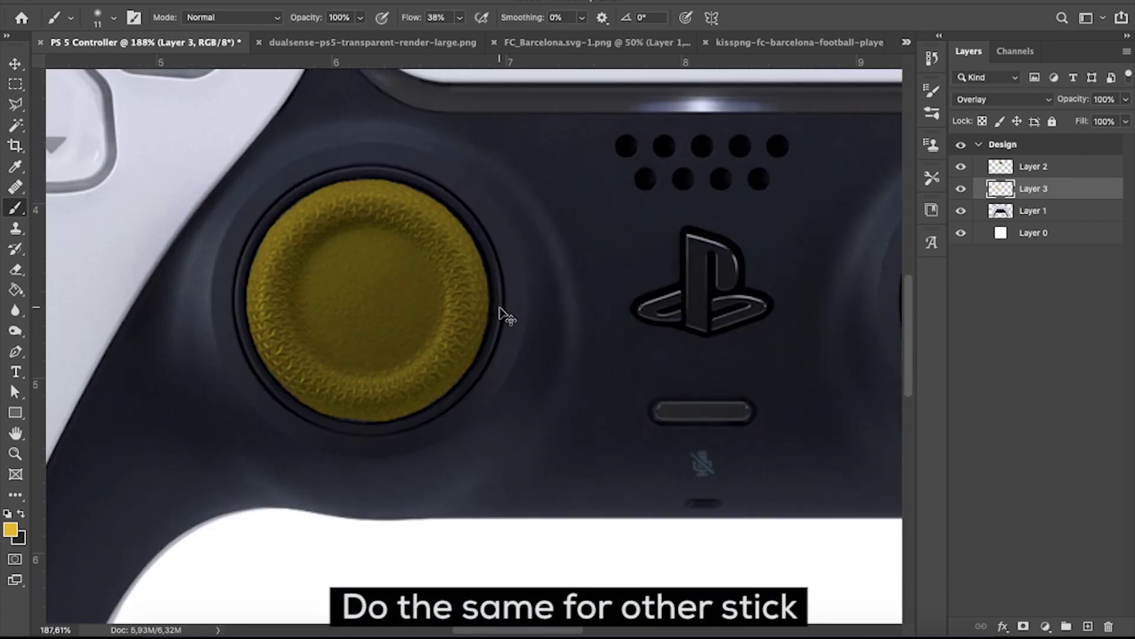
scroll(502, 314, right, 5)
scroll(510, 305, up, 2)
scroll(510, 304, down, 2)
scroll(550, 274, up, 3)
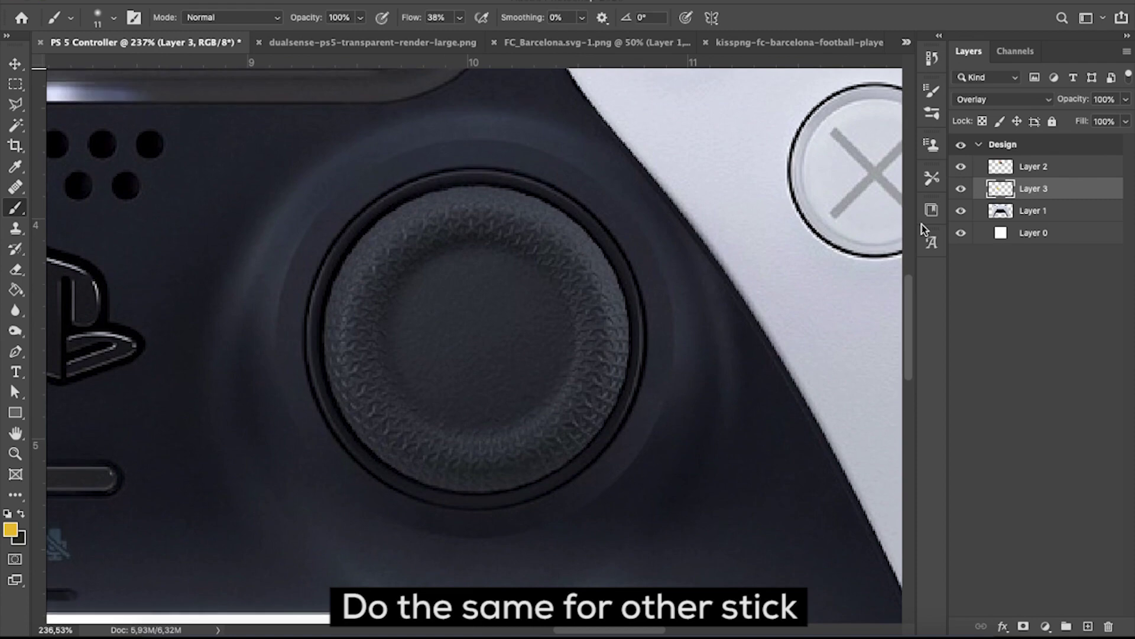
text(1)
key(Return)
Add a new layer for the right stick and name it 2.
click(1088, 627)
double_click(1034, 188)
text(2)
key(Return)
Outline the right thumbstick's rim with the Polygonal Lasso.
key(l)
scroll(333, 247, up, 2)
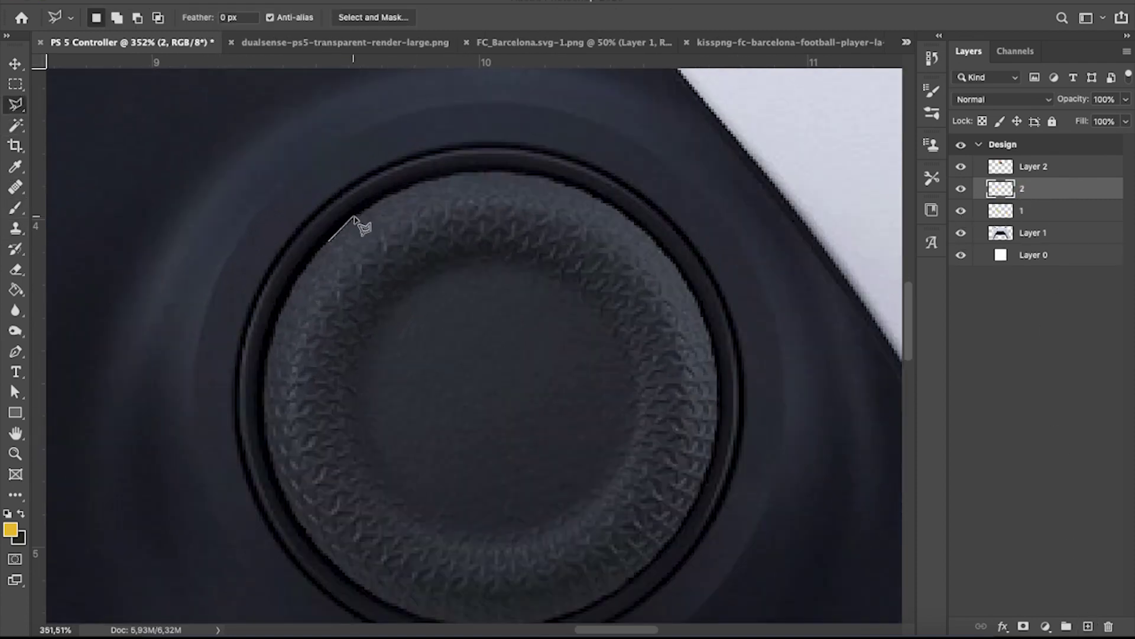
click(546, 177)
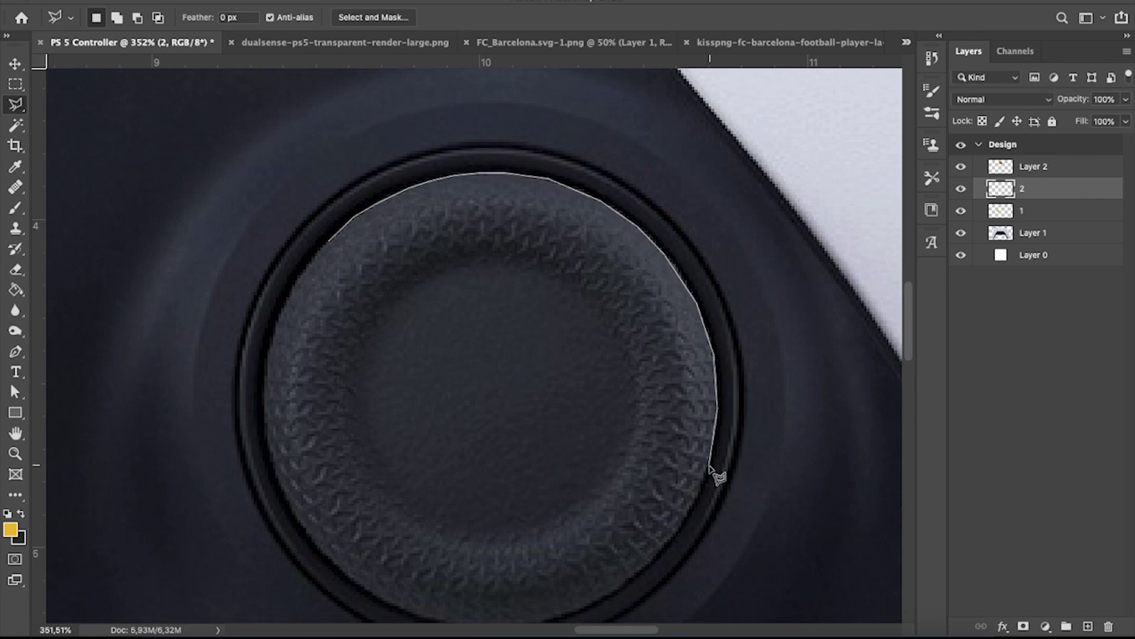
scroll(712, 467, down, 3)
click(695, 368)
click(654, 425)
click(612, 457)
click(547, 483)
click(494, 489)
click(429, 482)
click(385, 464)
click(338, 432)
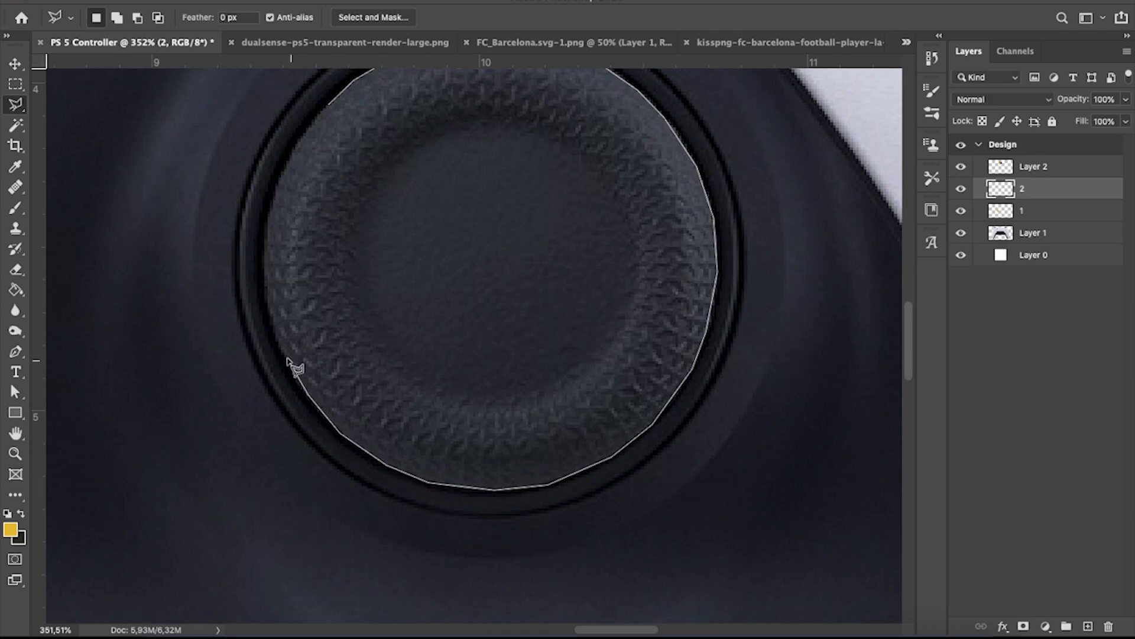
scroll(287, 359, up, 2)
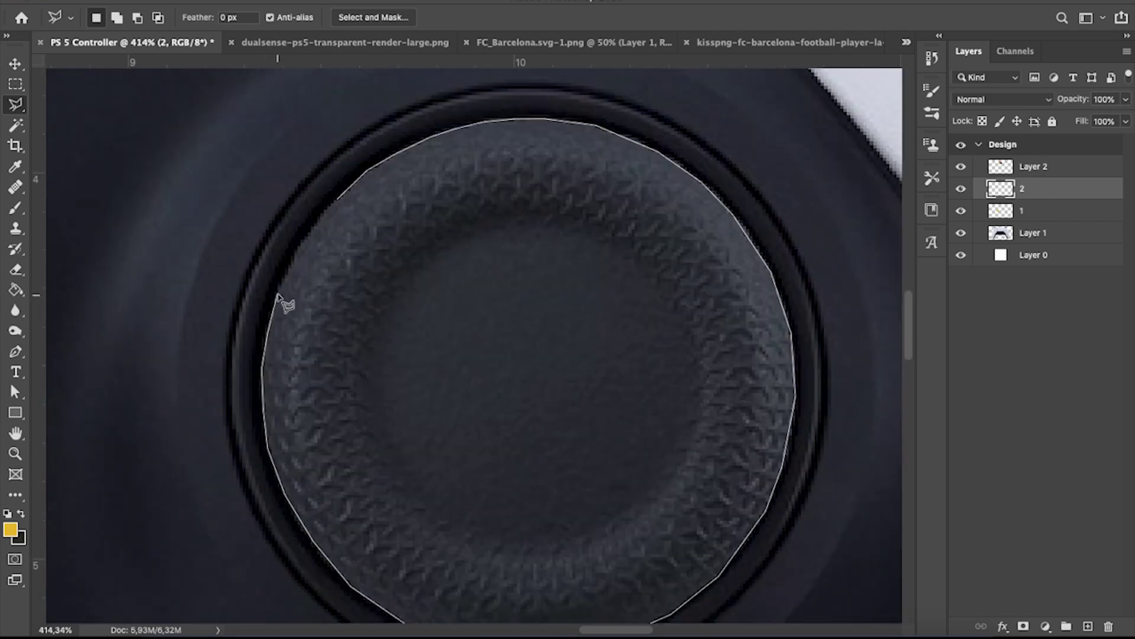
scroll(622, 204, down, 1)
Rename the new stick layer to Left and the earlier gold layer to Right.
text(Lwft)
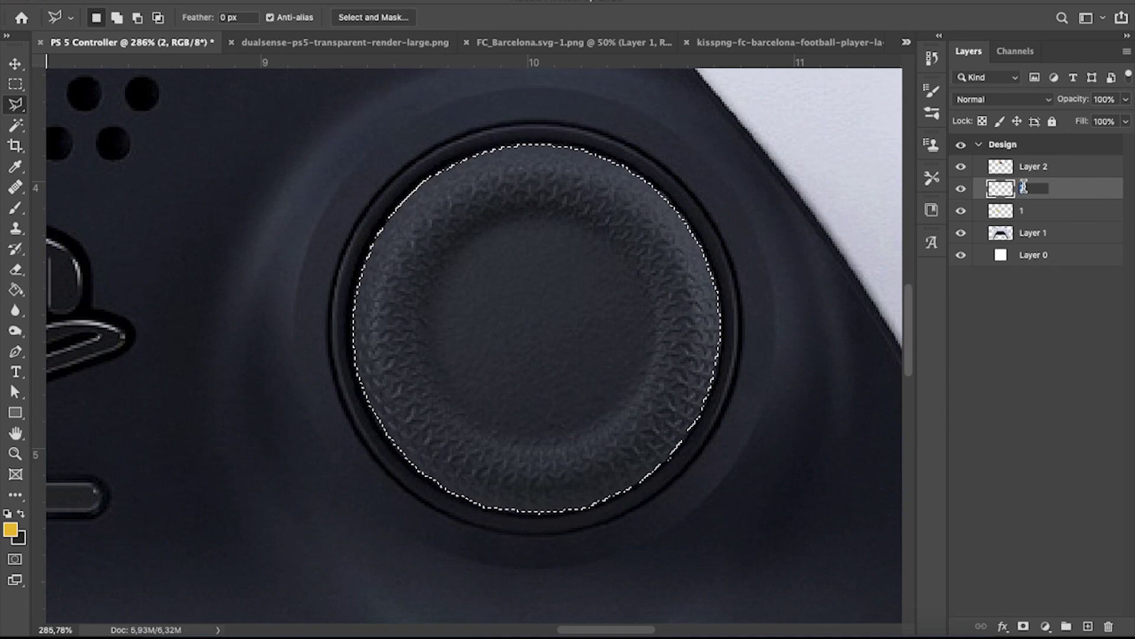
key(Return)
text(Left)
key(Tab)
text(R)
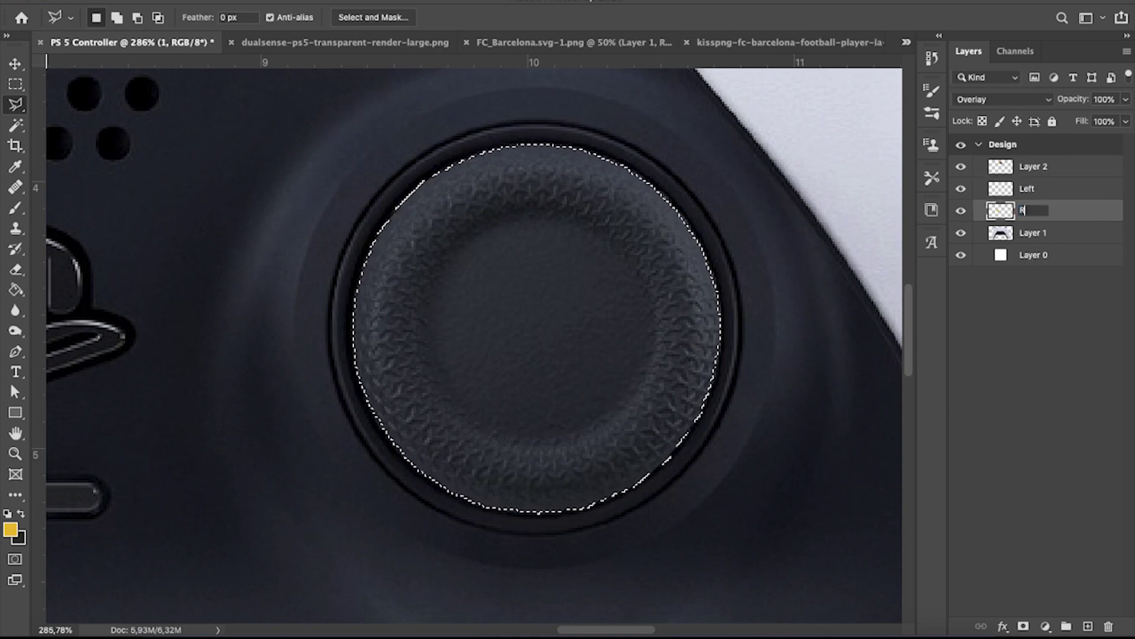
click(1041, 188)
Fill the right stick selection with gold and deselect.
key(g)
click(532, 325)
key(ctrl+d)
Set the Left layer's blend mode to Overlay.
key(m)
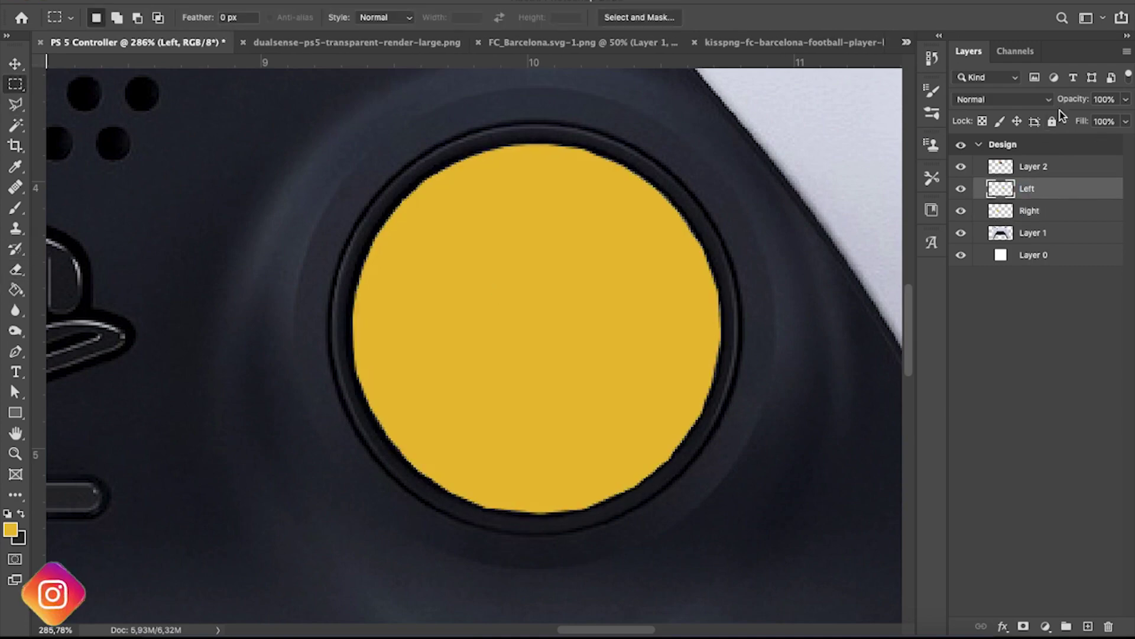
click(1002, 98)
click(995, 267)
scroll(705, 380, up, 3)
Brush over the right stick's rim, then zoom out to check the whole controller.
key(b)
scroll(706, 341, up, 2)
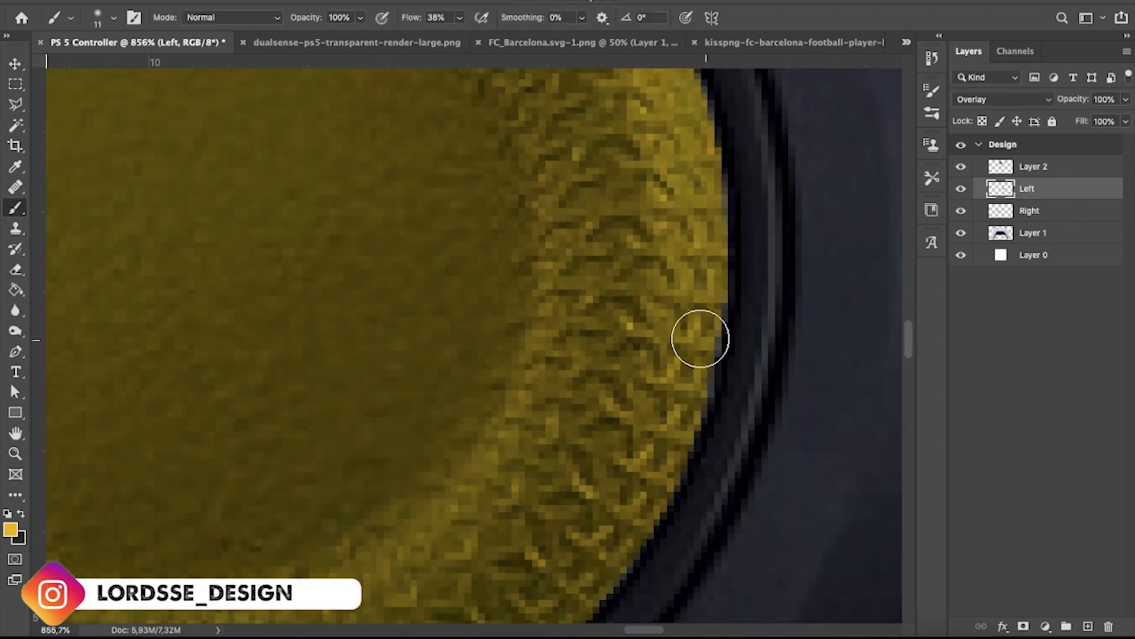
scroll(703, 240, down, 3)
scroll(649, 279, up, 2)
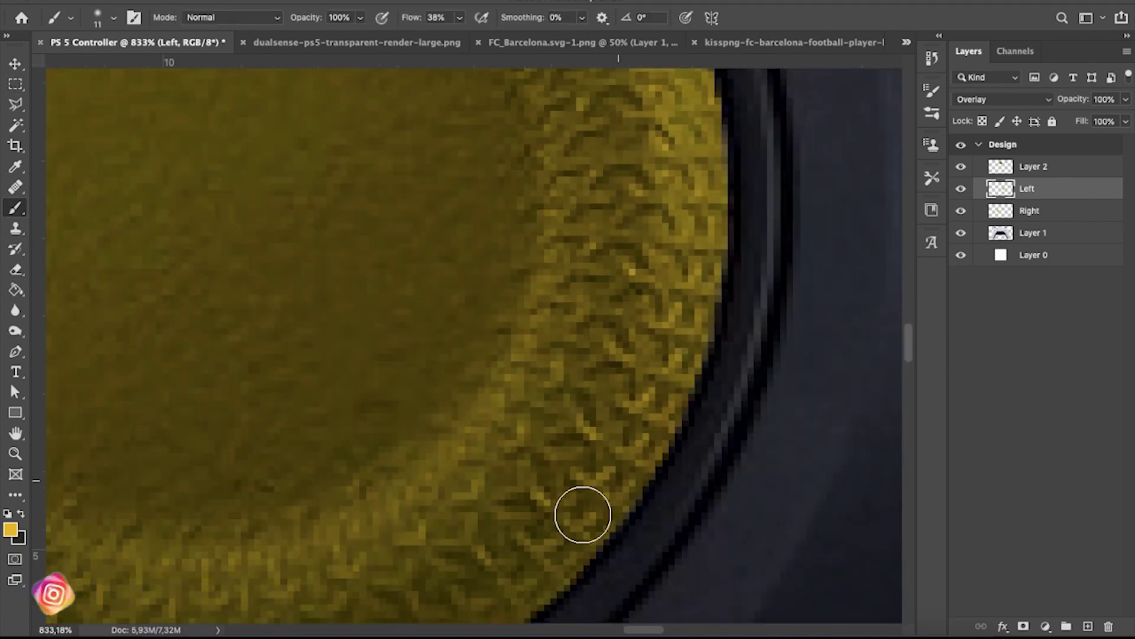
scroll(583, 514, down, 2)
scroll(424, 127, up, 3)
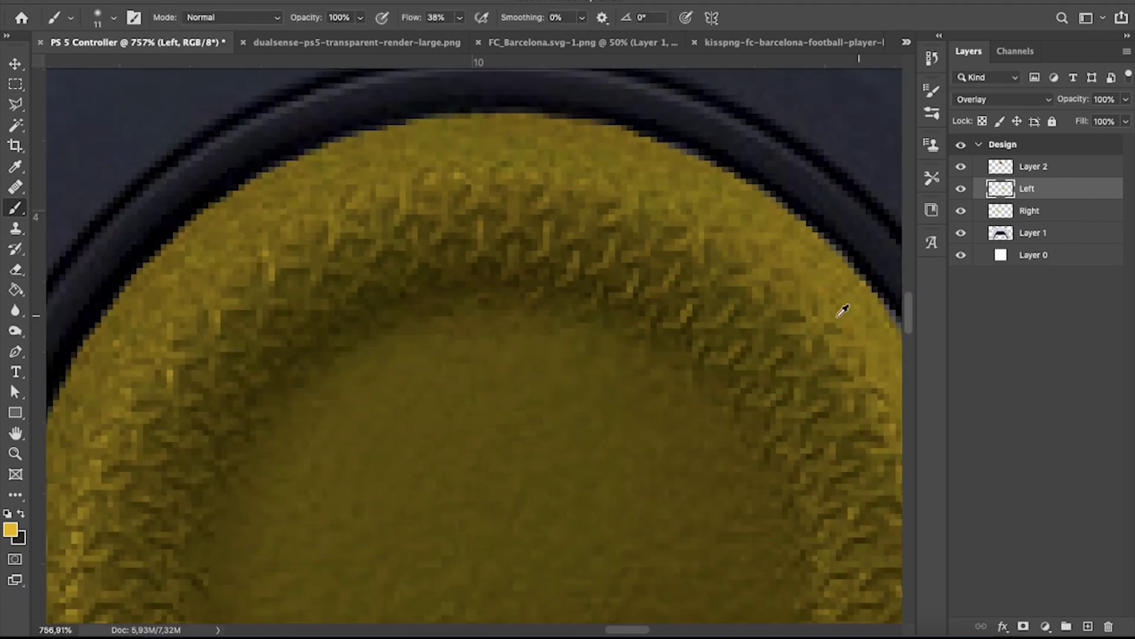
drag(843, 311, 632, 323)
scroll(487, 198, down, 2)
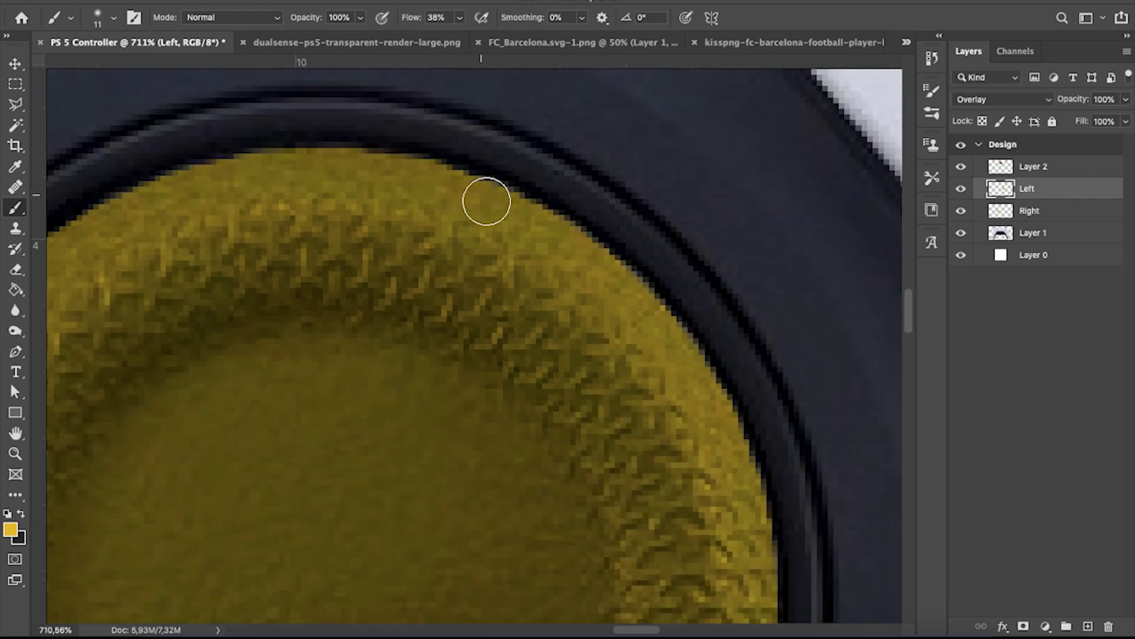
scroll(443, 273, down, 1)
scroll(384, 211, up, 2)
scroll(296, 242, down, 3)
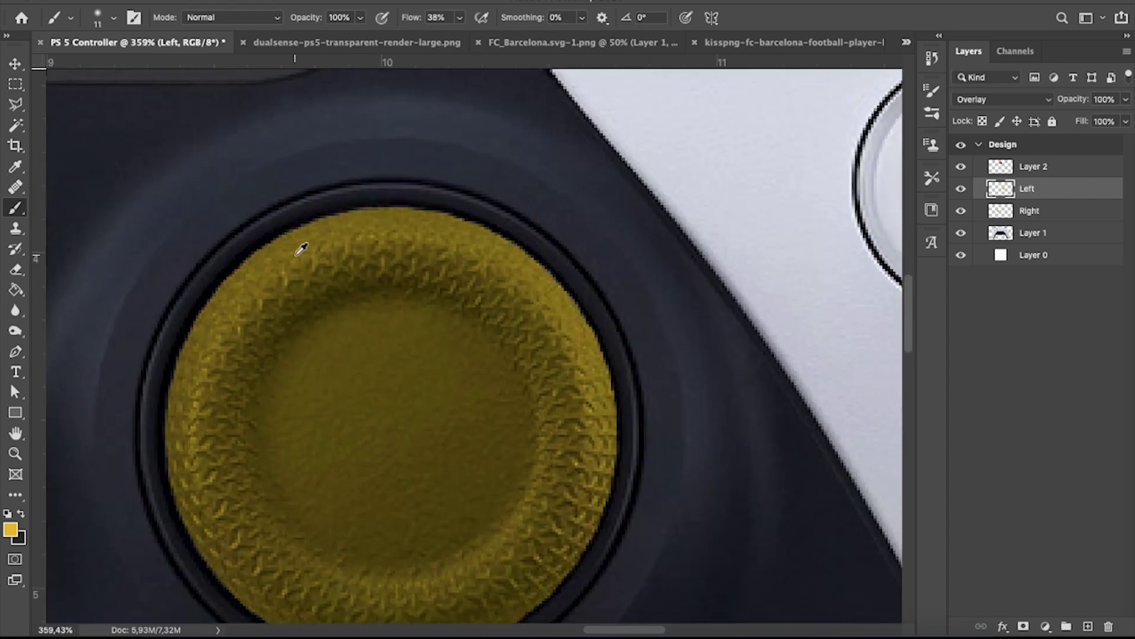
scroll(300, 248, down, 3)
scroll(267, 260, up, 2)
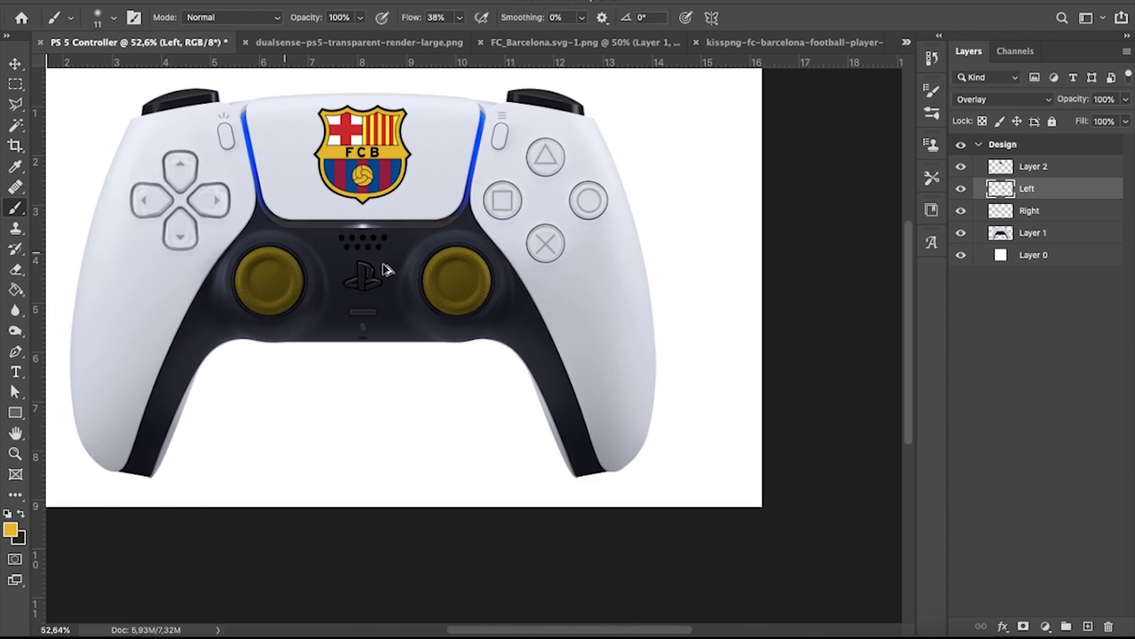
scroll(296, 260, up, 2)
scroll(348, 255, up, 1)
scroll(385, 258, down, 1)
scroll(387, 257, down, 1)
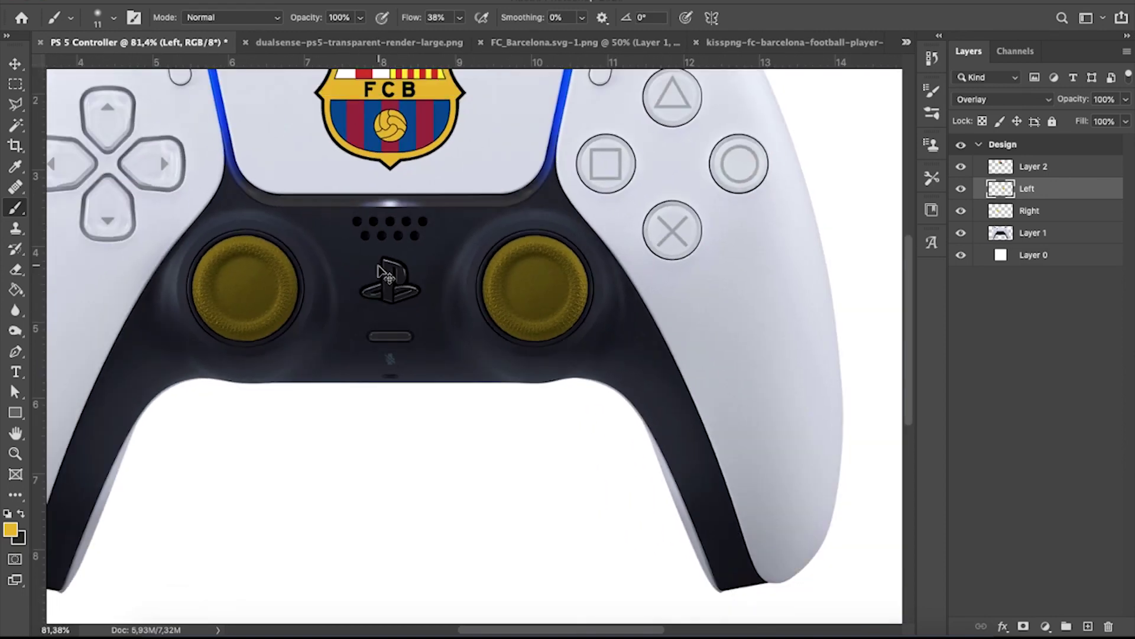
scroll(396, 253, down, 1)
scroll(401, 251, up, 2)
key(v)
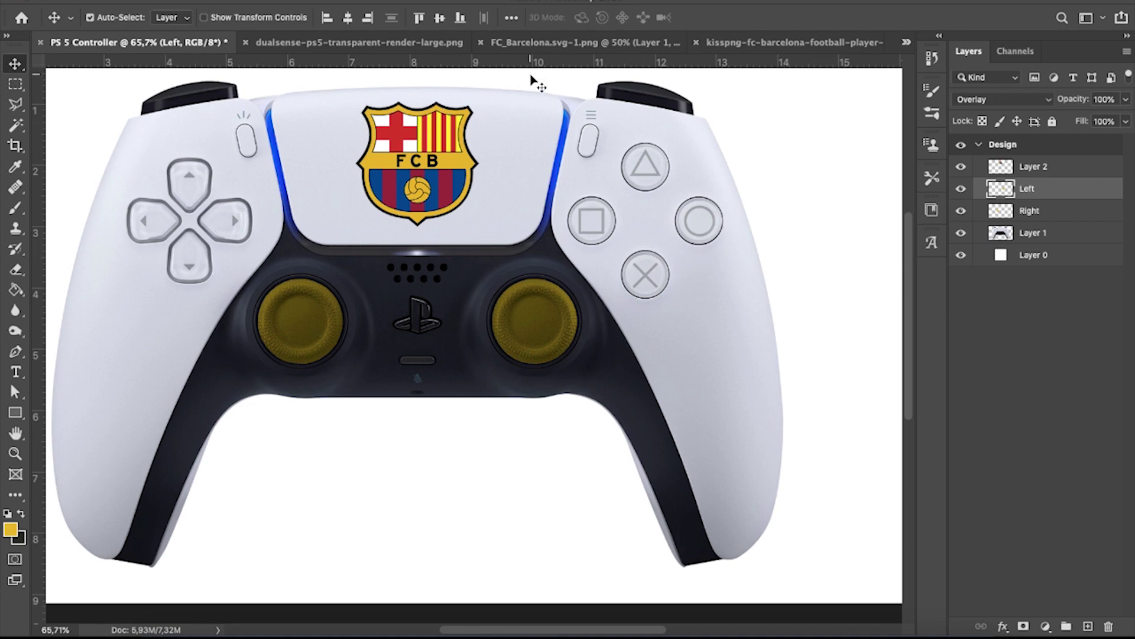
Pick the Magic Wand, dismiss the group-target warning, and target the controller's Layer 1.
click(530, 77)
scroll(387, 287, down, 1)
scroll(411, 284, up, 1)
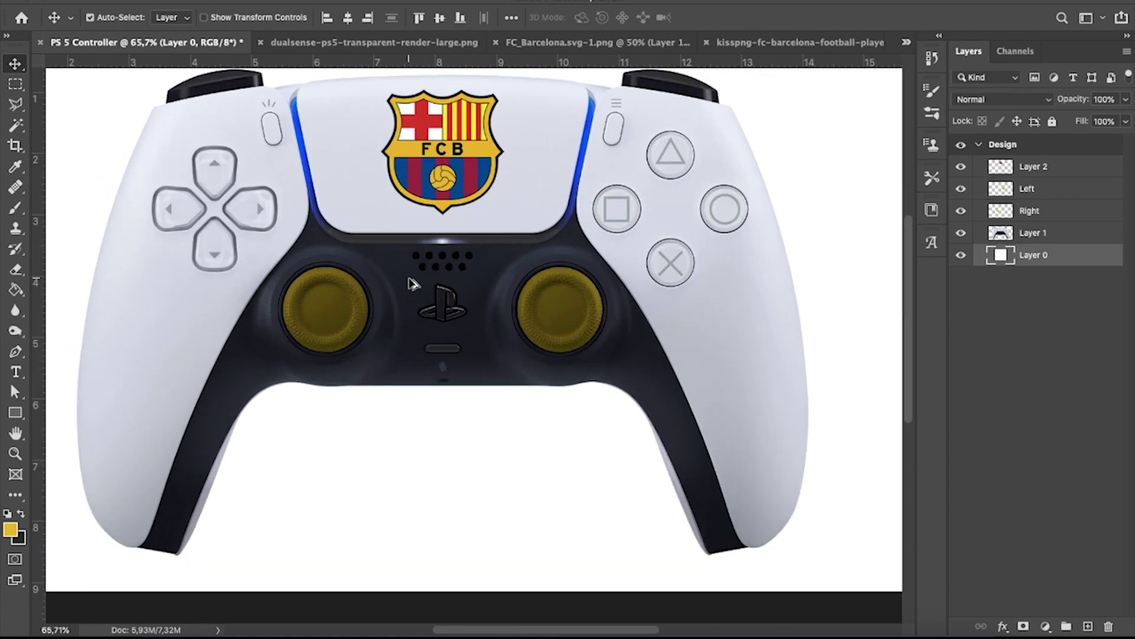
scroll(412, 284, up, 1)
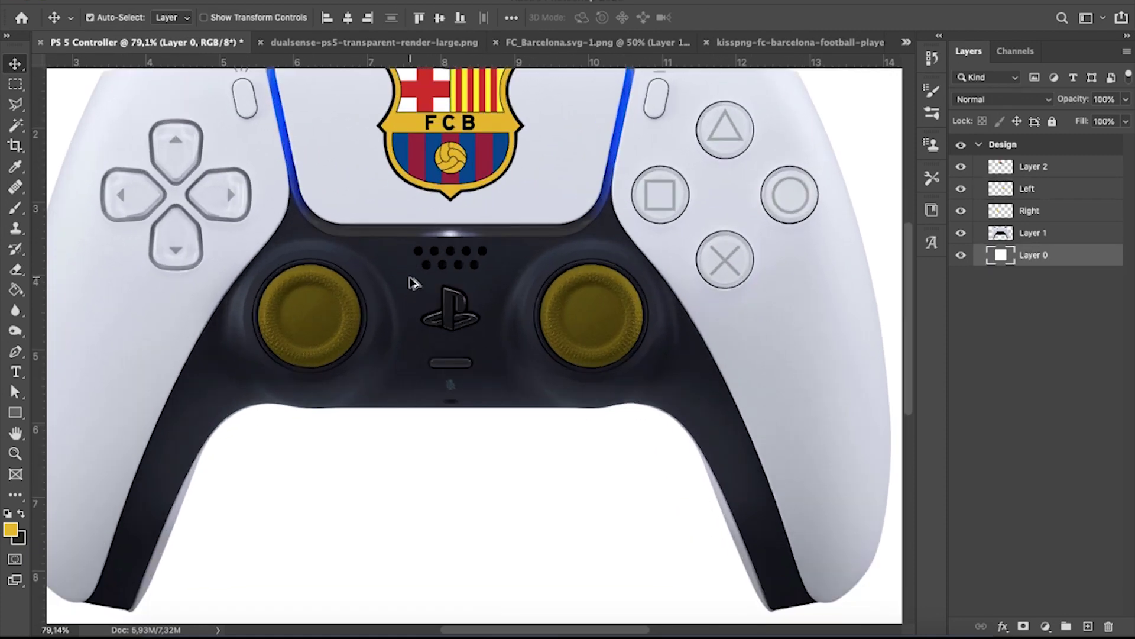
click(16, 104)
scroll(254, 233, left, 3)
scroll(254, 233, left, 2)
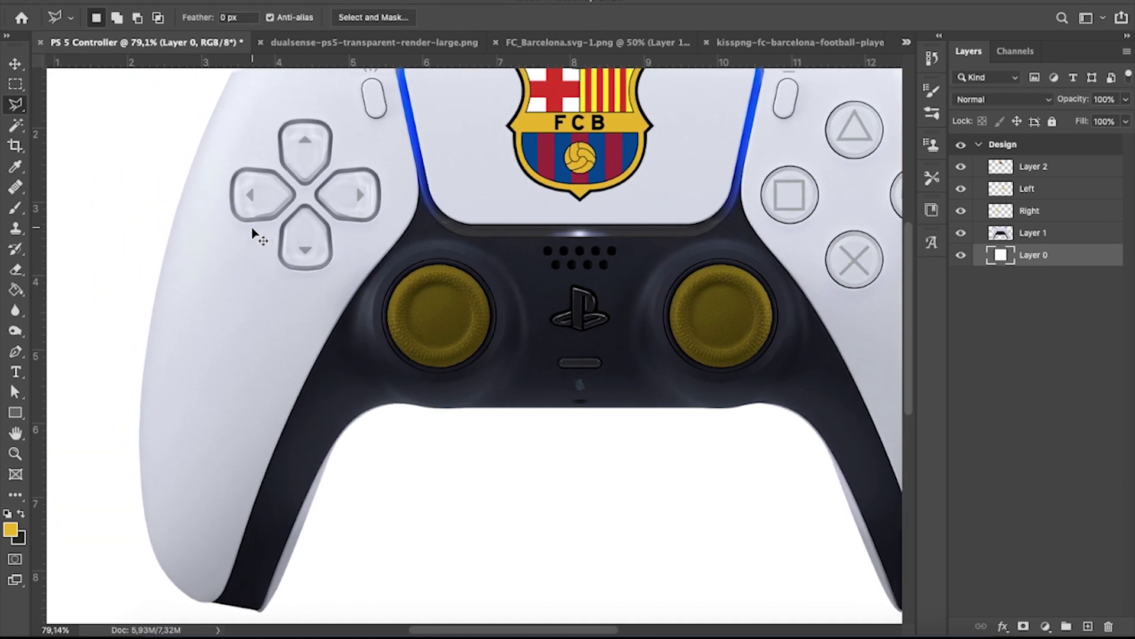
scroll(307, 260, left, 2)
scroll(303, 421, up, 2)
scroll(304, 420, down, 3)
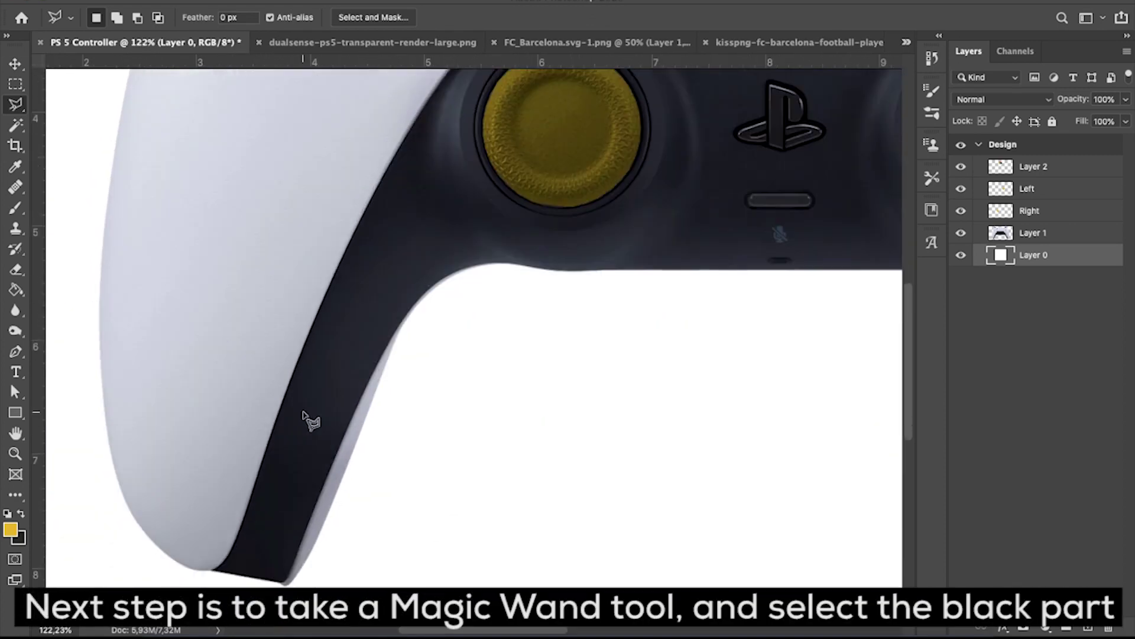
scroll(236, 509, up, 1)
scroll(198, 551, up, 3)
scroll(198, 550, up, 1)
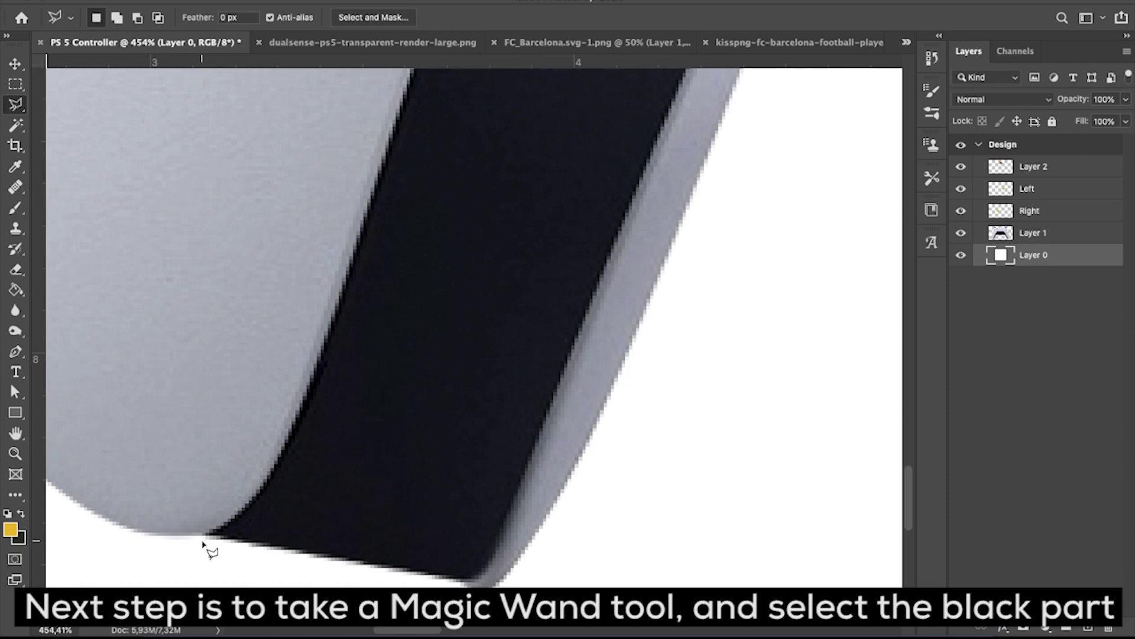
click(15, 125)
click(439, 282)
key(Return)
click(1021, 236)
Magic Wand the black body, adding the dark strip, highlights, stick gaps and light-bar highlight.
click(519, 243)
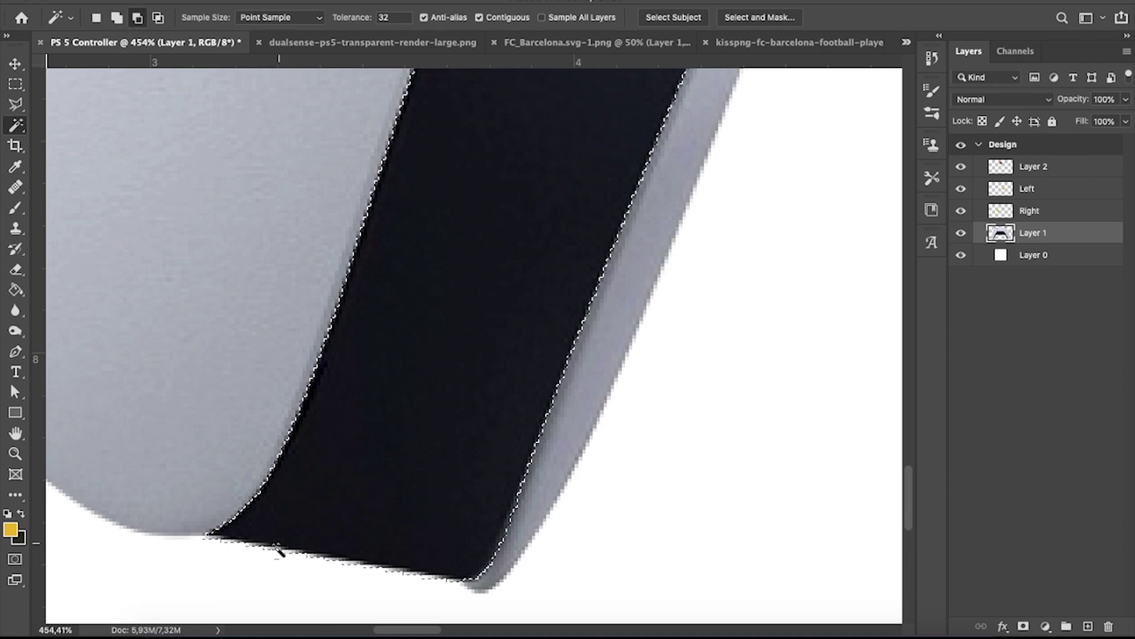
scroll(278, 544, up, 3)
scroll(504, 387, down, 5)
scroll(515, 392, up, 1)
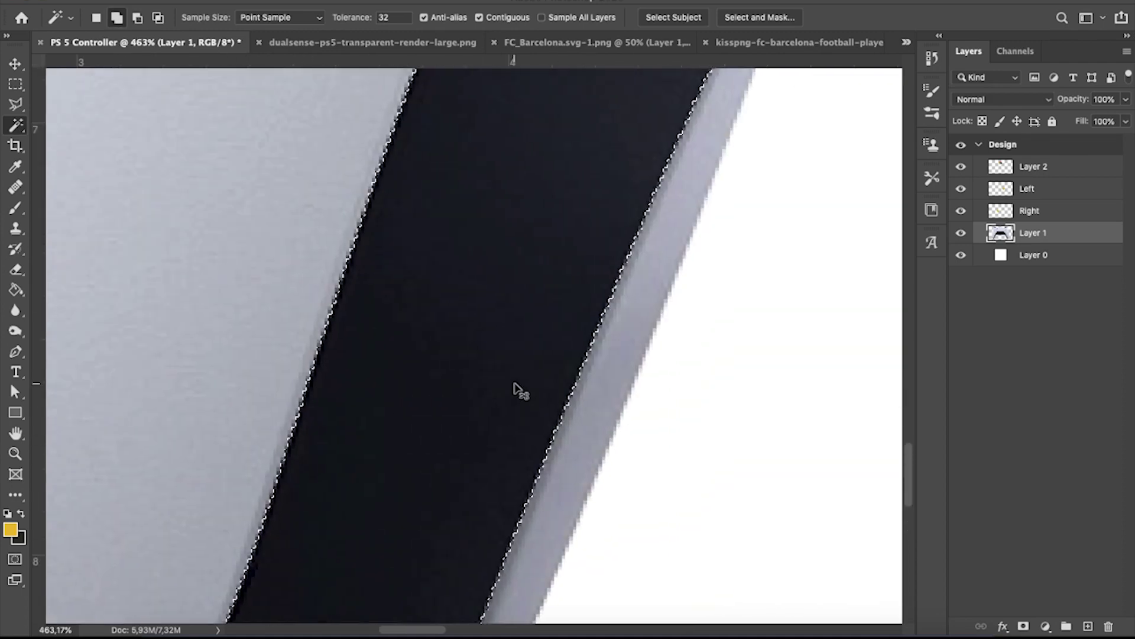
scroll(515, 385, down, 2)
scroll(592, 331, down, 1)
scroll(591, 332, up, 5)
scroll(593, 321, up, 5)
scroll(647, 439, right, 3)
scroll(646, 439, right, 2)
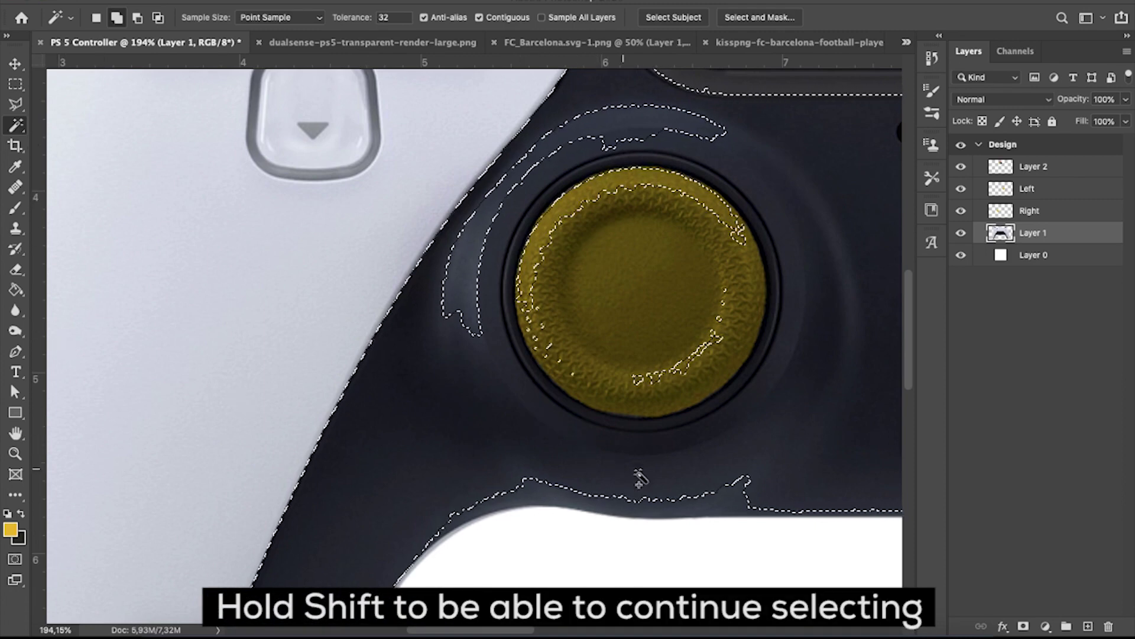
shift+click(688, 509)
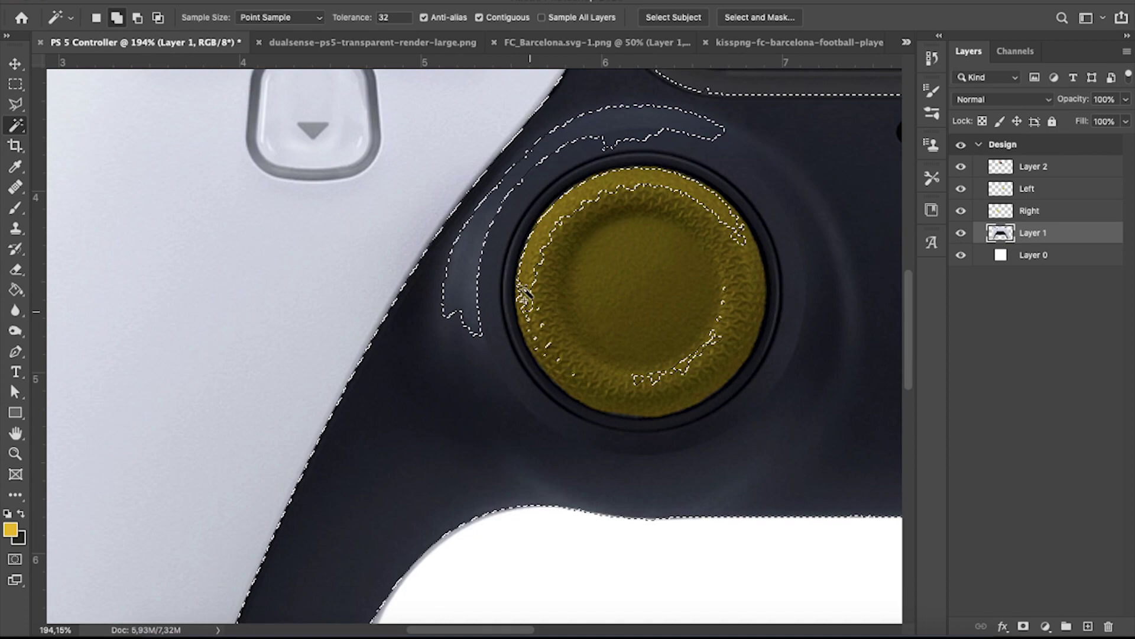
shift+click(496, 209)
shift+click(609, 188)
scroll(806, 342, right, 8)
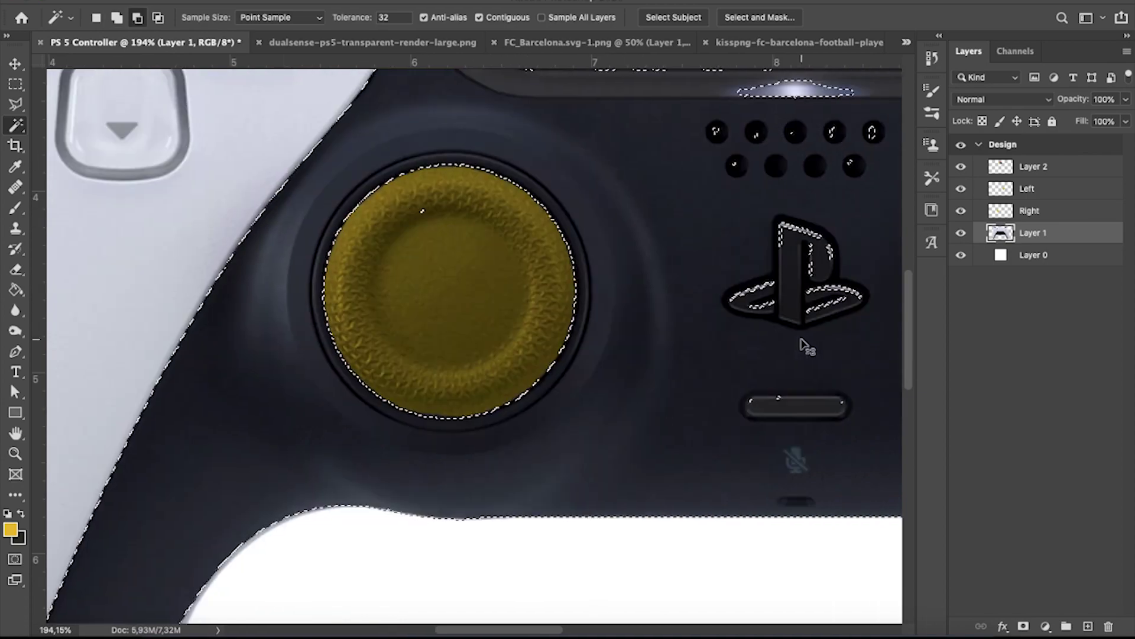
scroll(712, 286, right, 2)
scroll(712, 286, down, 6)
scroll(555, 243, up, 4)
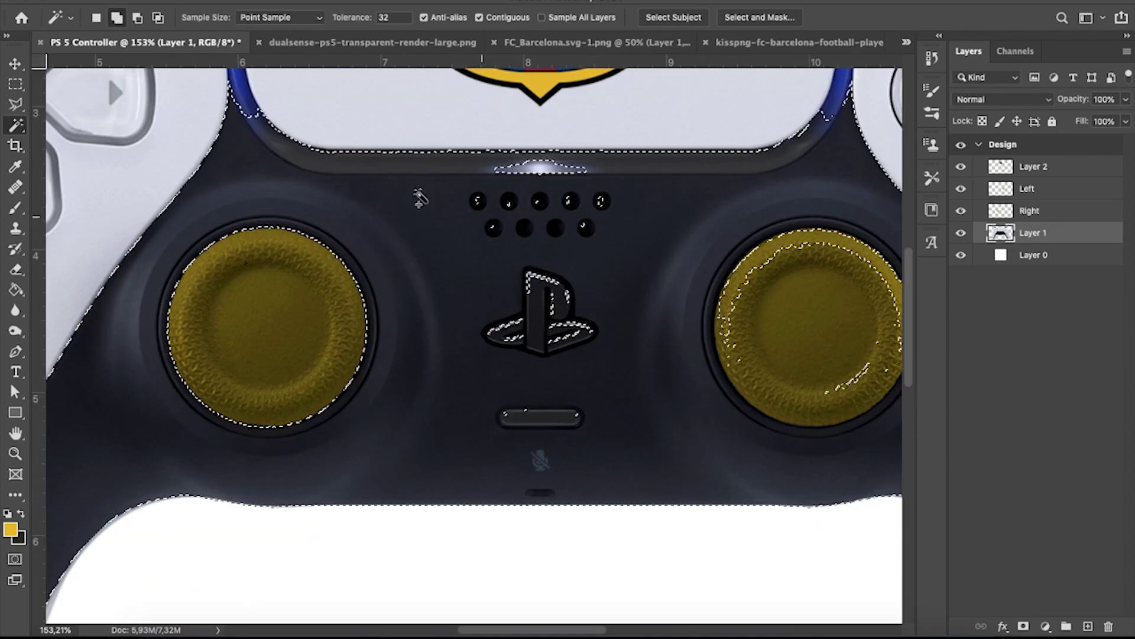
scroll(555, 243, up, 1)
shift+click(553, 244)
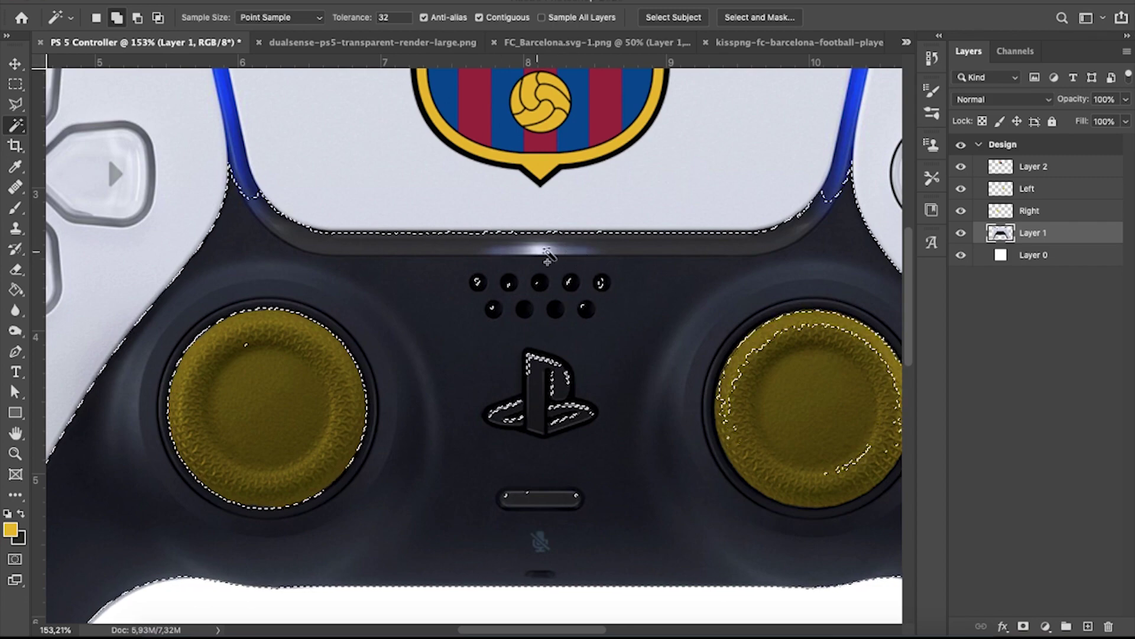
Use Quick Selection to subtract the mic bar from the body selection.
scroll(817, 256, down, 4)
scroll(739, 278, up, 4)
scroll(680, 296, up, 1)
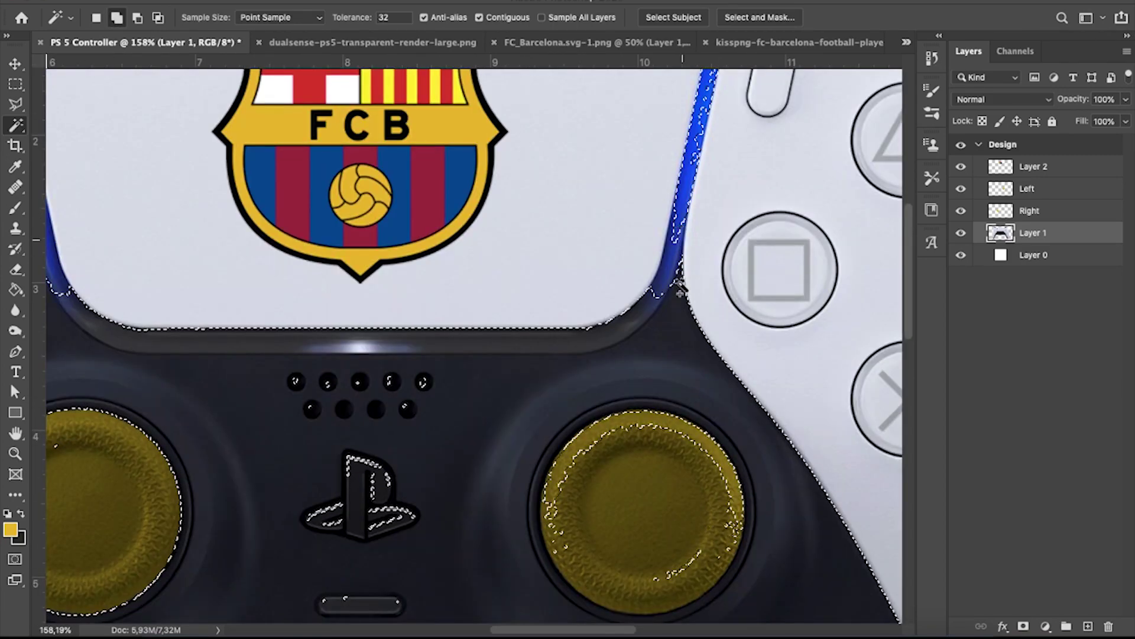
scroll(675, 298, up, 1)
scroll(686, 349, up, 5)
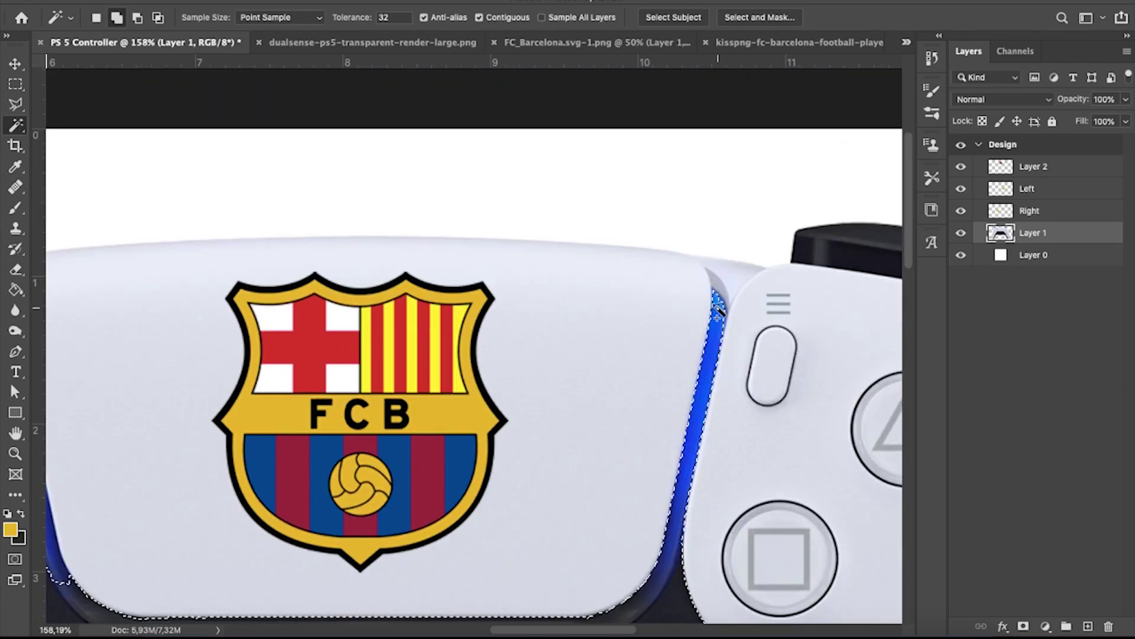
scroll(592, 473, up, 3)
scroll(532, 500, down, 3)
scroll(355, 502, left, 2)
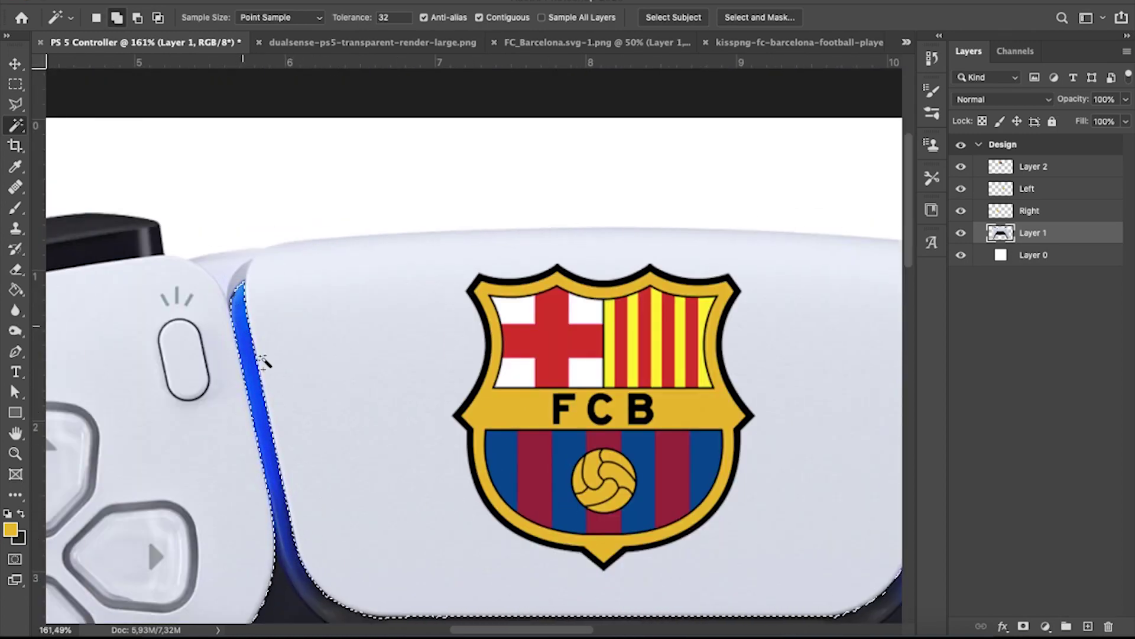
scroll(264, 355, down, 3)
scroll(398, 525, up, 1)
scroll(396, 591, up, 5)
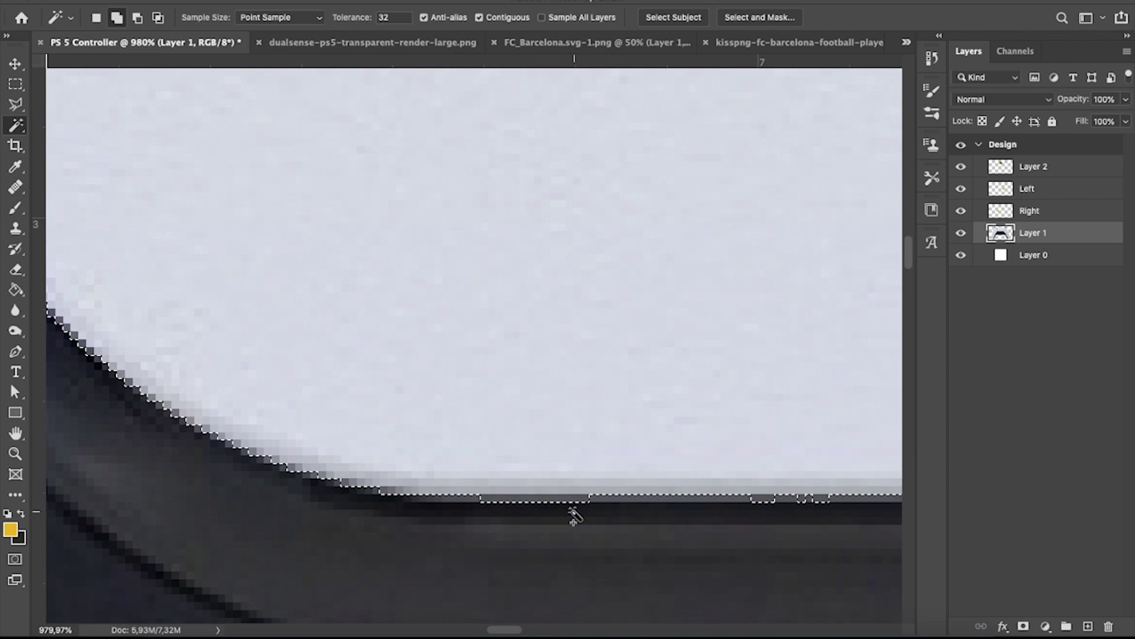
scroll(576, 524, down, 5)
scroll(581, 528, down, 3)
scroll(671, 413, up, 5)
scroll(469, 448, down, 2)
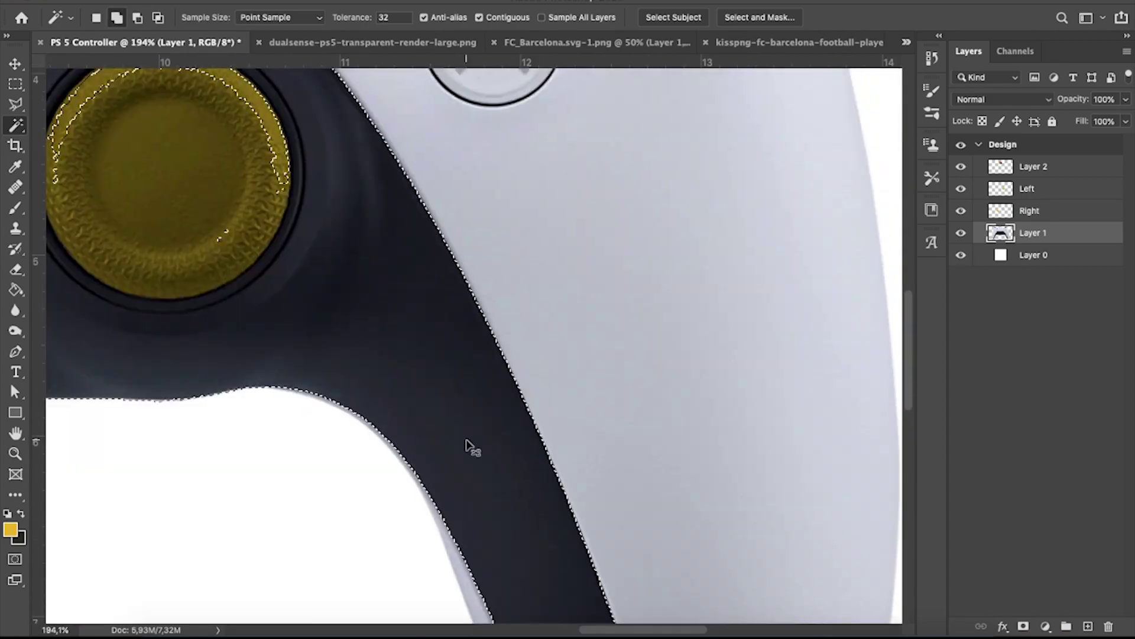
scroll(284, 398, down, 2)
scroll(331, 347, left, 3)
scroll(331, 347, up, 2)
right_click(15, 125)
click(88, 119)
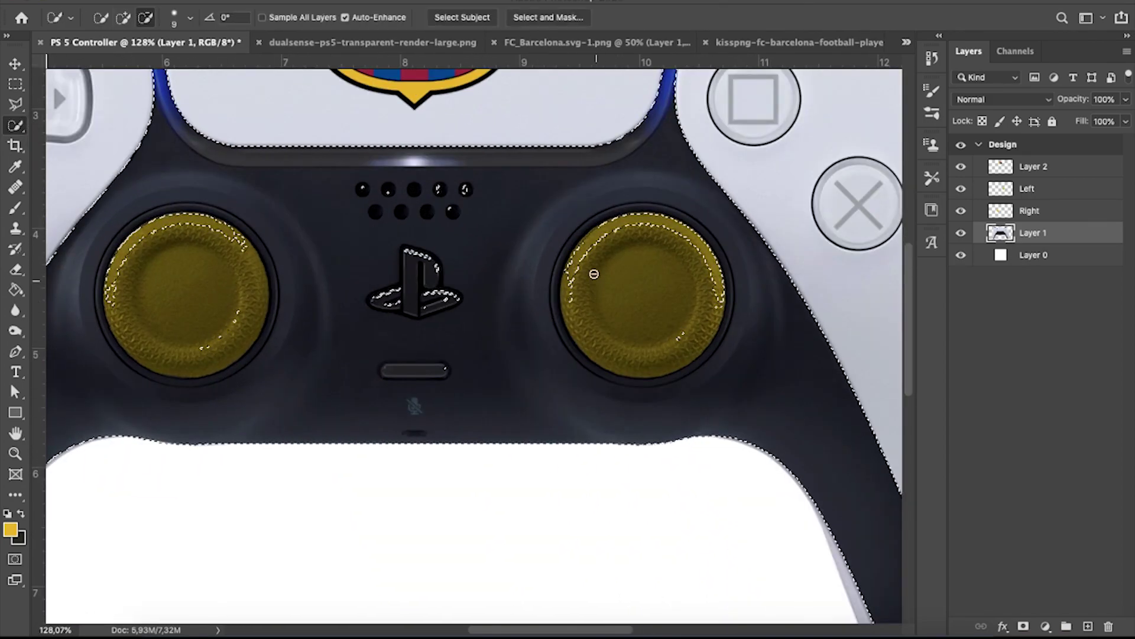
scroll(397, 421, up, 2)
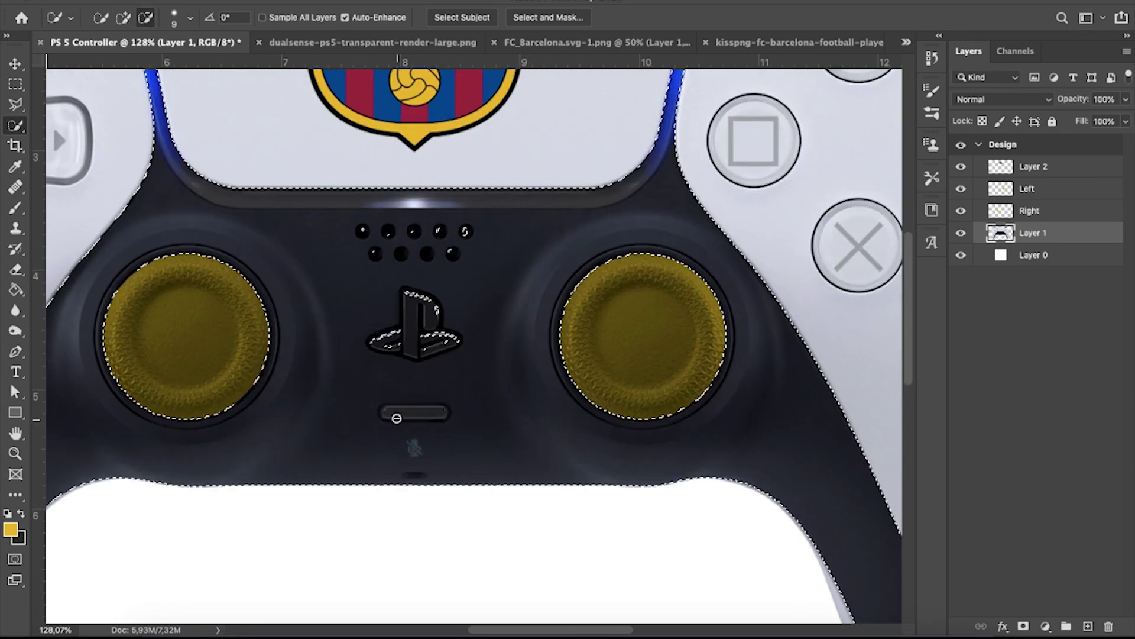
scroll(414, 421, up, 4)
alt+click(372, 402)
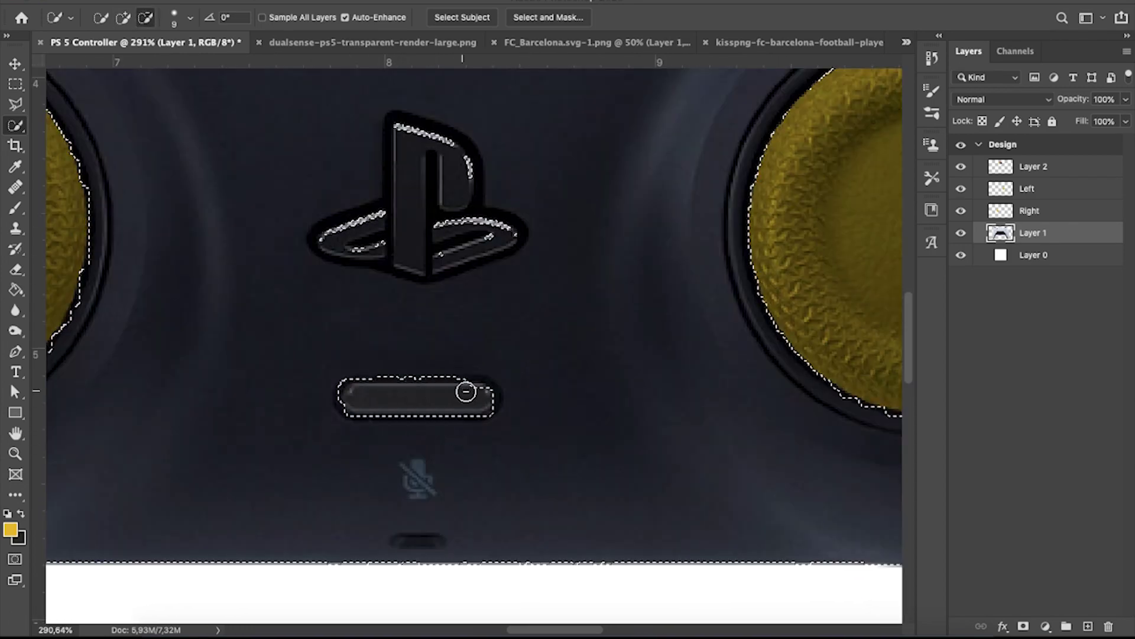
scroll(507, 459, down, 4)
scroll(508, 418, down, 3)
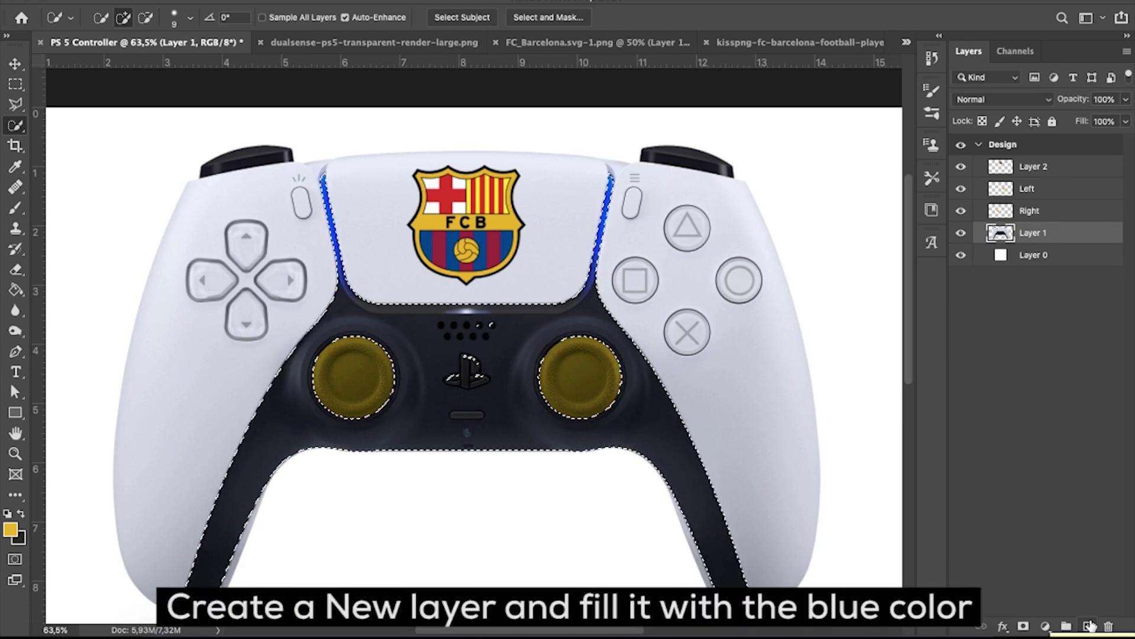
Fill the selection with the crest's blue #2c4e94 using Paint Bucket, then deselect.
click(11, 529)
click(427, 244)
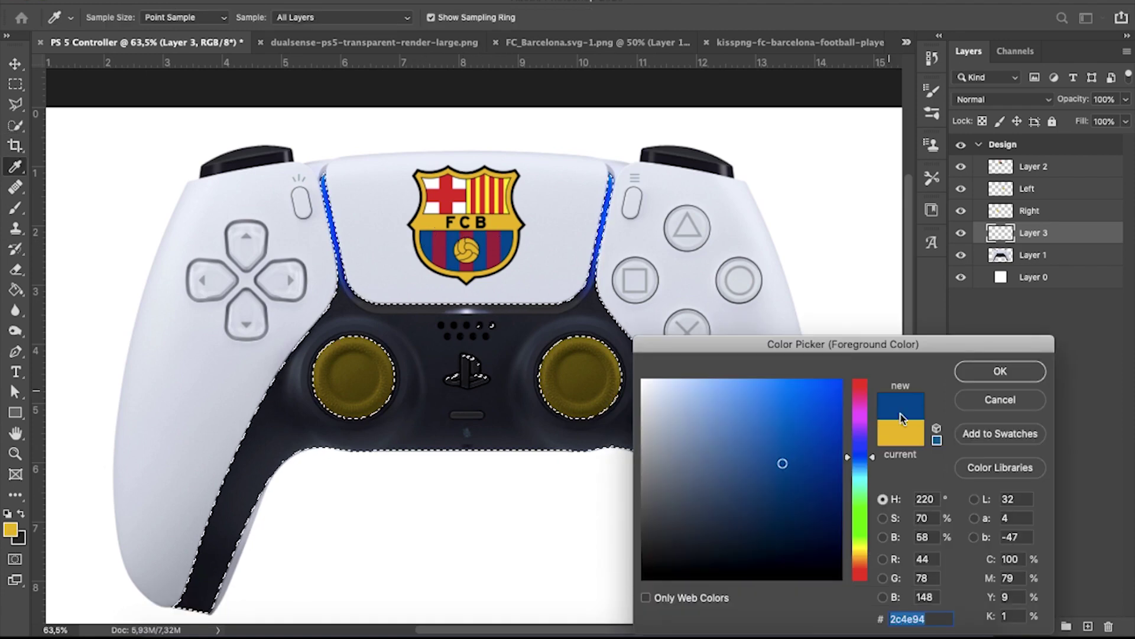
click(986, 377)
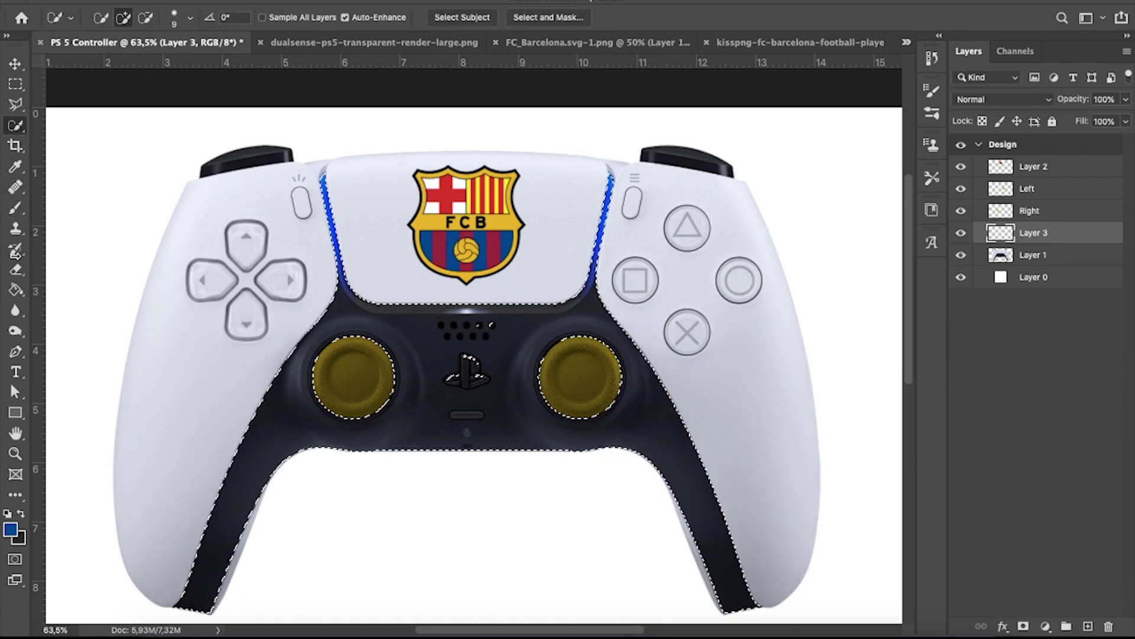
click(17, 290)
click(445, 333)
key(m)
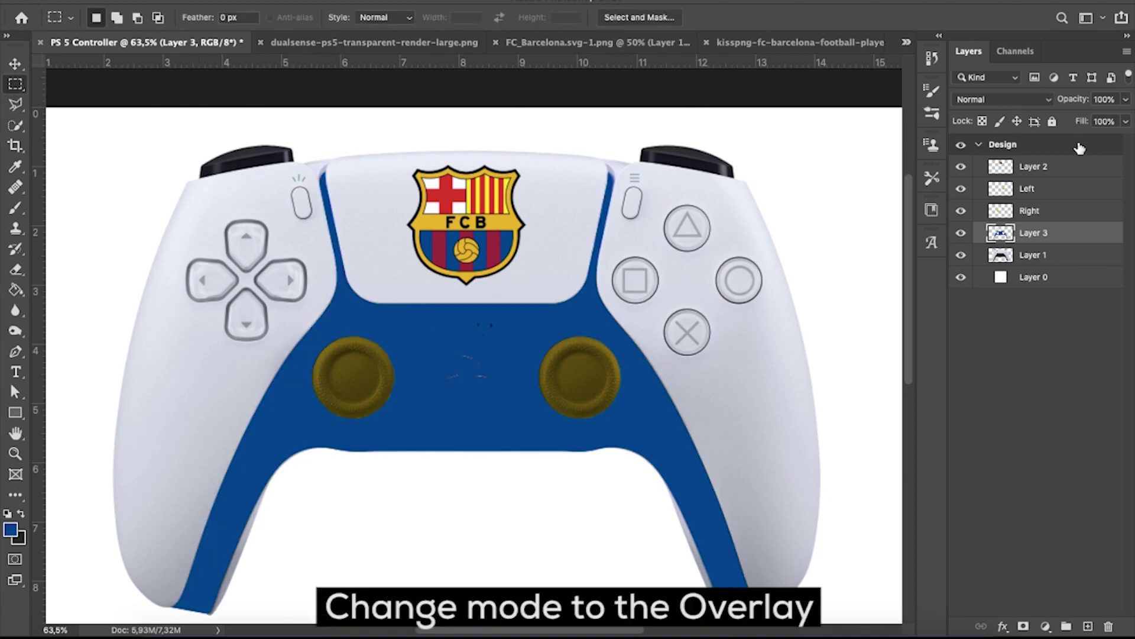
Set the blue layer's blend mode to Overlay and inspect the result.
click(1031, 105)
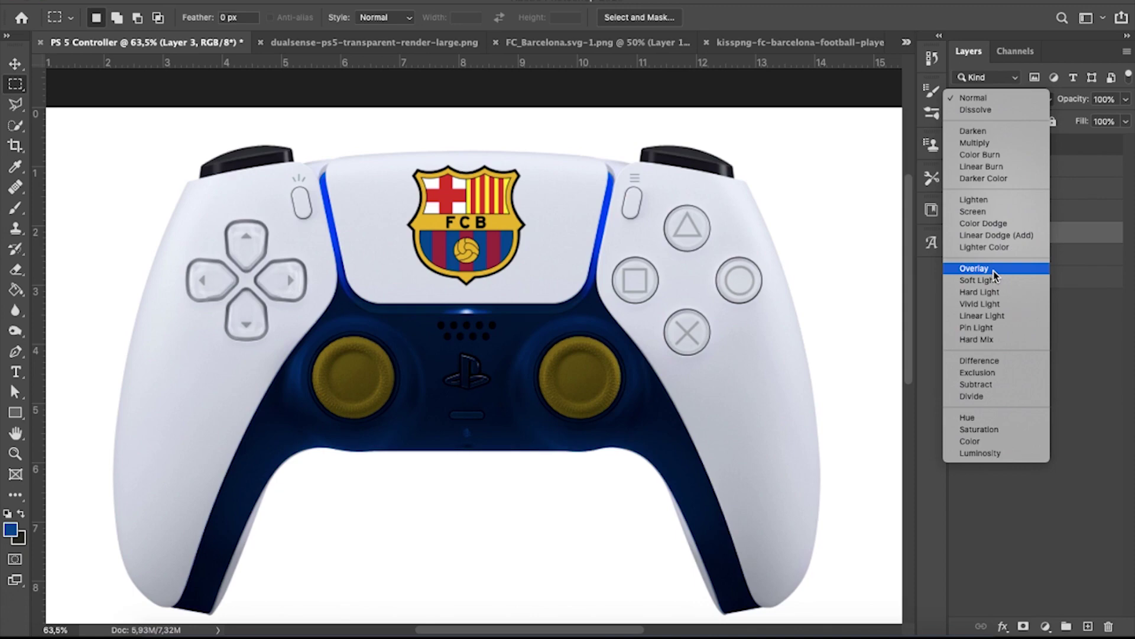
click(975, 268)
scroll(401, 361, up, 3)
scroll(331, 239, up, 2)
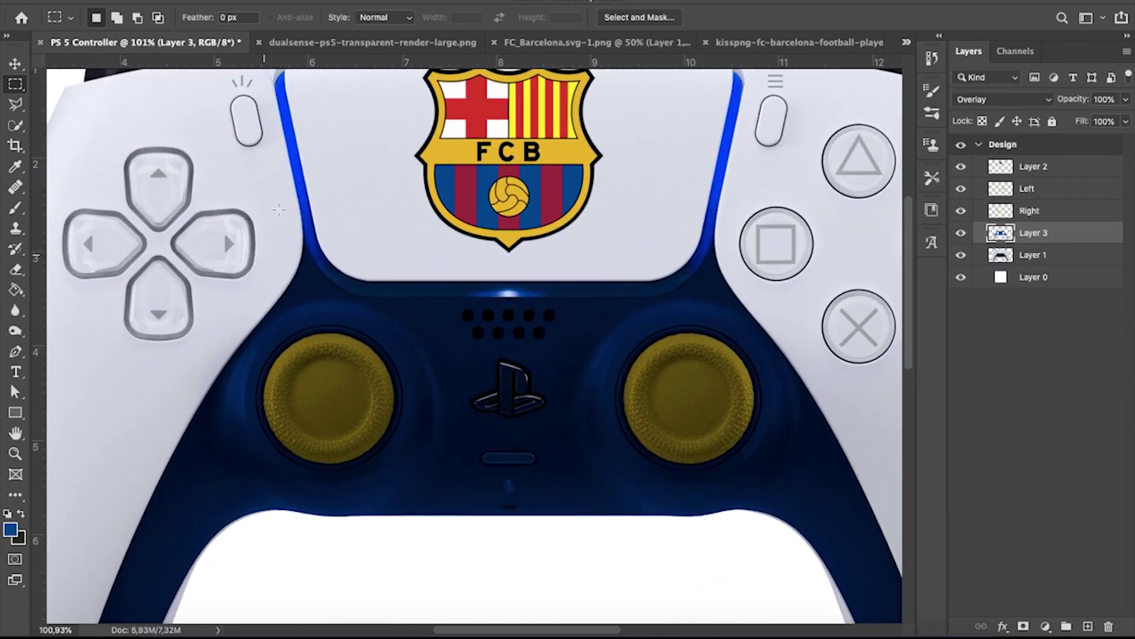
scroll(322, 236, up, 2)
scroll(570, 308, down, 3)
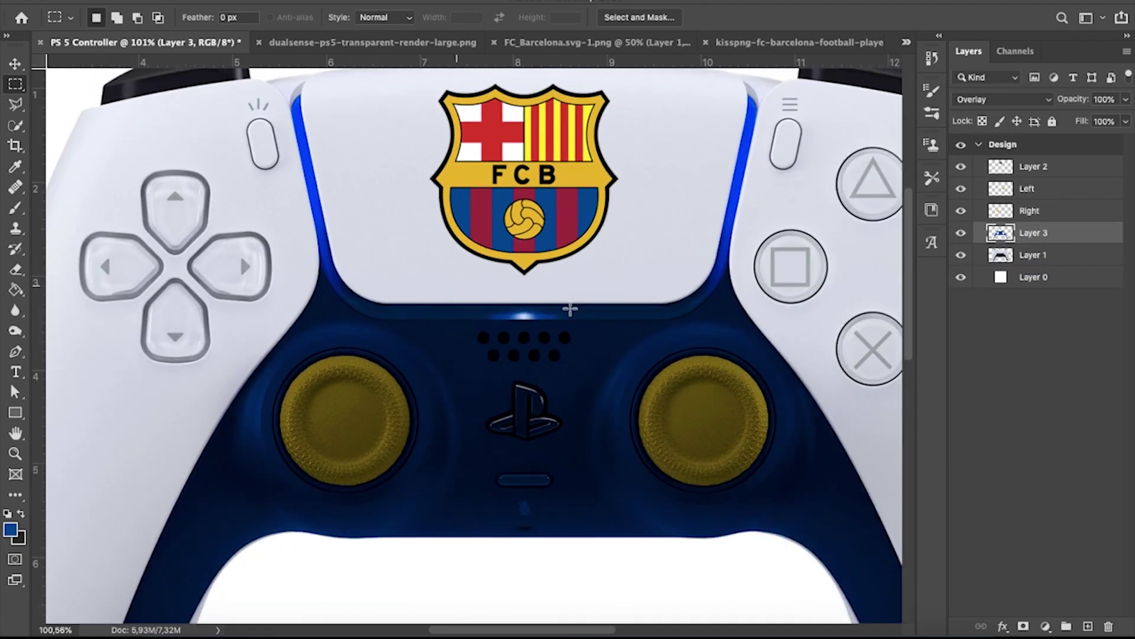
scroll(562, 317, up, 1)
scroll(534, 303, down, 3)
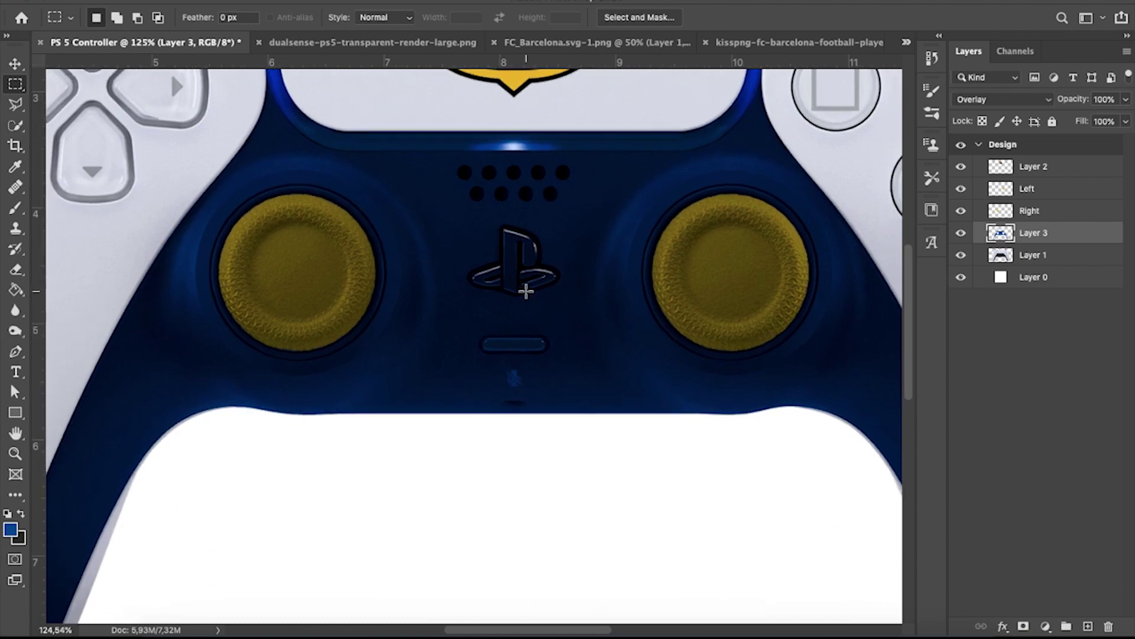
scroll(527, 290, down, 2)
scroll(529, 286, down, 2)
scroll(580, 222, down, 1)
scroll(580, 221, up, 3)
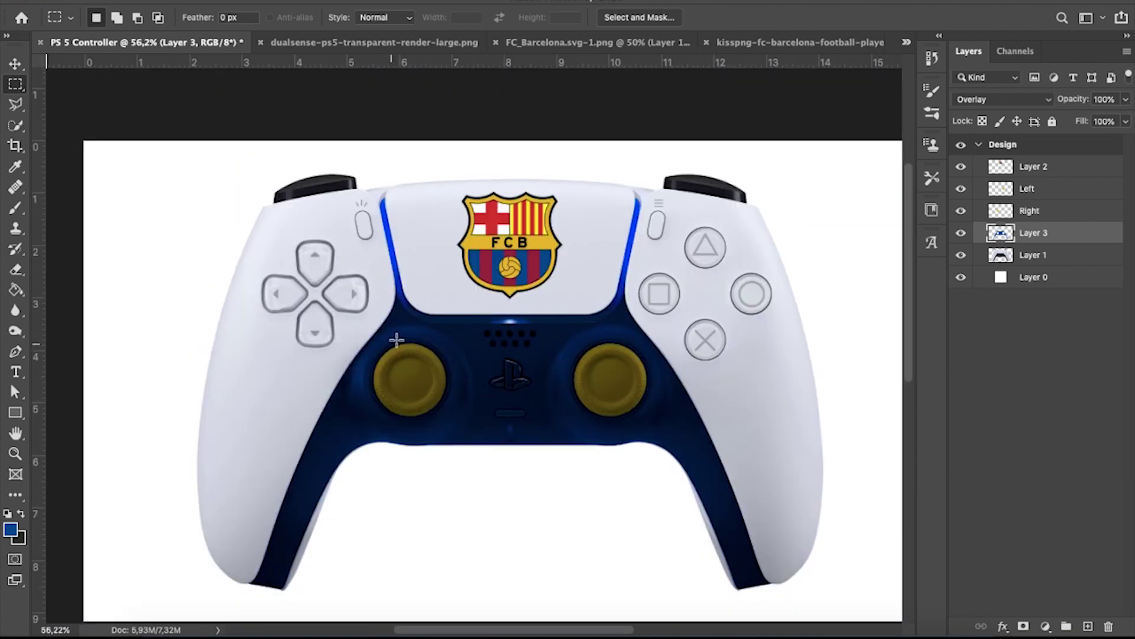
On Layer 1, Magic Wand the controller's white body.
click(1030, 255)
scroll(382, 396, up, 1)
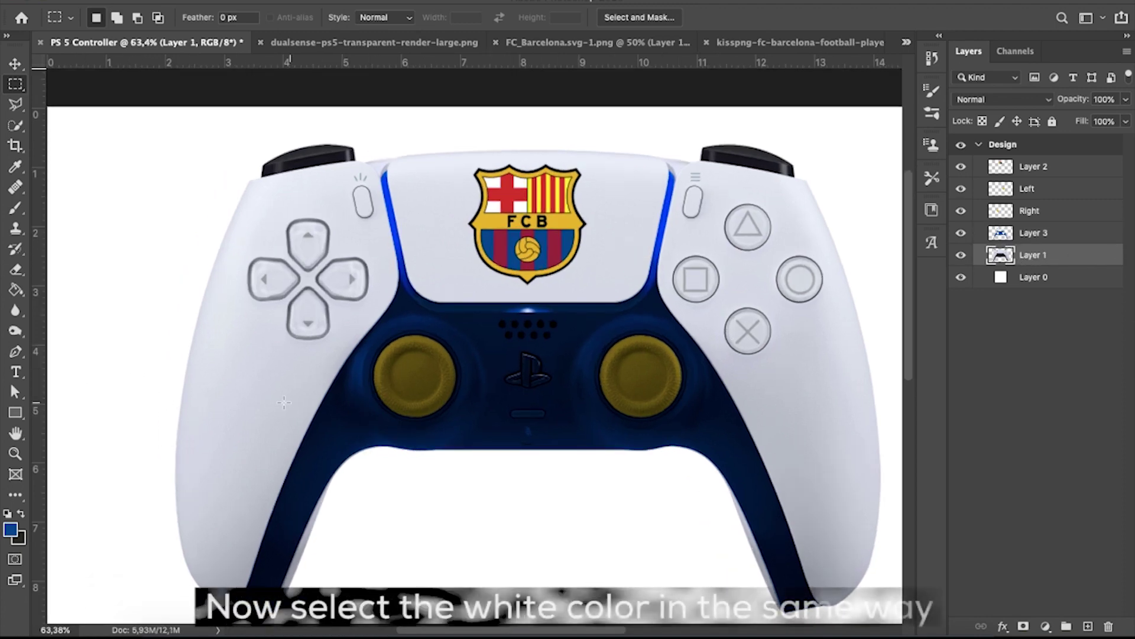
scroll(203, 396, up, 2)
scroll(203, 397, up, 2)
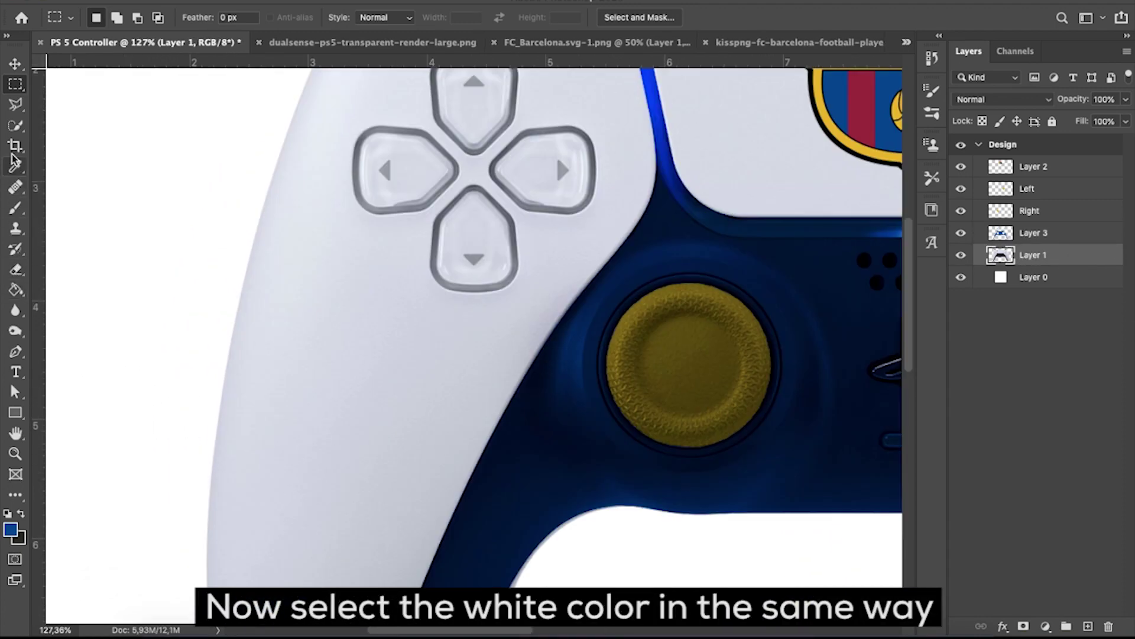
right_click(16, 125)
click(89, 140)
scroll(304, 292, down, 2)
scroll(355, 308, down, 2)
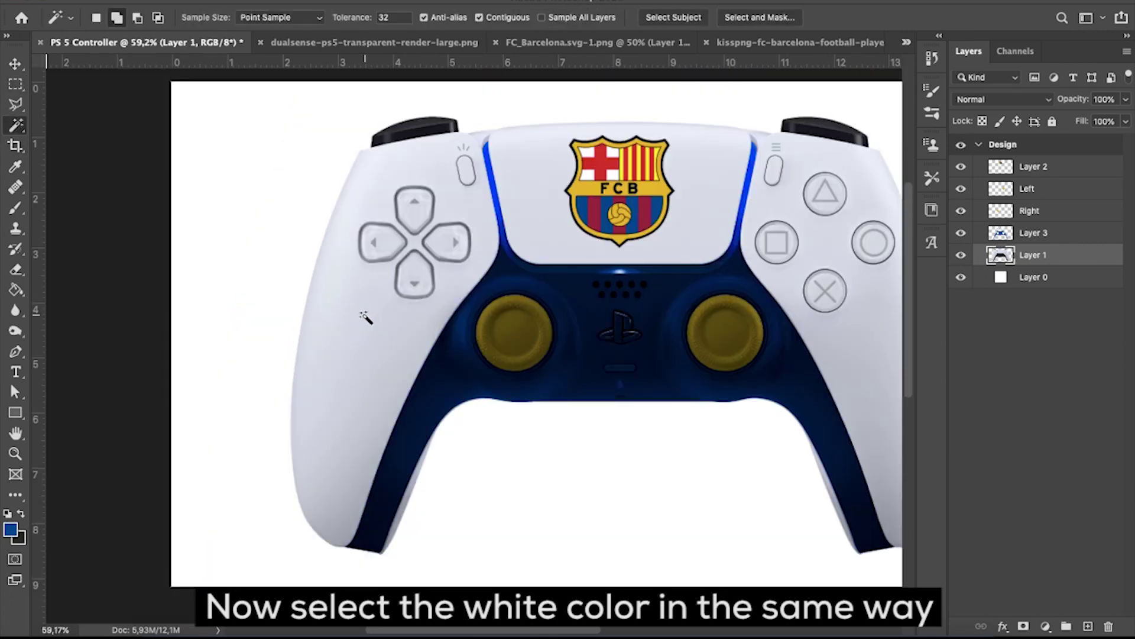
click(365, 317)
Add the grey grip rim and grey slivers along the grip edge and blue strip.
click(342, 528)
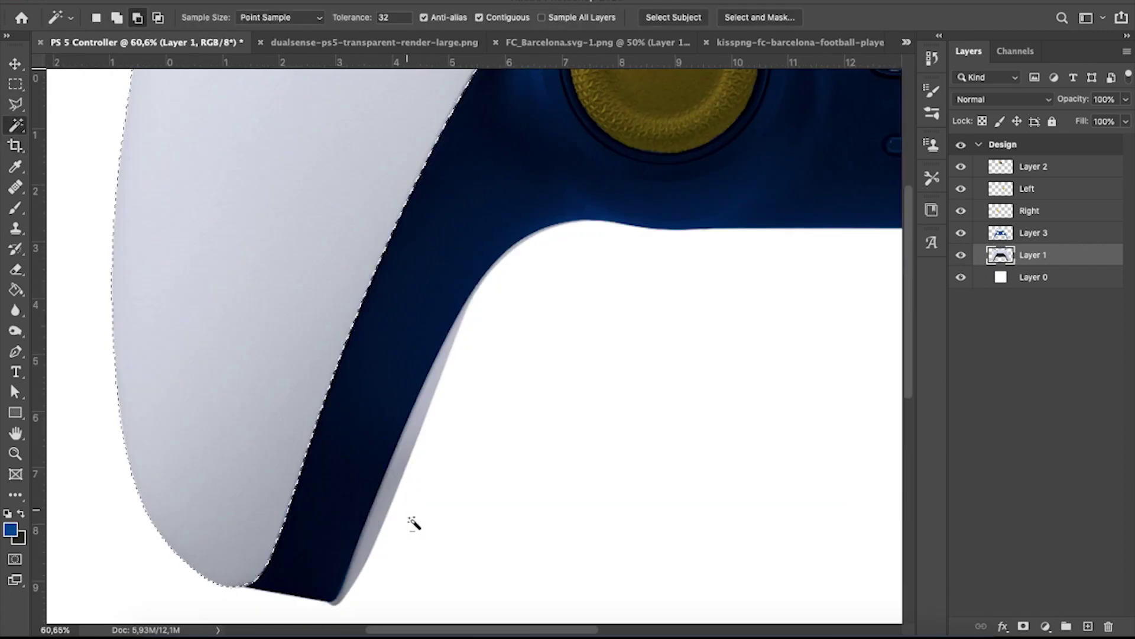
scroll(410, 520, up, 4)
click(441, 361)
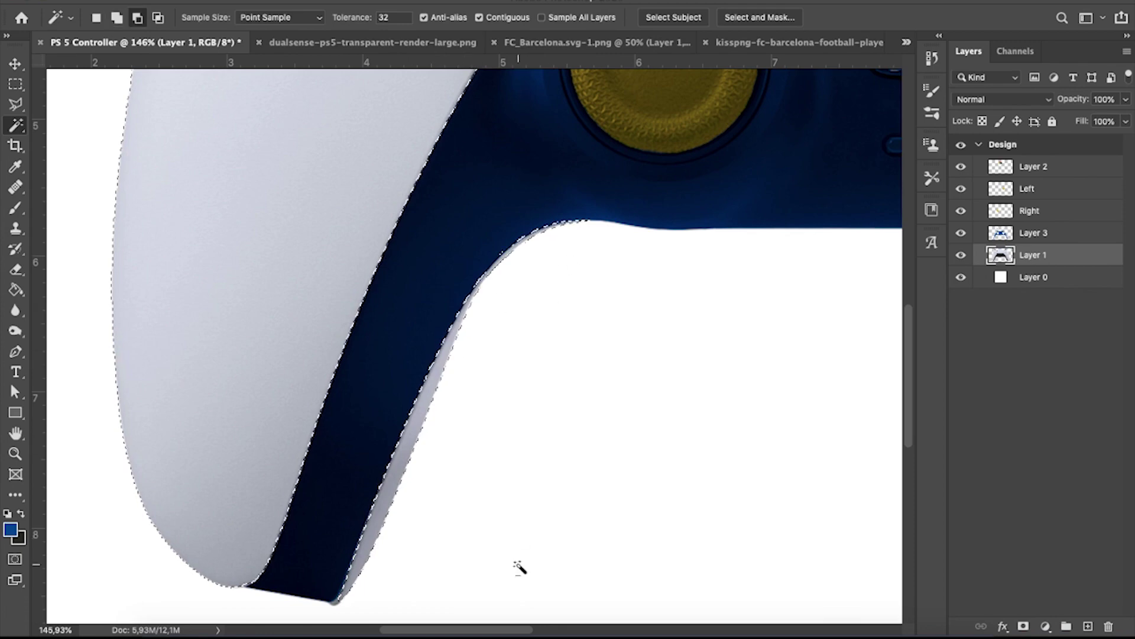
scroll(393, 538, up, 2)
scroll(343, 603, up, 2)
scroll(406, 588, down, 8)
scroll(281, 314, up, 10)
key(shift)
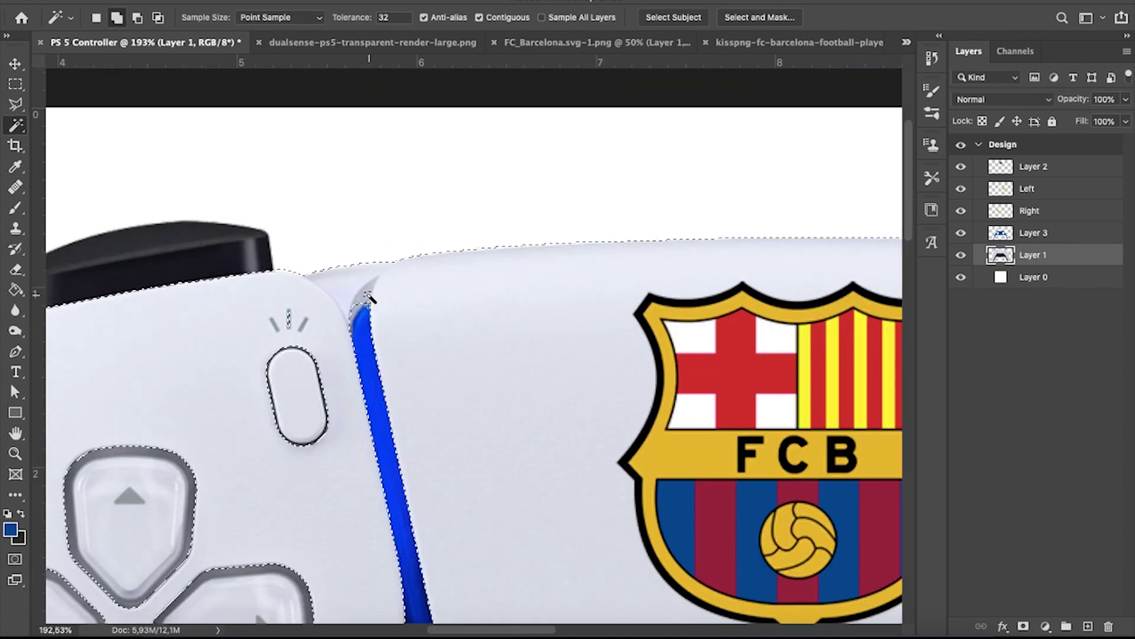
scroll(400, 311, down, 3)
scroll(507, 355, down, 3)
scroll(587, 426, right, 3)
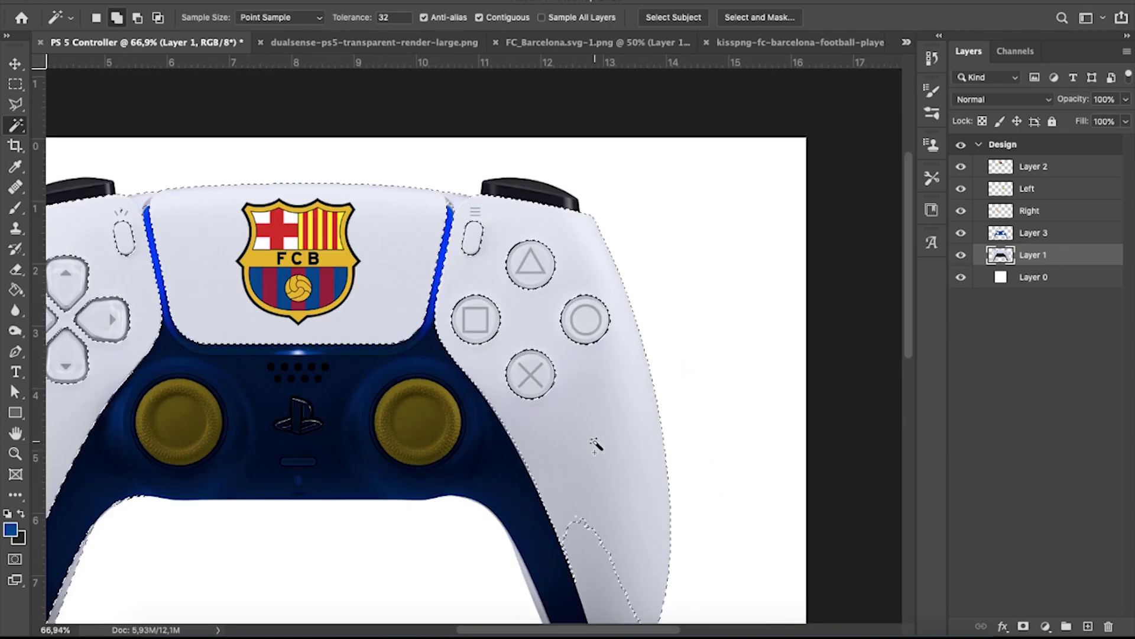
scroll(465, 185, up, 3)
scroll(579, 459, down, 5)
scroll(514, 463, up, 3)
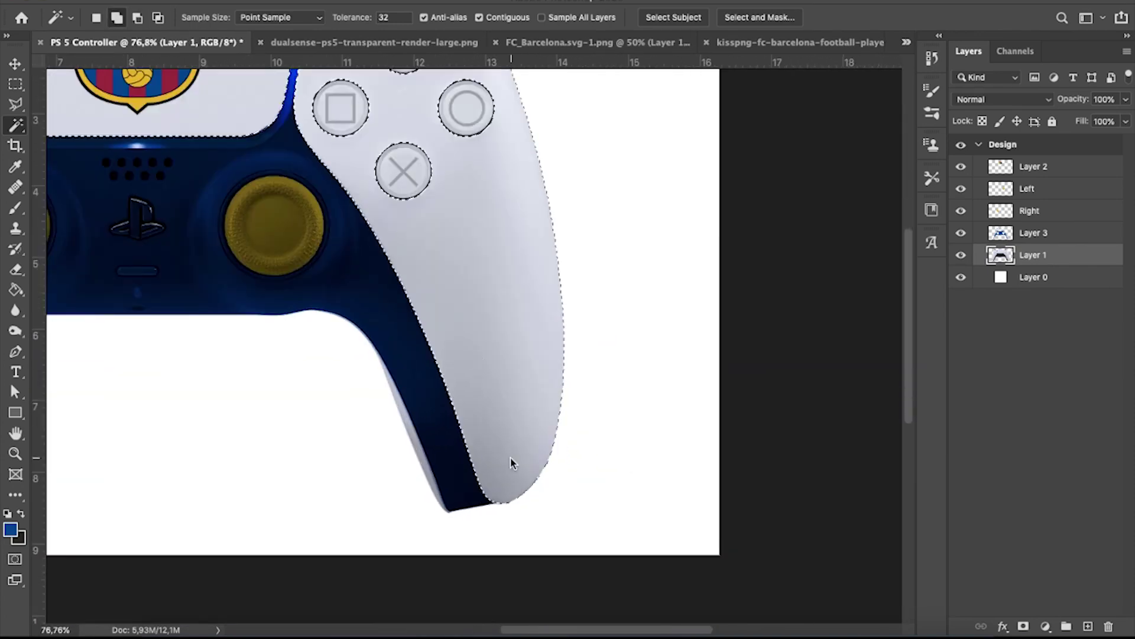
scroll(384, 388, up, 2)
shift+click(382, 385)
Create a new empty layer above Layer 1.
scroll(334, 302, up, 4)
scroll(449, 402, down, 3)
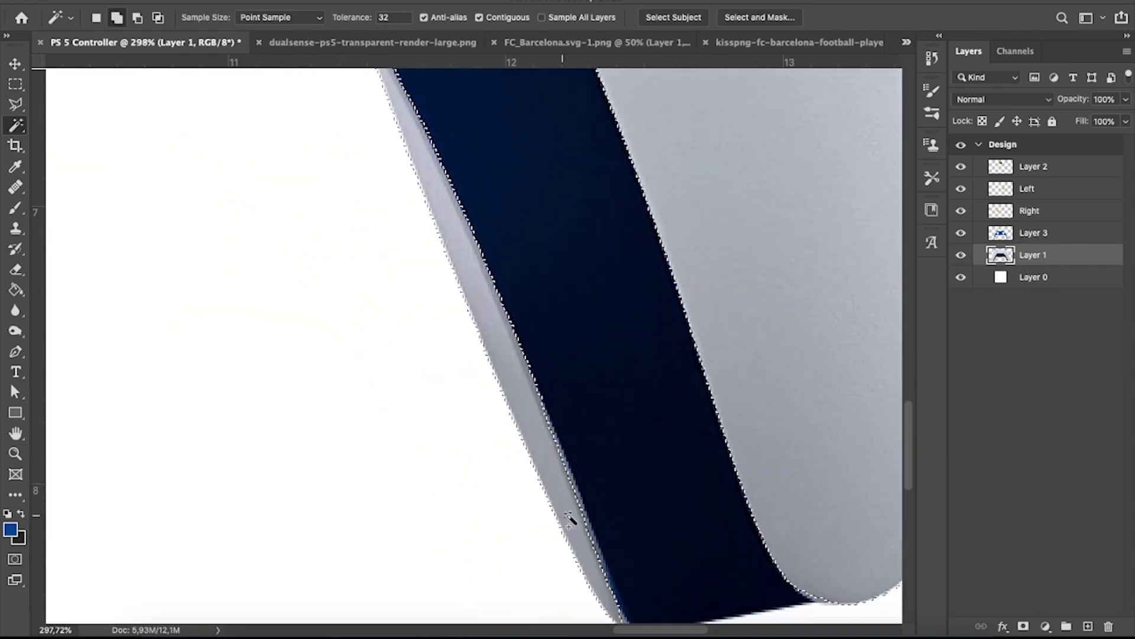
scroll(615, 450, down, 5)
scroll(650, 355, up, 2)
scroll(200, 272, down, 5)
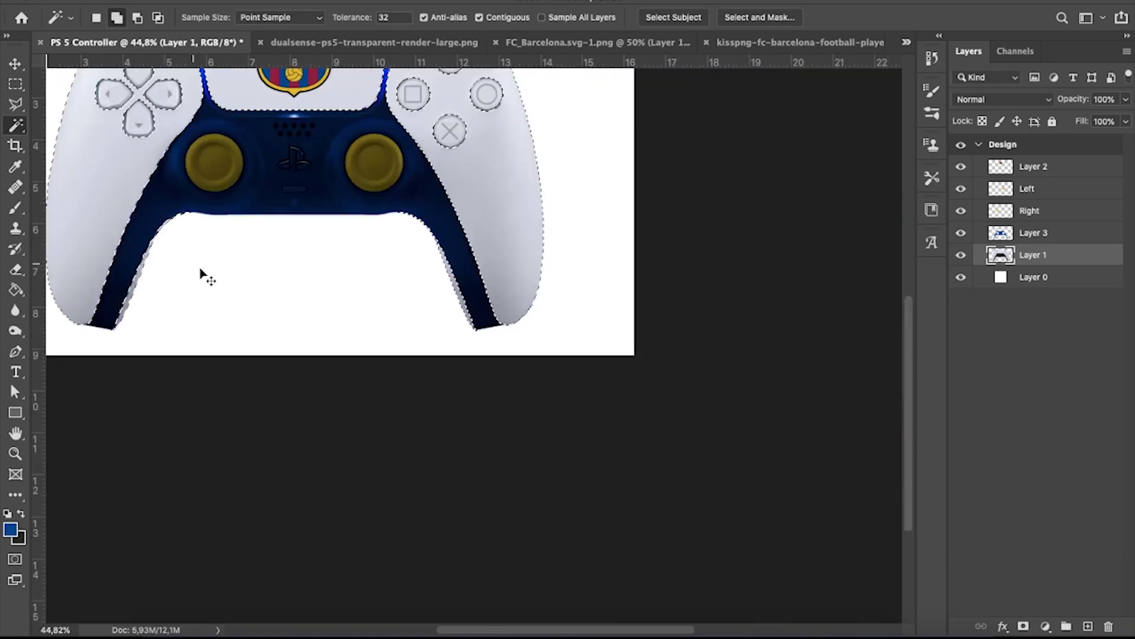
scroll(271, 233, up, 3)
scroll(355, 242, down, 5)
scroll(425, 245, up, 3)
scroll(425, 245, up, 1)
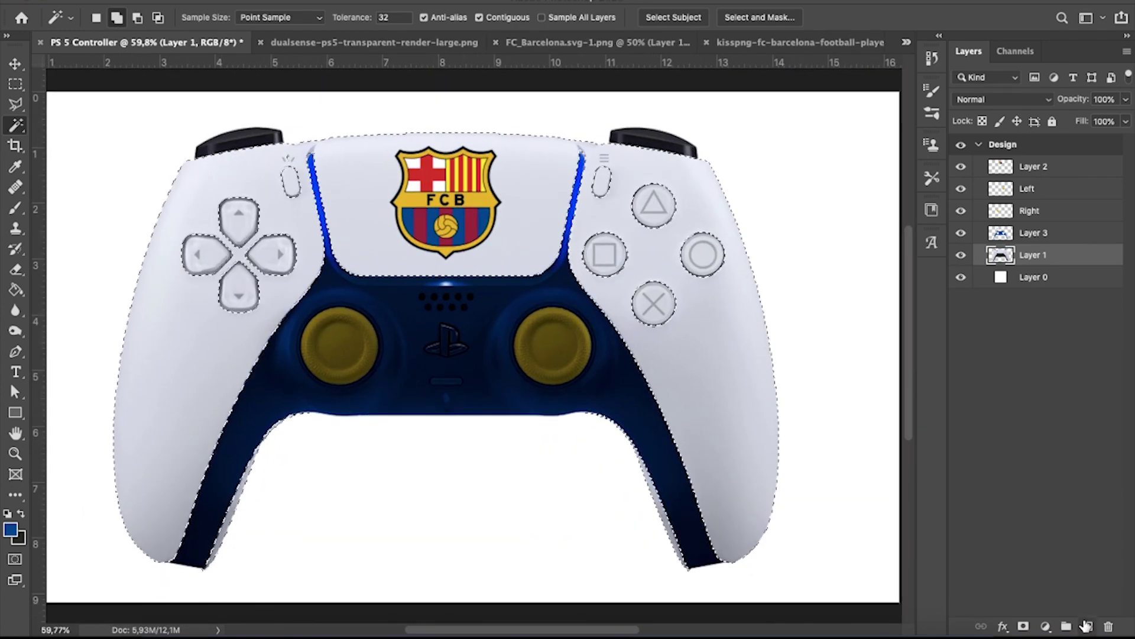
click(1087, 626)
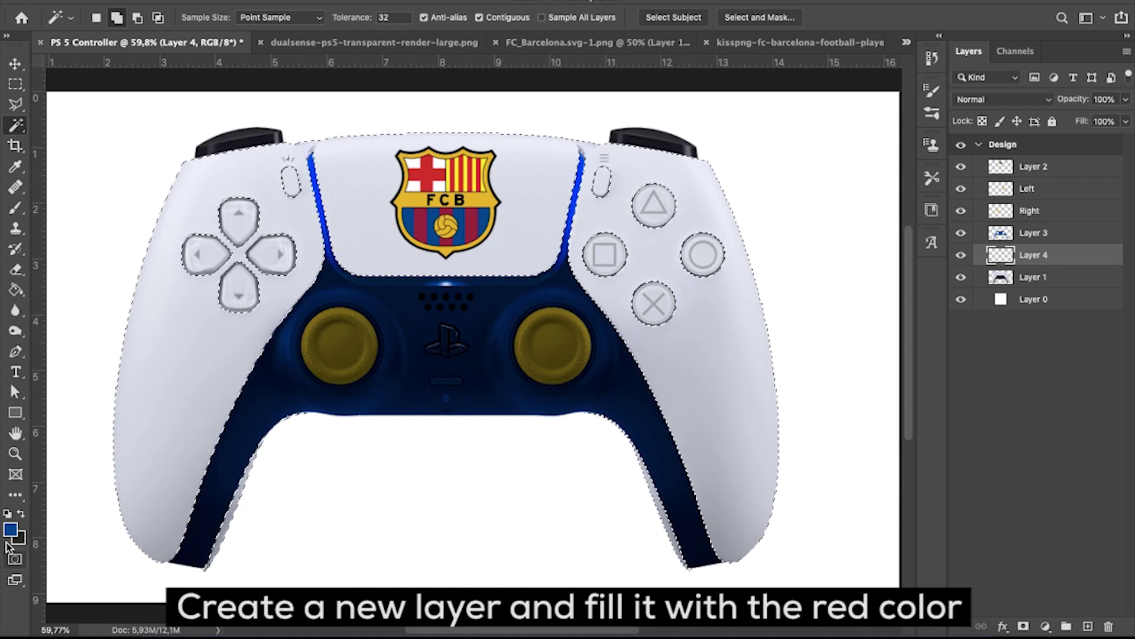
Fill the selected white body with garnet red sampled from the FCB crest.
click(10, 530)
click(417, 226)
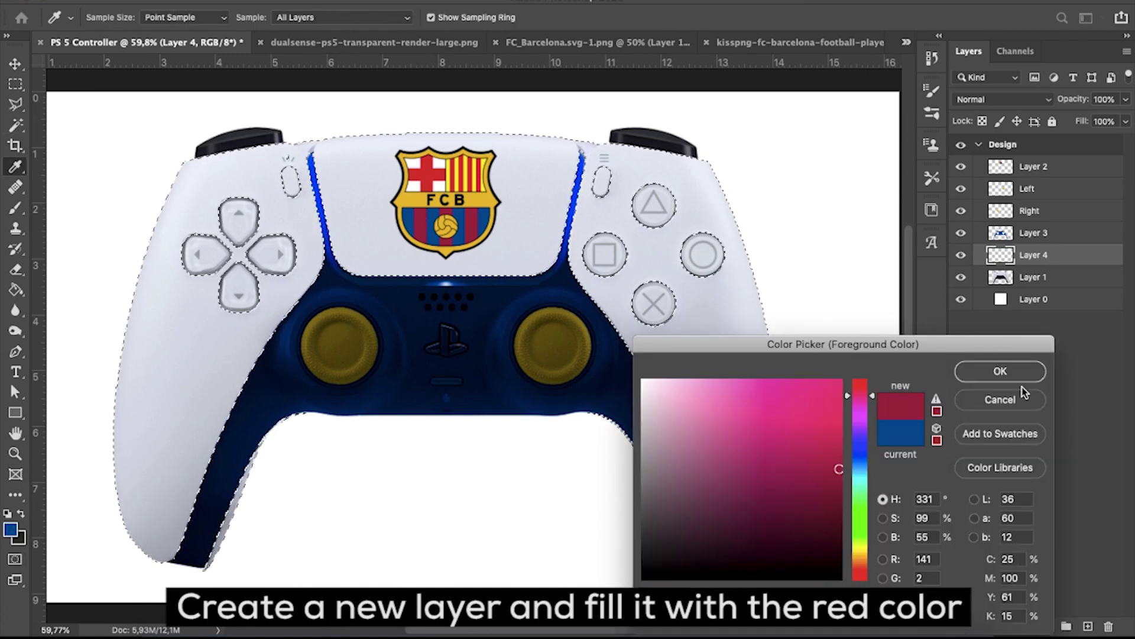
click(1005, 371)
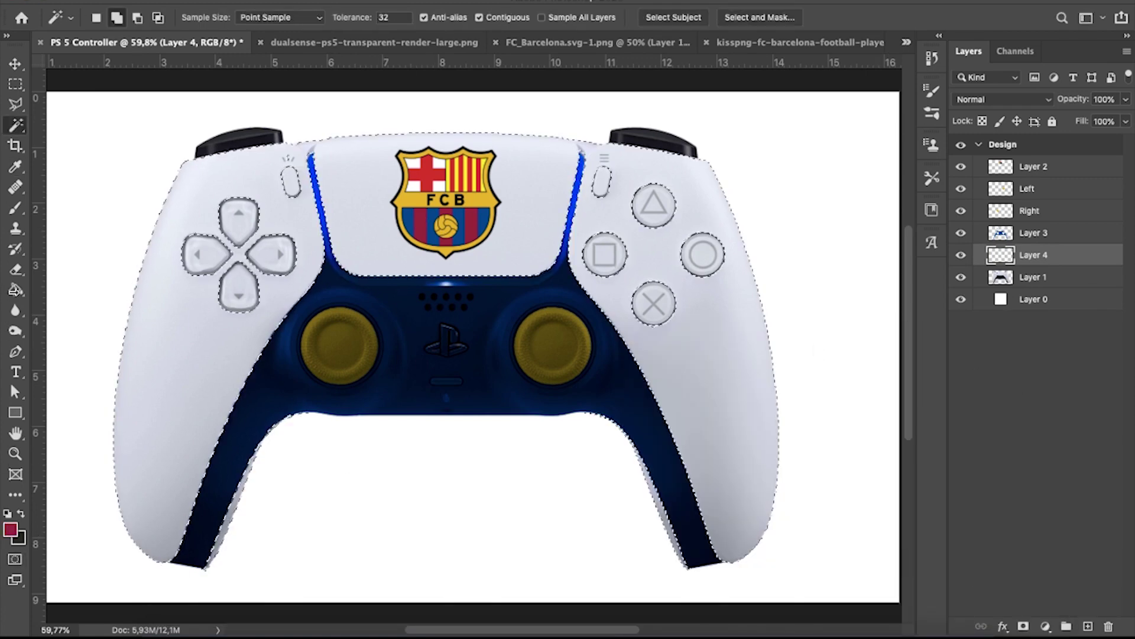
click(15, 289)
click(168, 330)
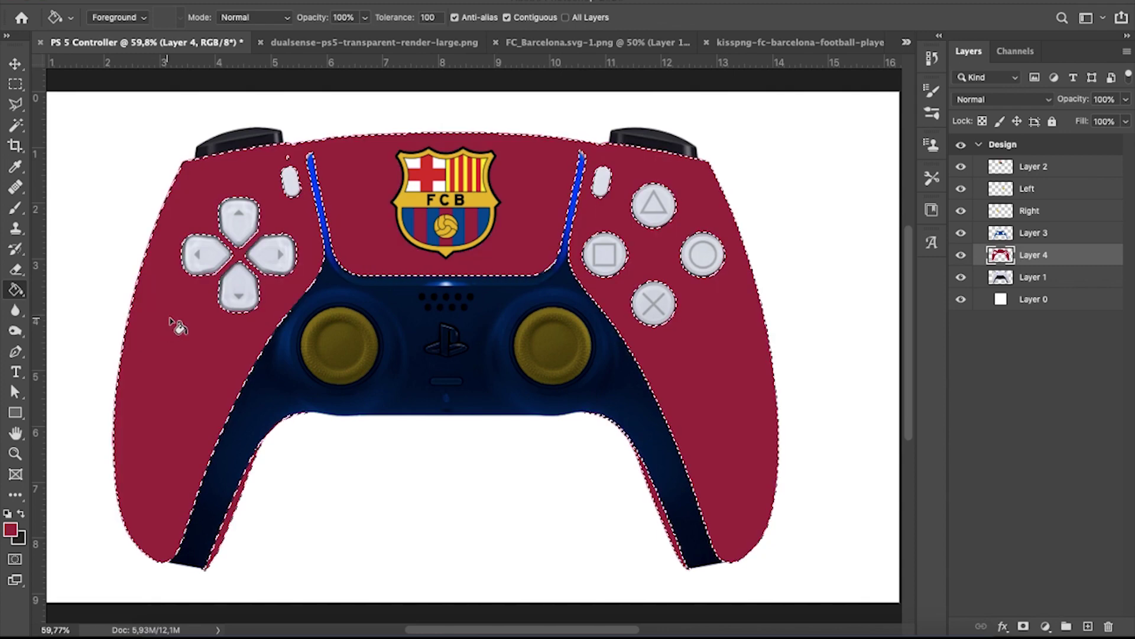
Deselect and set the red layer's blend mode to Linear Burn.
click(16, 84)
click(193, 95)
click(1038, 100)
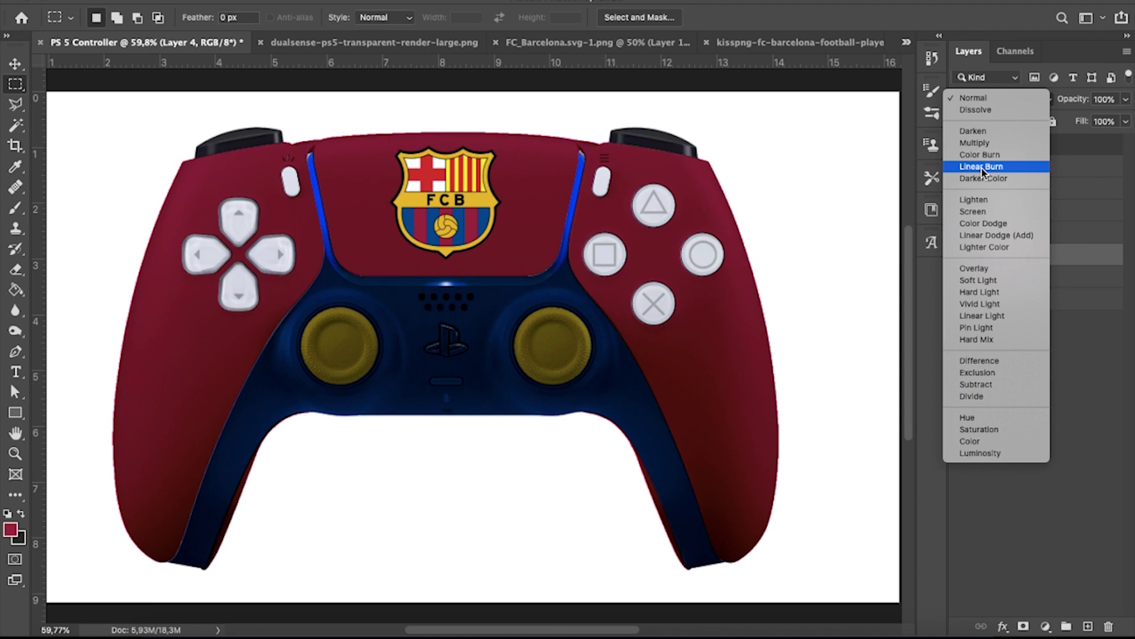
click(982, 168)
Brush red over the light pixels atop the blue strip on Layer 4.
key(b)
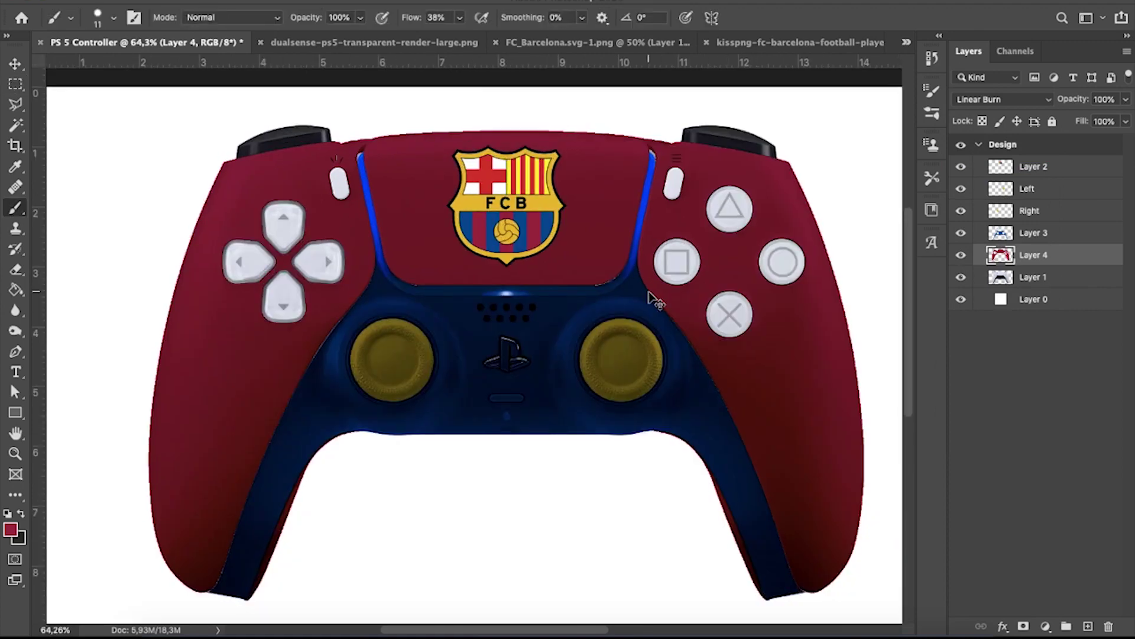
scroll(653, 299, right, 2)
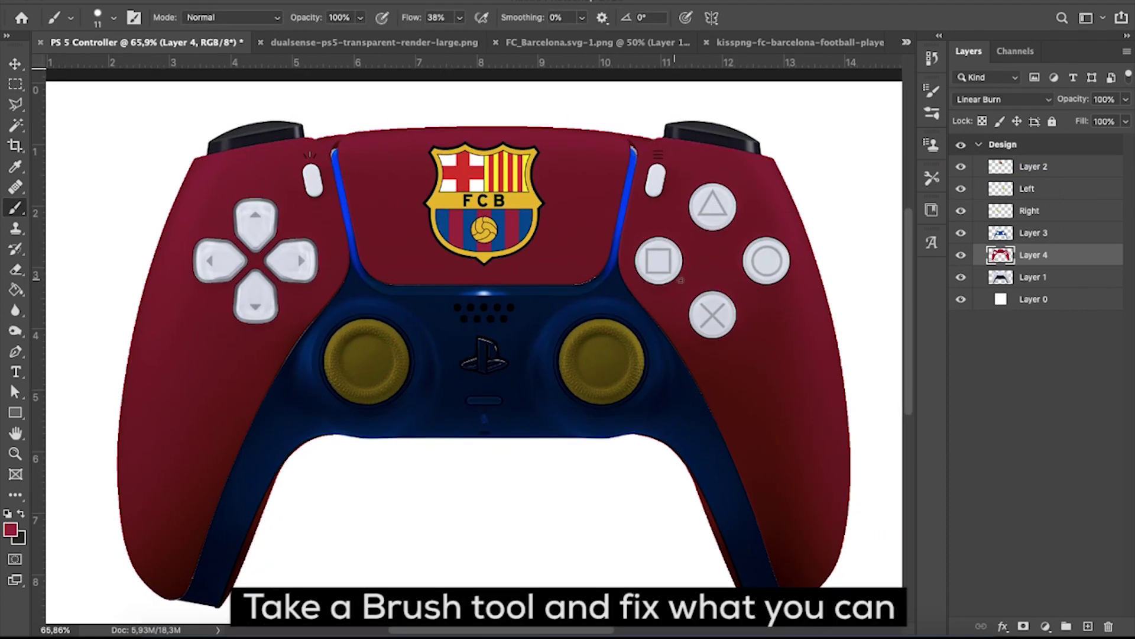
scroll(644, 177, up, 3)
scroll(636, 303, up, 10)
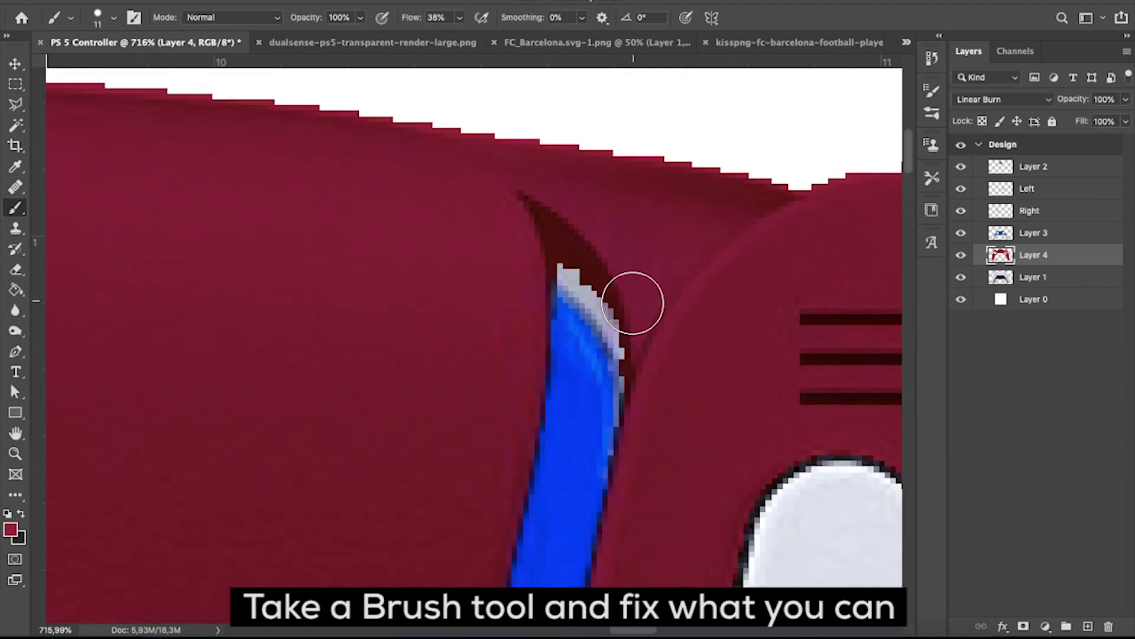
drag(597, 286, 575, 259)
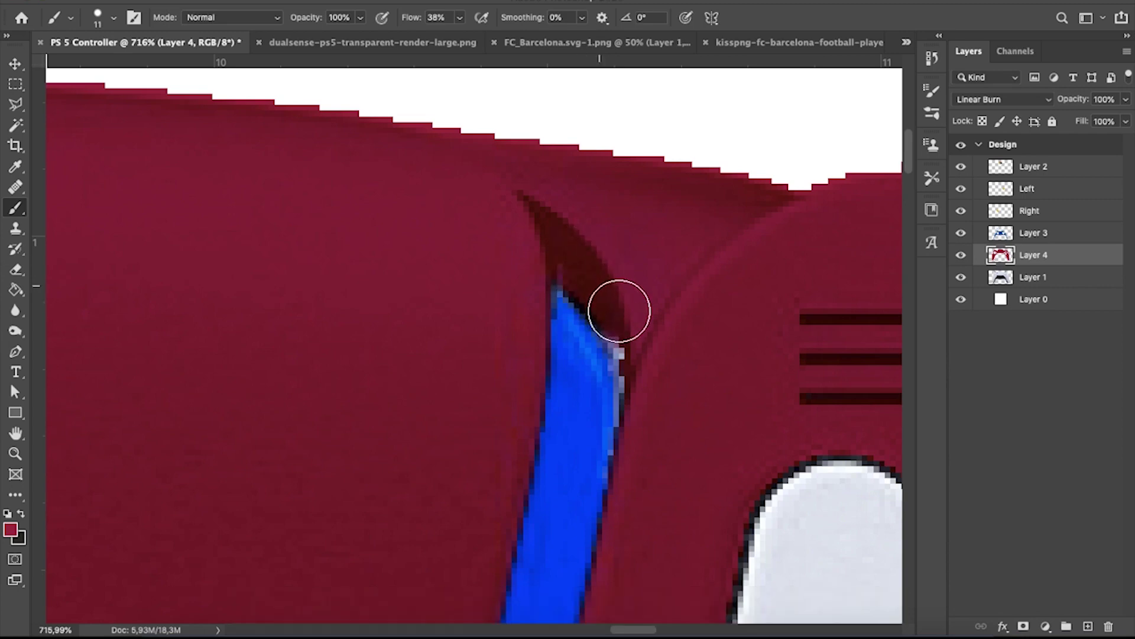
scroll(570, 246, down, 5)
scroll(432, 254, left, 5)
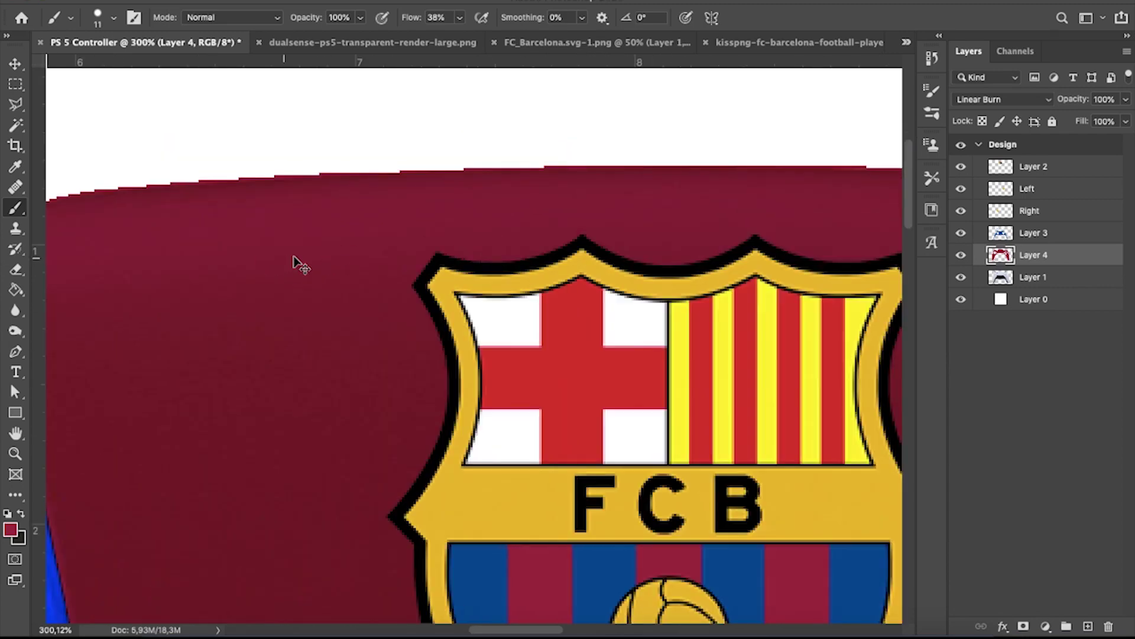
scroll(405, 271, up, 5)
scroll(367, 379, up, 2)
mouse_move(368, 379)
mouse_down()
mouse_move(408, 287)
mouse_move(473, 195)
mouse_up()
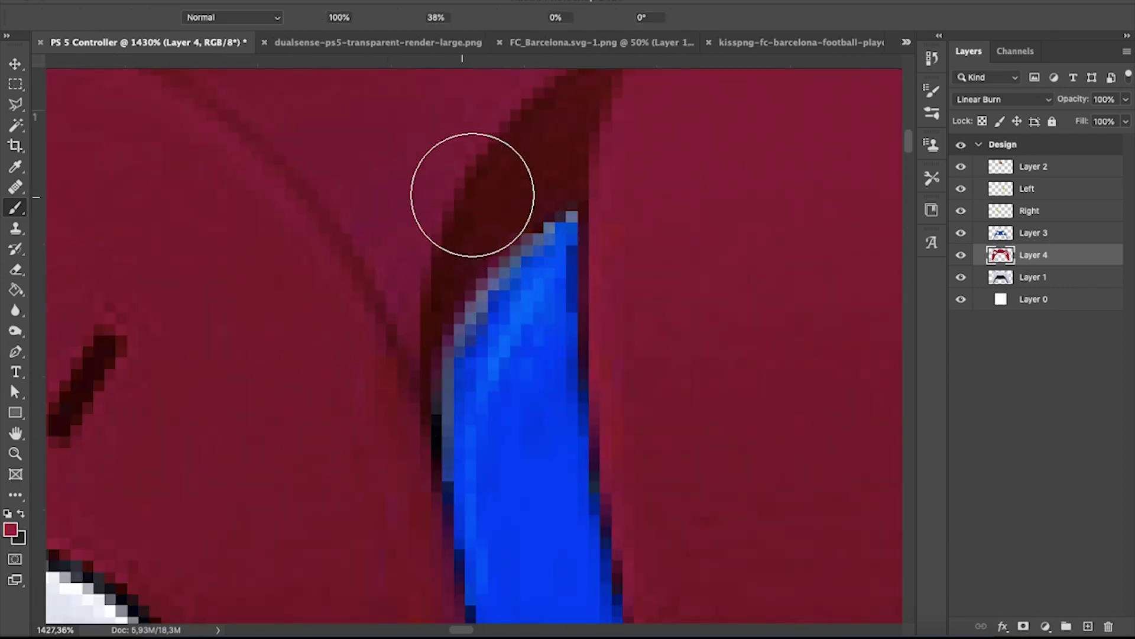
Paint red over the light dots along the lower and upper red/blue edges.
scroll(500, 166, down, 5)
scroll(482, 189, up, 3)
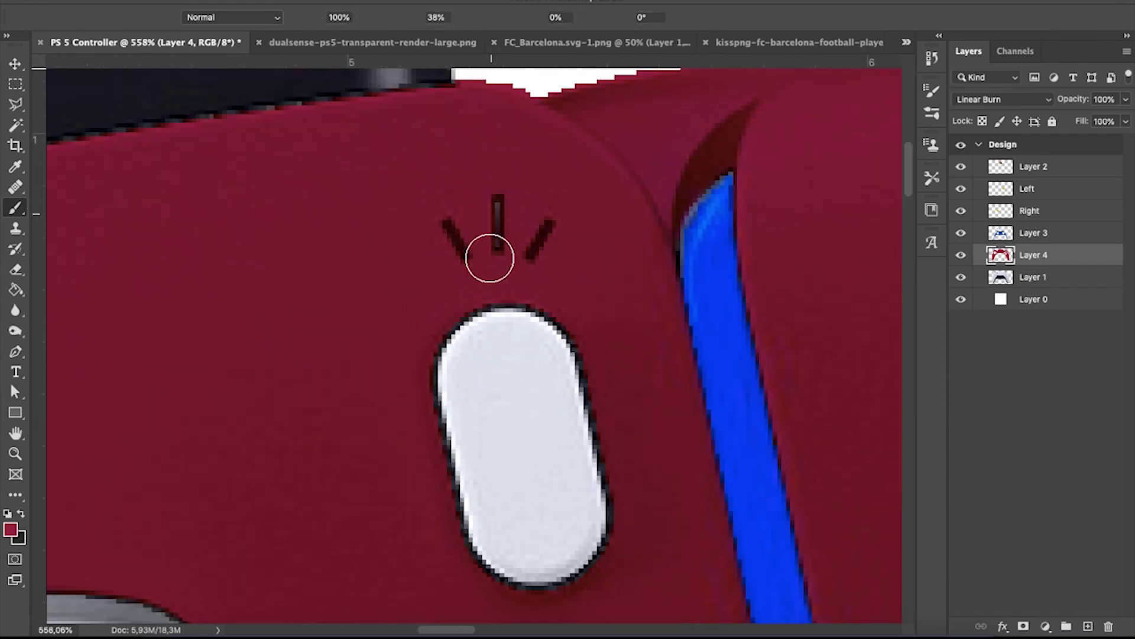
scroll(487, 253, down, 2)
scroll(487, 212, up, 3)
scroll(514, 213, down, 3)
scroll(495, 254, down, 2)
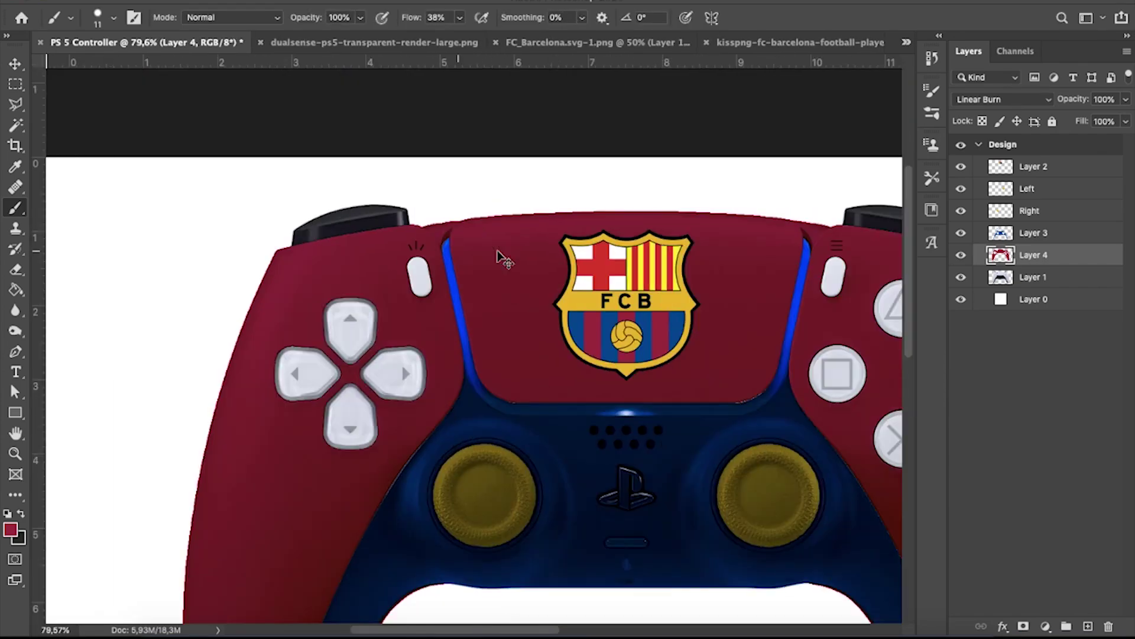
scroll(499, 255, up, 3)
scroll(591, 242, right, 5)
scroll(590, 242, down, 4)
scroll(342, 517, up, 4)
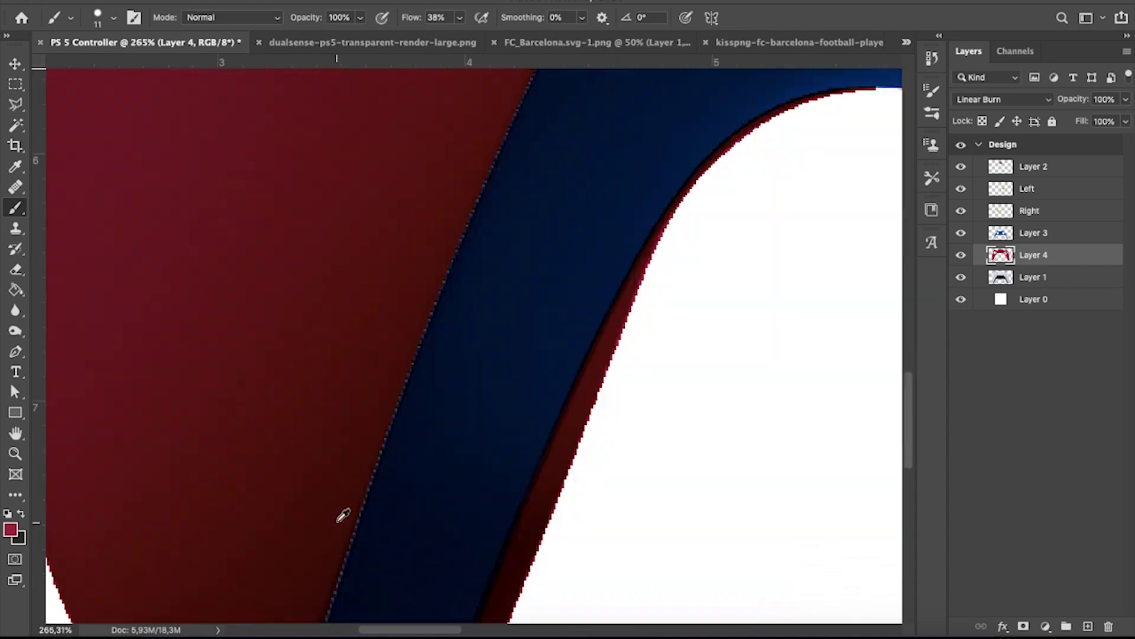
scroll(311, 574, down, 2)
scroll(310, 575, up, 3)
mouse_move(333, 487)
mouse_down()
mouse_move(371, 469)
mouse_move(418, 413)
mouse_move(489, 296)
mouse_move(536, 311)
mouse_up()
scroll(537, 311, up, 3)
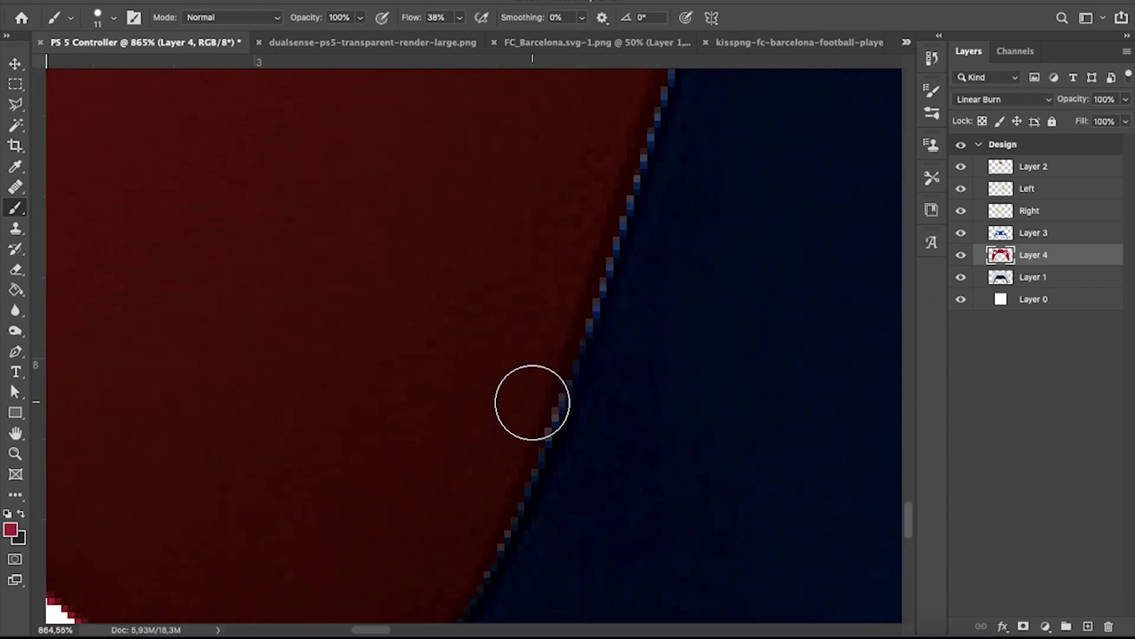
scroll(591, 225, up, 3)
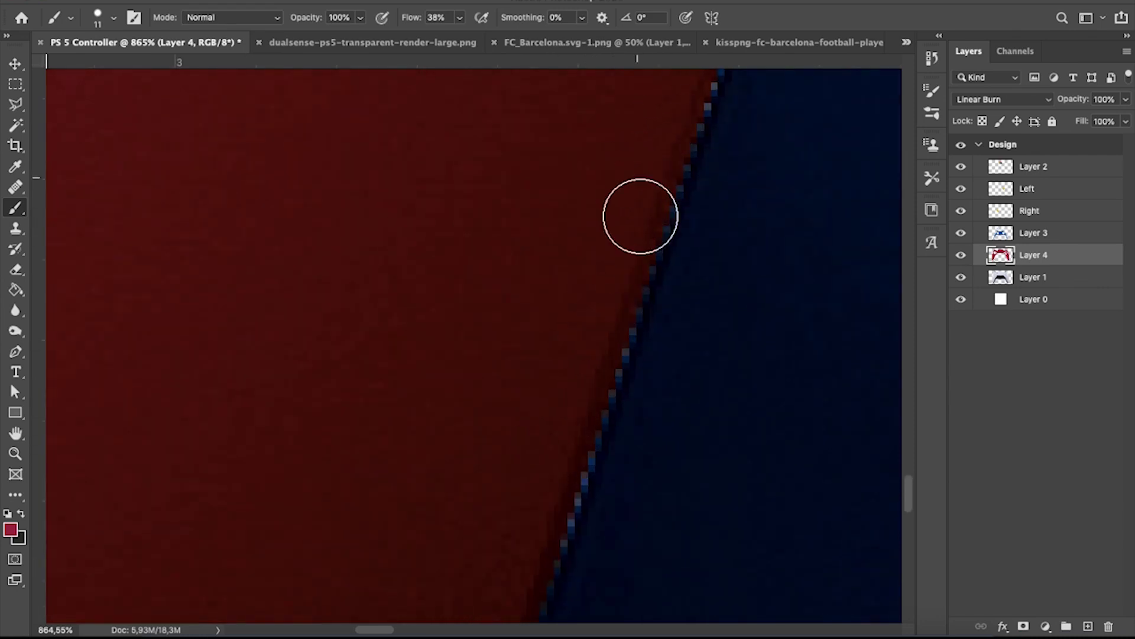
scroll(633, 190, up, 2)
drag(613, 359, 713, 98)
Erase the pink fringe along the white curve of the grip on Layer 4.
scroll(674, 243, up, 3)
scroll(664, 185, up, 2)
scroll(710, 213, up, 3)
scroll(654, 375, up, 2)
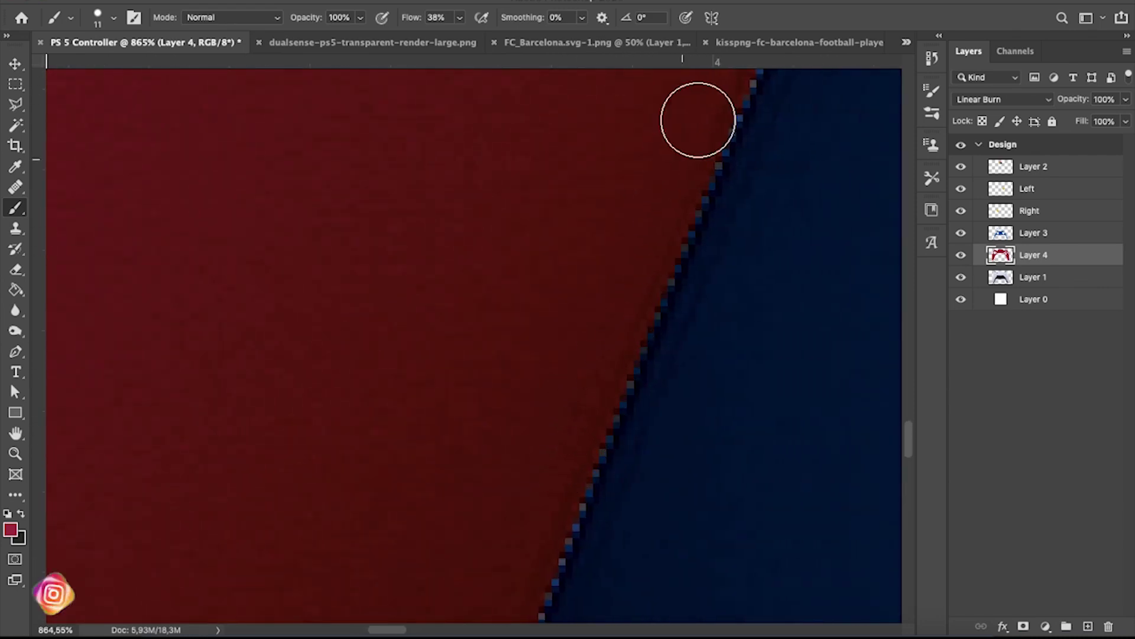
scroll(699, 116, right, 2)
scroll(684, 183, up, 3)
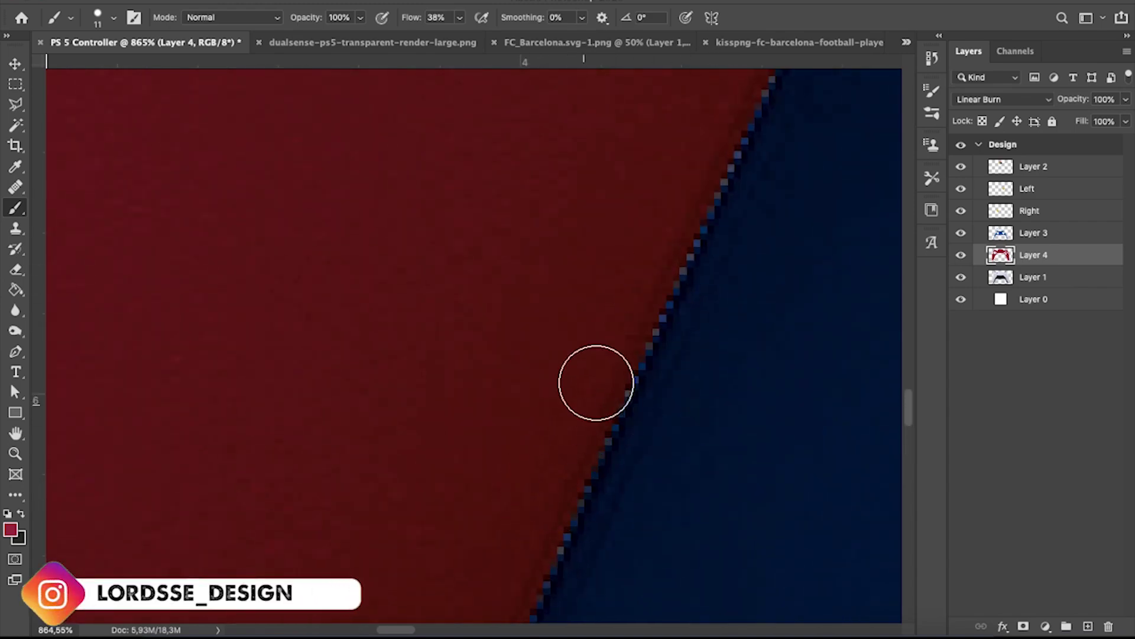
scroll(724, 118, down, 5)
scroll(743, 382, up, 2)
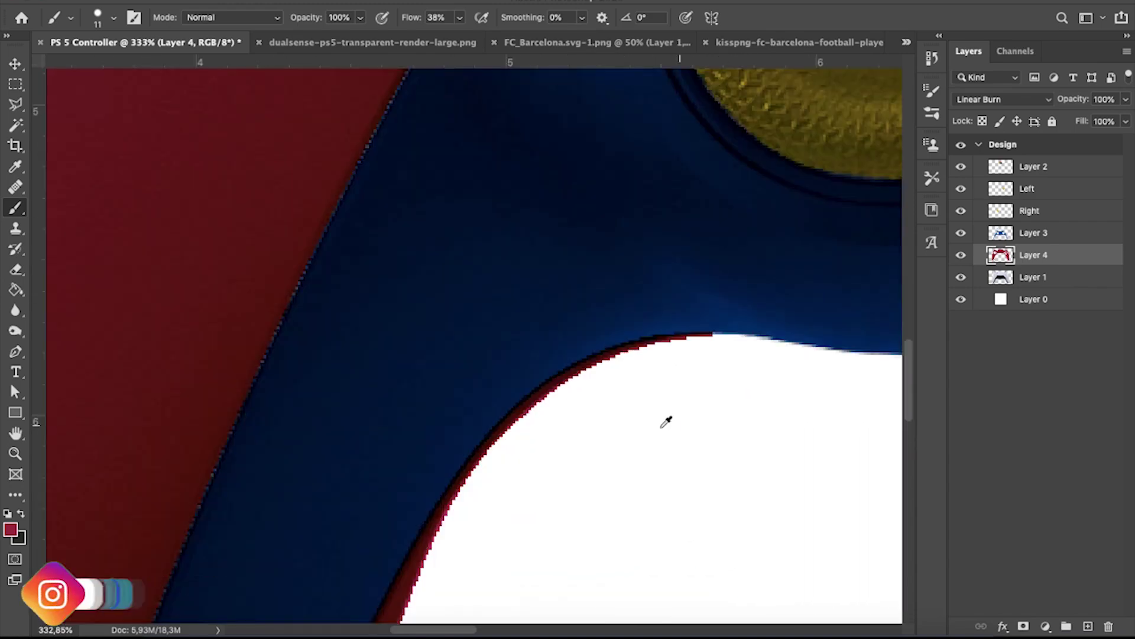
scroll(664, 419, up, 3)
key(e)
mouse_move(310, 425)
mouse_down()
mouse_move(435, 304)
mouse_move(542, 233)
mouse_move(786, 142)
mouse_up()
scroll(686, 449, down, 10)
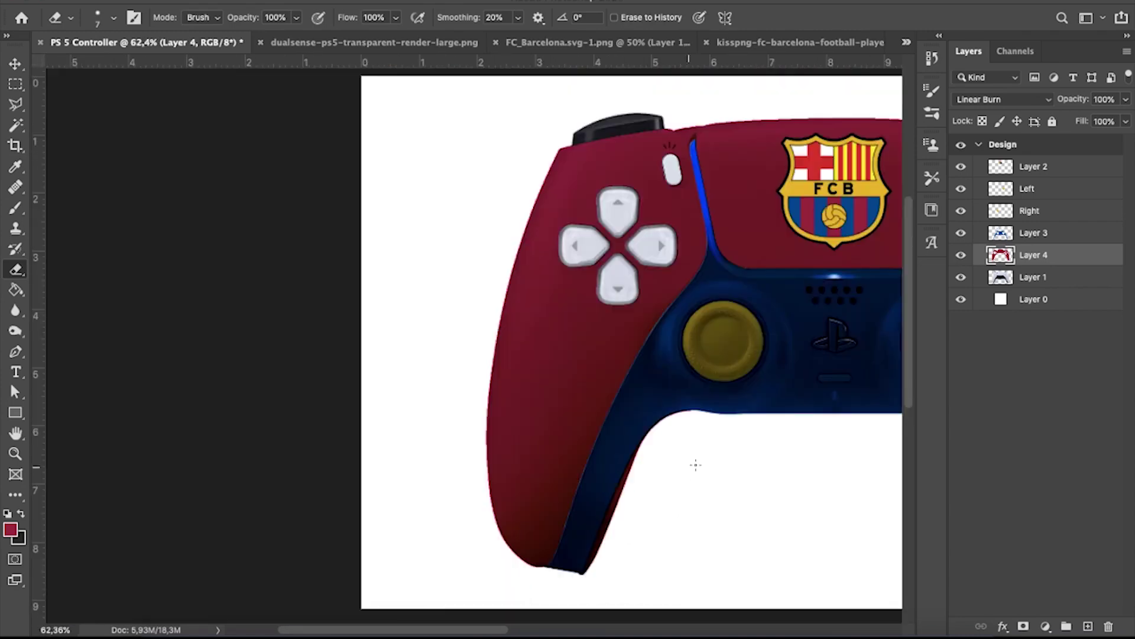
scroll(689, 466, down, 4)
scroll(540, 477, up, 3)
scroll(564, 475, up, 2)
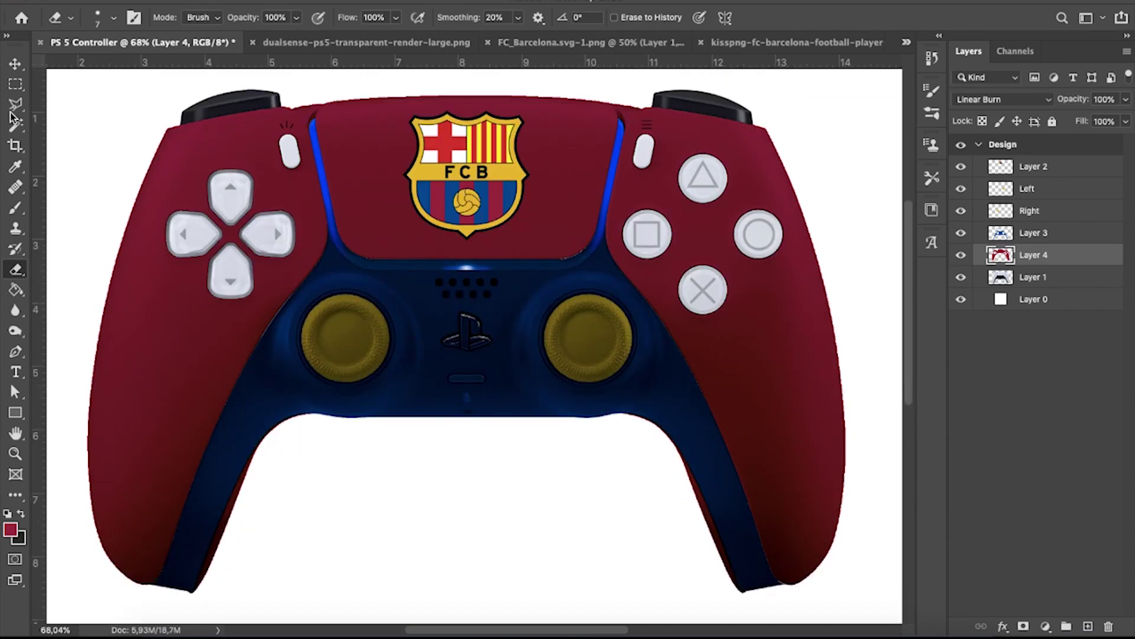
key(v)
scroll(757, 284, down, 1)
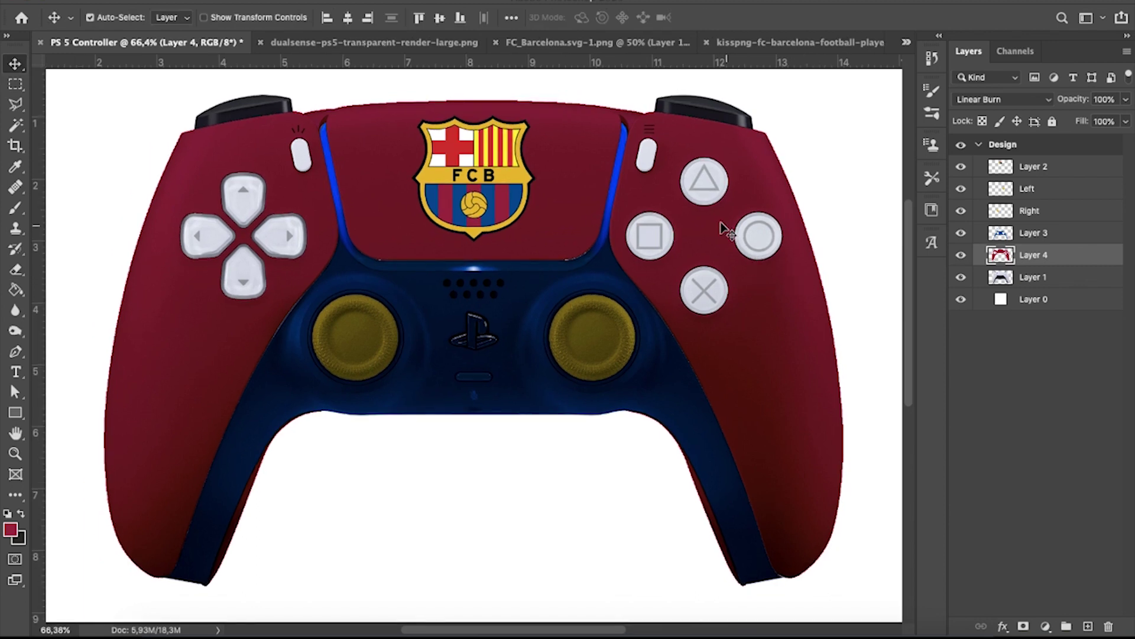
Add an empty layer above Layer 3 and outline the left D-pad button with the Polygonal Lasso.
click(1035, 241)
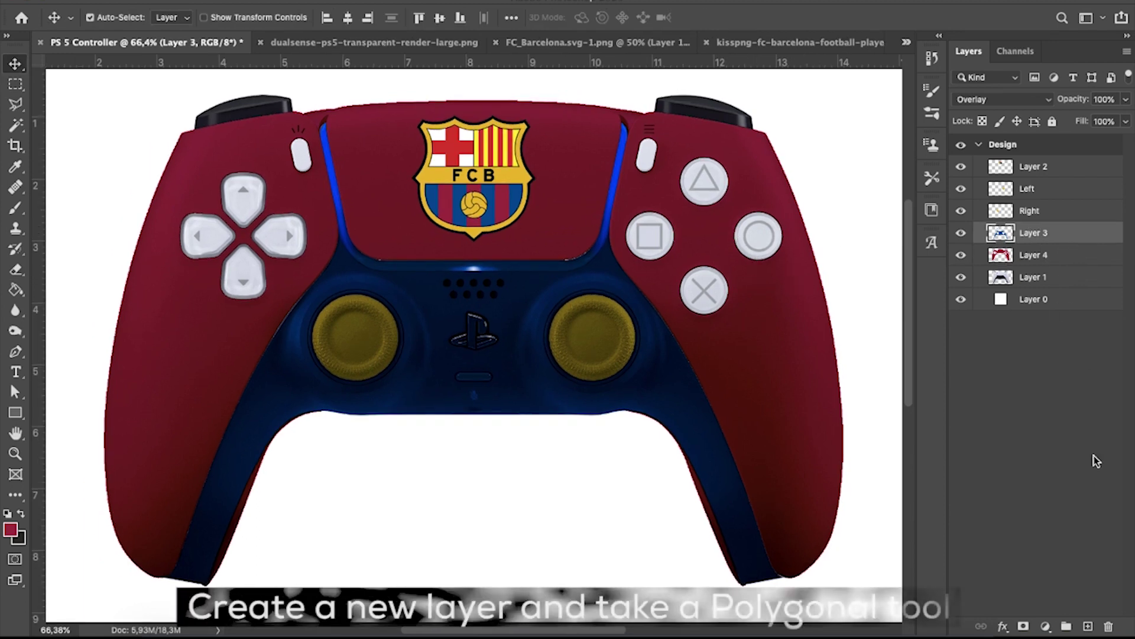
click(1088, 625)
click(16, 104)
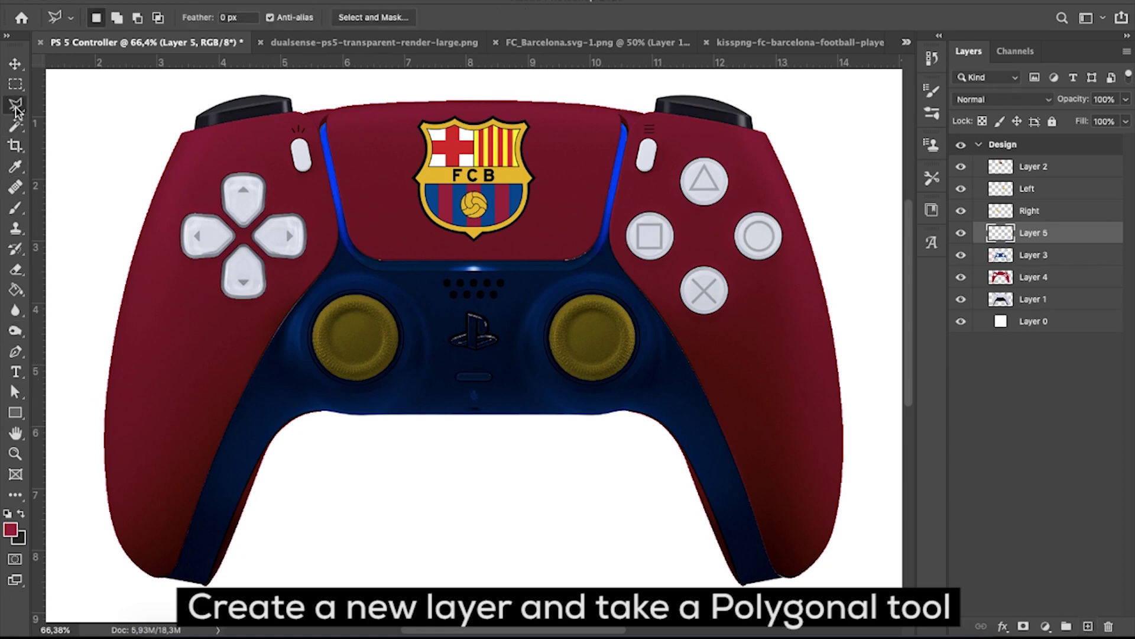
scroll(183, 219, up, 1)
scroll(184, 219, up, 3)
scroll(188, 226, up, 3)
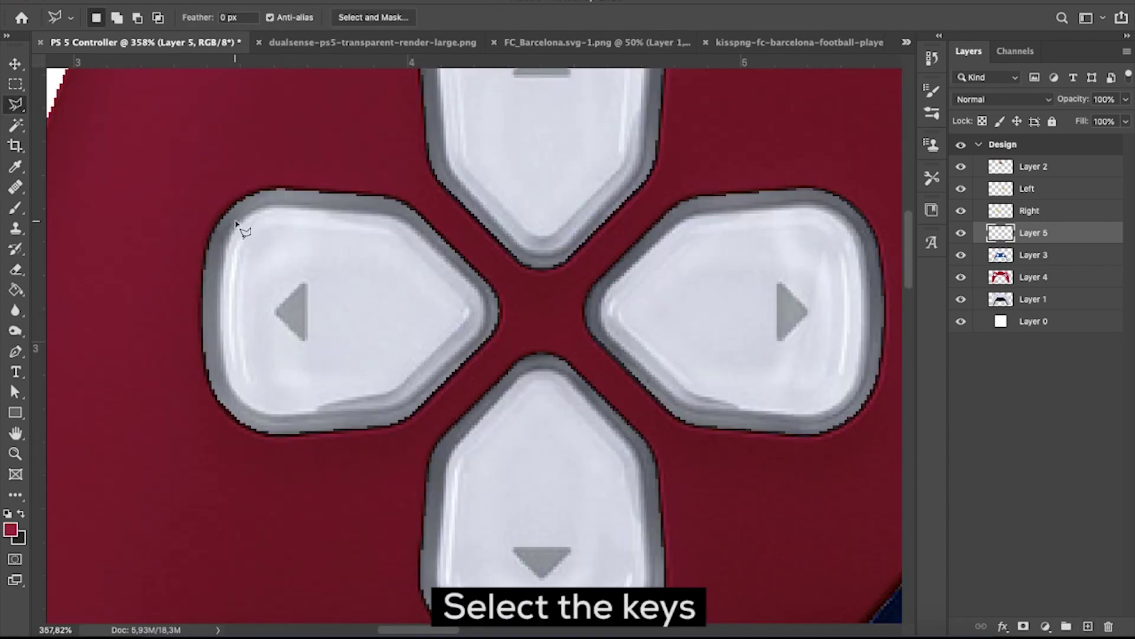
scroll(231, 230, down, 1)
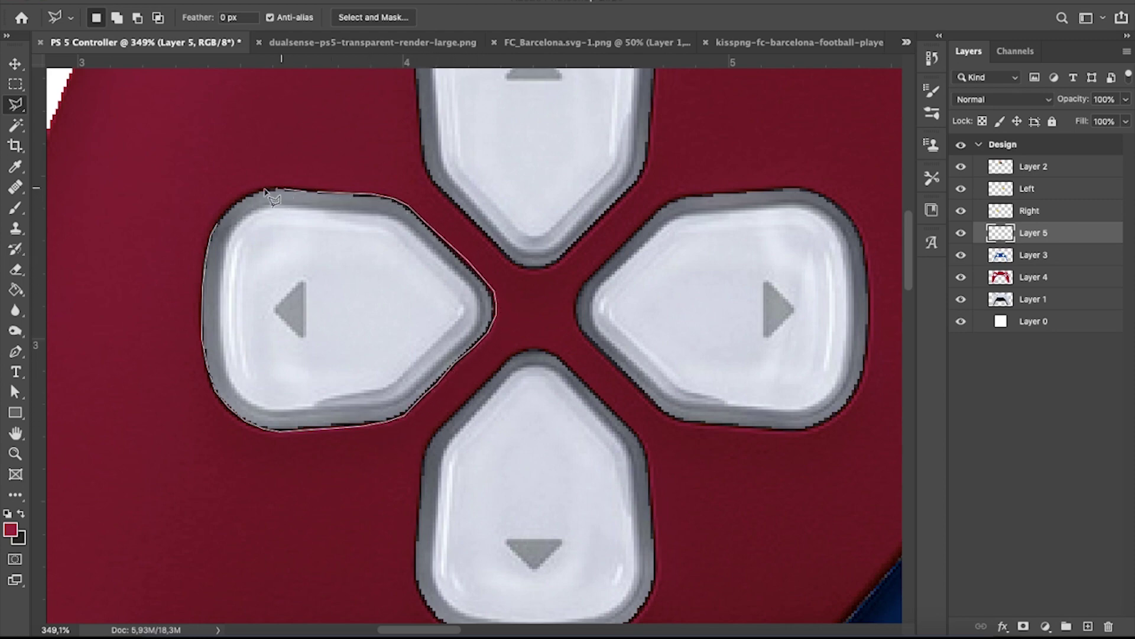
click(233, 219)
scroll(434, 262, down, 2)
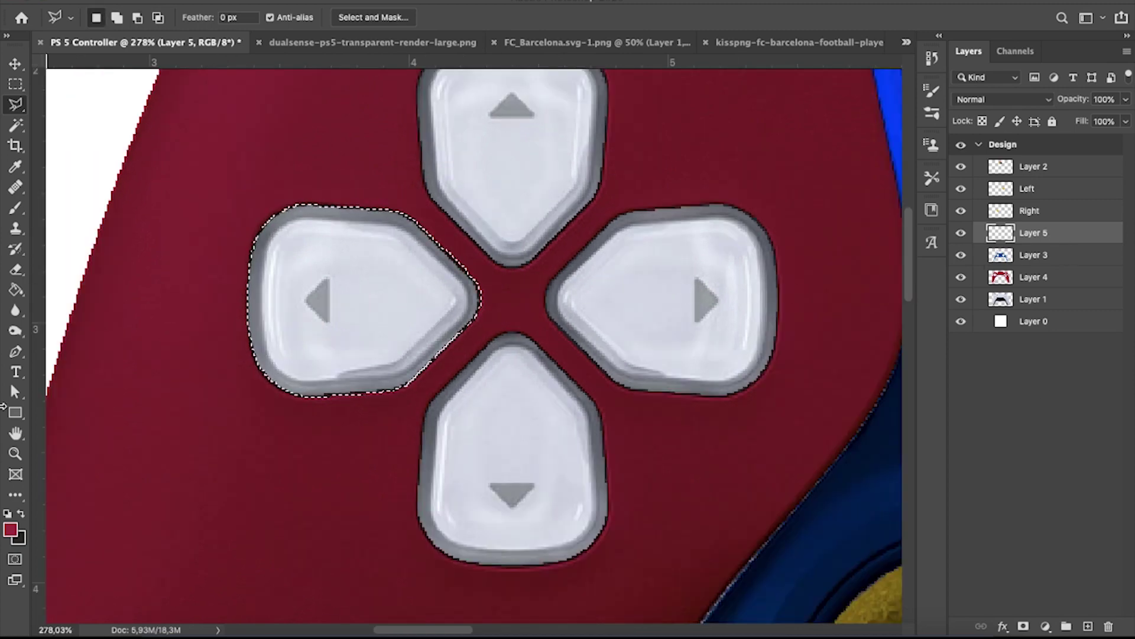
click(14, 291)
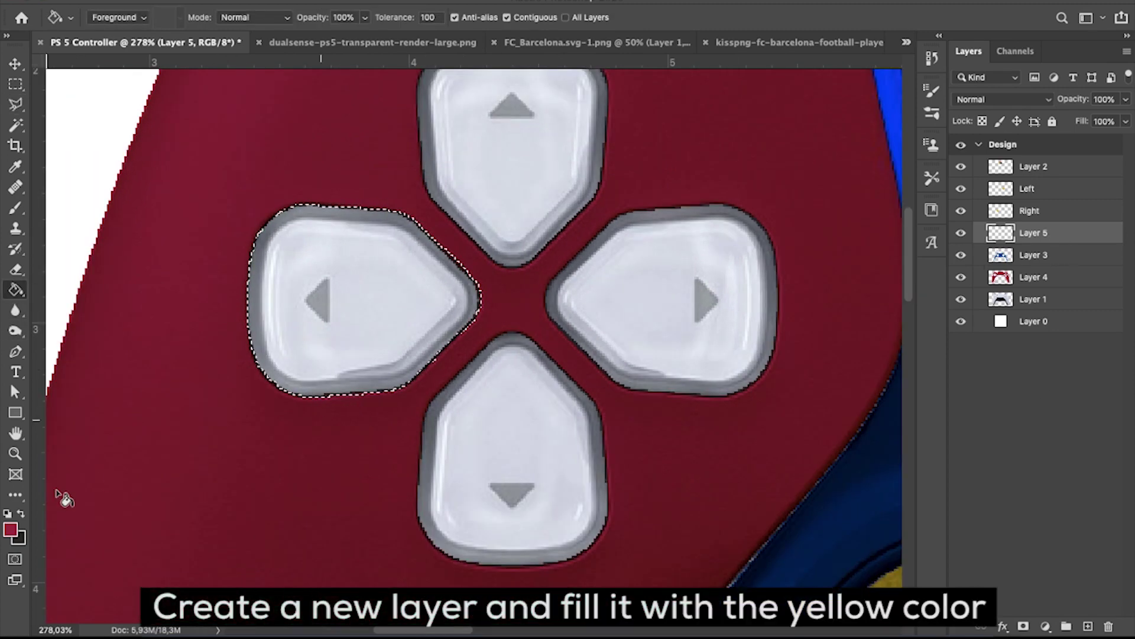
Fill the left D-pad selection with the crest's sampled gold yellow, then deselect.
click(11, 529)
scroll(532, 413, down, 3)
scroll(533, 414, down, 1)
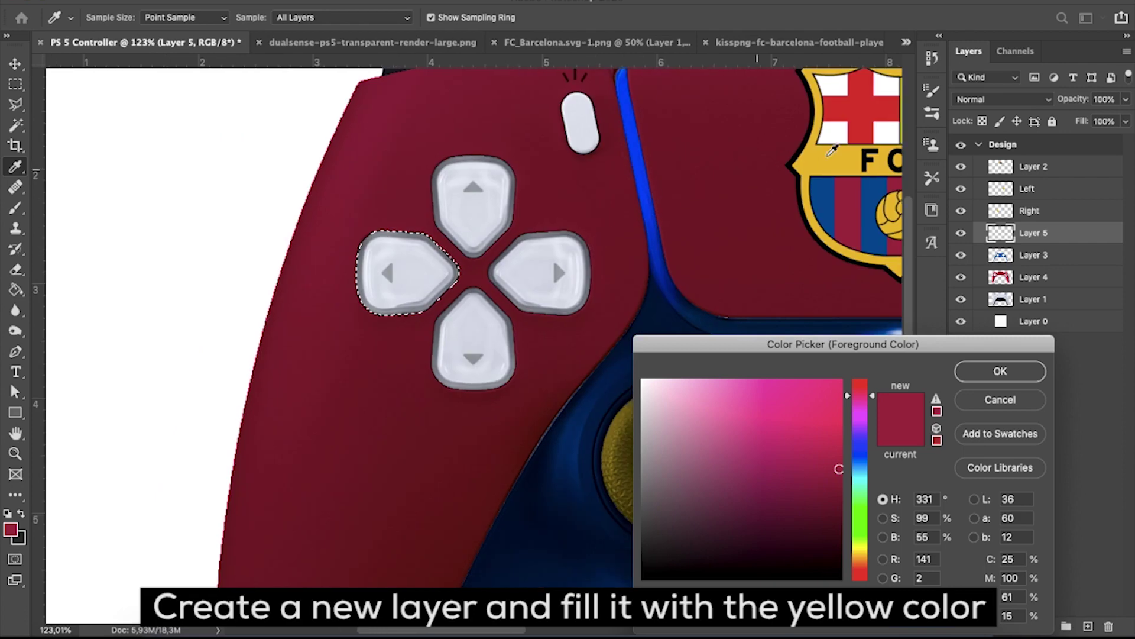
click(825, 156)
click(974, 371)
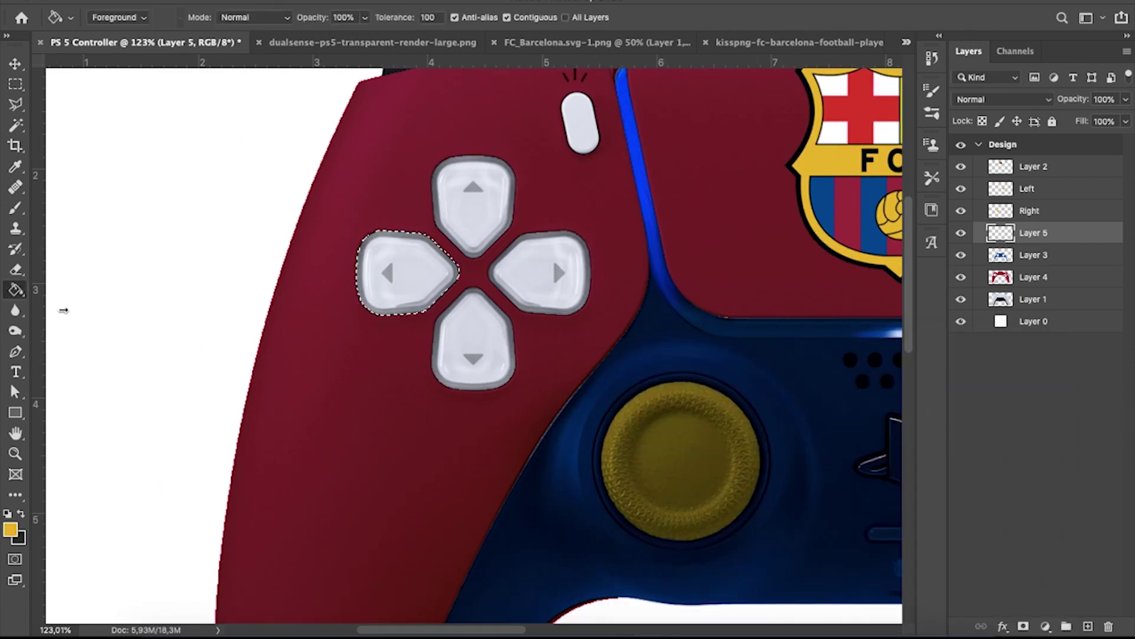
click(408, 278)
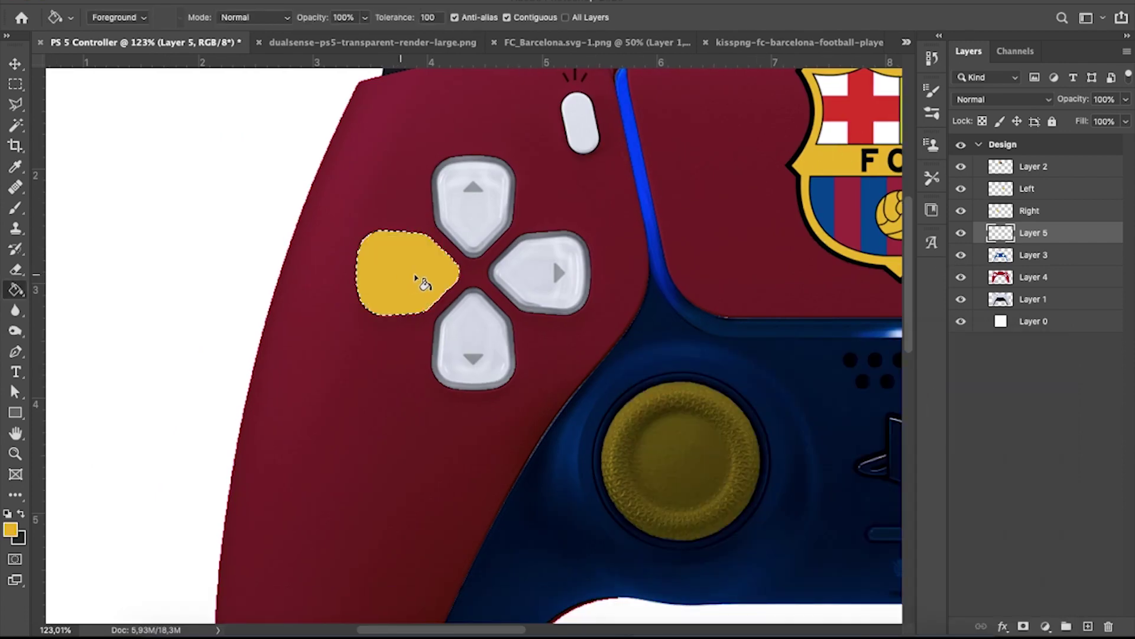
key(ctrl+d)
Set the yellow layer's blend mode to Multiply.
click(15, 83)
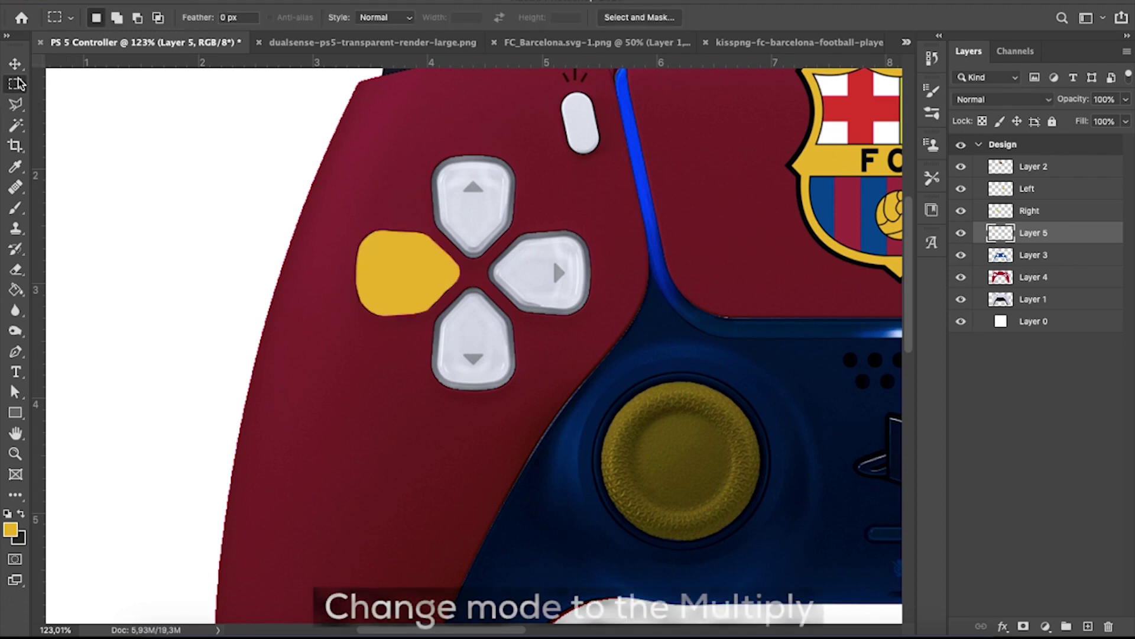
click(15, 63)
click(1021, 99)
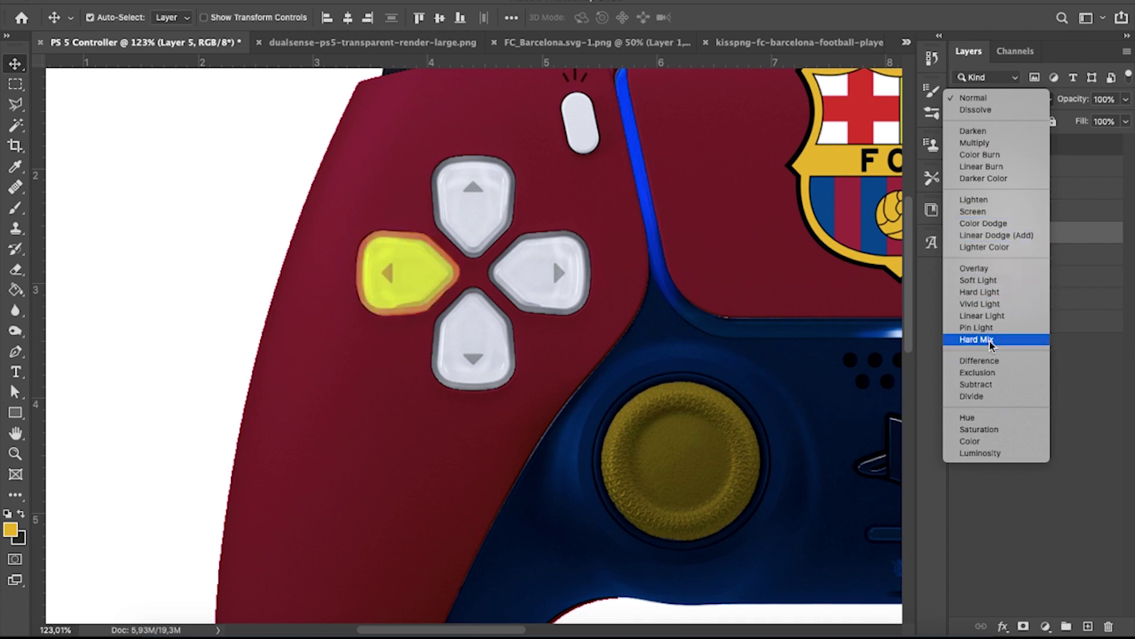
click(968, 147)
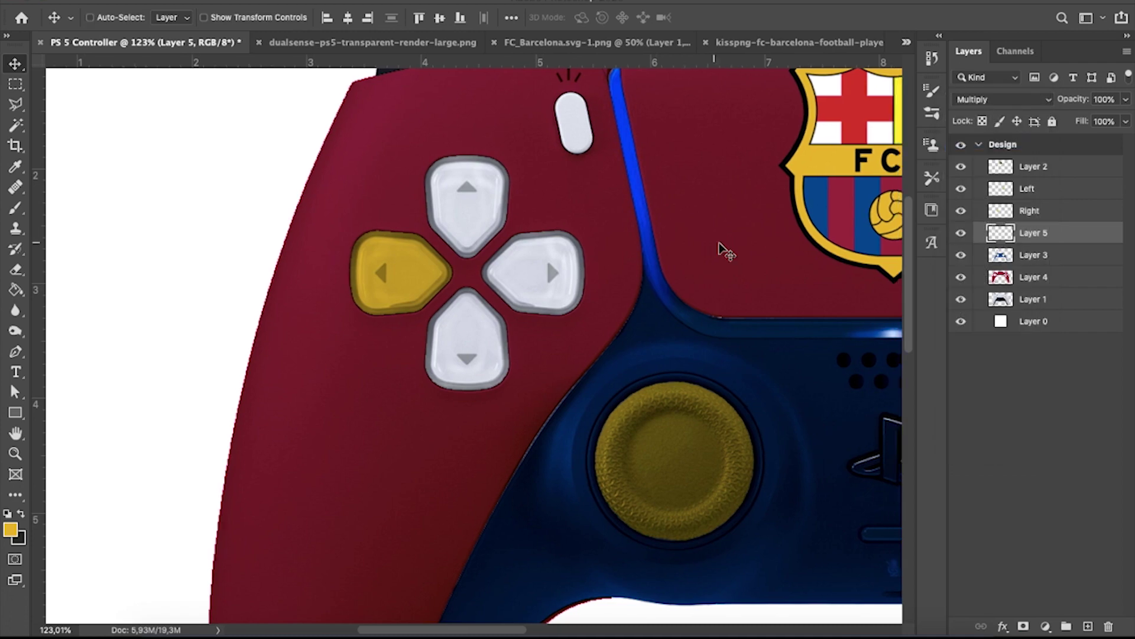
Select the Left and Right stick layers and group them together.
scroll(707, 246, down, 3)
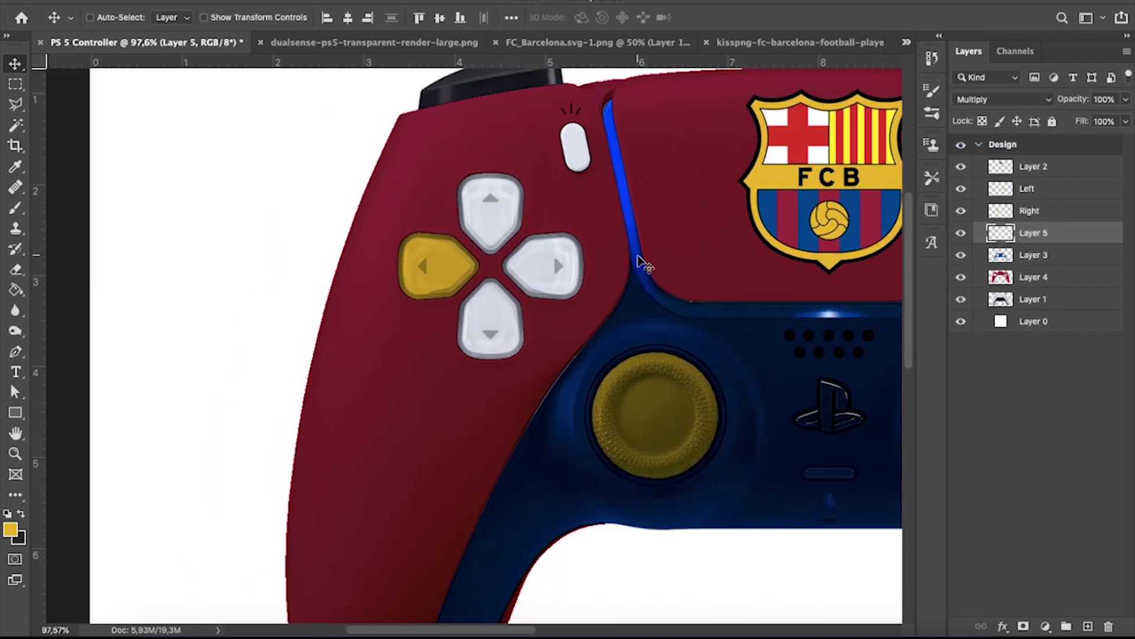
click(1044, 211)
shift+click(1039, 189)
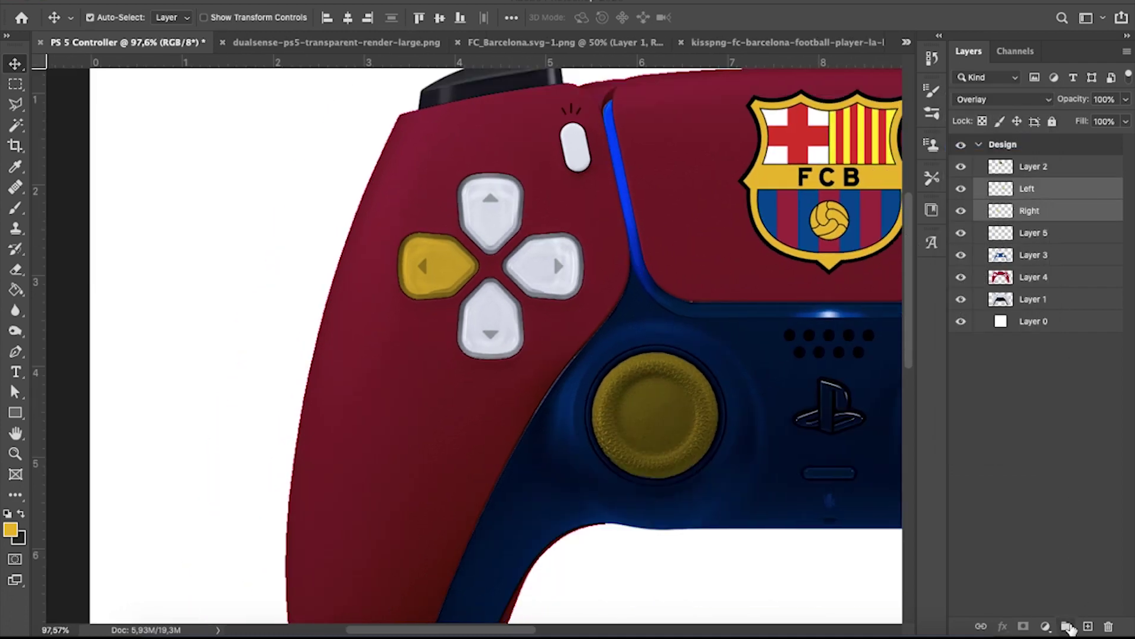
click(1067, 626)
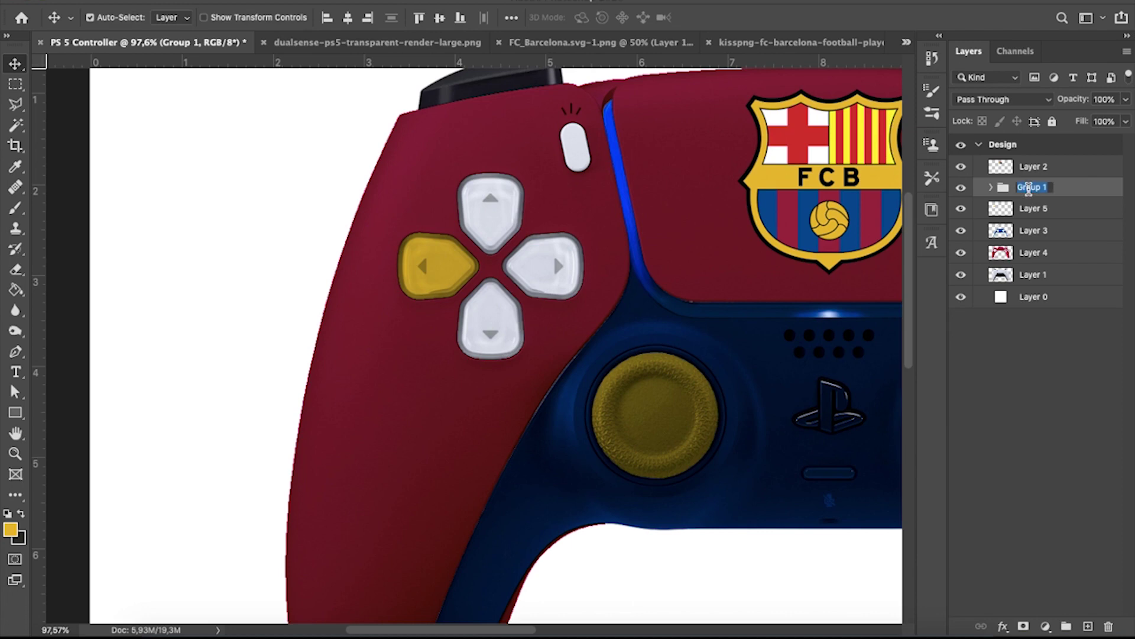
key(Return)
Rename the stick group to Analogs, check its contents, and reselect Layer 5.
scroll(757, 253, right, 3)
scroll(679, 253, right, 3)
scroll(679, 255, down, 2)
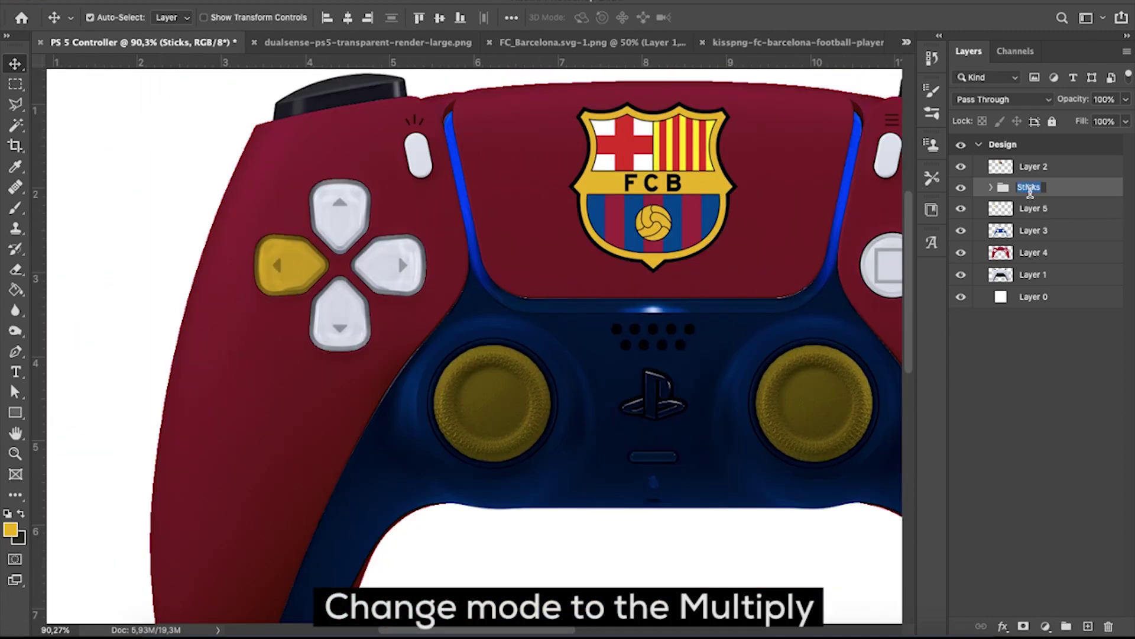
key(Return)
scroll(698, 227, down, 2)
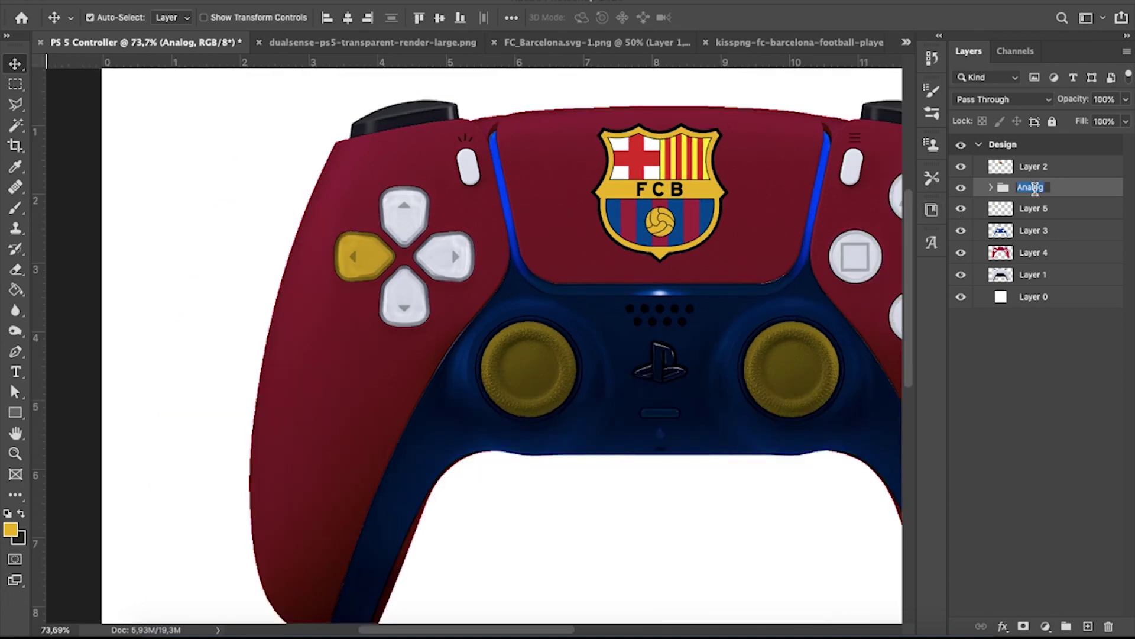
key(Return)
click(991, 188)
scroll(408, 261, up, 5)
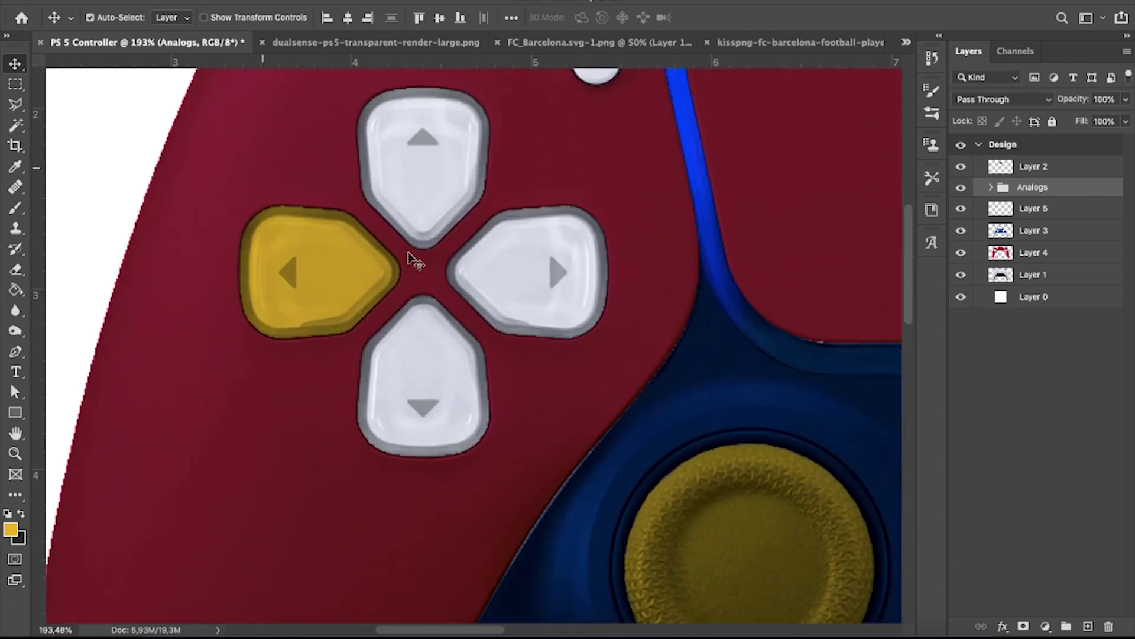
scroll(414, 260, up, 1)
click(1076, 210)
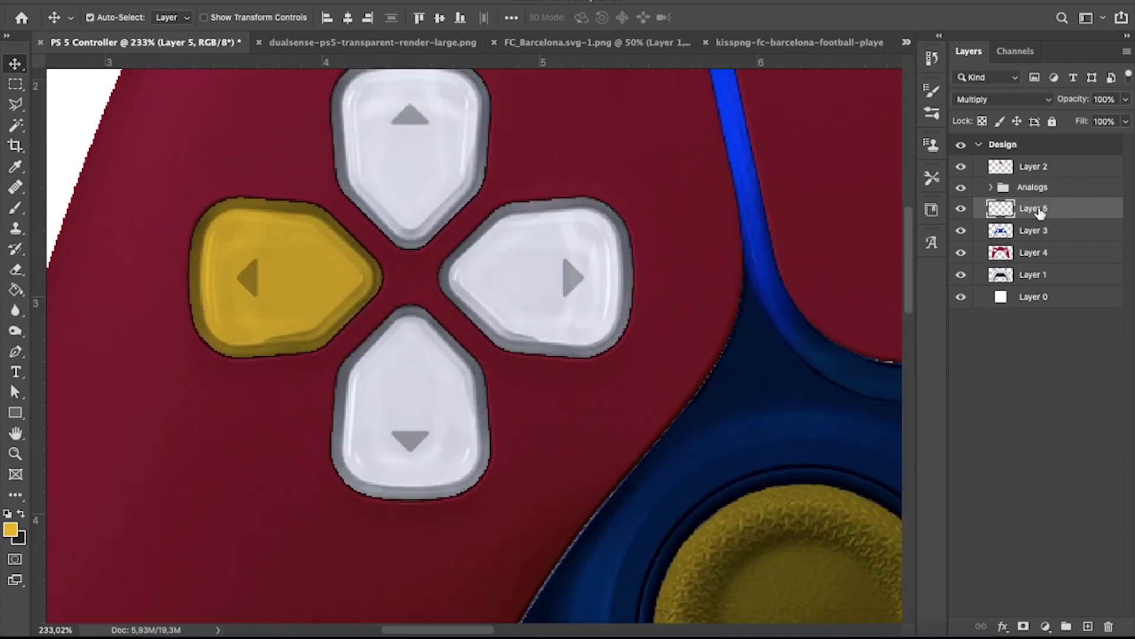
Name Layer 5 'left' and rotate a duplicate onto the down button.
text(left)
key(Return)
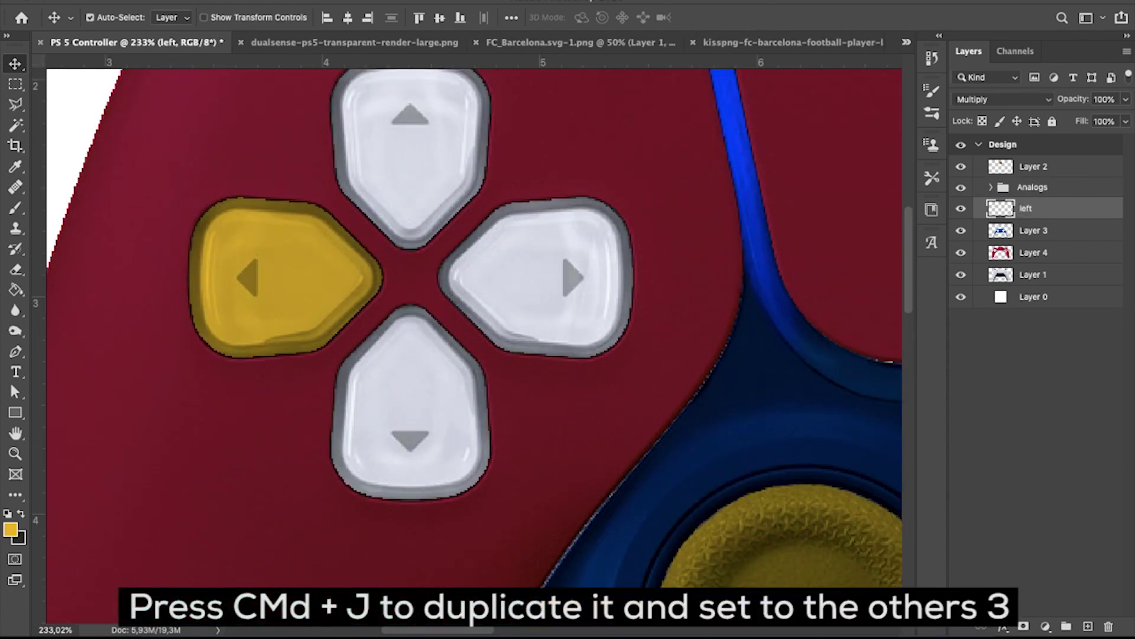
key(ctrl+j)
scroll(668, 267, down, 4)
key(ctrl+t)
mouse_move(532, 225)
mouse_down()
mouse_move(499, 283)
mouse_move(559, 342)
mouse_up()
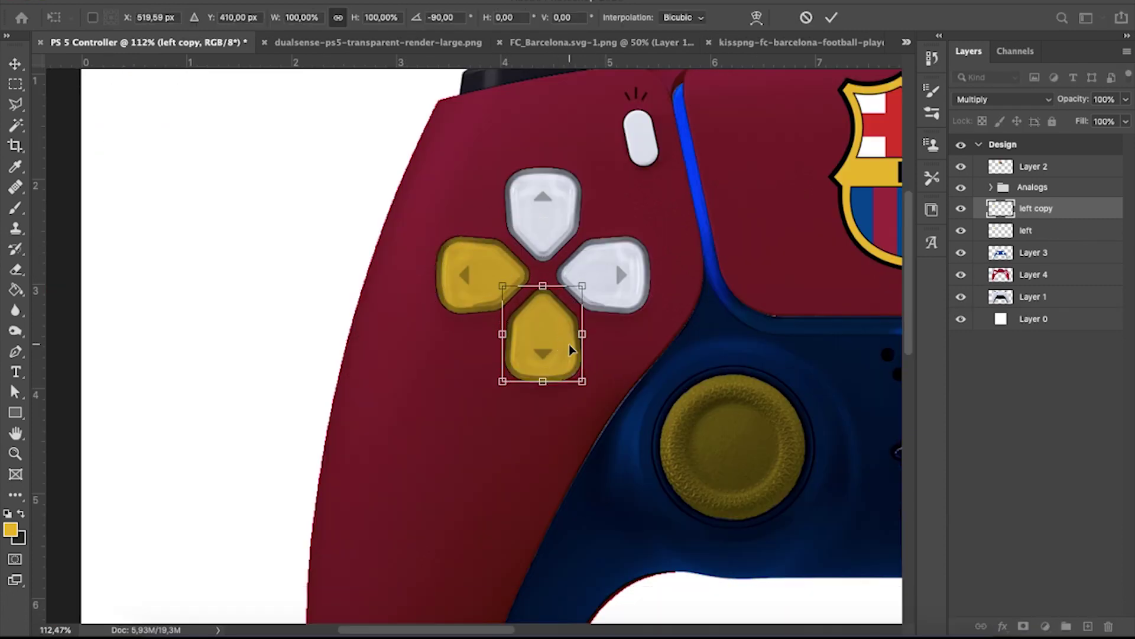
key(Return)
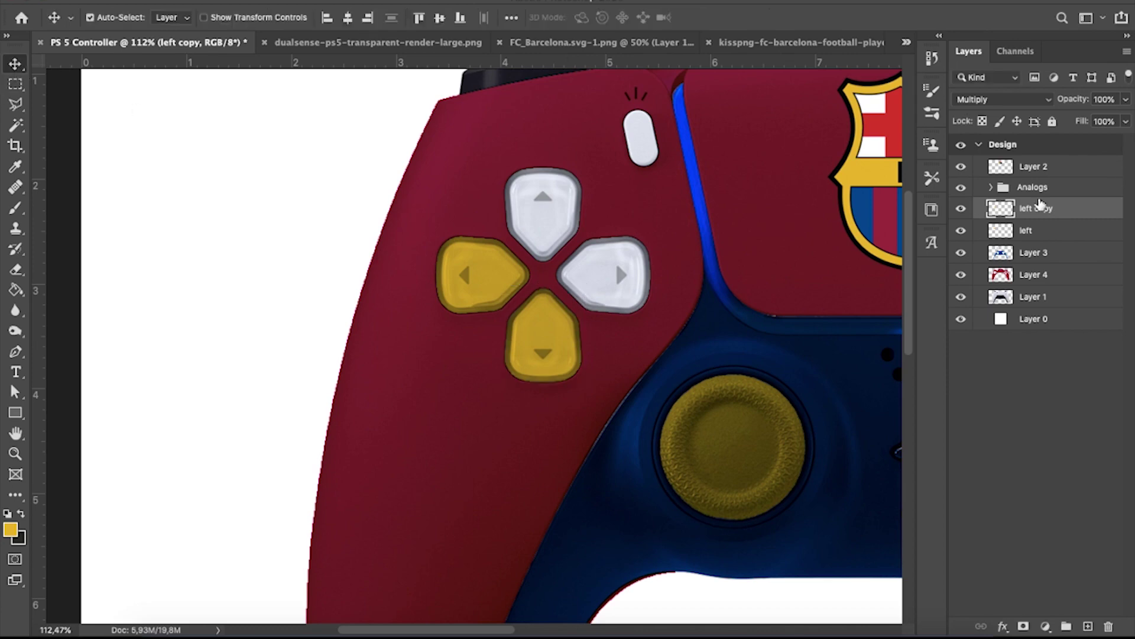
Name that copy 'down' and rotate a further duplicate onto the right button.
text(down)
key(Return)
key(ctrl+j)
key(ctrl+t)
drag(615, 260, 468, 263)
drag(584, 319, 633, 272)
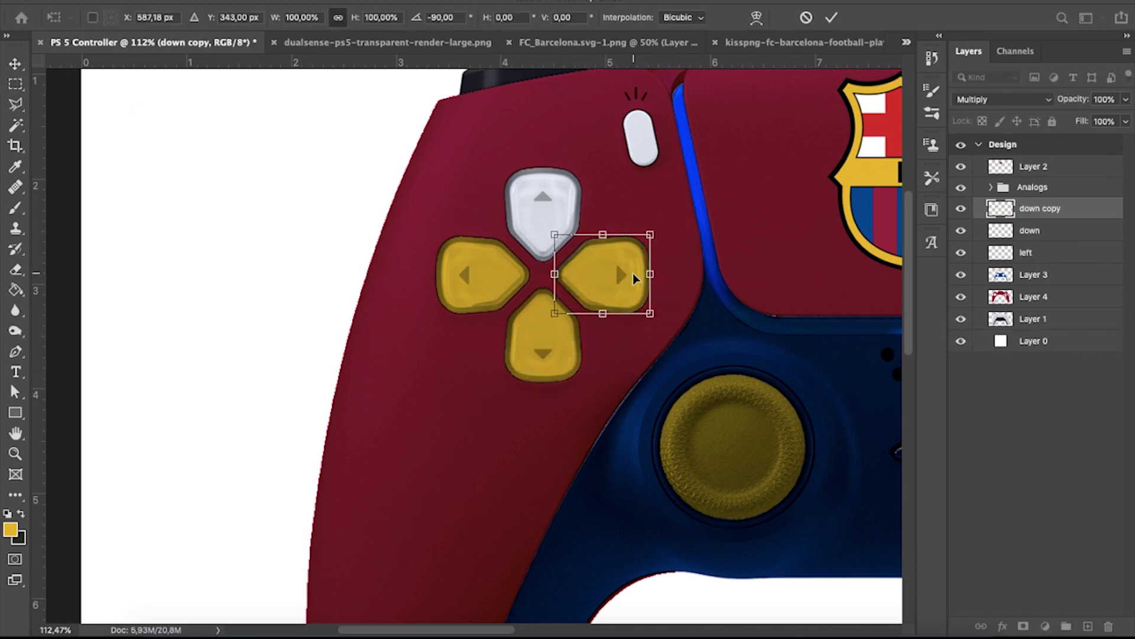
key(Return)
Name that copy 'right' and rotate another duplicate onto the up button.
text(right)
key(Return)
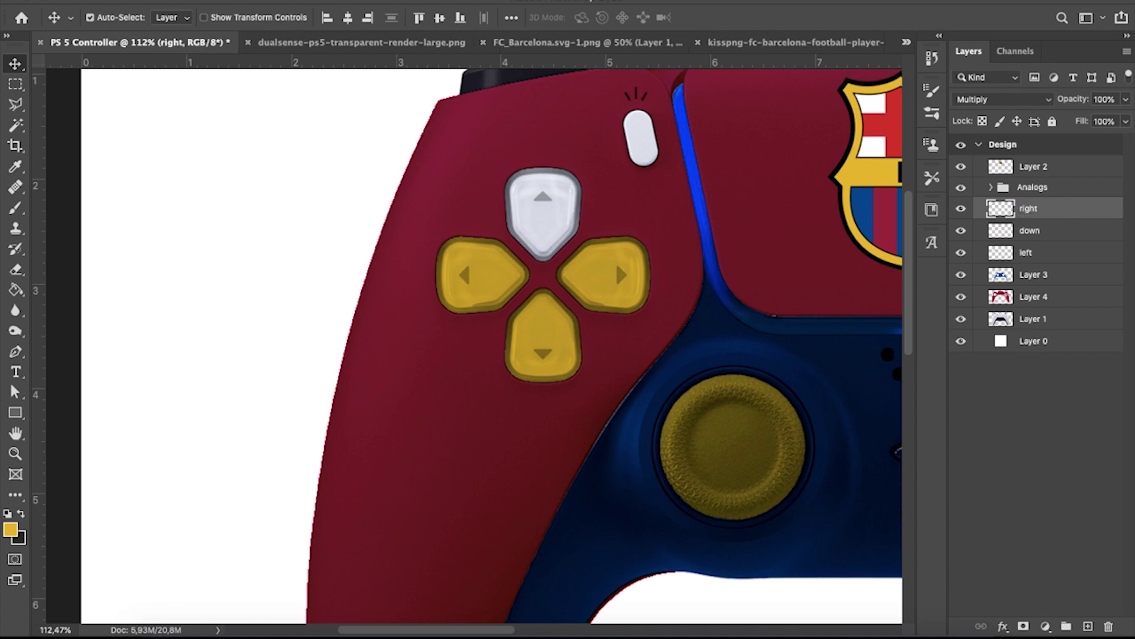
key(ctrl+j)
key(ctrl+t)
mouse_move(659, 337)
mouse_down()
mouse_move(635, 242)
mouse_move(549, 205)
mouse_up()
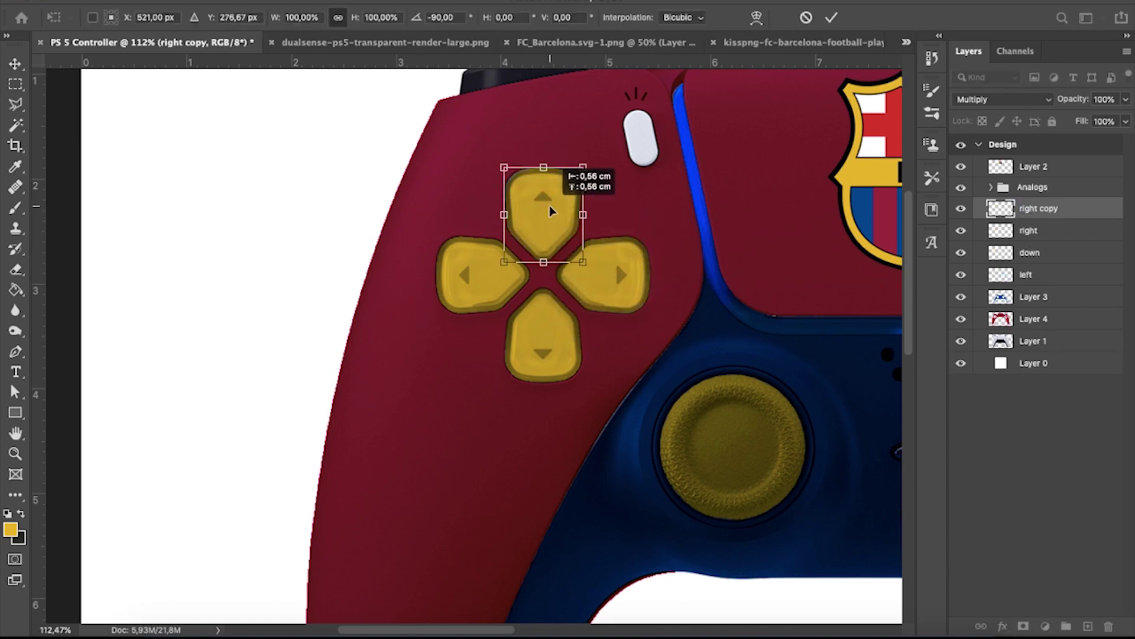
key(Return)
scroll(642, 241, down, 1)
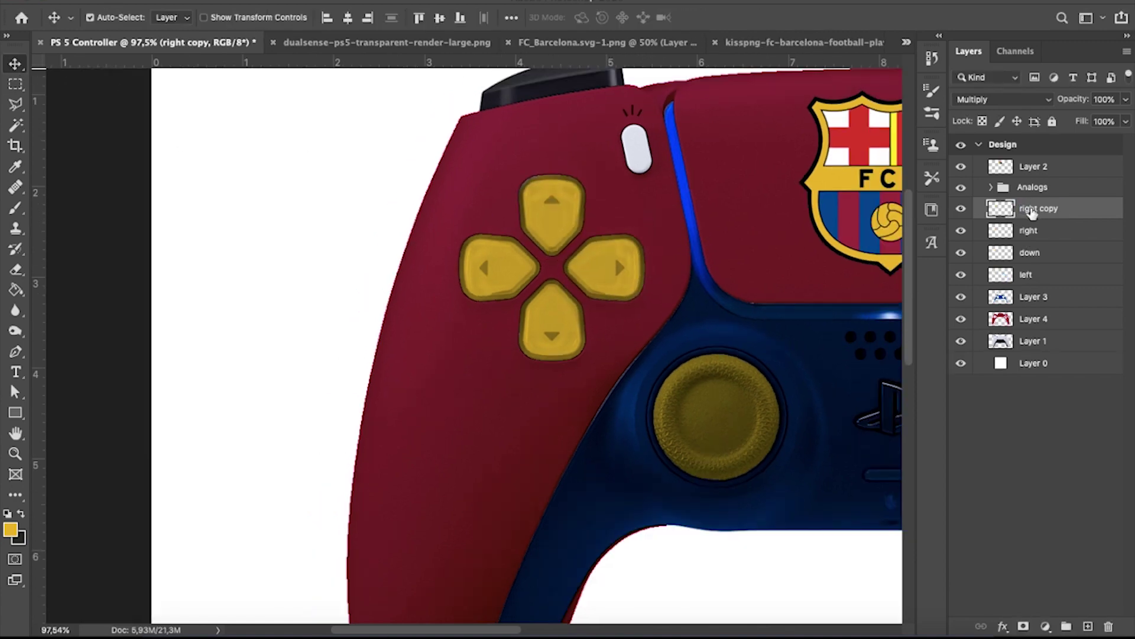
Group the four D-pad button layers into a group named Arrows.
key(Return)
shift+click(1026, 274)
click(1066, 626)
double_click(1031, 207)
text(Arrows)
key(Return)
Rename the crest layer to Logo.
double_click(1033, 166)
text(Logo)
key(Return)
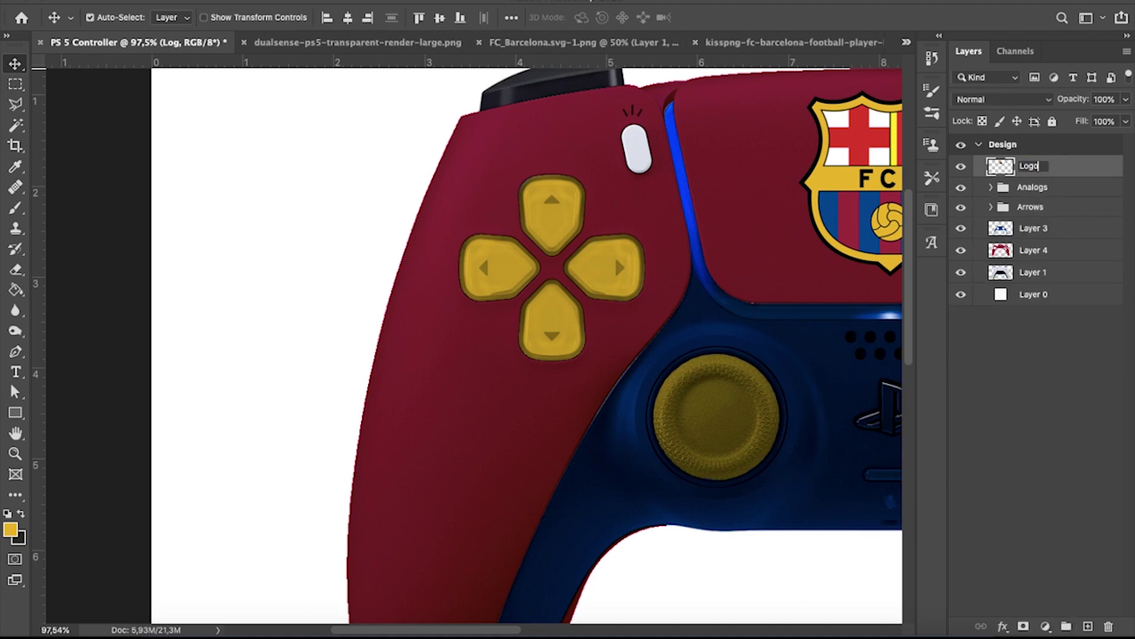
Create a new empty layer positioned below the Logo layer.
scroll(636, 306, down, 1)
scroll(633, 308, right, 2)
scroll(635, 305, right, 1)
scroll(636, 304, right, 2)
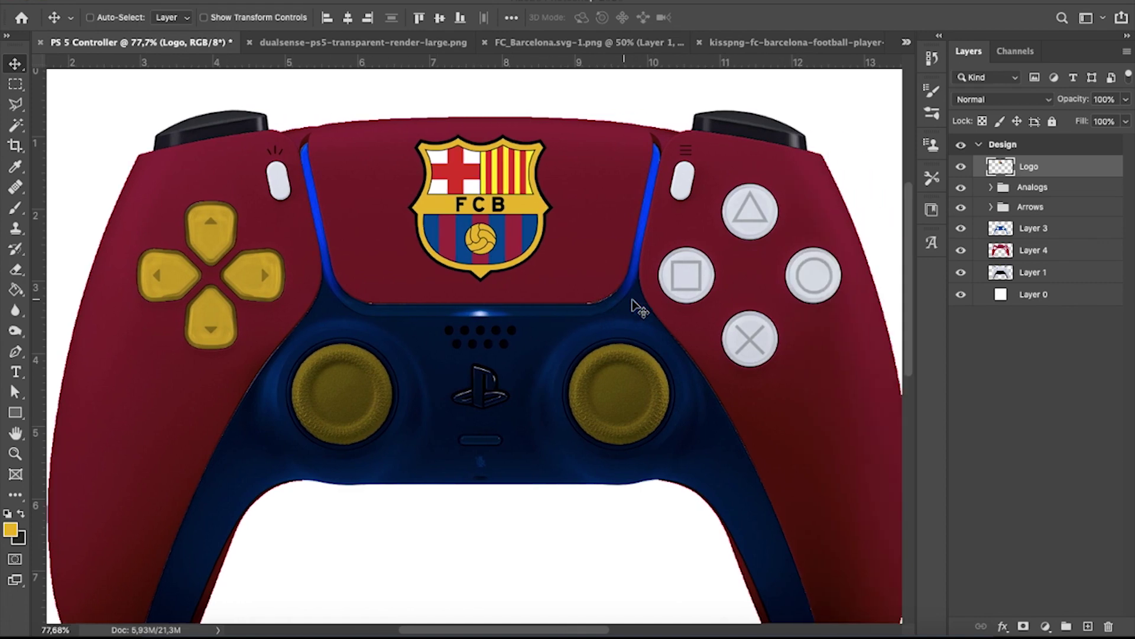
scroll(591, 307, right, 1)
scroll(568, 302, right, 1)
scroll(589, 242, right, 1)
scroll(594, 240, right, 2)
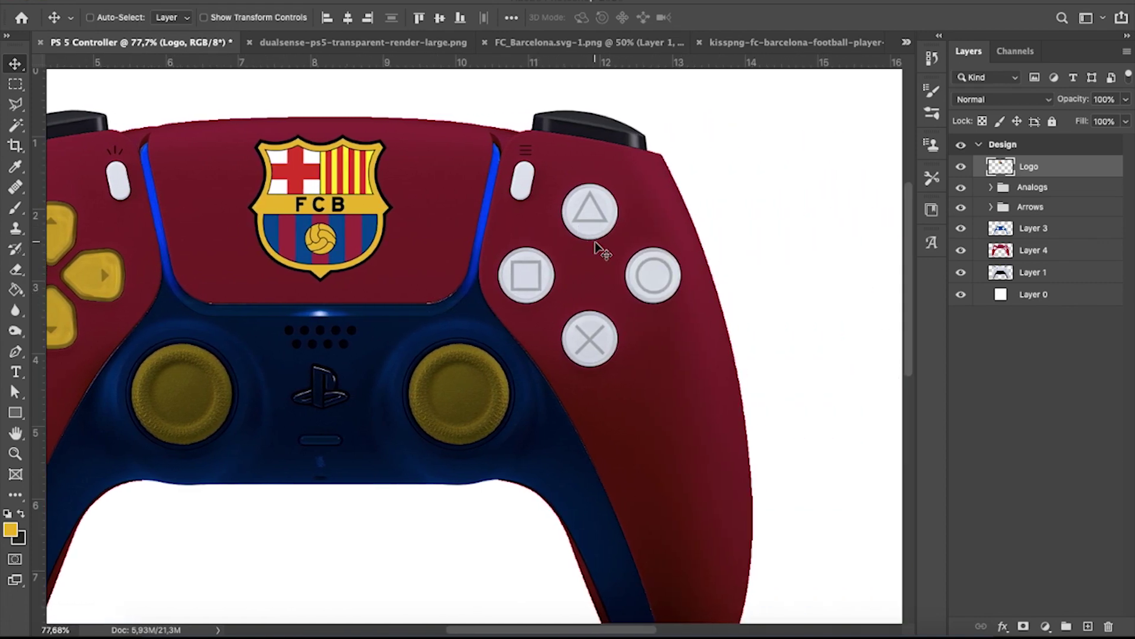
scroll(597, 247, right, 1)
scroll(598, 251, up, 4)
scroll(597, 253, down, 1)
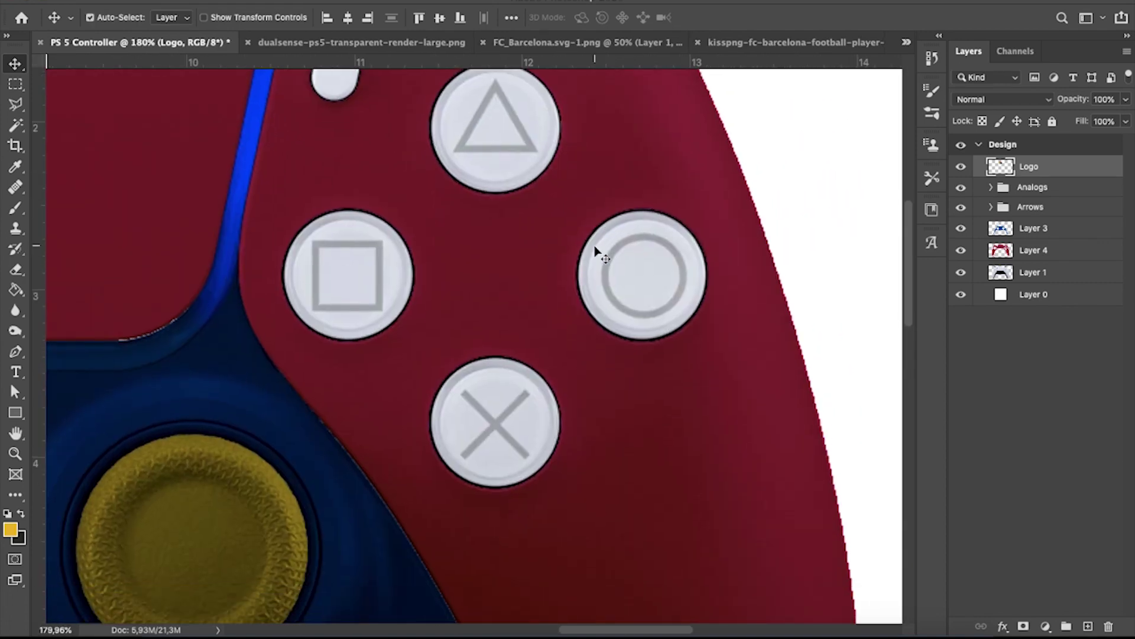
scroll(597, 253, down, 1)
scroll(598, 254, up, 3)
scroll(597, 252, up, 1)
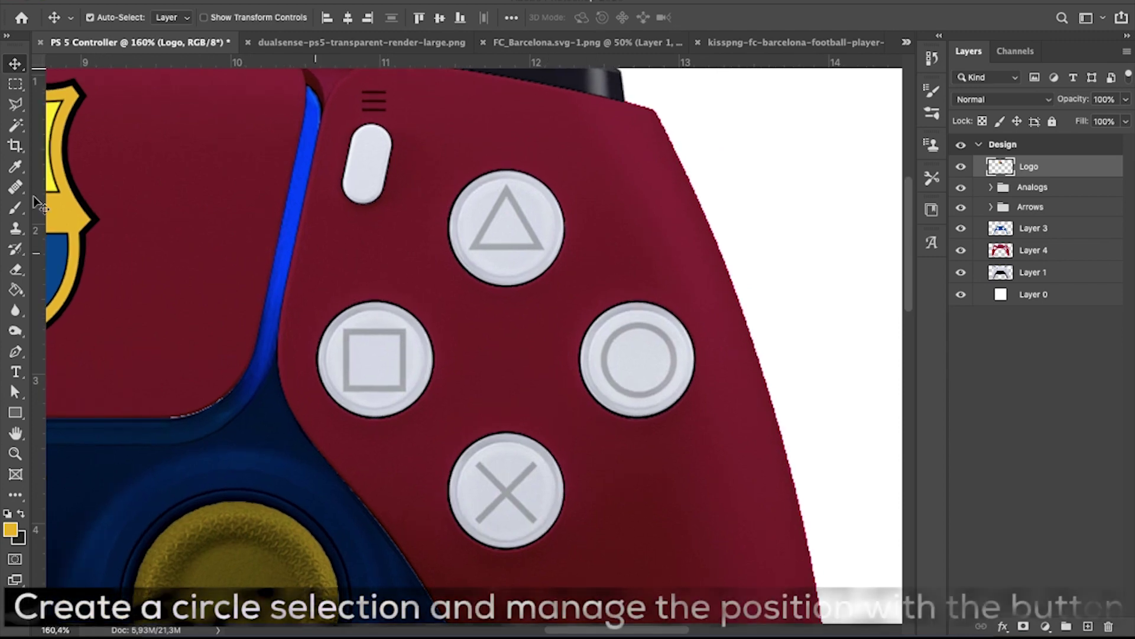
click(15, 84)
right_click(15, 84)
click(68, 98)
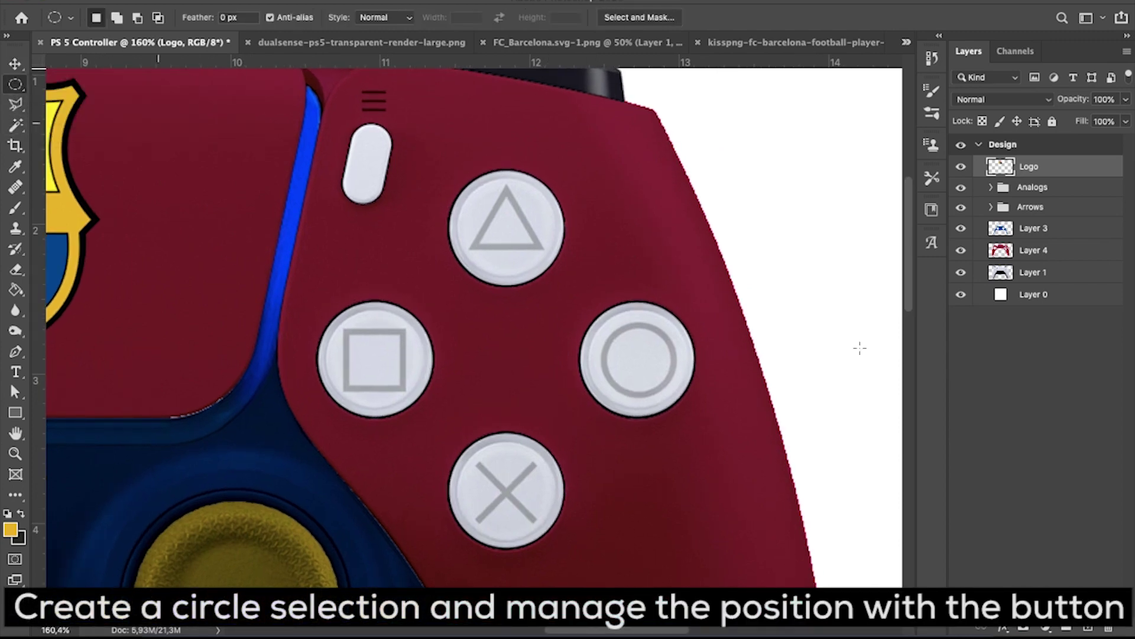
click(1088, 629)
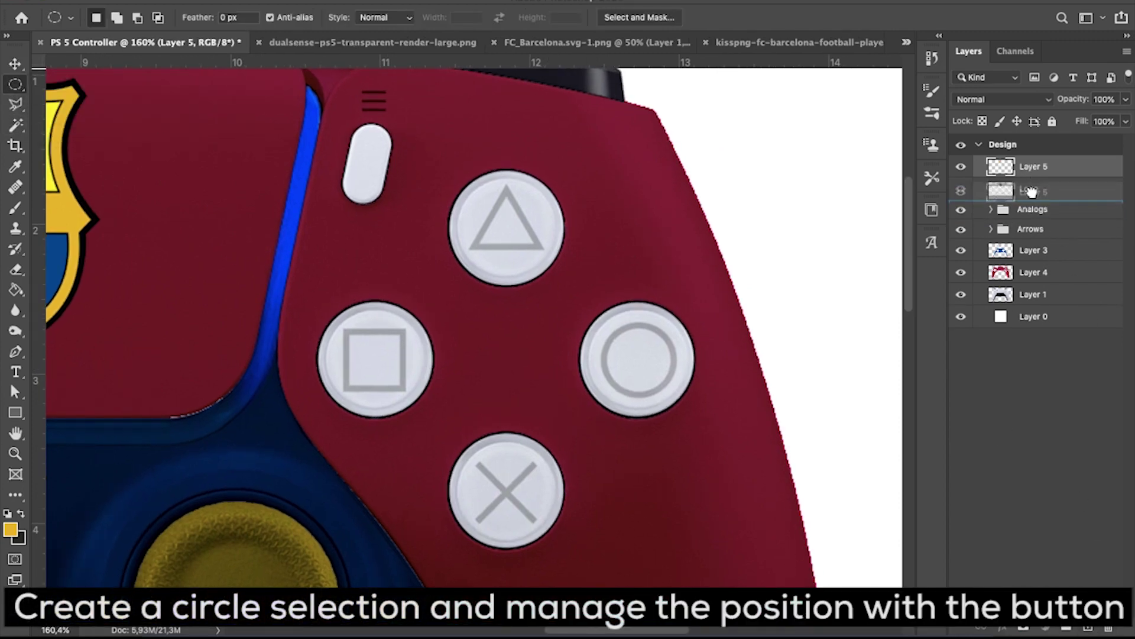
drag(1032, 171, 1034, 196)
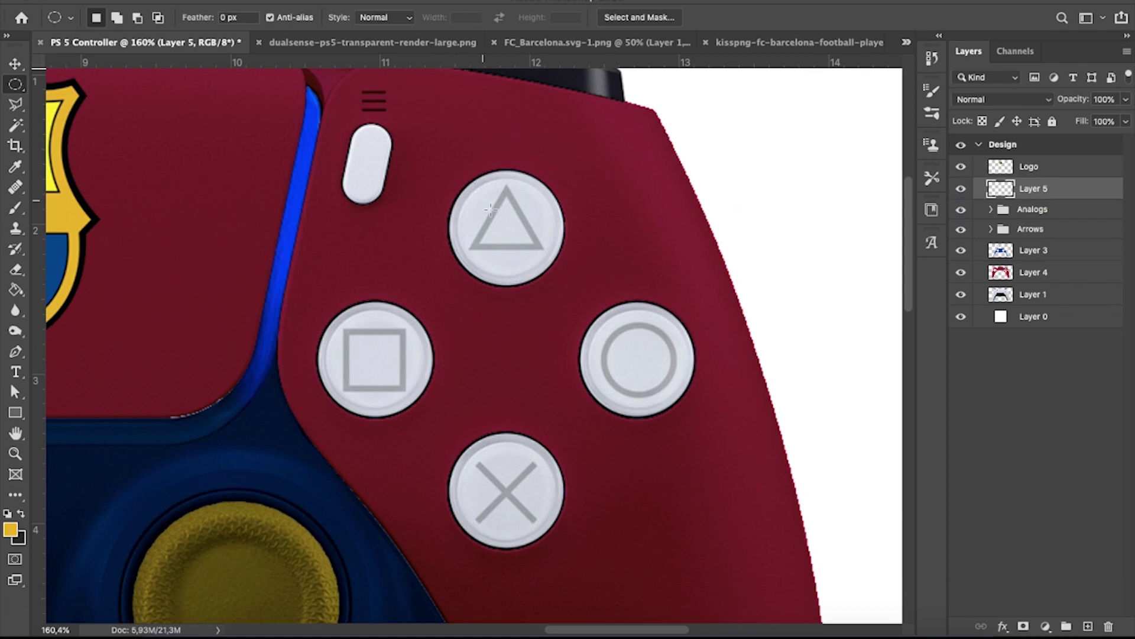
Select a circle around the triangle button and fill it with gold.
drag(440, 155, 567, 286)
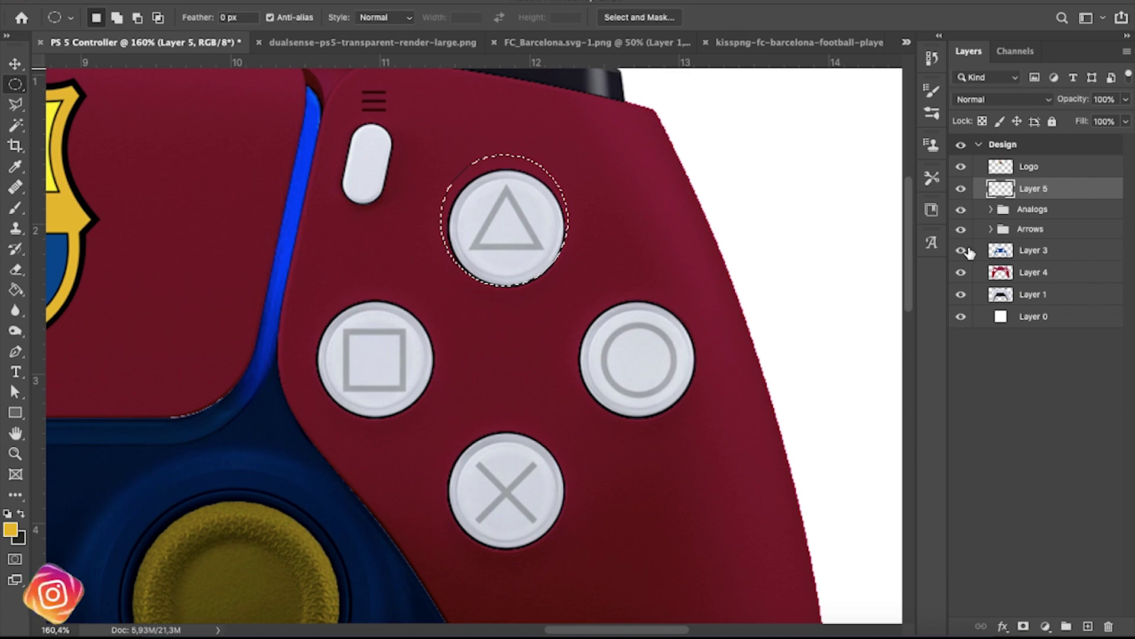
click(15, 290)
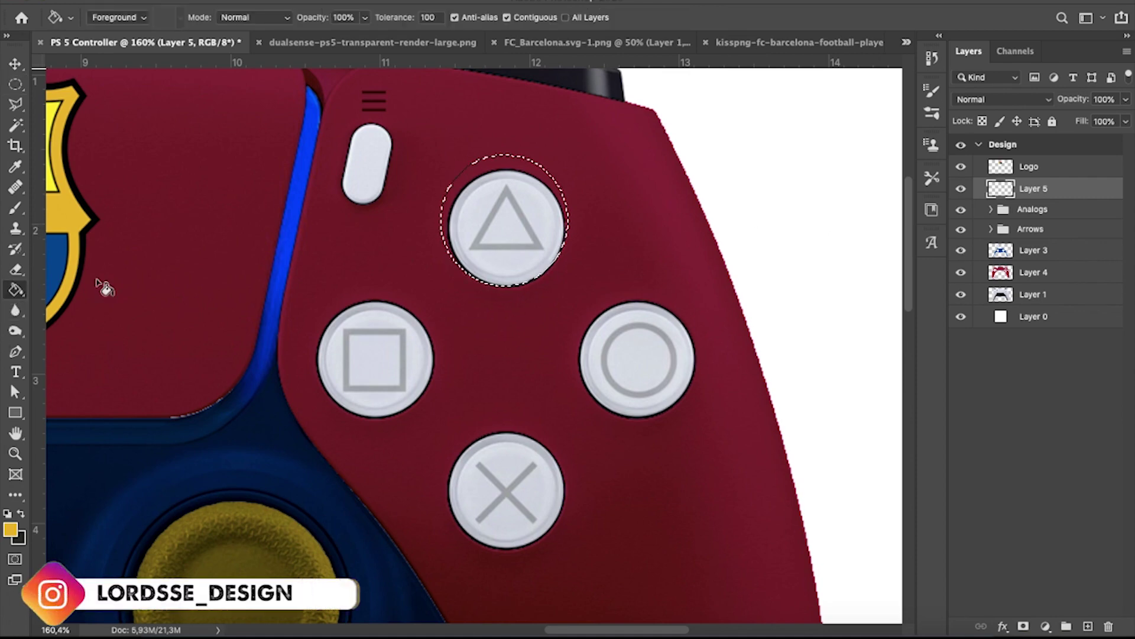
click(488, 242)
Free-transform the gold circle to roughly fit the triangle button.
key(ctrl+t)
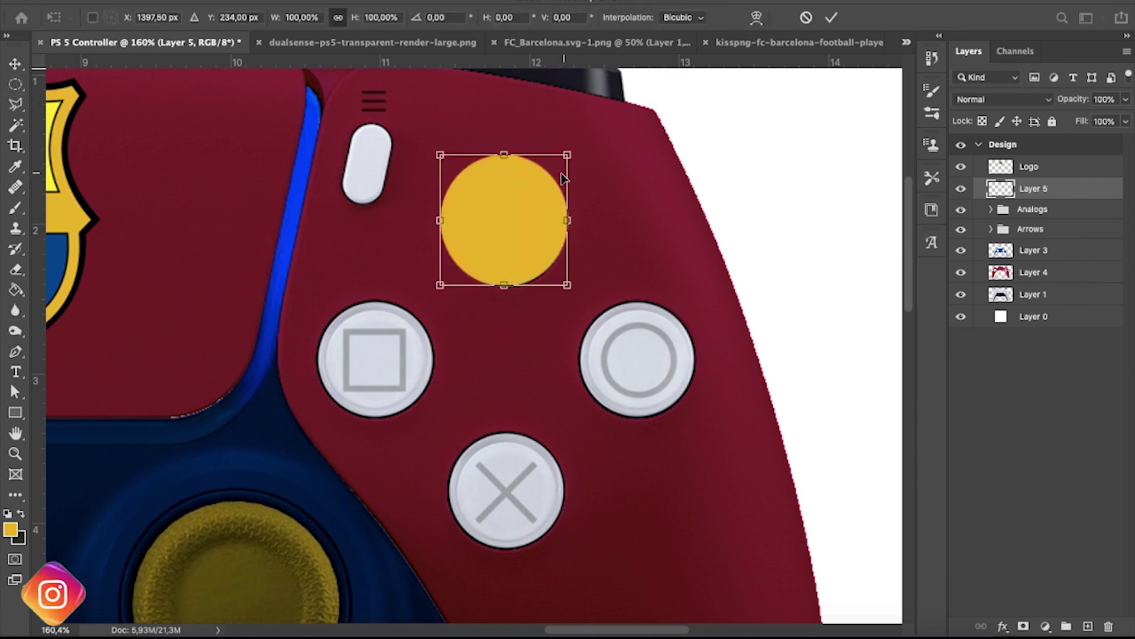
drag(504, 155, 509, 166)
drag(440, 226, 443, 222)
scroll(519, 223, up, 5)
drag(487, 412, 490, 418)
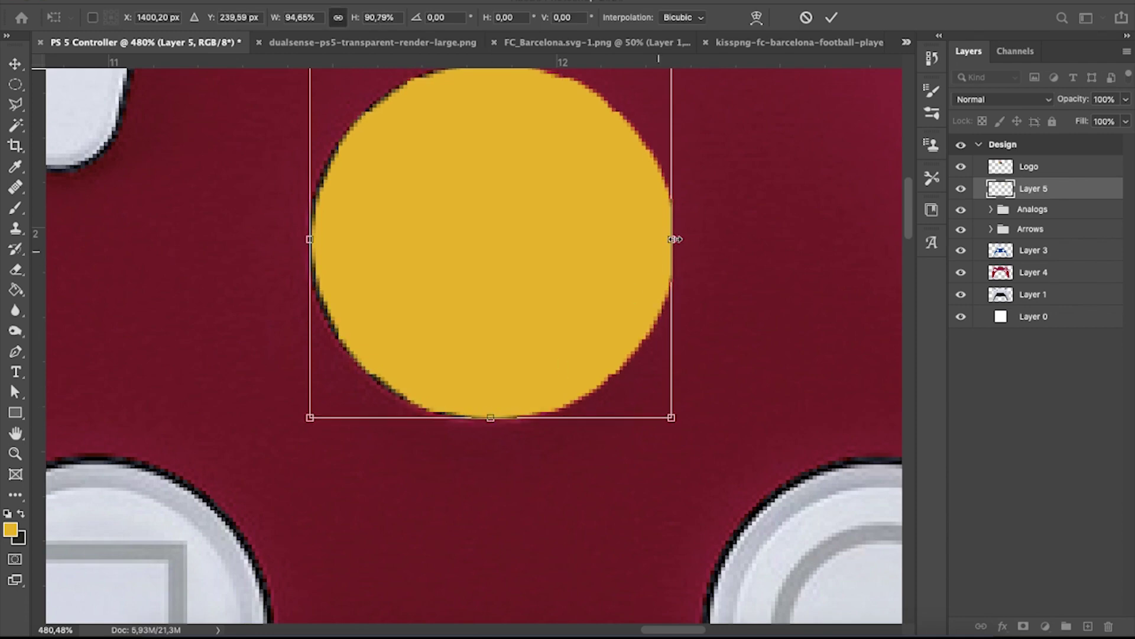
drag(674, 239, 666, 240)
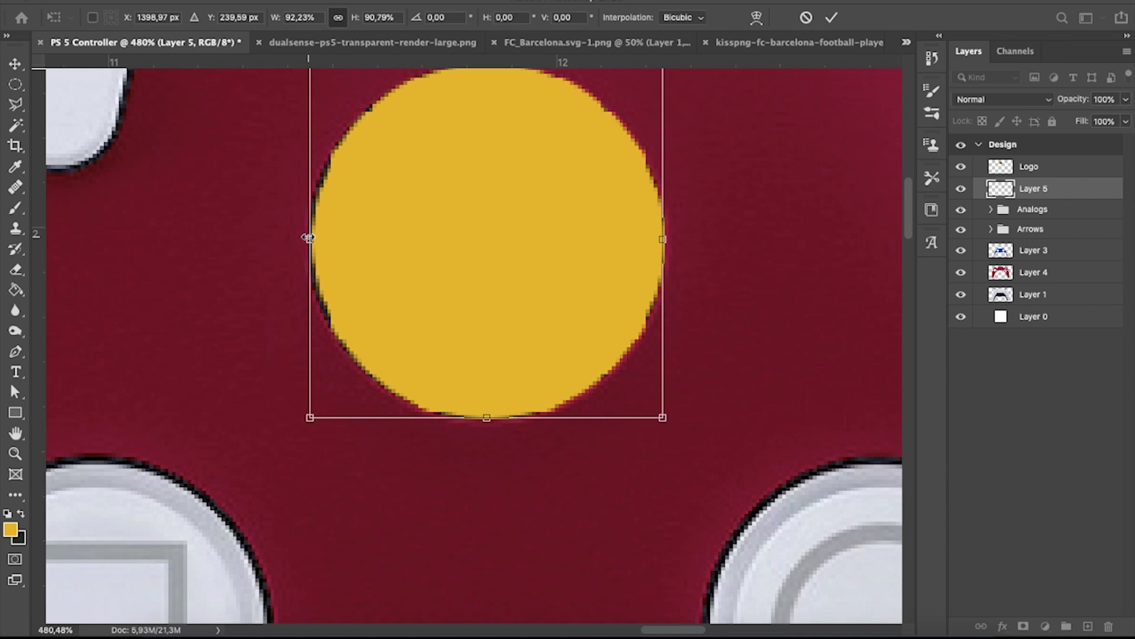
drag(307, 237, 306, 237)
scroll(452, 265, up, 3)
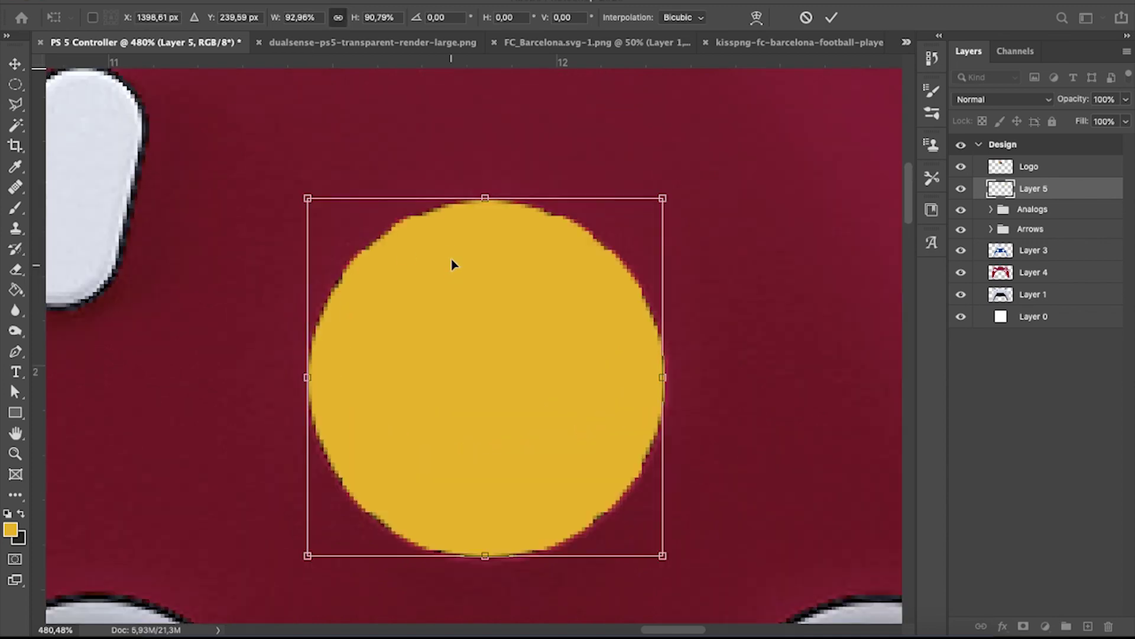
drag(486, 199, 486, 201)
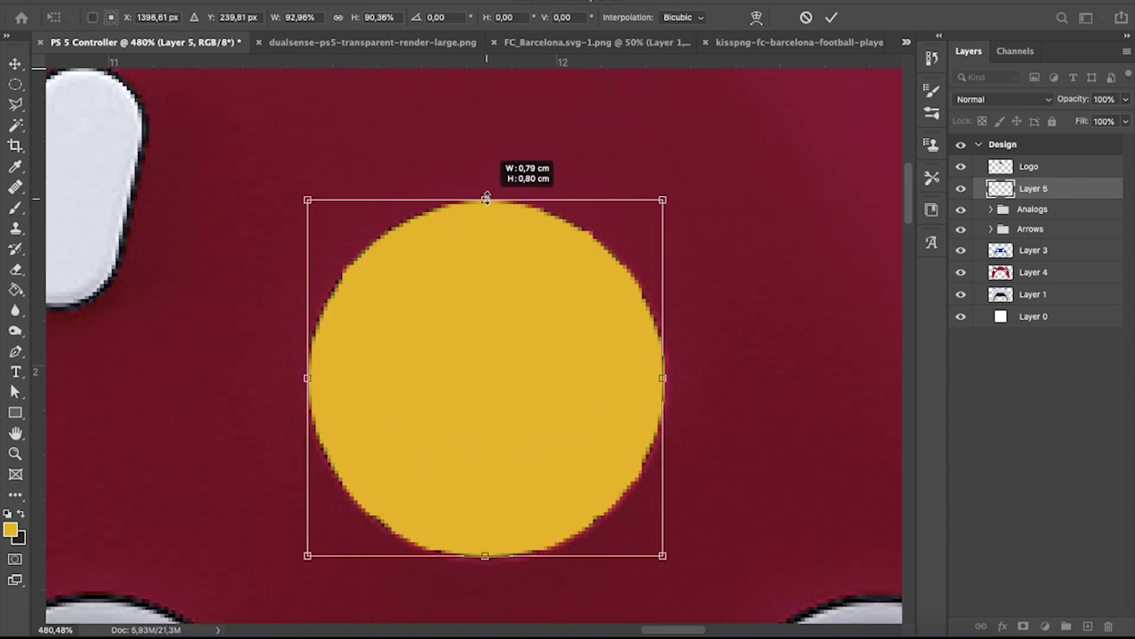
scroll(470, 276, down, 2)
key(Return)
Nudge the circle into place and even it out to a 0.80 cm circle.
scroll(356, 202, down, 1)
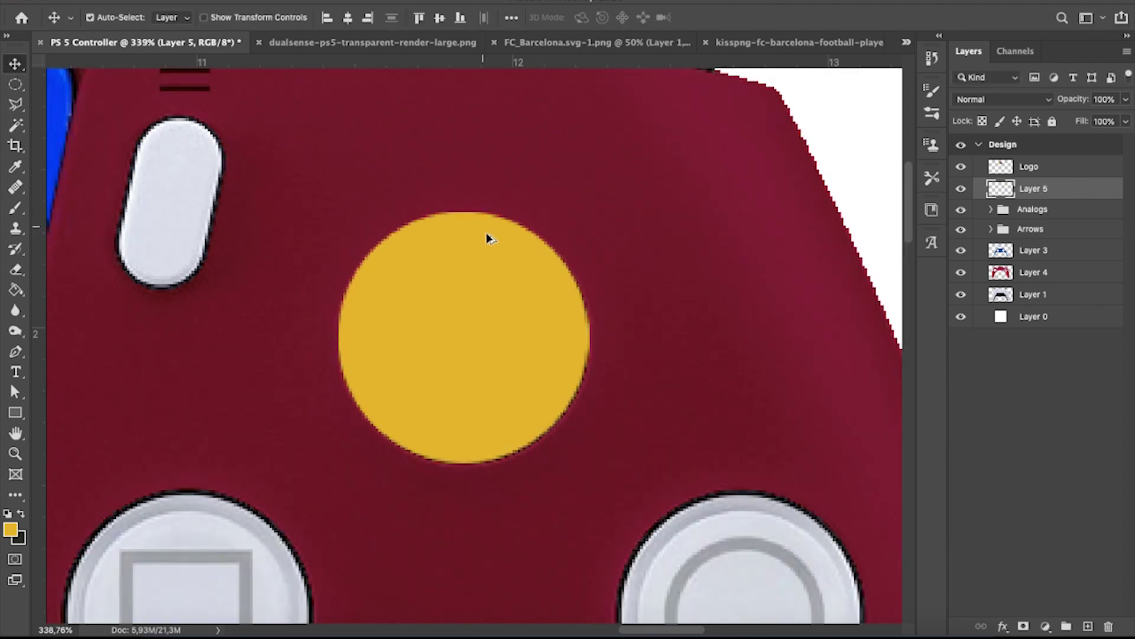
key(Down)
key(Down)
key(Up)
scroll(466, 286, down, 3)
key(ctrl+t)
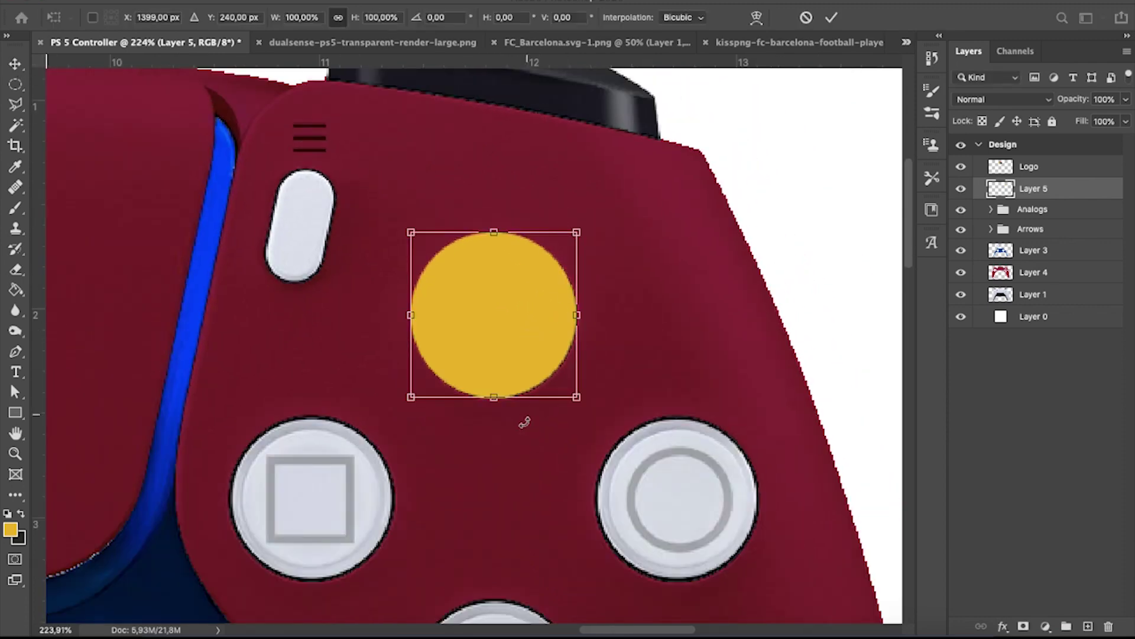
drag(487, 405, 488, 397)
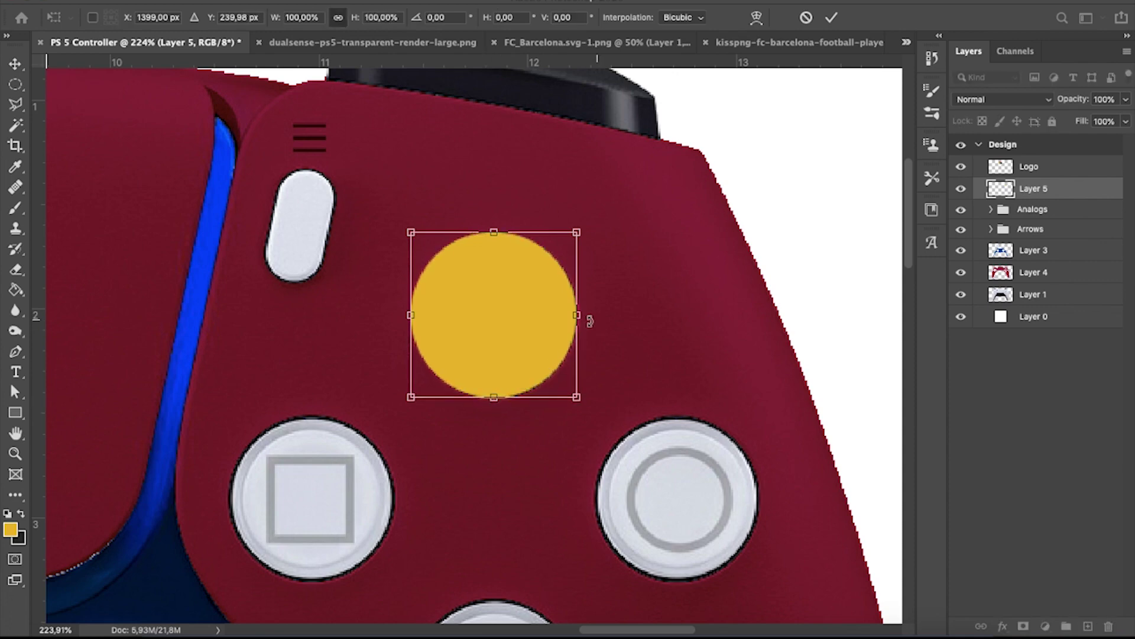
drag(587, 320, 583, 319)
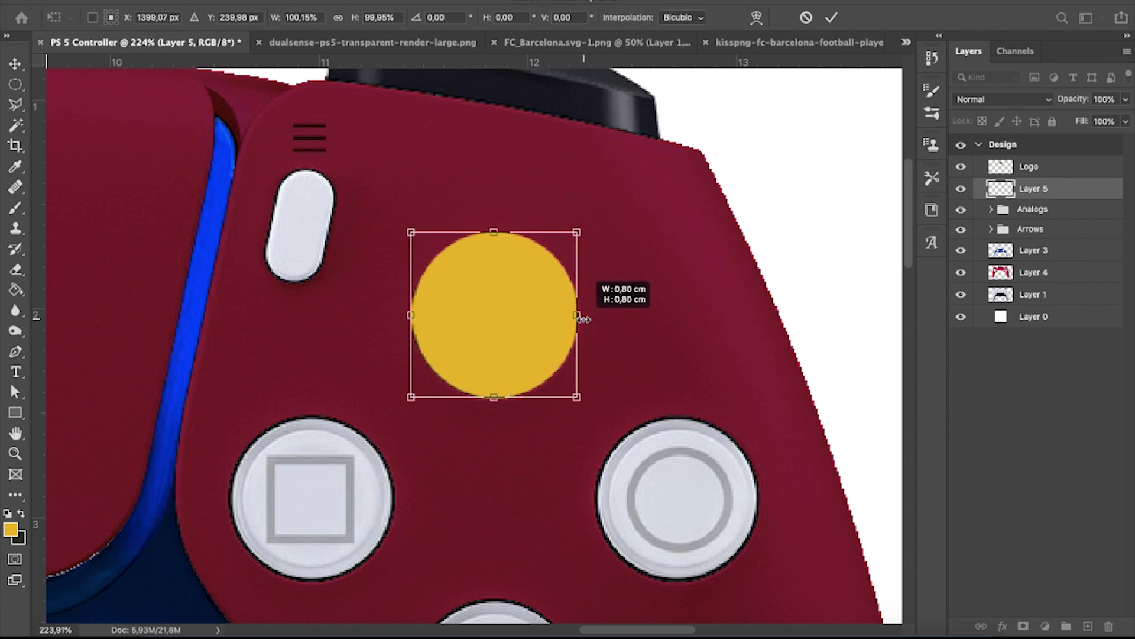
click(24, 67)
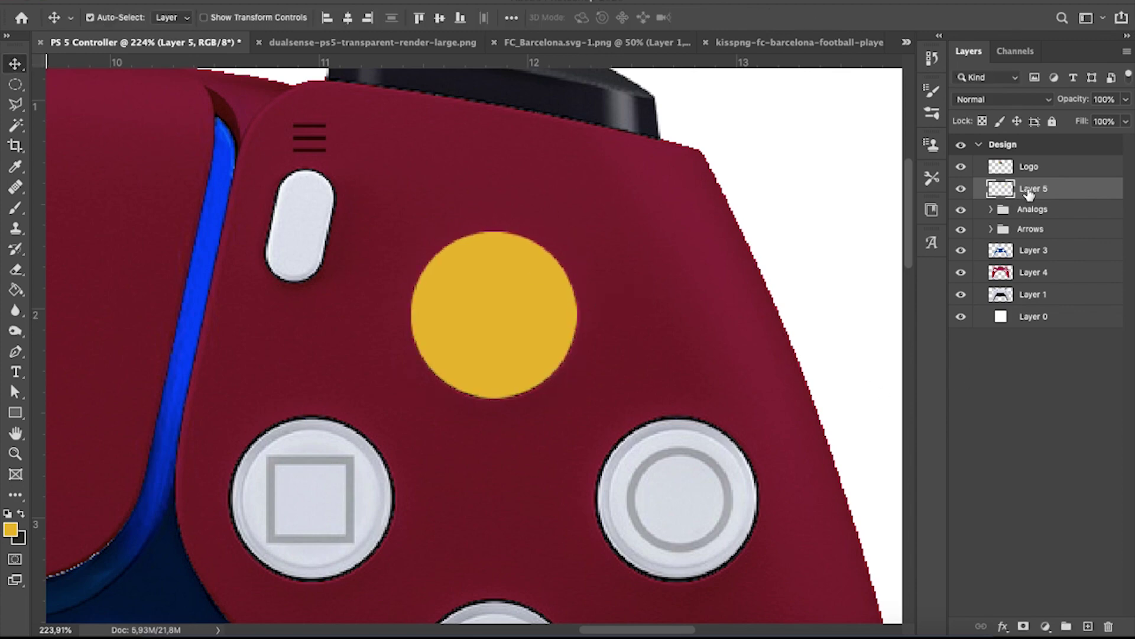
Set the gold circle layer's blend mode to Multiply.
right_click(1029, 192)
click(1002, 99)
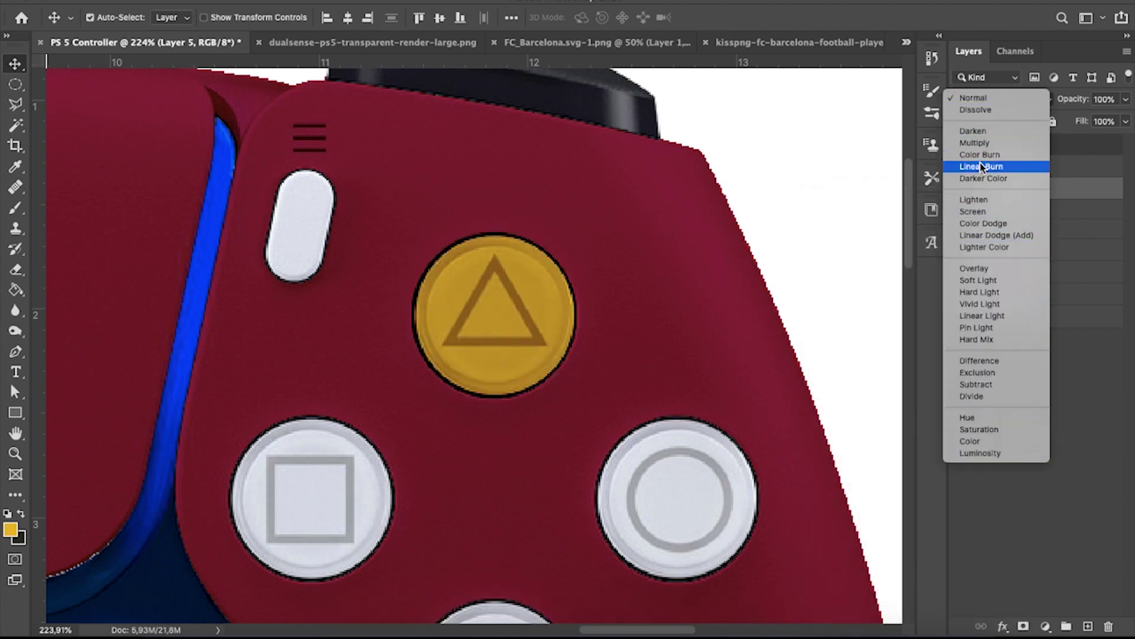
click(976, 142)
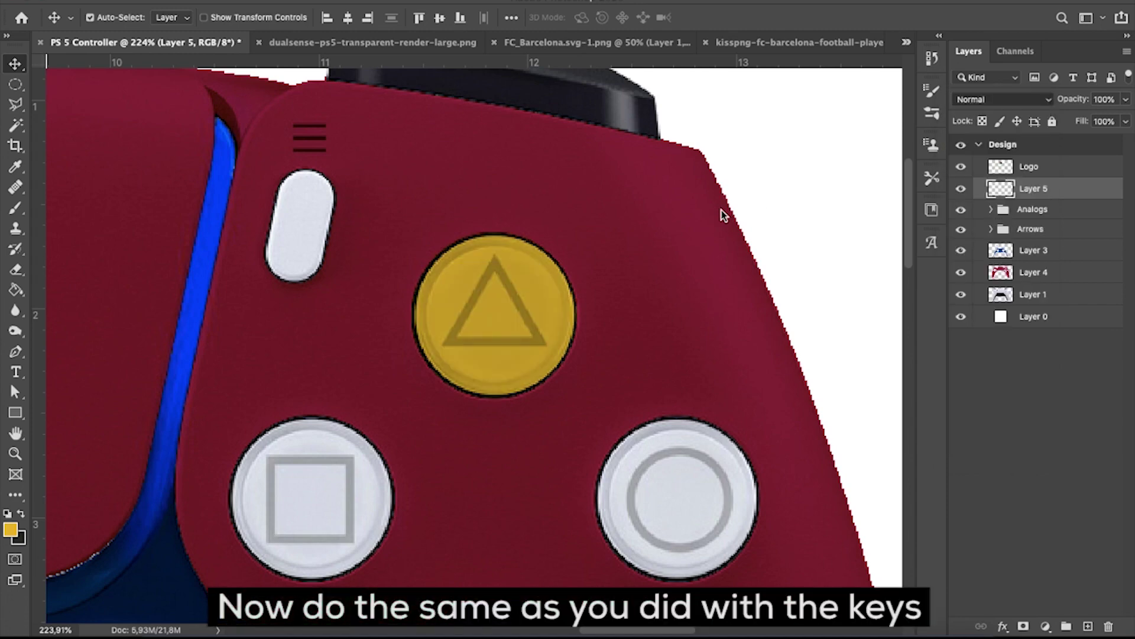
scroll(722, 217, down, 2)
Duplicate the circle, name the original layer Up, and move the copy onto the circle button.
key(ctrl+j)
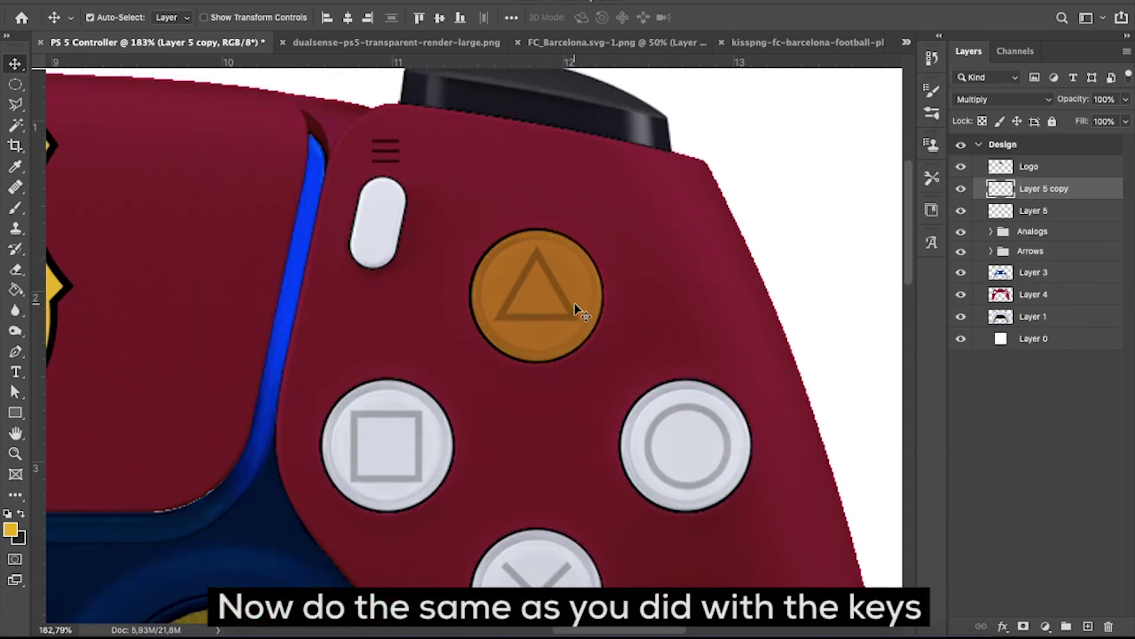
double_click(1036, 210)
text(Up)
key(Return)
click(1044, 188)
mouse_move(536, 296)
mouse_down()
mouse_move(686, 446)
mouse_move(534, 588)
mouse_up()
text(t)
key(Return)
Copy the circle onto the remaining buttons, naming the layers Down, Right and Left.
key(ctrl+j)
scroll(535, 589, down, 3)
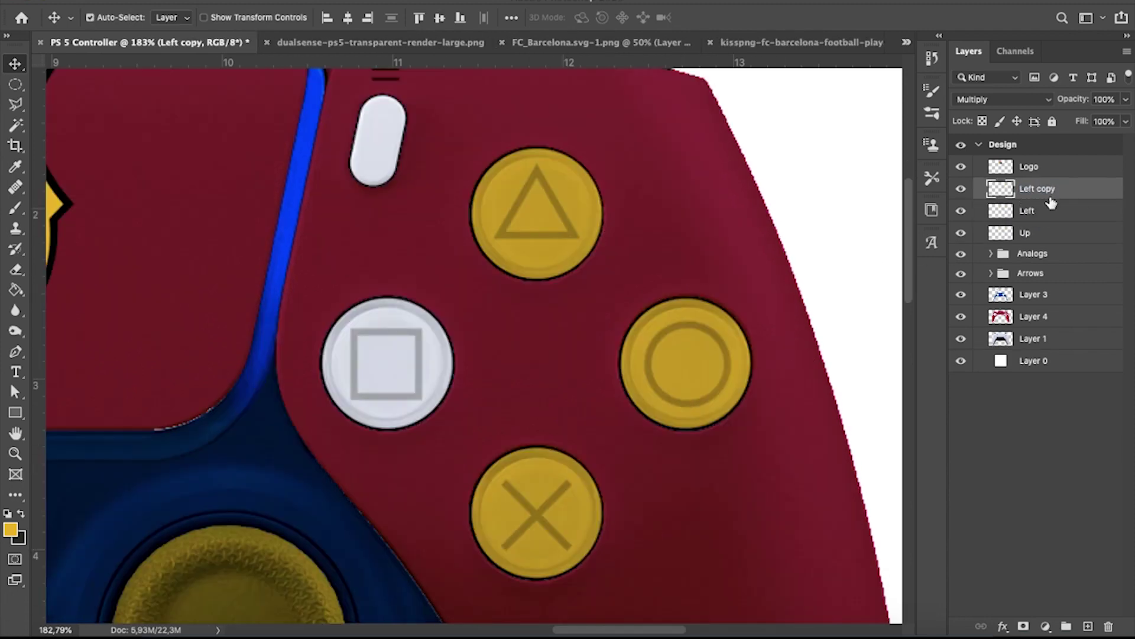
key(Return)
key(ctrl+j)
drag(536, 512, 387, 364)
double_click(1029, 232)
text(Right)
key(Return)
click(414, 356)
text(t)
key(Return)
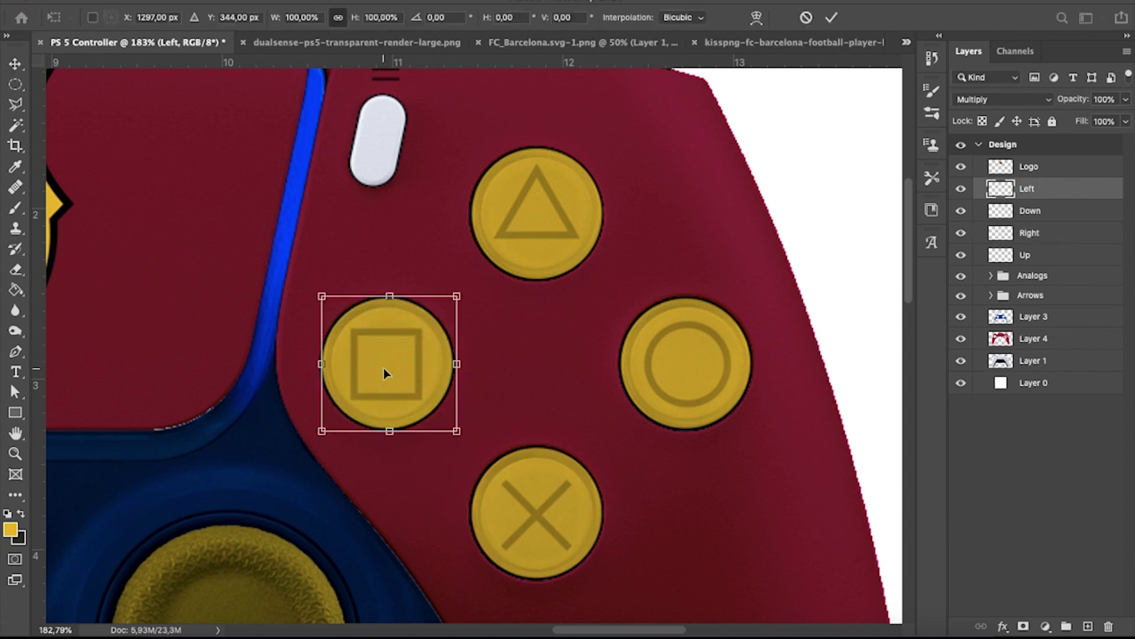
Select all four gold button circle layers.
scroll(385, 368, down, 5)
scroll(435, 348, up, 1)
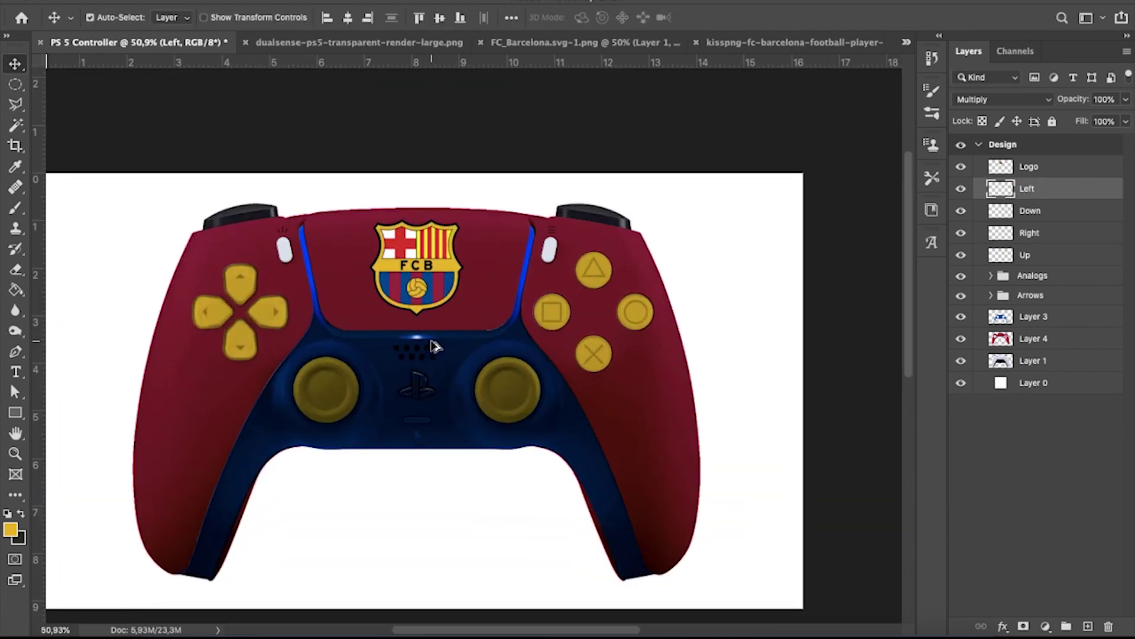
scroll(553, 251, up, 10)
scroll(552, 253, down, 2)
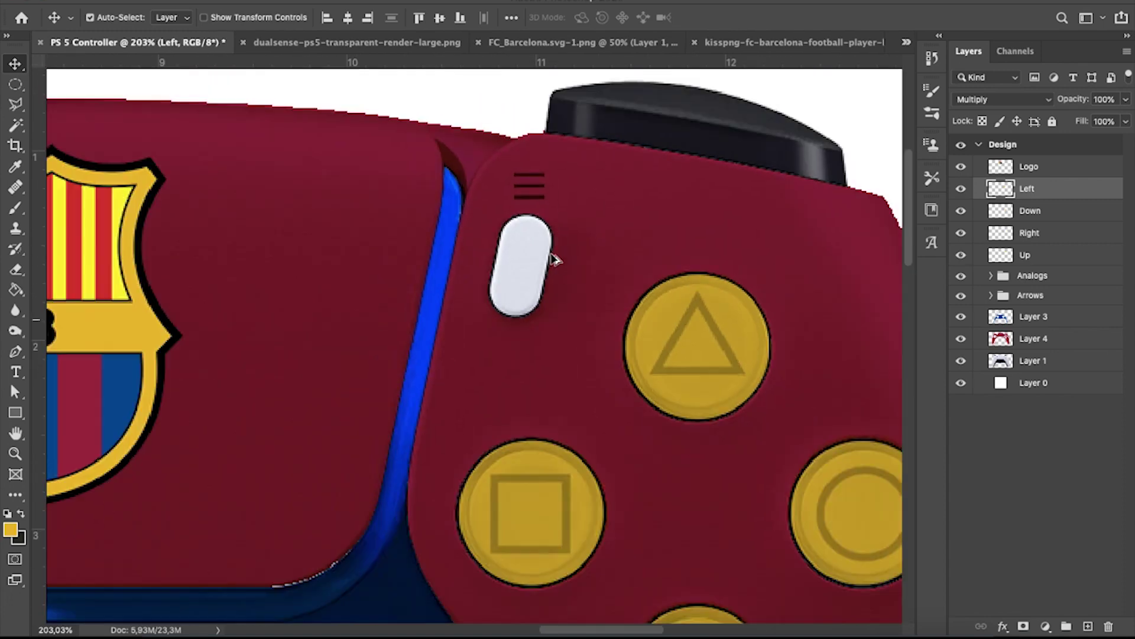
scroll(636, 299, up, 2)
shift+click(1036, 256)
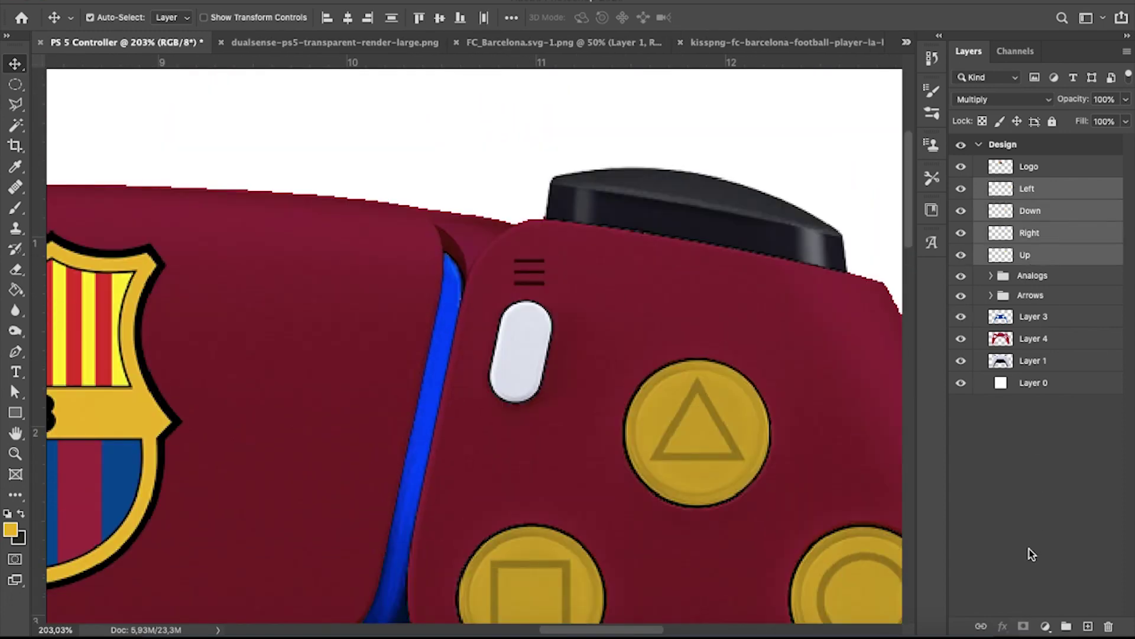
Group the four button circle layers into a group named Circles.
click(1066, 625)
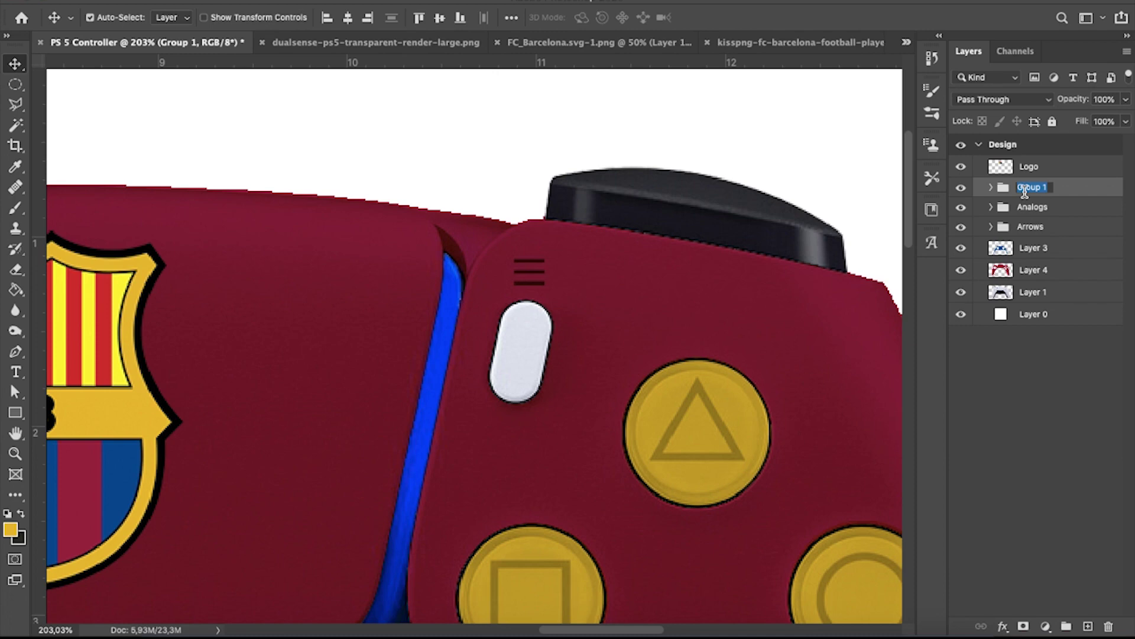
text(Circles)
key(Return)
scroll(799, 300, down, 1)
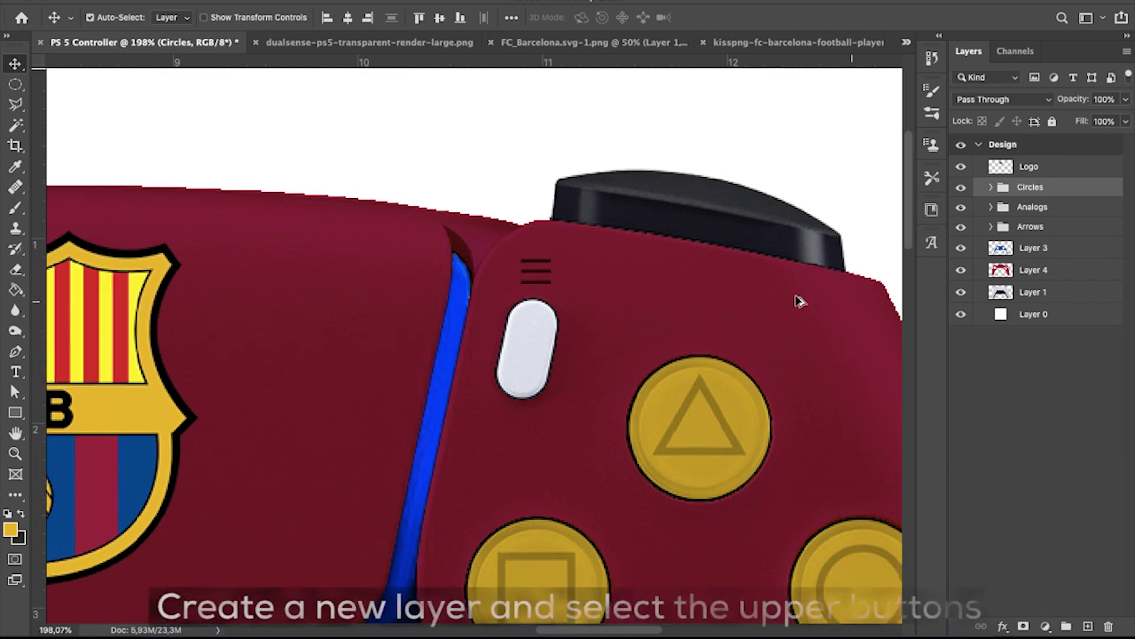
scroll(798, 299, down, 3)
Add a new layer and outline the white Options pill button with the Polygonal Lasso.
click(1088, 625)
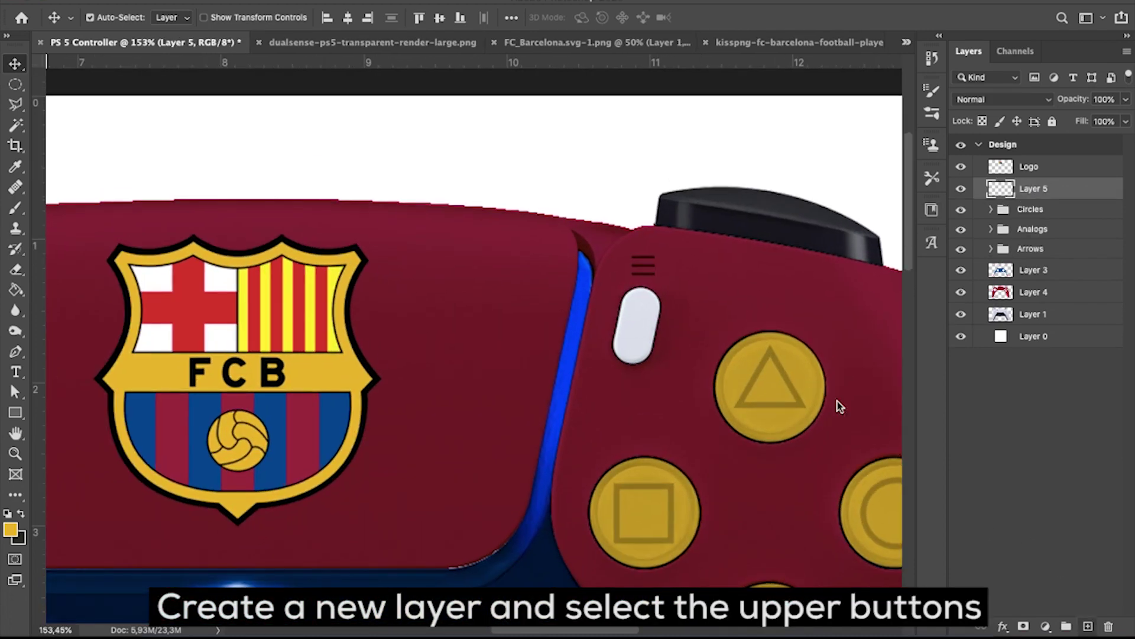
scroll(769, 379, up, 5)
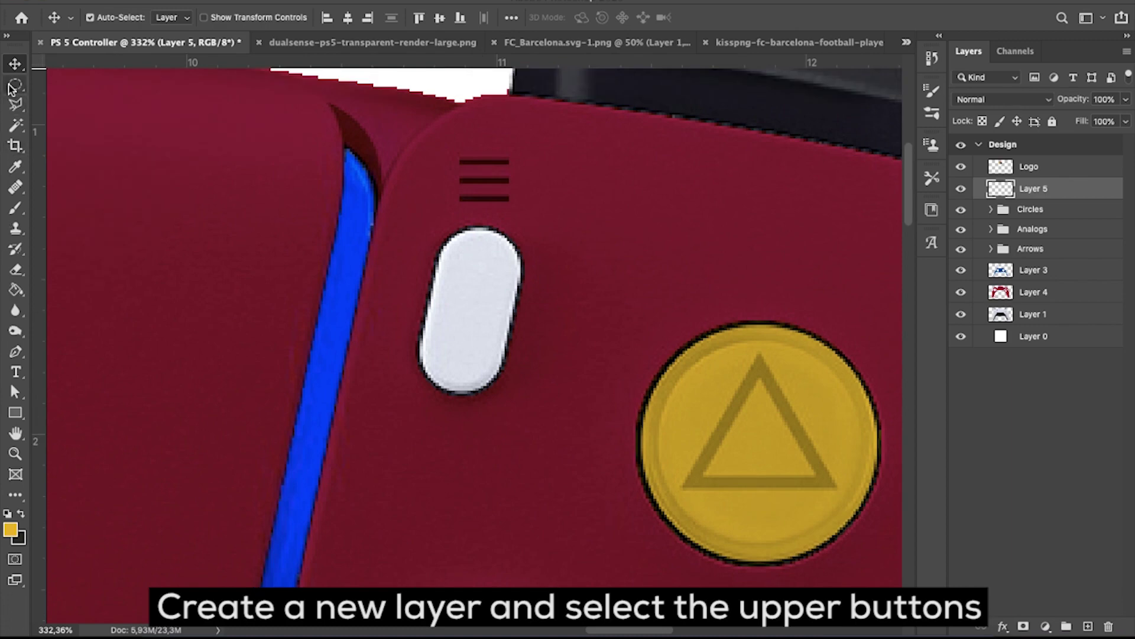
right_click(15, 85)
click(15, 103)
scroll(408, 369, up, 3)
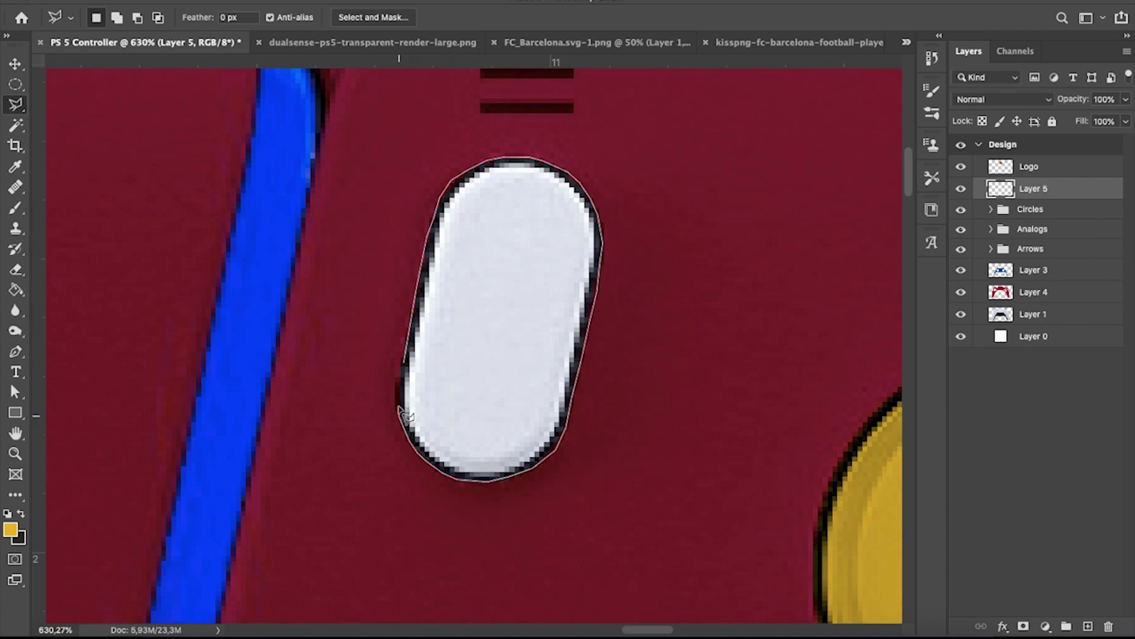
click(404, 368)
scroll(289, 392, down, 5)
scroll(654, 400, up, 2)
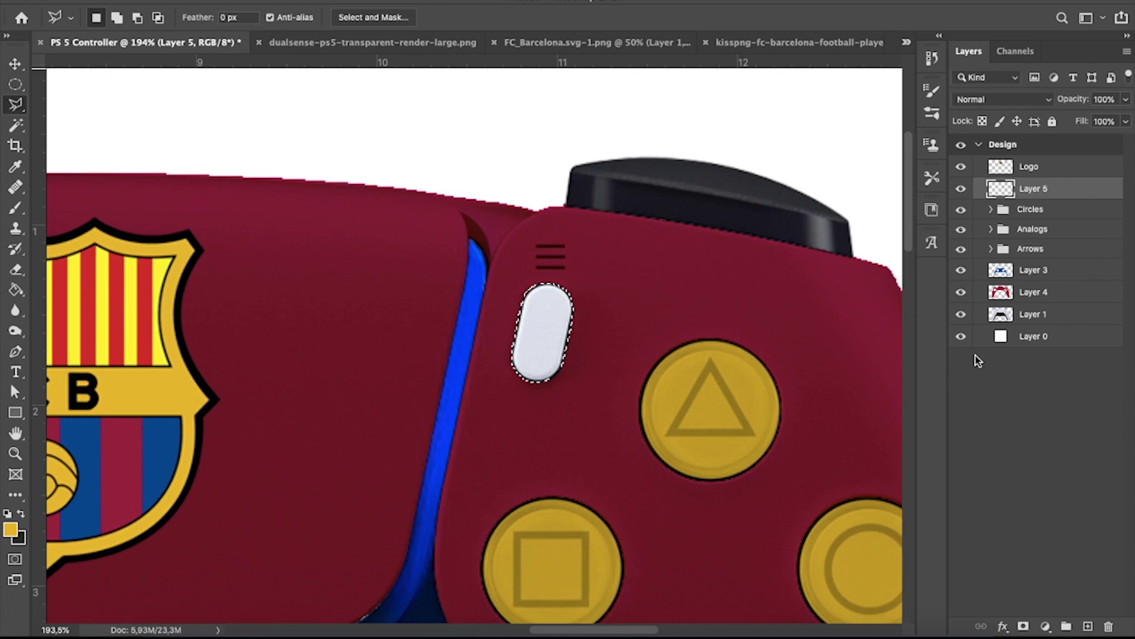
Fill the pill selection dark blue, name the layer Right, and deselect.
click(5, 530)
click(195, 449)
click(1032, 373)
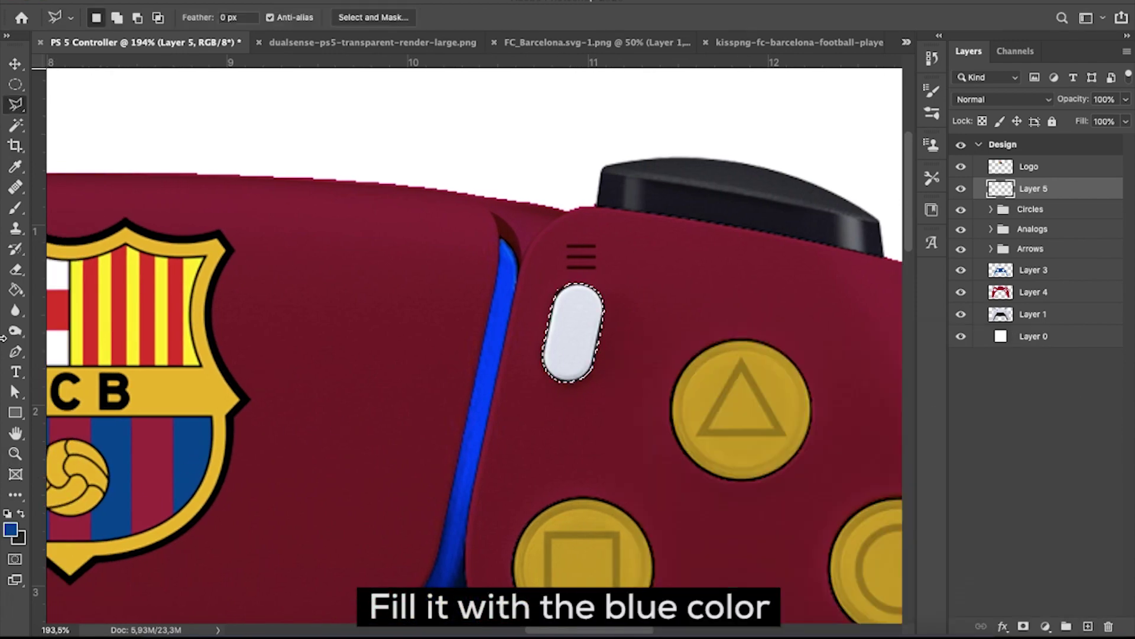
key(g)
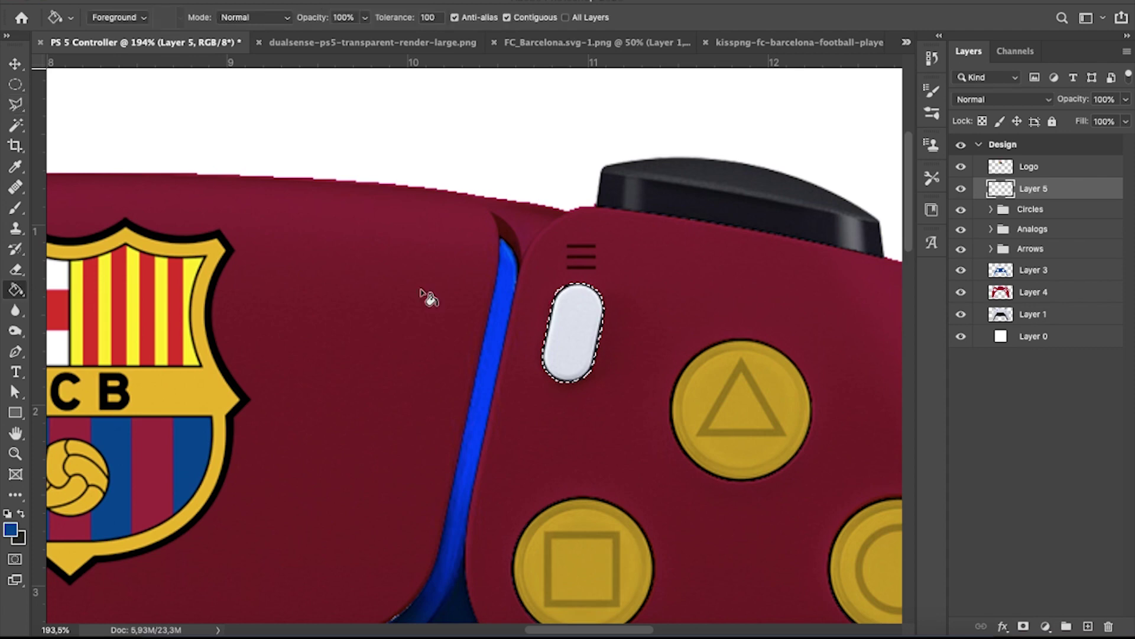
click(584, 316)
text(Right)
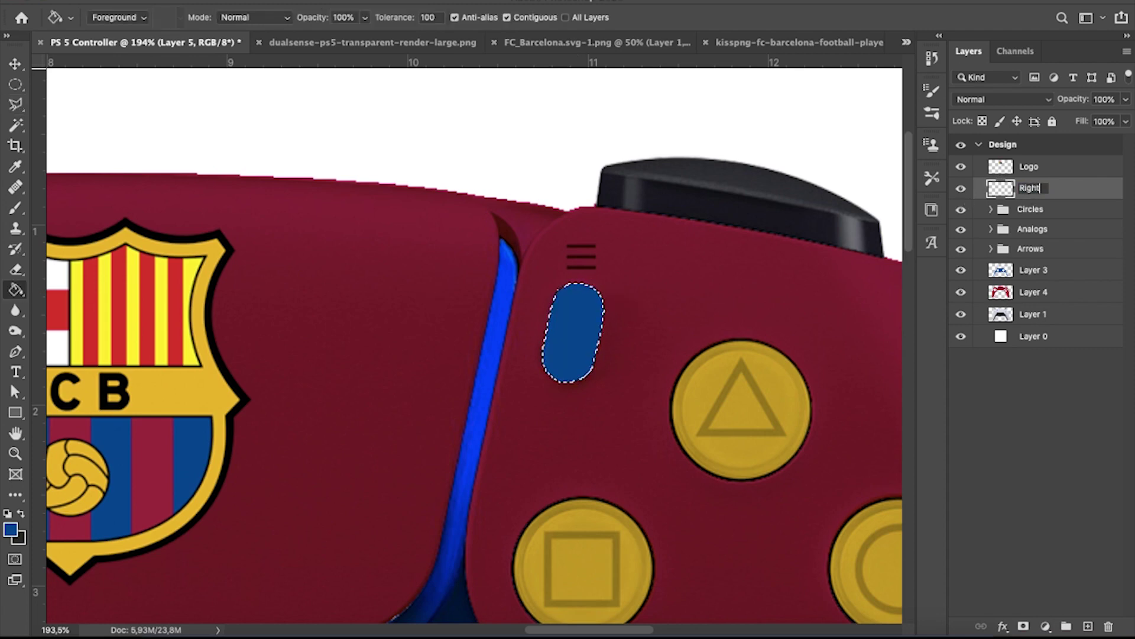
key(Return)
key(ctrl+d)
click(16, 84)
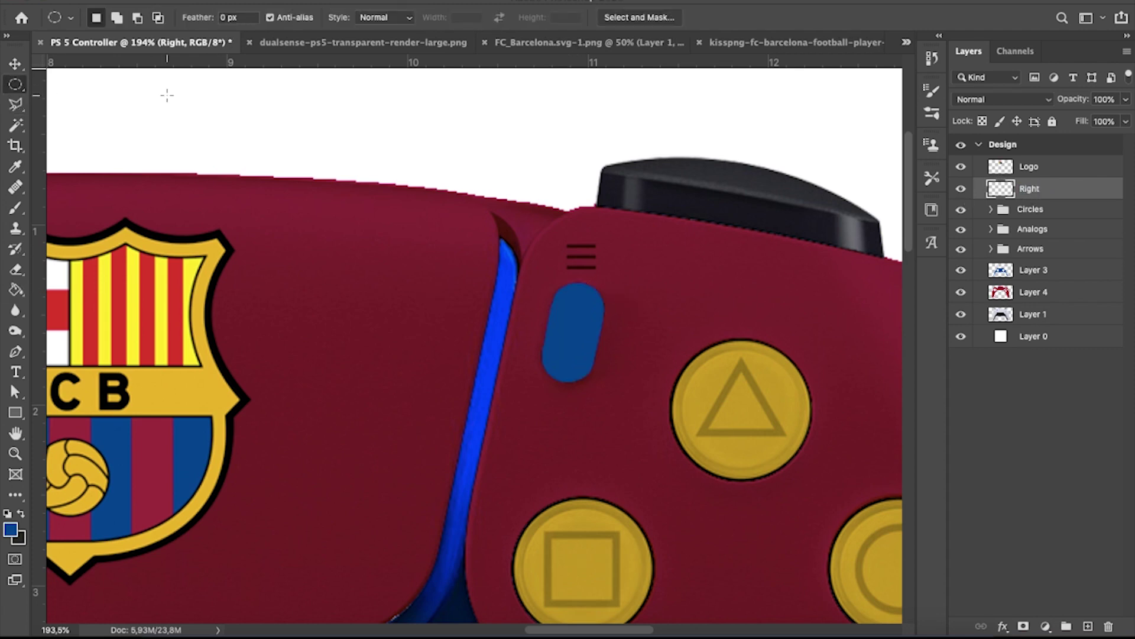
Set the Right layer to Multiply and duplicate it as a layer named Left.
click(1000, 99)
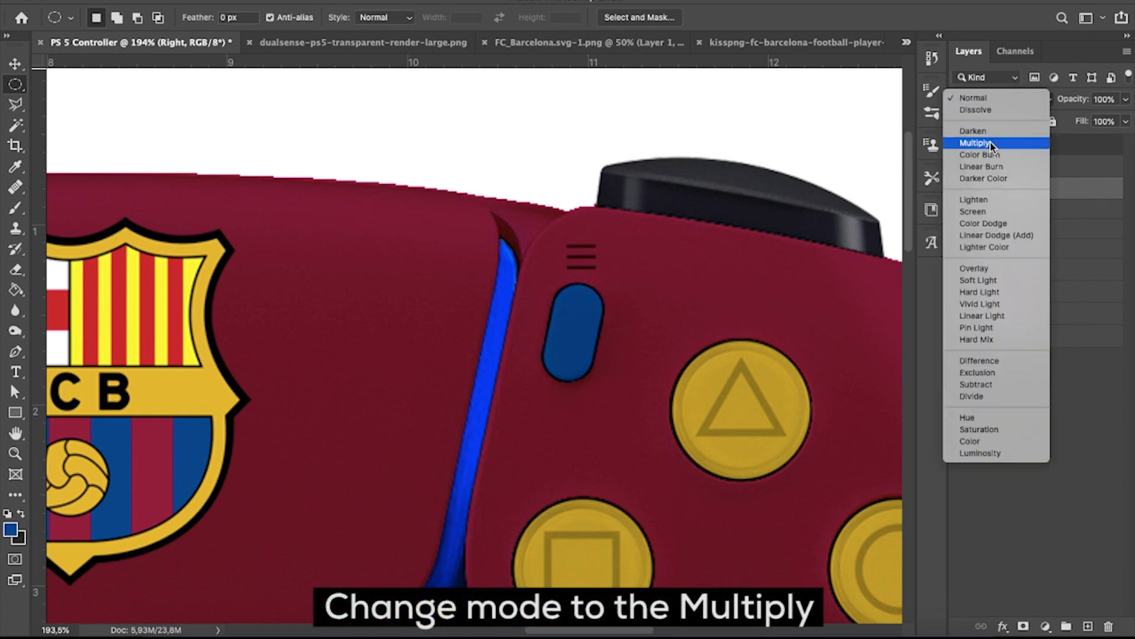
key(Escape)
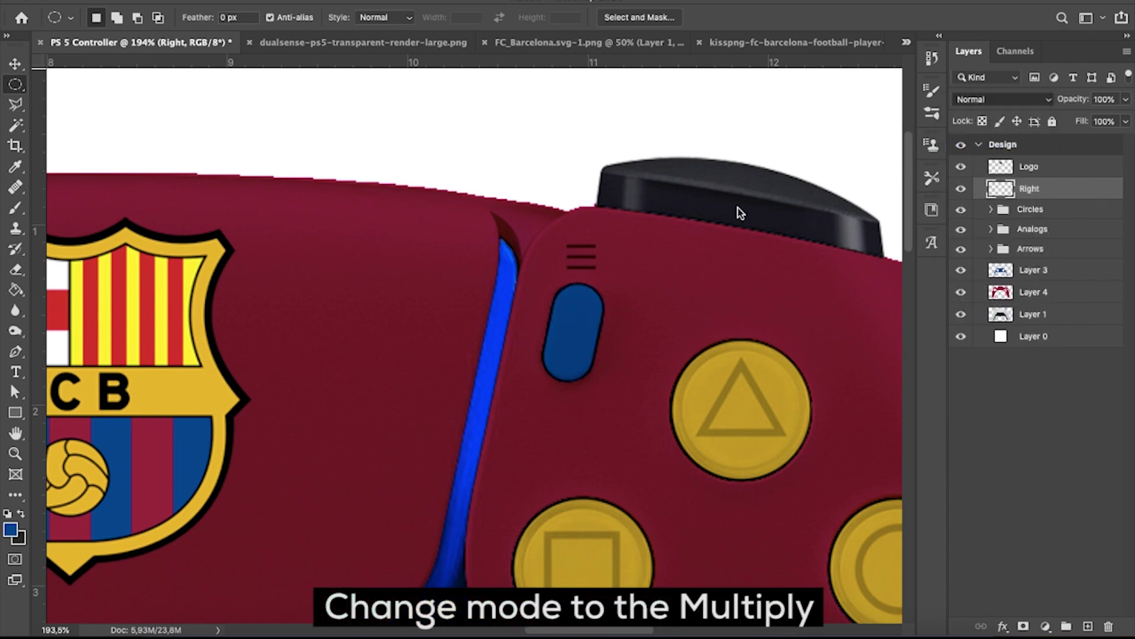
click(984, 101)
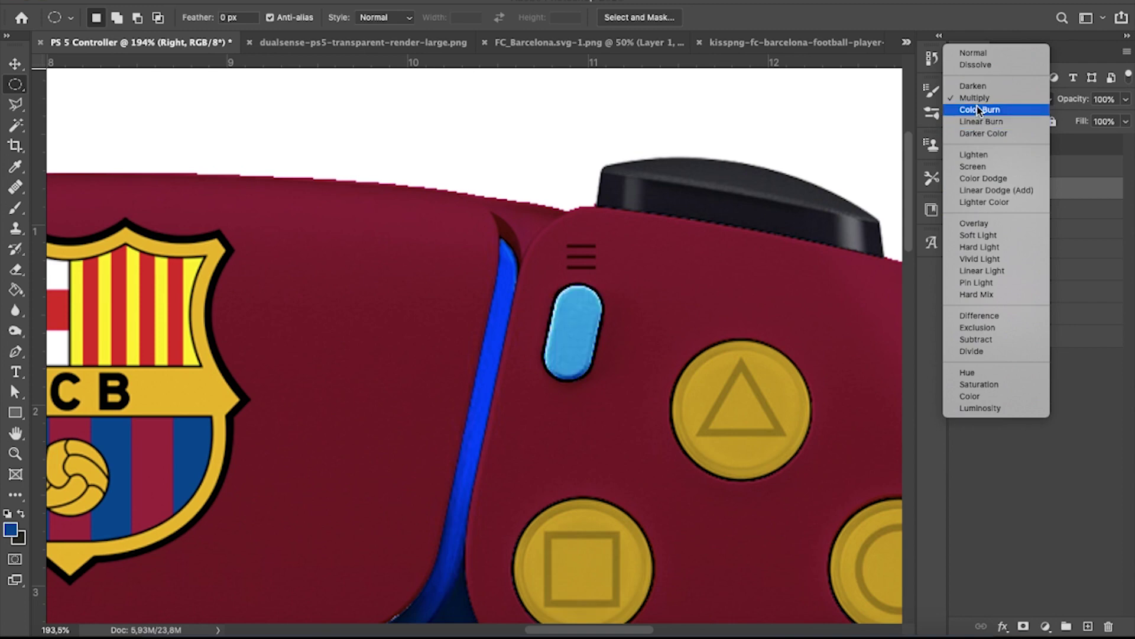
key(Return)
key(ctrl+j)
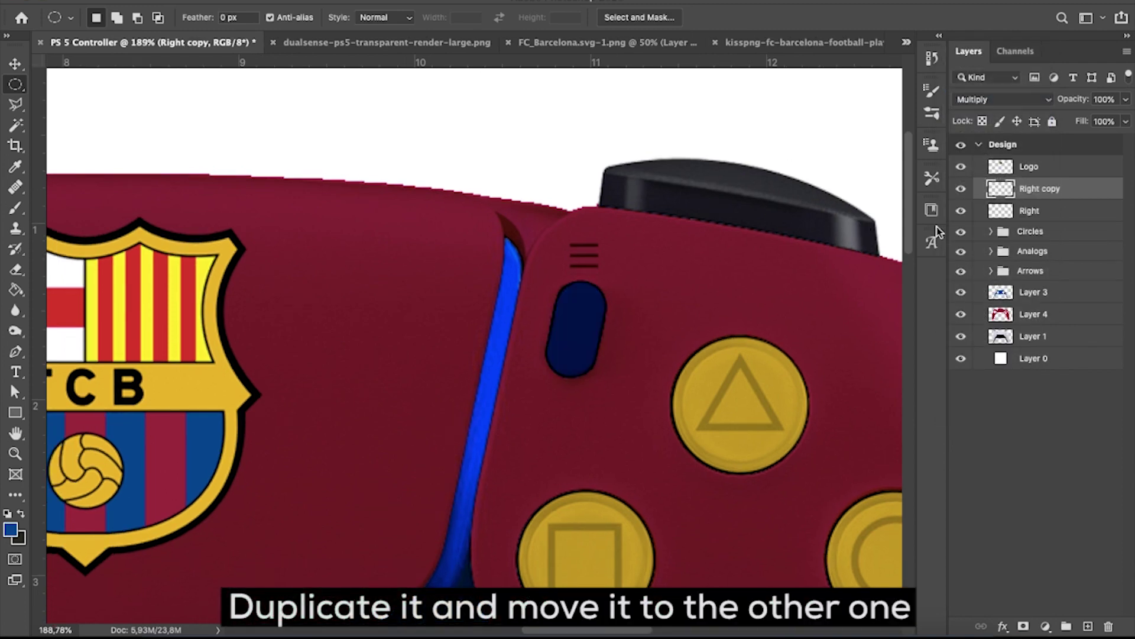
text(Left)
key(Return)
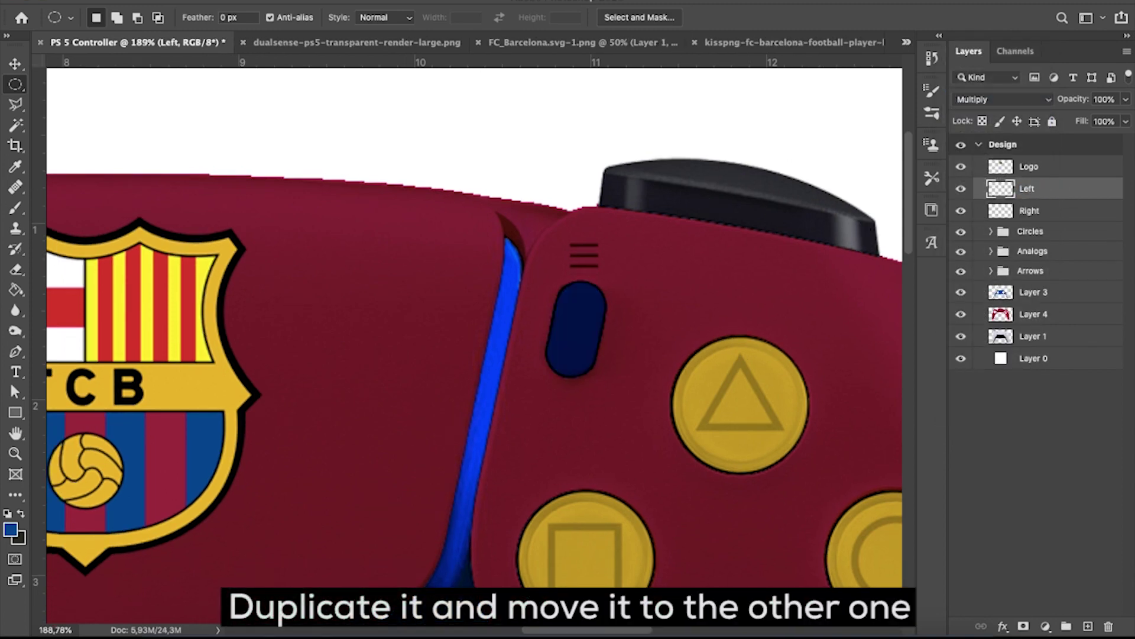
Move the Left copy onto the Create button and rotate it about -23° to match.
scroll(552, 283, down, 1)
click(13, 64)
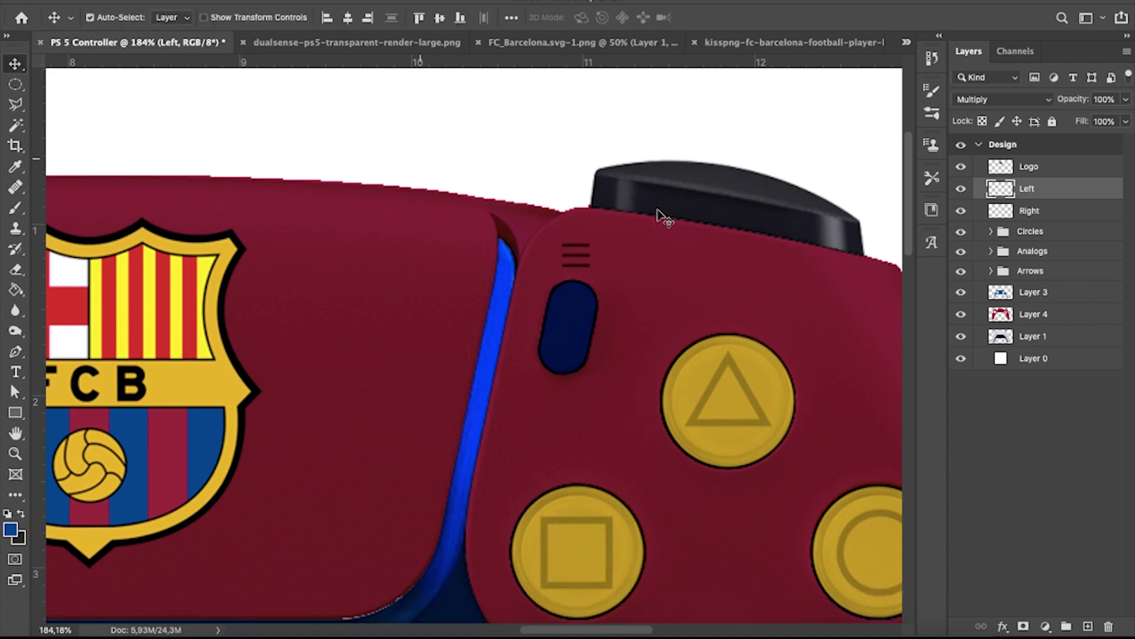
key(ctrl+t)
scroll(568, 355, down, 5)
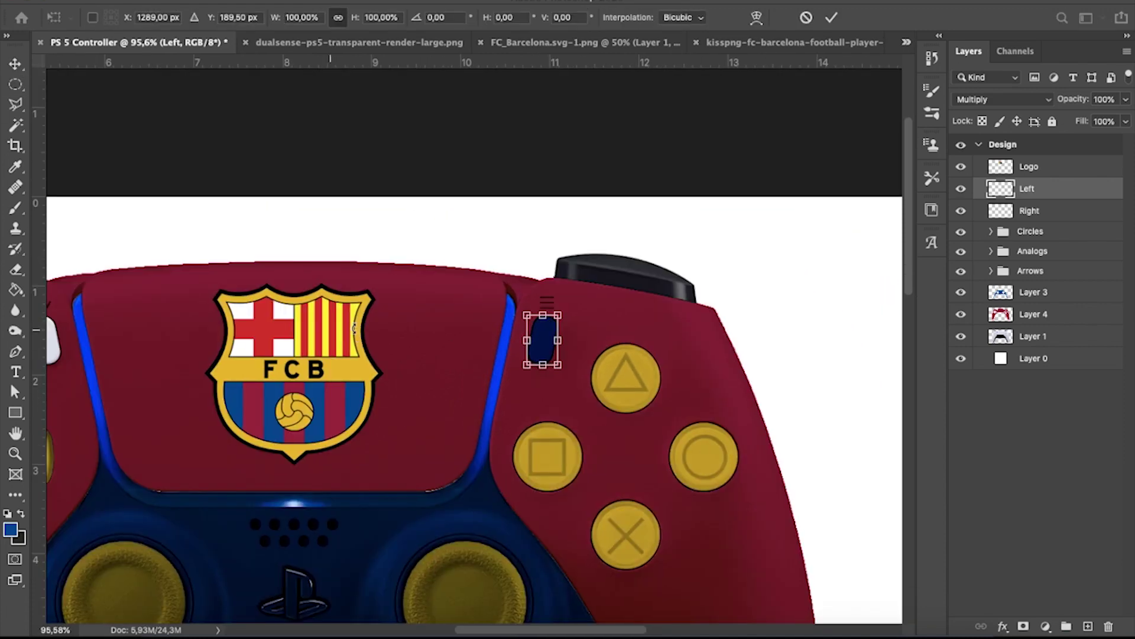
scroll(591, 349, left, 2)
drag(589, 343, 104, 338)
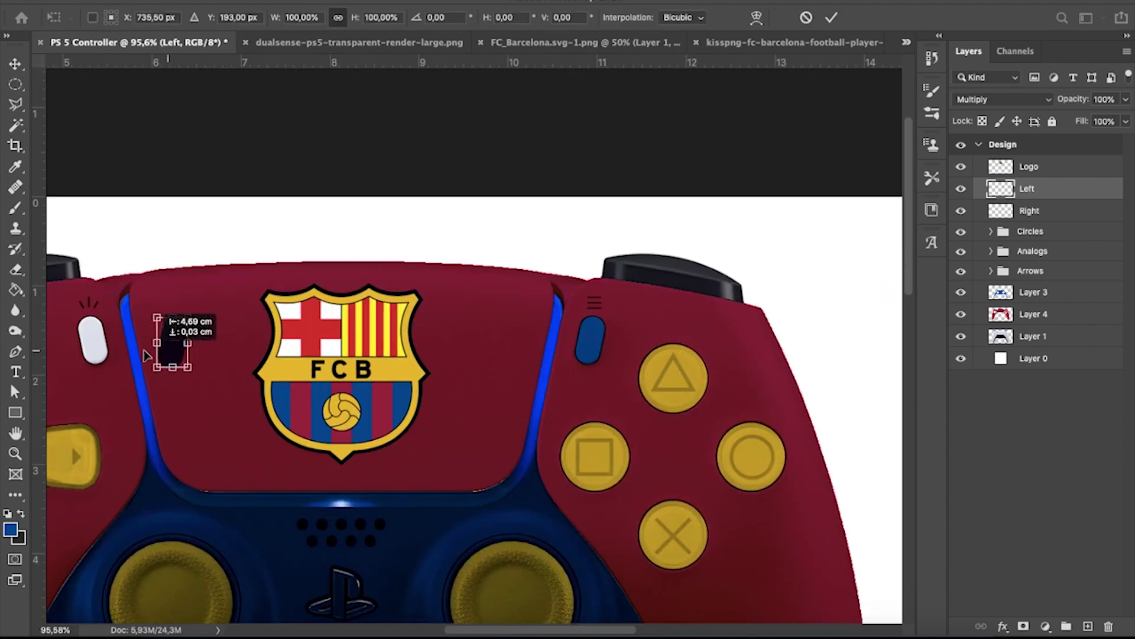
scroll(188, 337, left, 2)
scroll(188, 337, left, 2)
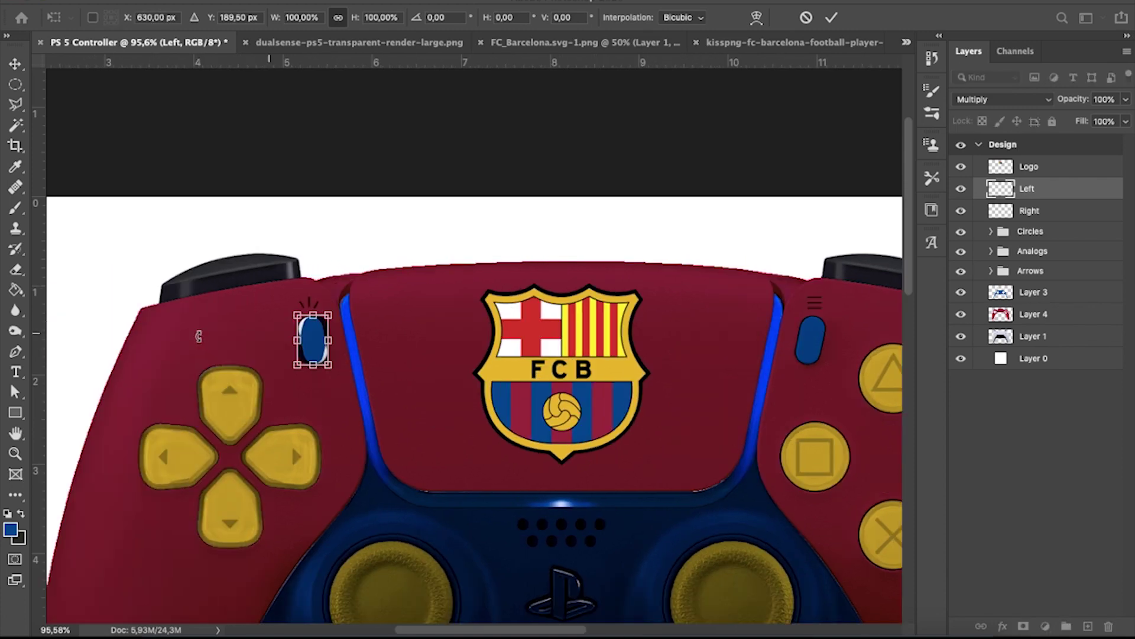
scroll(275, 340, up, 5)
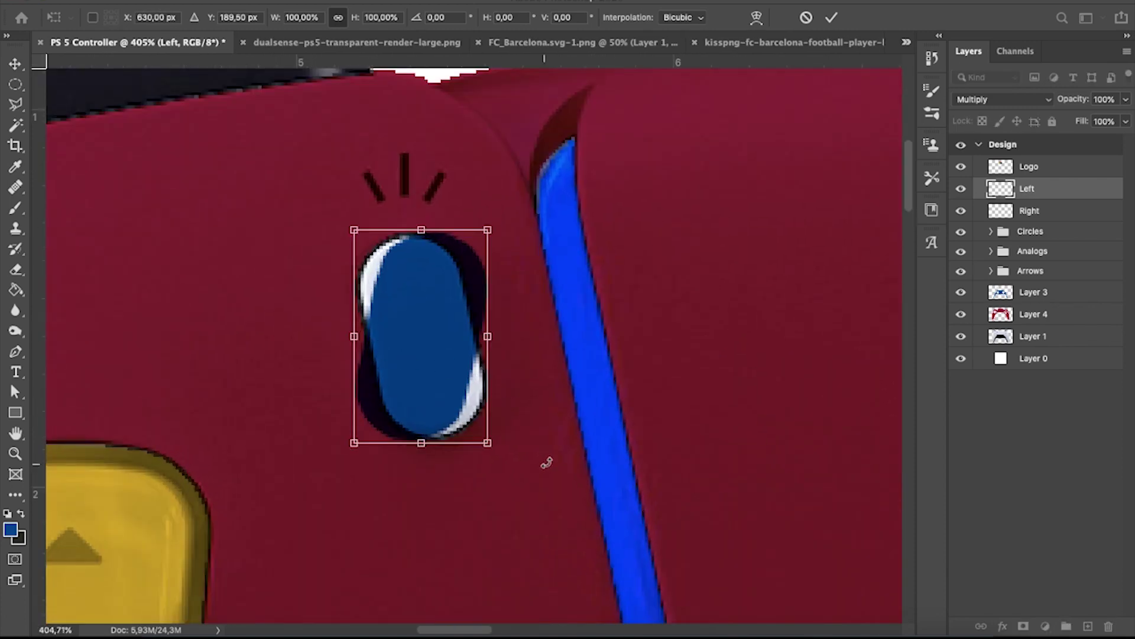
drag(545, 463, 595, 421)
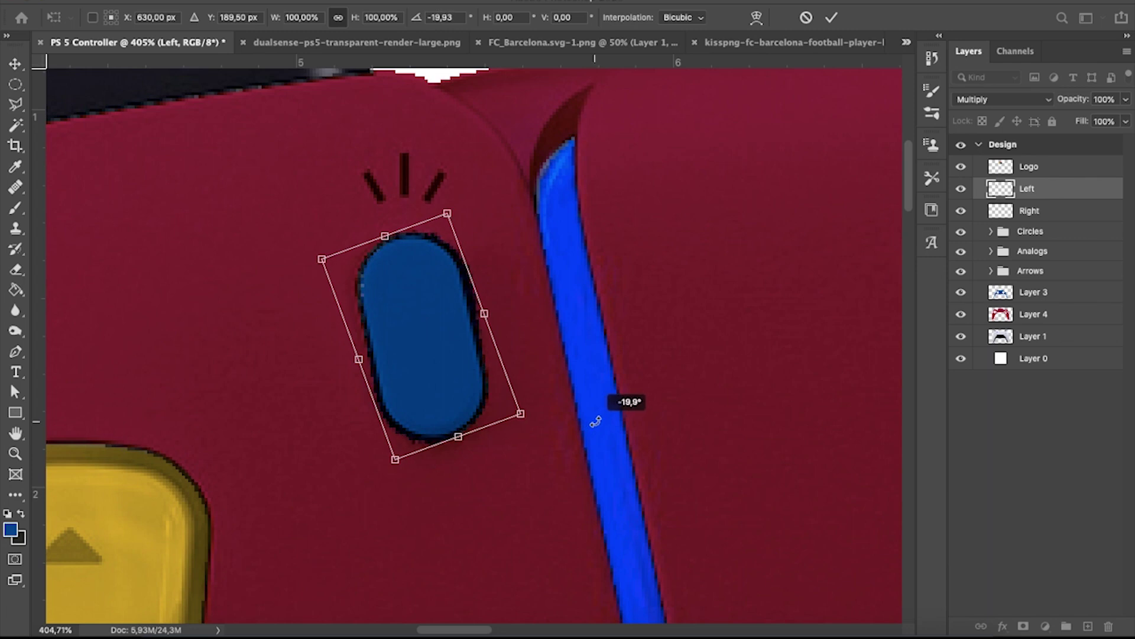
drag(596, 421, 599, 417)
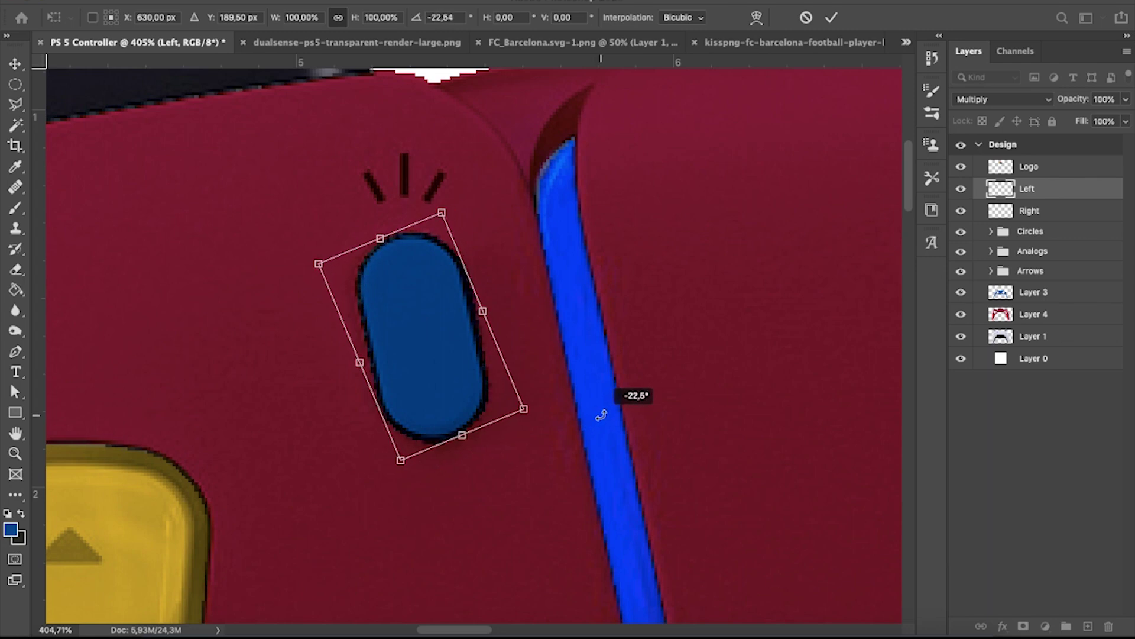
drag(600, 417, 600, 413)
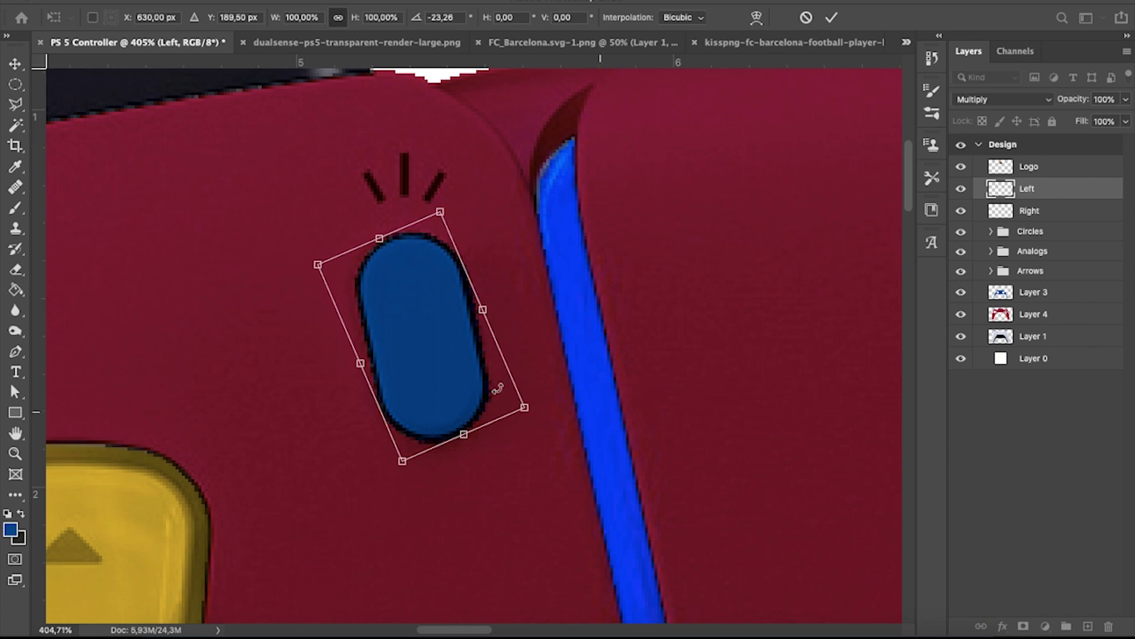
click(14, 62)
scroll(354, 213, down, 10)
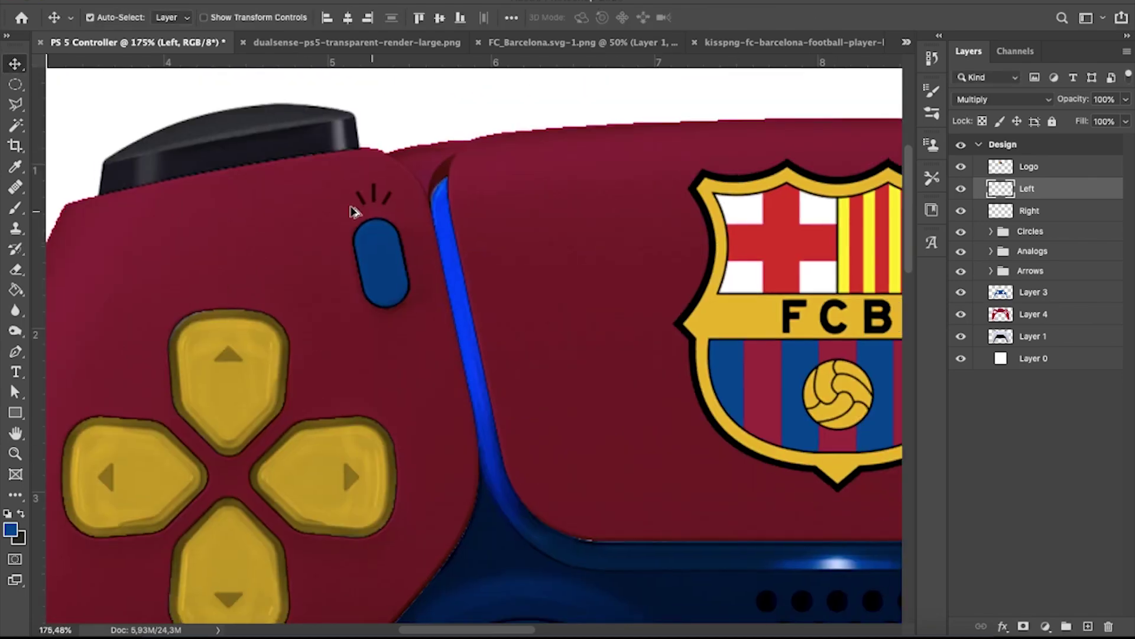
Group the Left and Right pill-button layers into a group named Buttons.
scroll(447, 233, down, 3)
scroll(710, 284, down, 2)
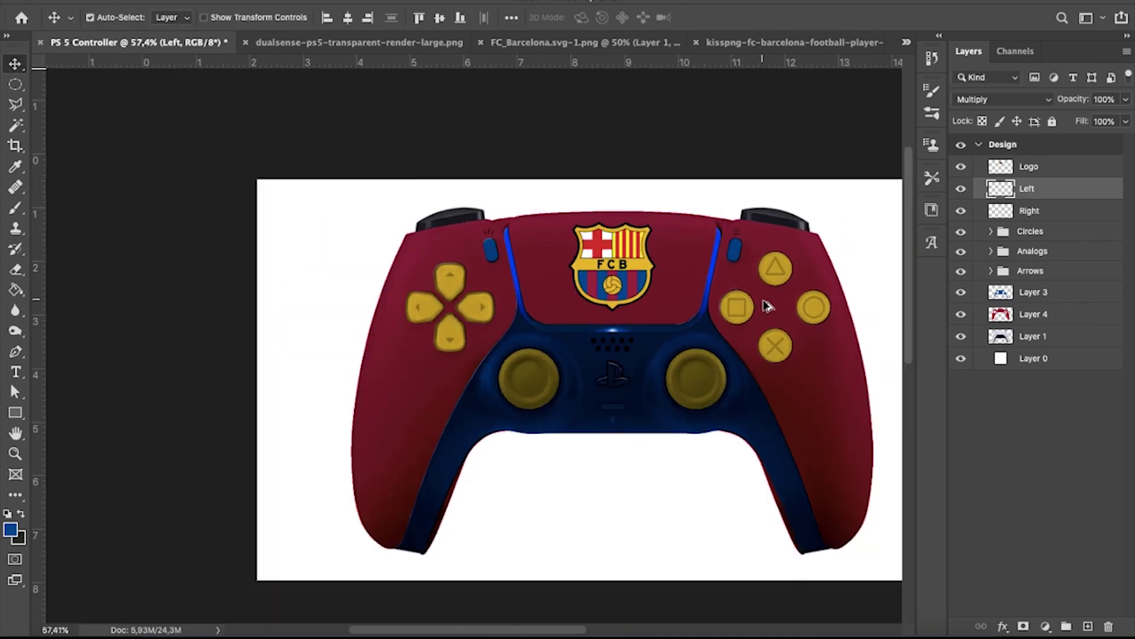
scroll(739, 304, down, 3)
scroll(757, 306, up, 2)
scroll(759, 311, up, 2)
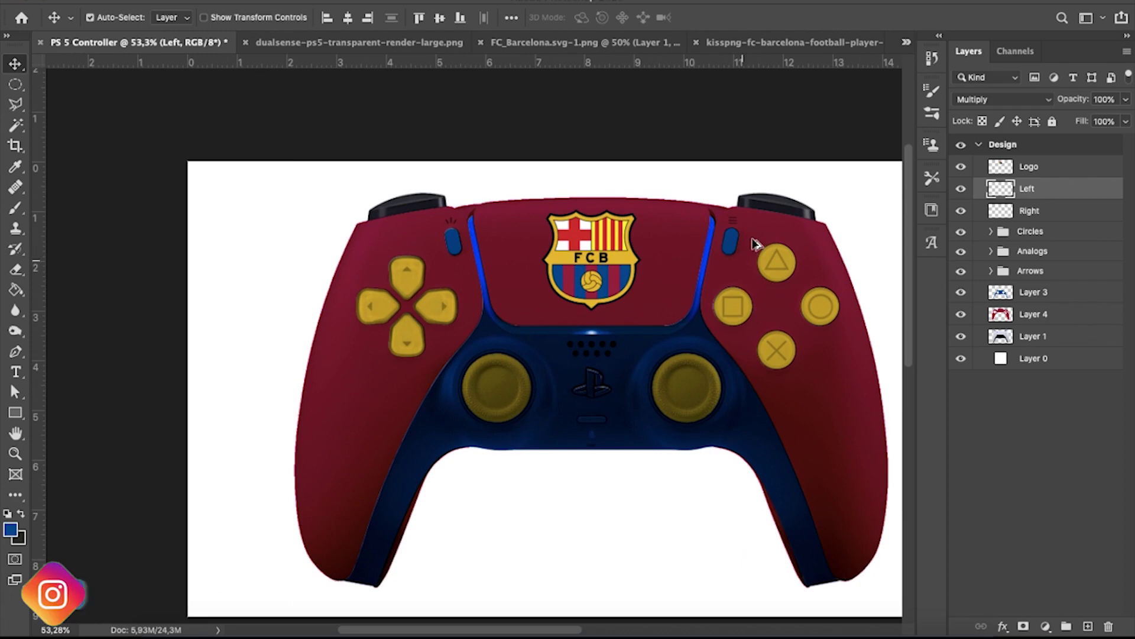
scroll(793, 180, up, 1)
scroll(828, 194, up, 3)
scroll(829, 194, up, 1)
scroll(829, 193, up, 1)
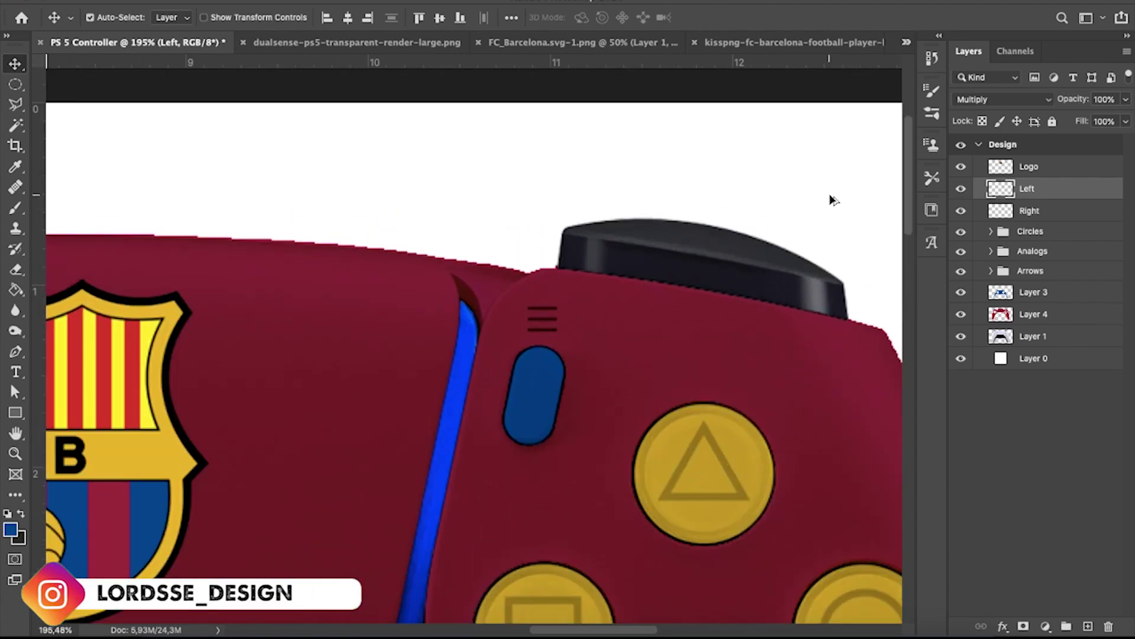
scroll(829, 193, right, 3)
scroll(728, 217, up, 1)
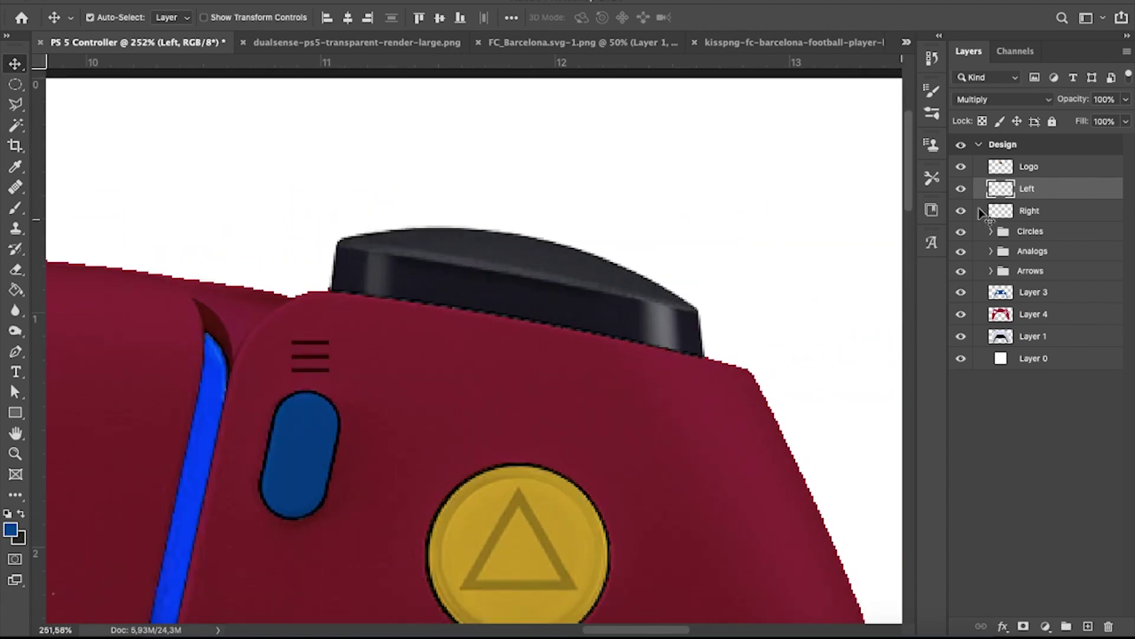
shift+click(1033, 212)
click(1068, 626)
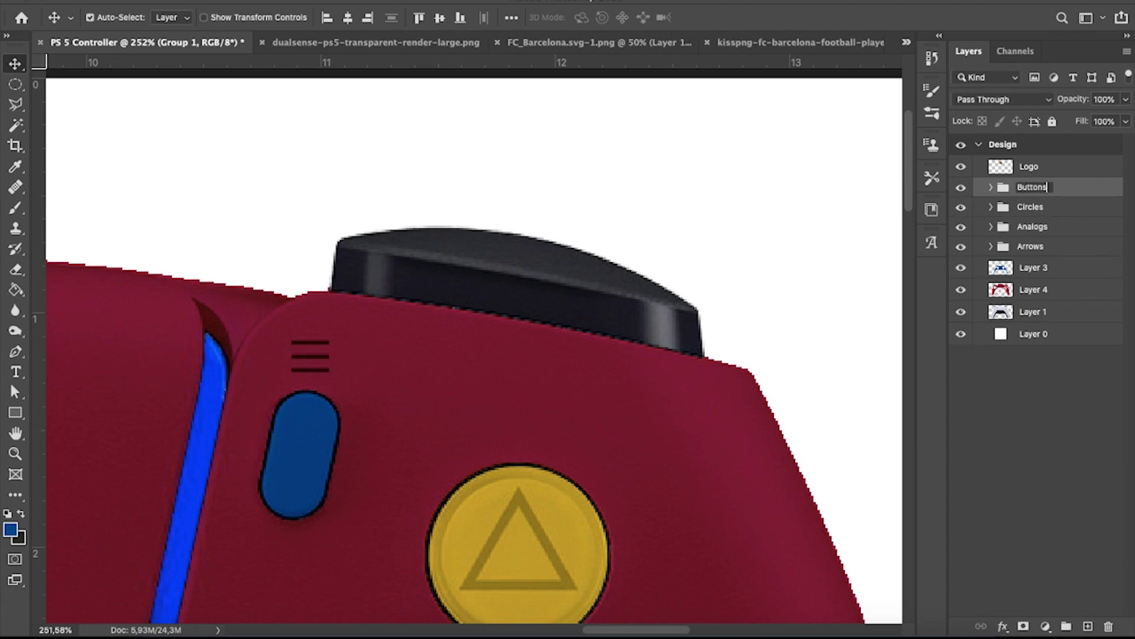
key(Return)
Add a new empty layer above the Buttons group.
scroll(641, 310, up, 2)
scroll(745, 353, down, 2)
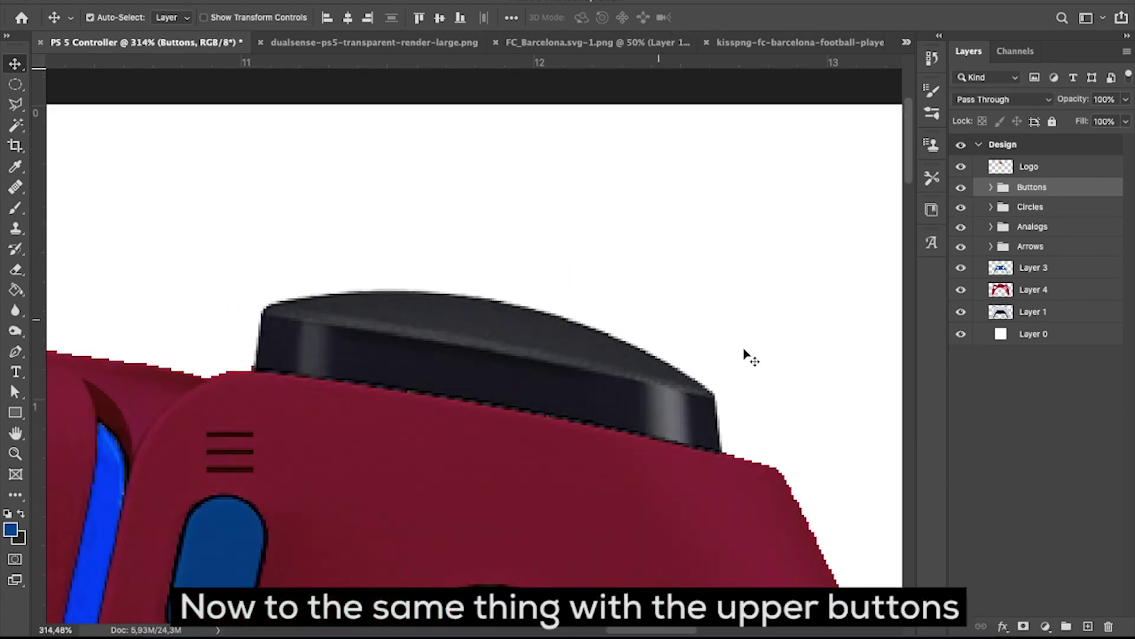
click(1089, 626)
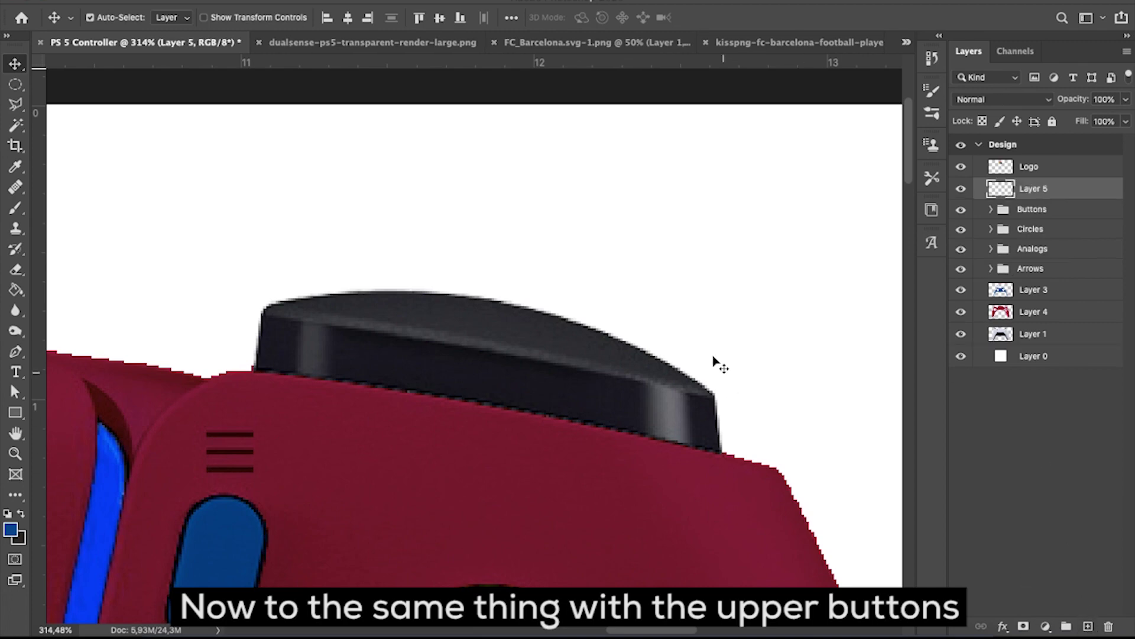
Rename the new Layer 5 to Right.
double_click(1035, 189)
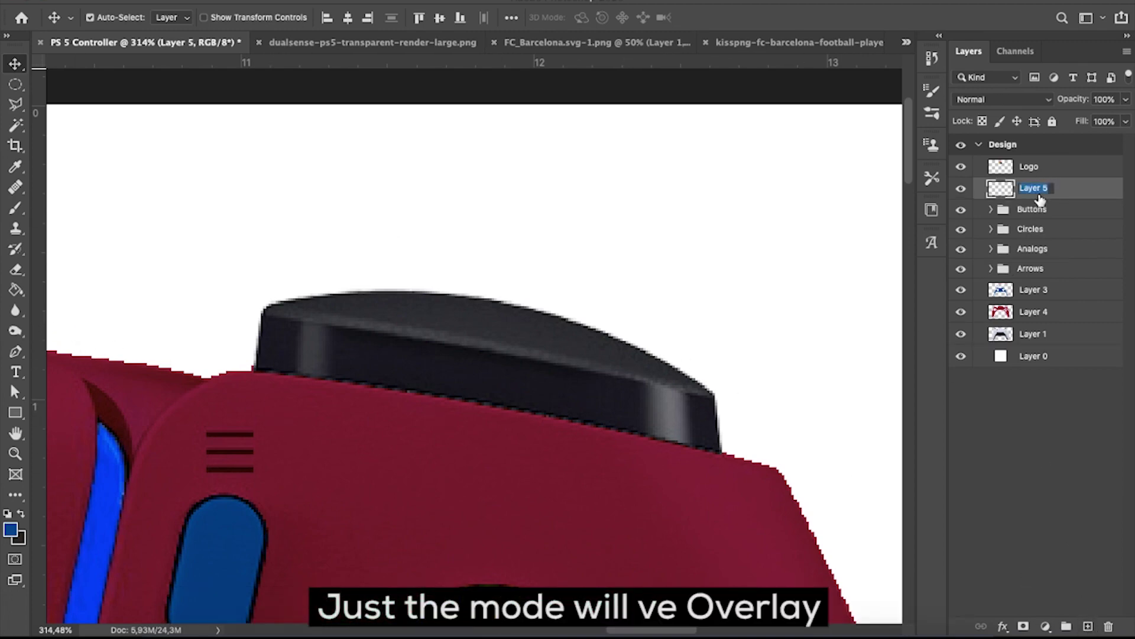
text(Right)
key(Return)
scroll(524, 201, up, 1)
Begin a Polygonal Lasso outline along the right shoulder bumper's lower edge.
click(16, 105)
scroll(264, 358, up, 3)
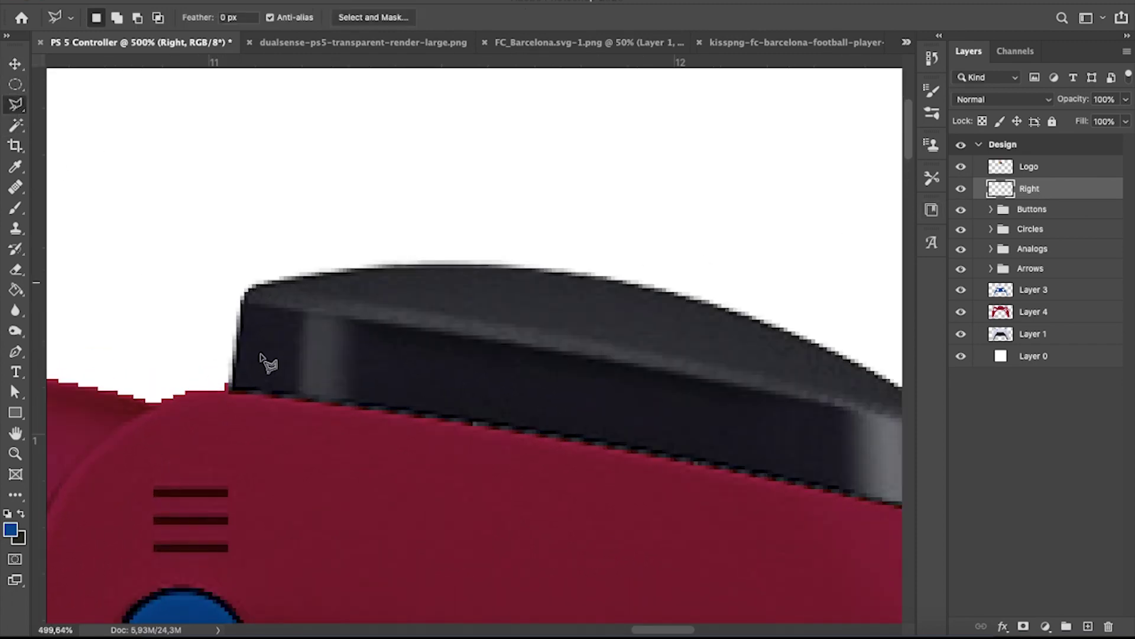
click(463, 422)
scroll(456, 432, right, 3)
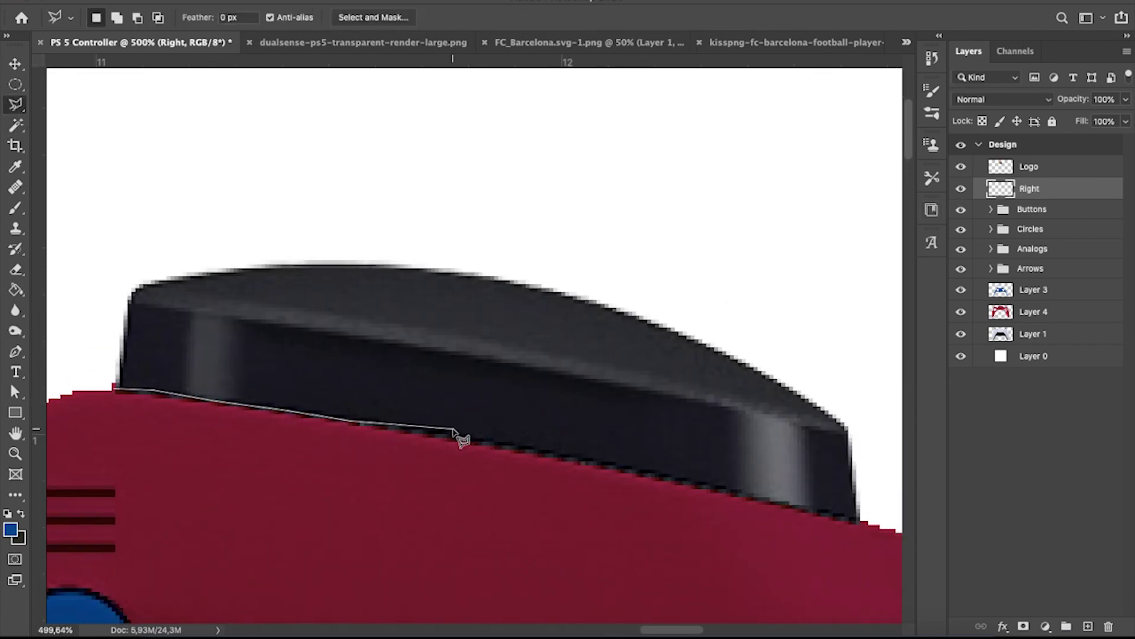
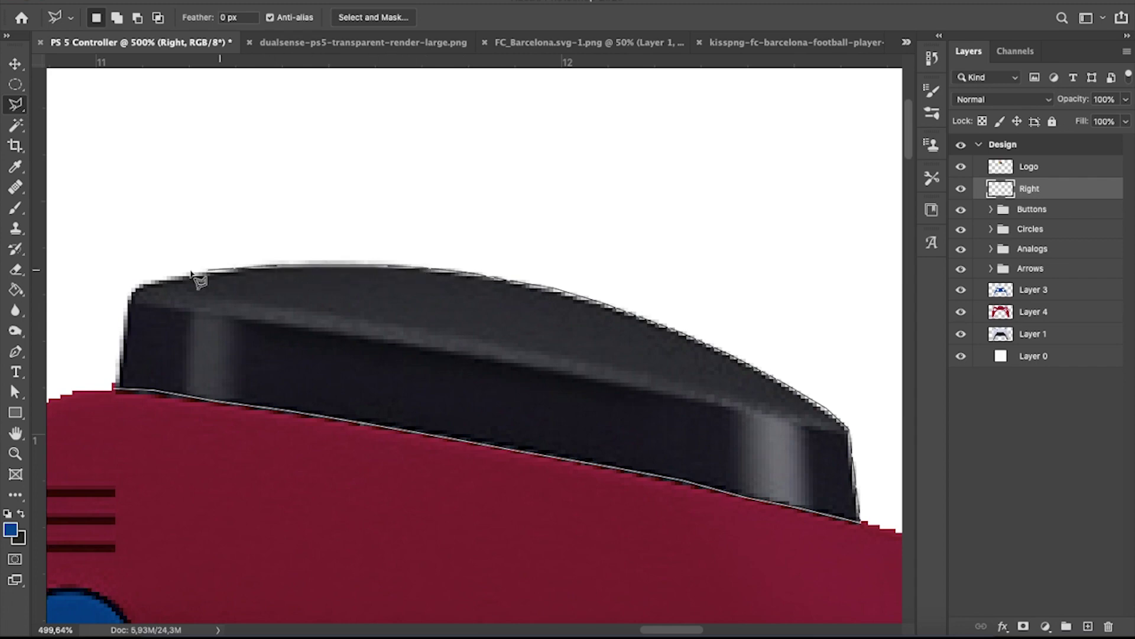
Close the lasso selection around the right shoulder button and fill it with blue.
click(125, 389)
scroll(319, 361, down, 2)
key(g)
click(471, 350)
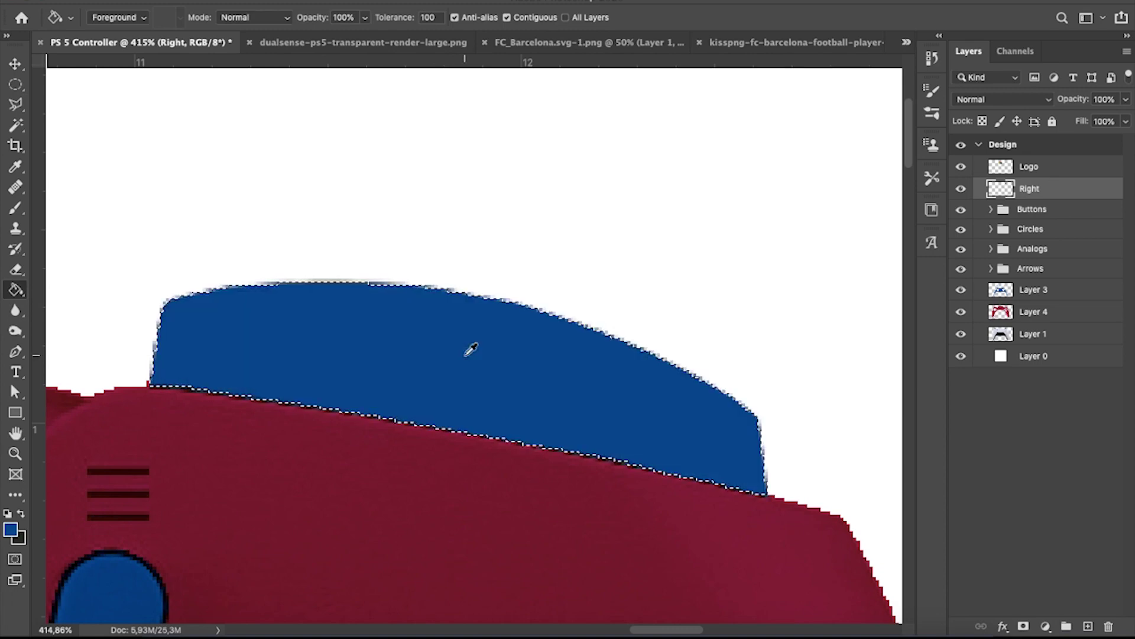
Blend the blue shoulder layer, trying Soft Light and Overlay, then select the Left layer.
click(1000, 99)
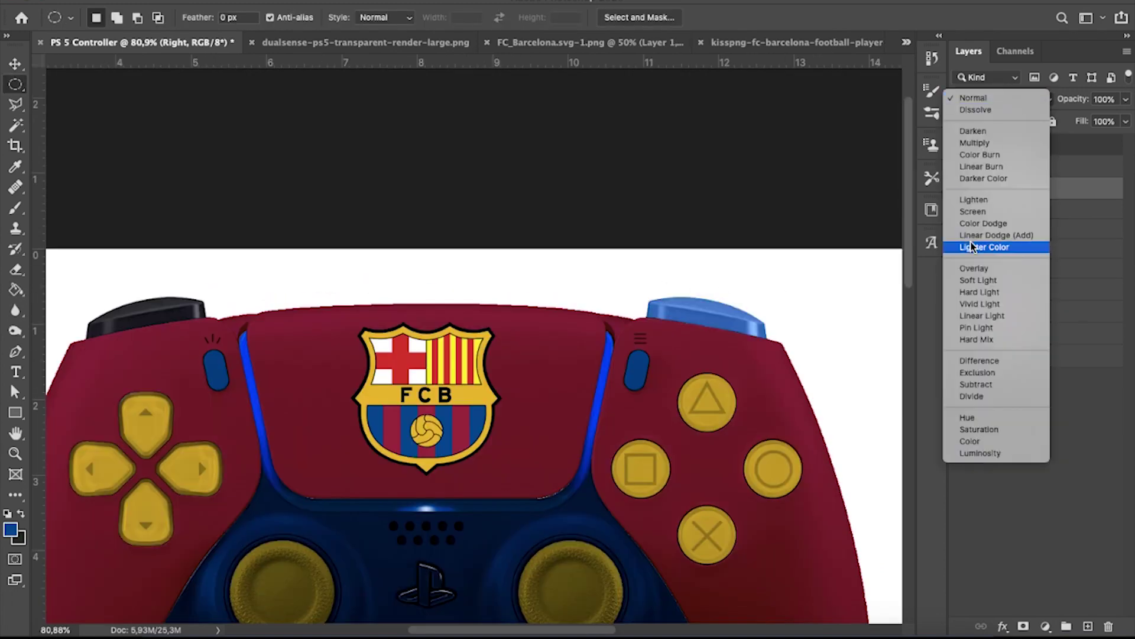
click(976, 280)
scroll(875, 248, down, 5)
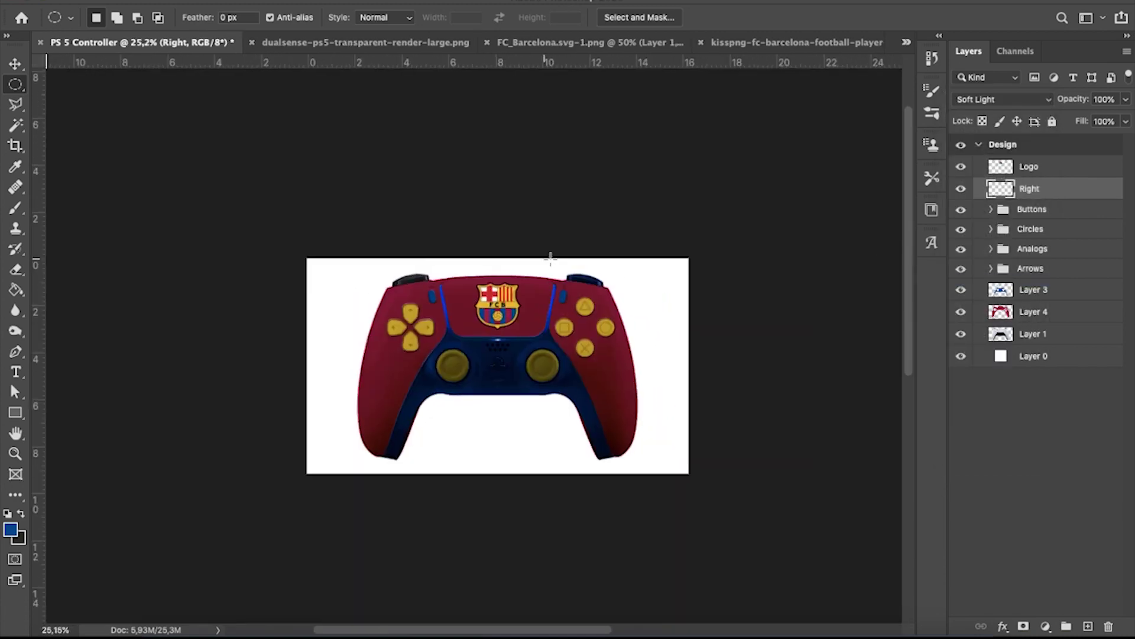
scroll(550, 258, up, 5)
click(989, 99)
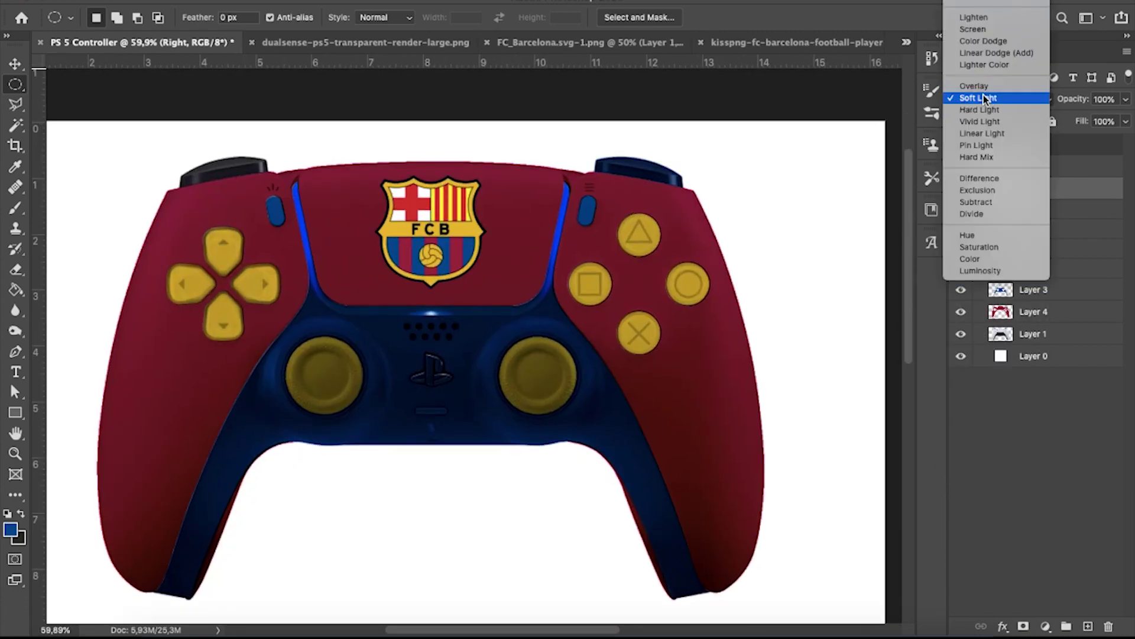
click(973, 86)
scroll(816, 162, up, 3)
click(1027, 188)
click(15, 63)
Move the blue Left copy onto the left shoulder button, rotated about -20° and slightly widened.
key(ctrl+t)
drag(733, 177, 152, 182)
drag(224, 195, 213, 148)
scroll(119, 188, up, 1)
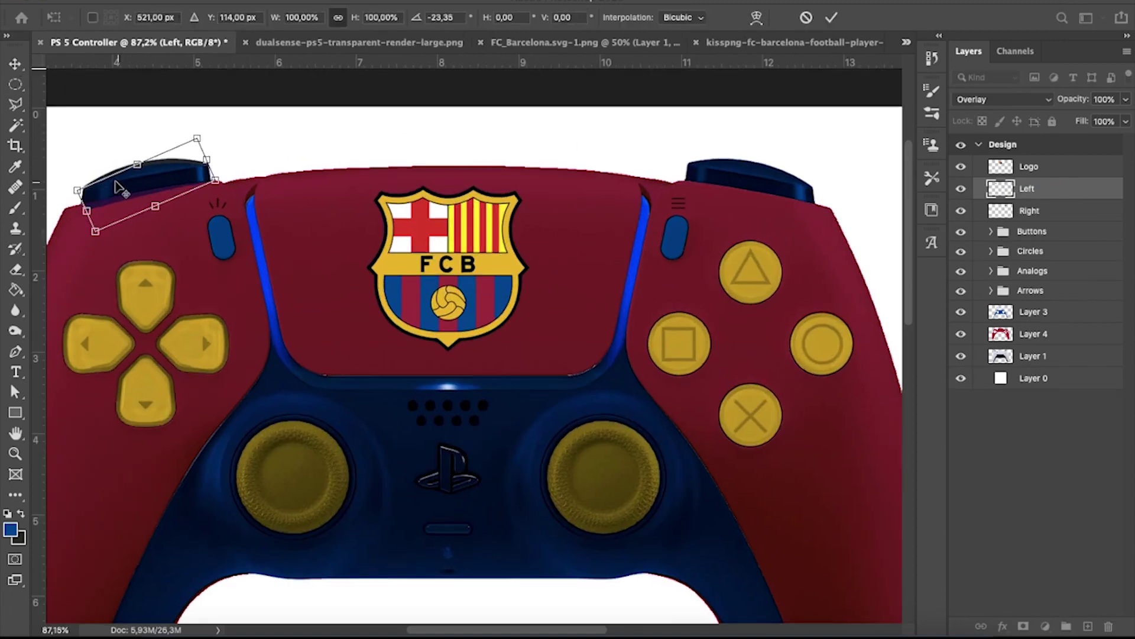
scroll(118, 188, up, 5)
drag(804, 319, 809, 339)
drag(656, 320, 645, 320)
drag(468, 313, 476, 308)
drag(793, 313, 806, 304)
drag(621, 301, 629, 297)
drag(785, 302, 818, 282)
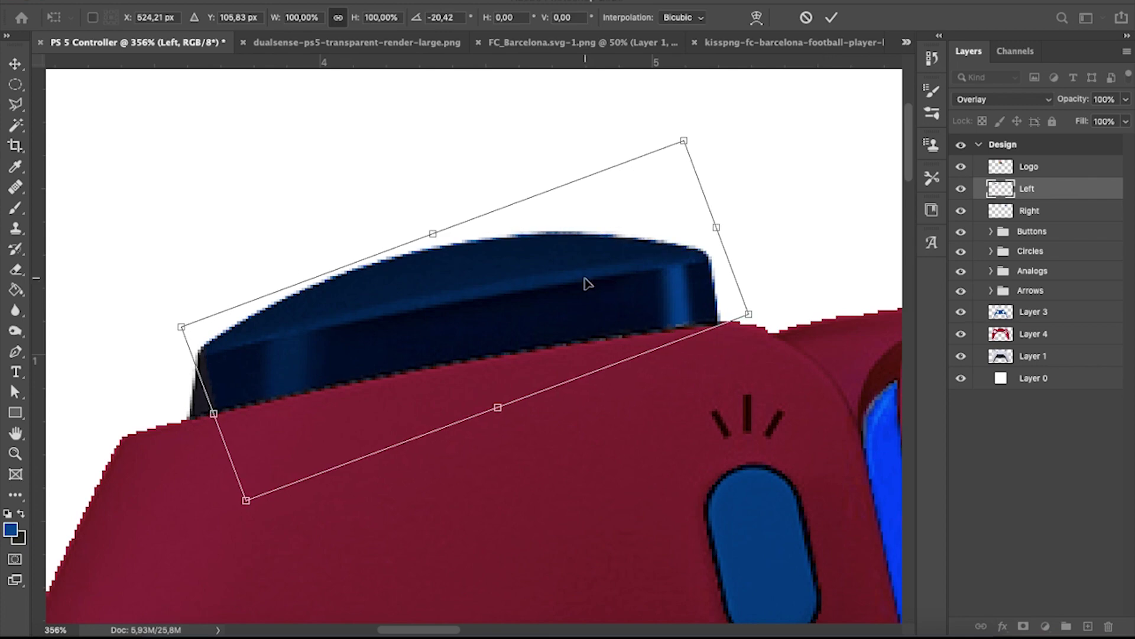
drag(214, 413, 186, 421)
key(Return)
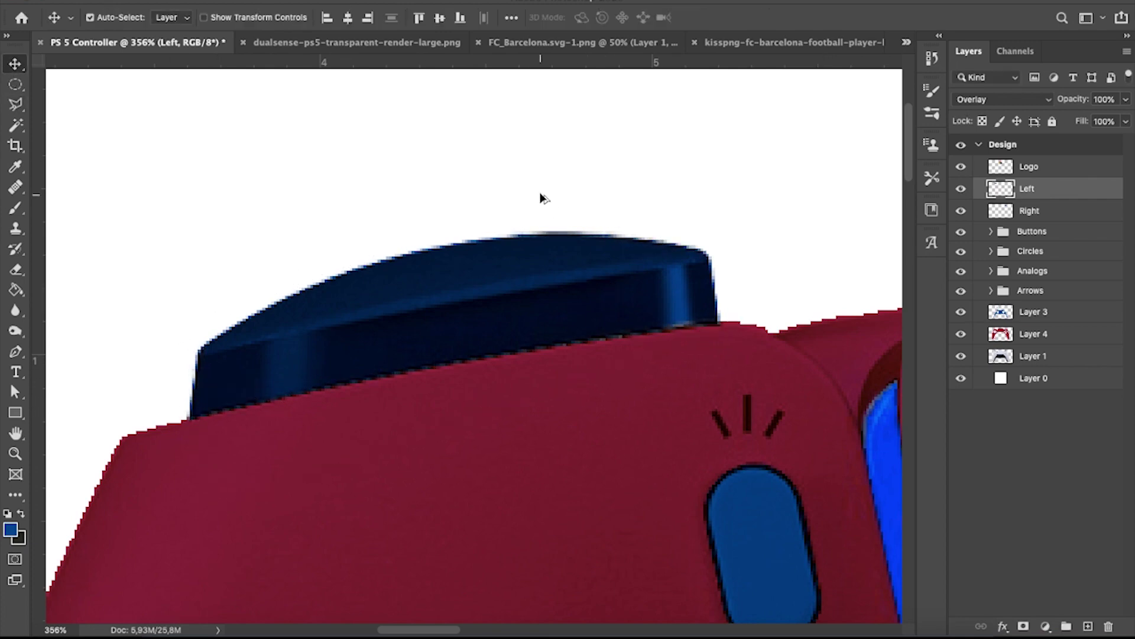
Select the copy's excess corner and erase the stray blue pixels beyond the shoulder.
key(ctrl+t)
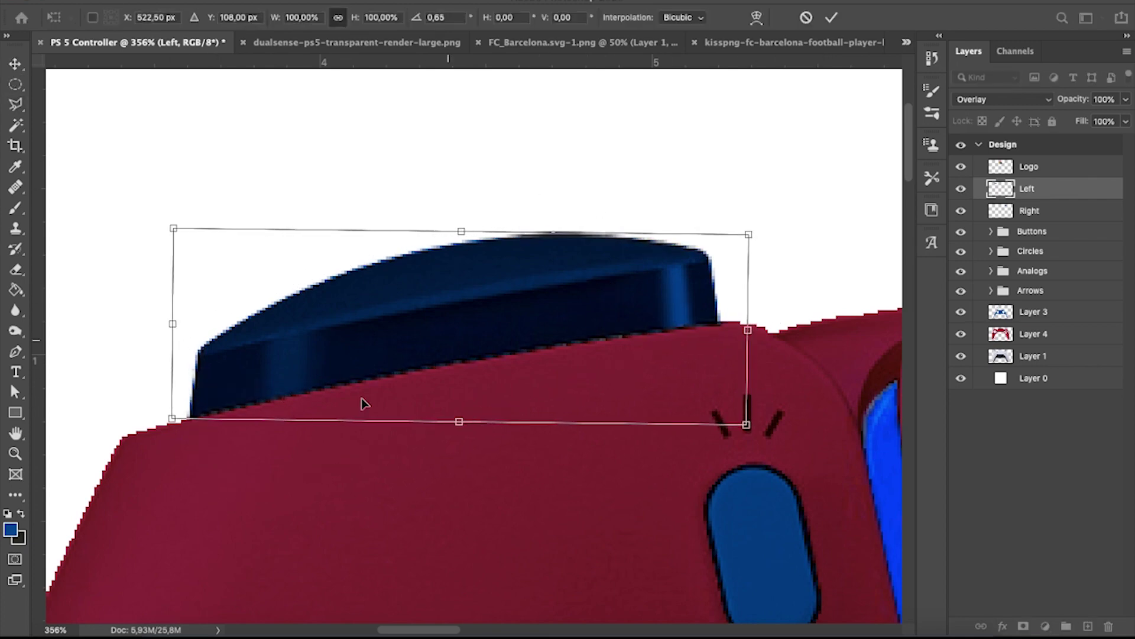
key(Return)
scroll(707, 259, up, 5)
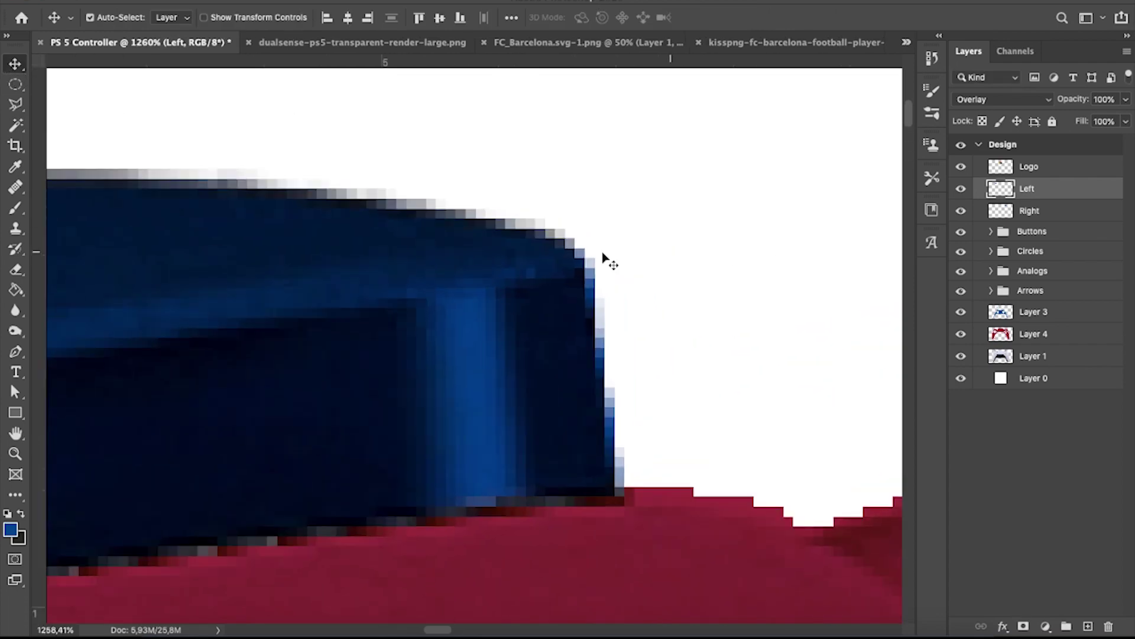
key(l)
click(717, 418)
click(710, 343)
click(608, 253)
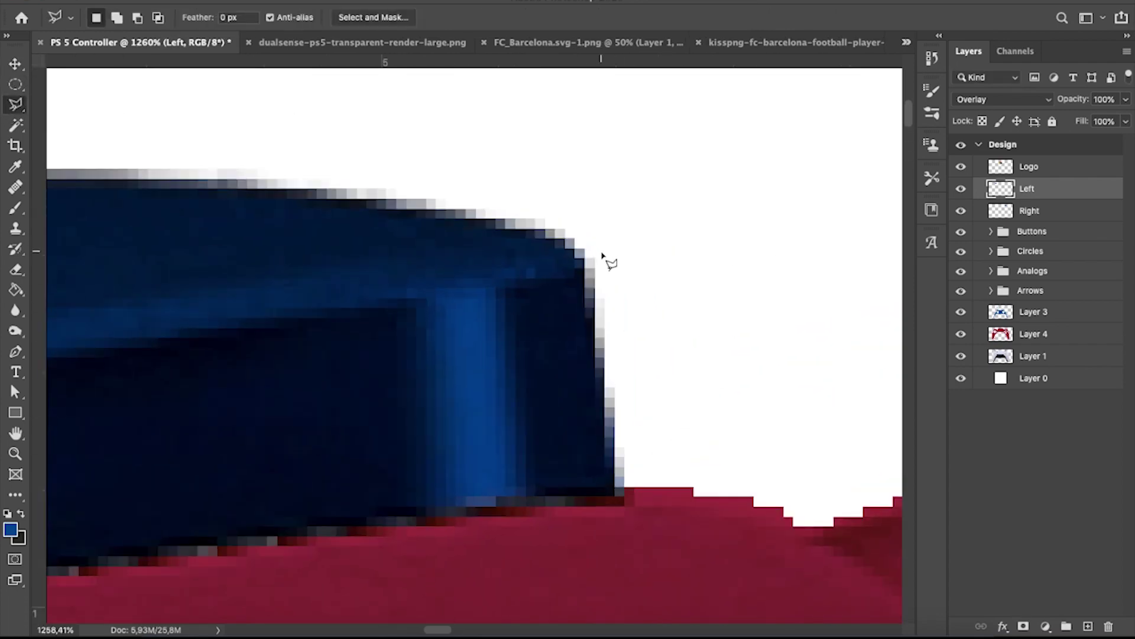
scroll(621, 266, down, 10)
key(m)
scroll(612, 305, up, 3)
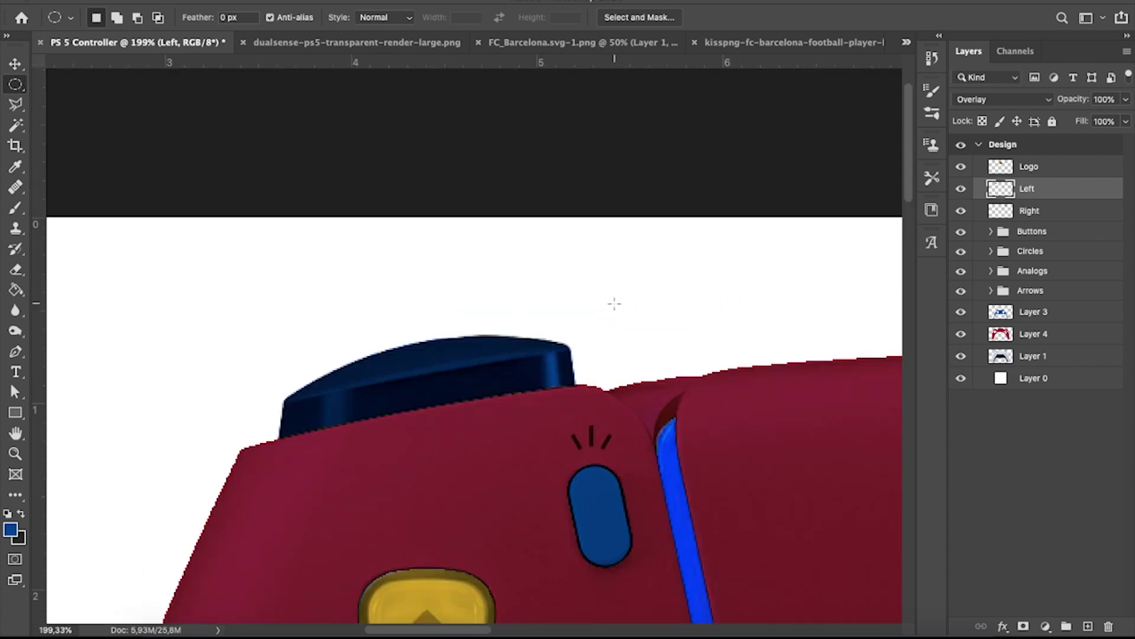
scroll(612, 305, up, 2)
scroll(612, 304, down, 1)
scroll(612, 305, up, 1)
click(16, 269)
scroll(621, 431, up, 3)
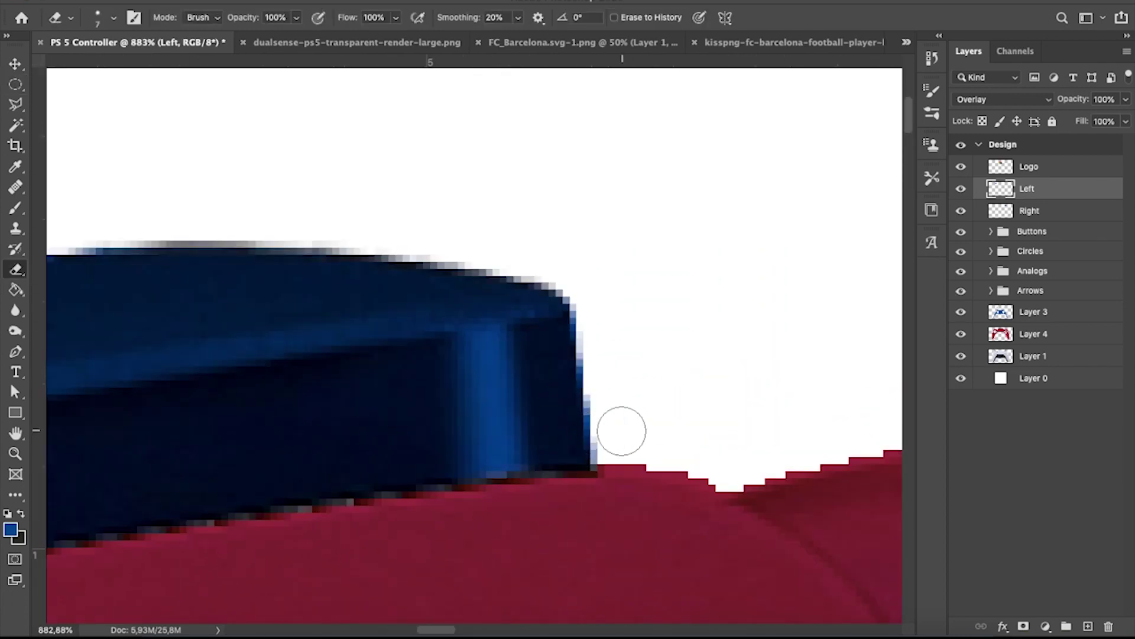
scroll(600, 345, down, 5)
scroll(632, 337, down, 4)
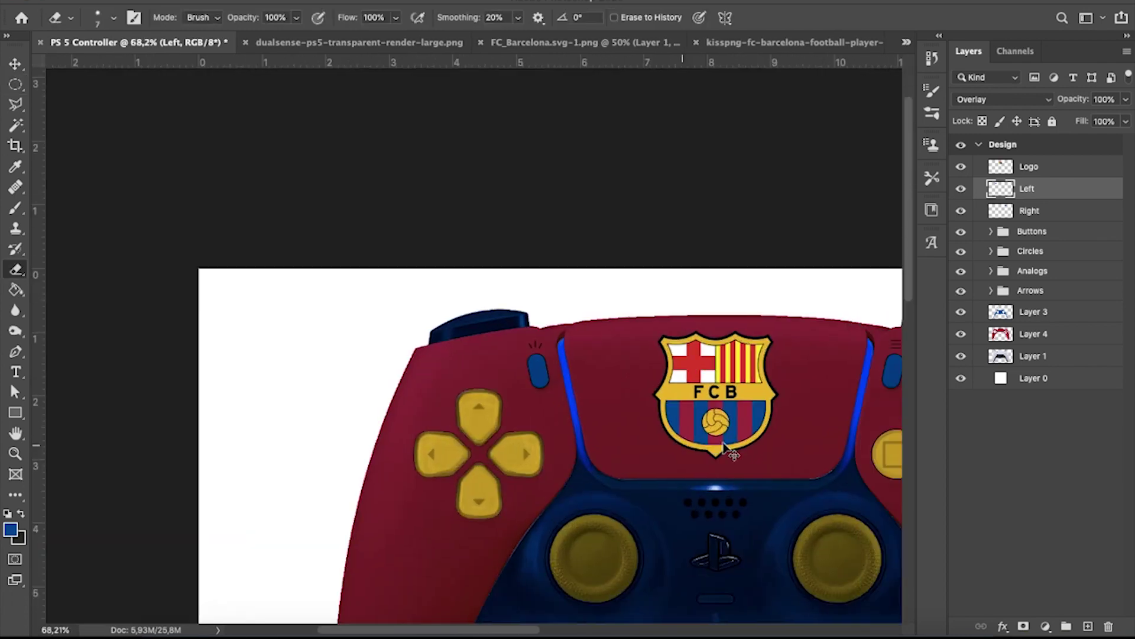
scroll(680, 378, down, 2)
scroll(719, 412, down, 1)
scroll(547, 326, up, 1)
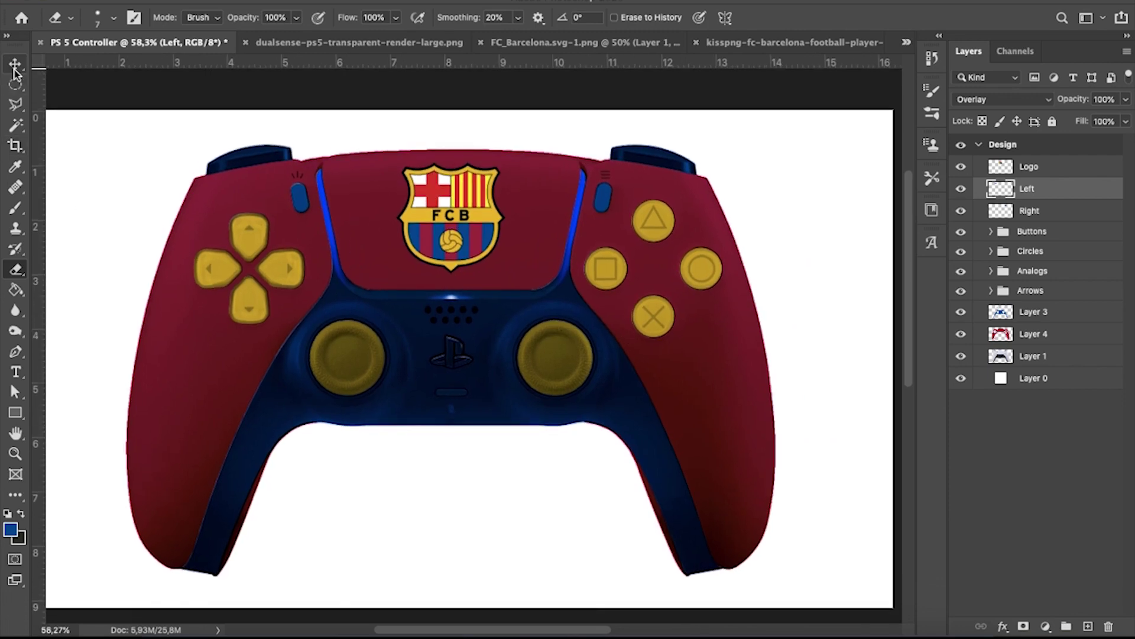
Group the Left and Right shoulder layers into a group named 'Upper part'.
key(v)
scroll(547, 327, up, 4)
shift+click(776, 218)
scroll(776, 218, down, 1)
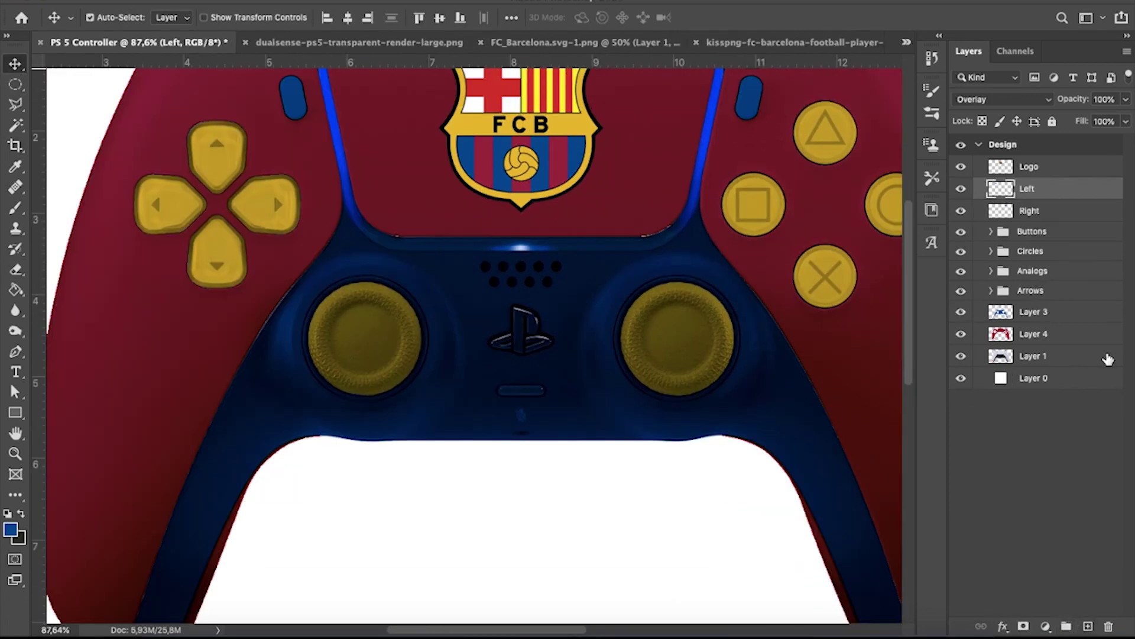
key(ctrl+g)
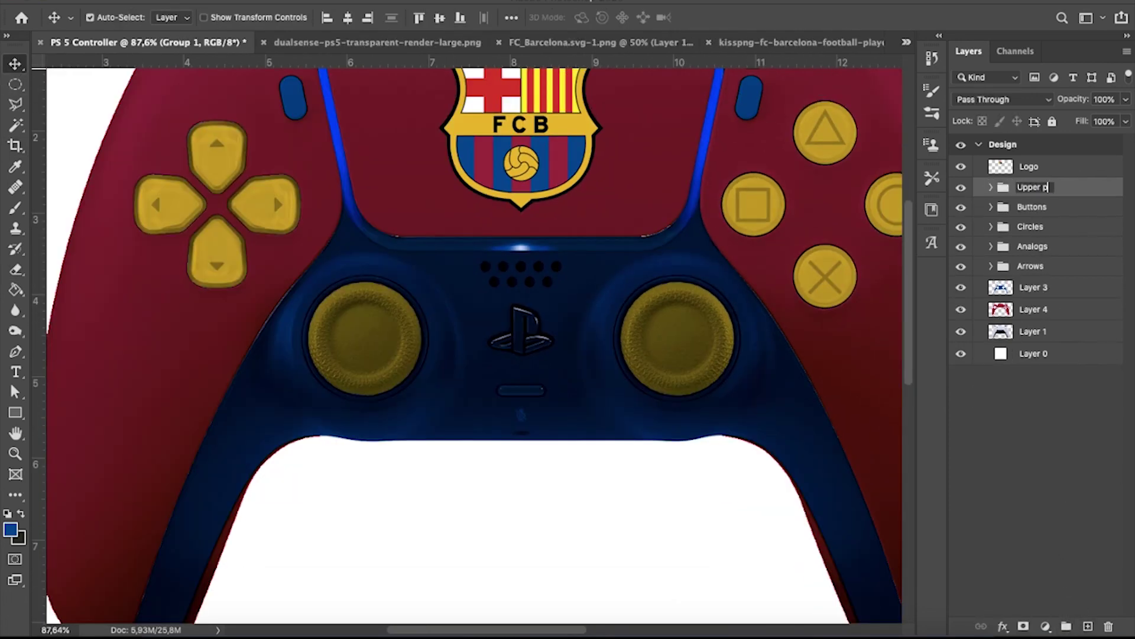
text(art)
key(Return)
scroll(641, 372, down, 1)
scroll(398, 324, up, 1)
scroll(459, 352, up, 4)
scroll(484, 356, up, 3)
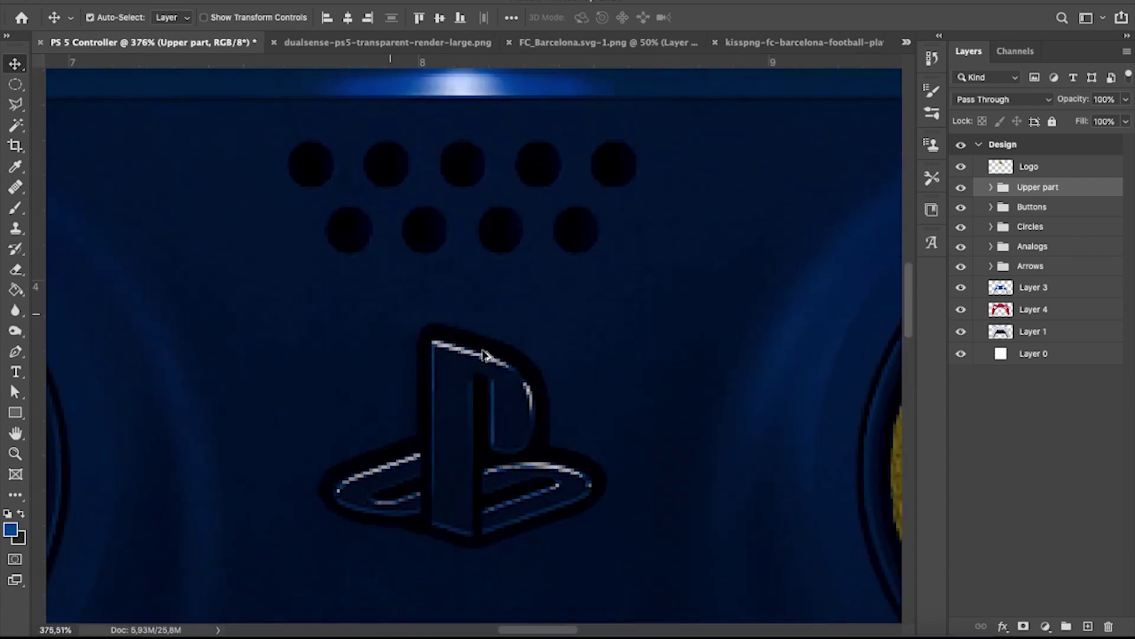
Trace a polygonal selection around the PlayStation logo.
click(16, 107)
scroll(396, 467, up, 3)
click(310, 451)
click(434, 407)
click(438, 230)
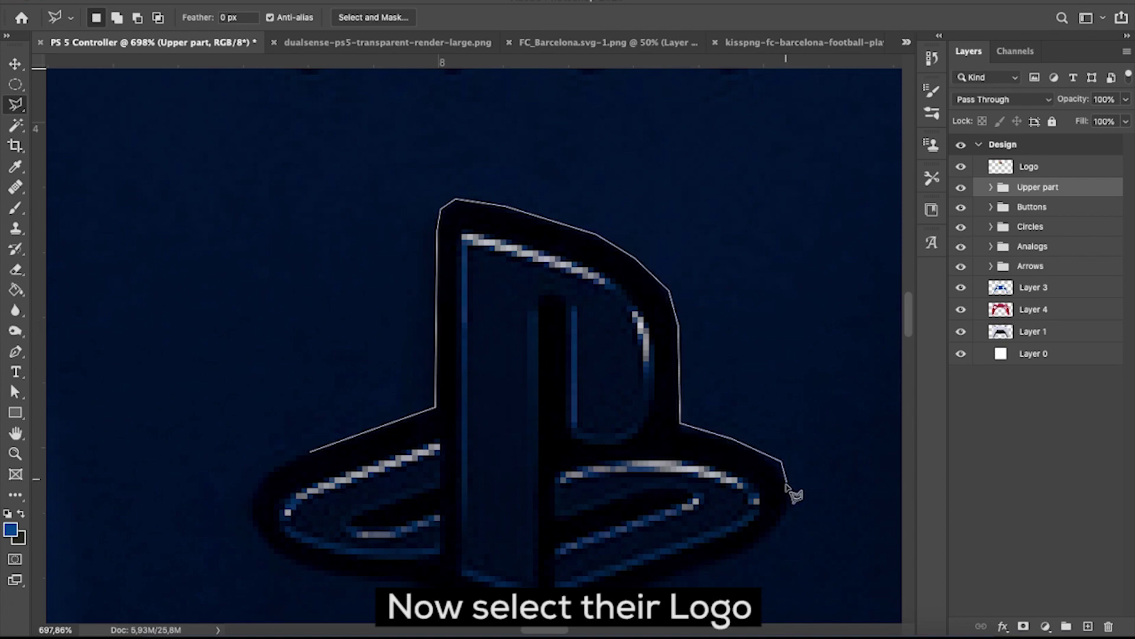
click(704, 562)
scroll(652, 586, down, 1)
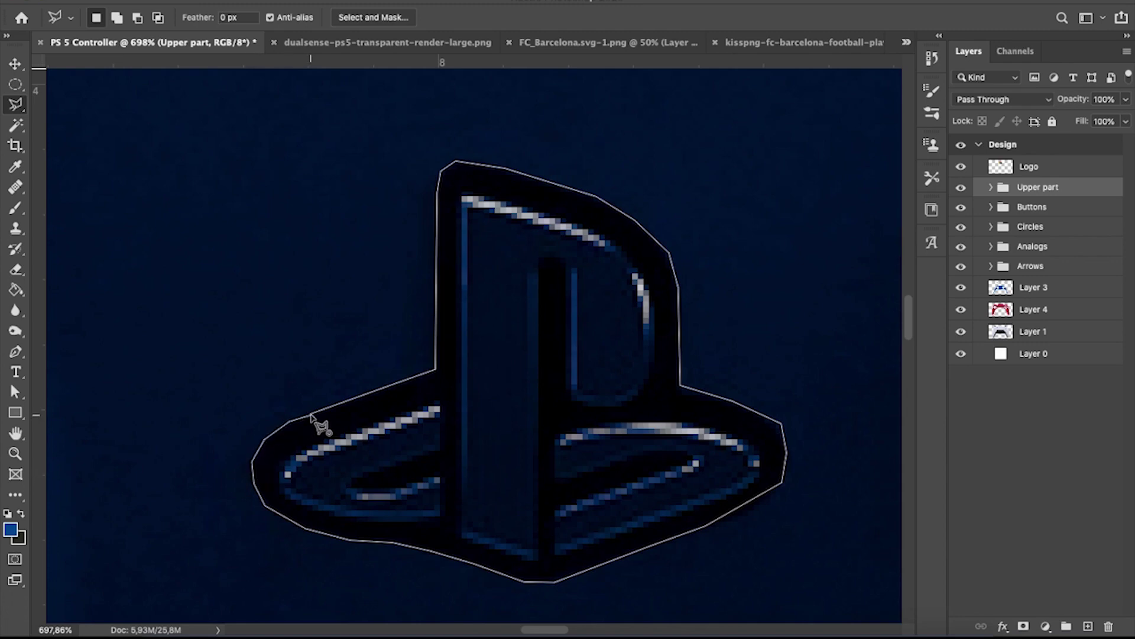
click(312, 417)
scroll(473, 414, down, 3)
scroll(473, 414, down, 2)
On a new layer, fill the logo selection with red sampled from the FCB crest.
click(1088, 625)
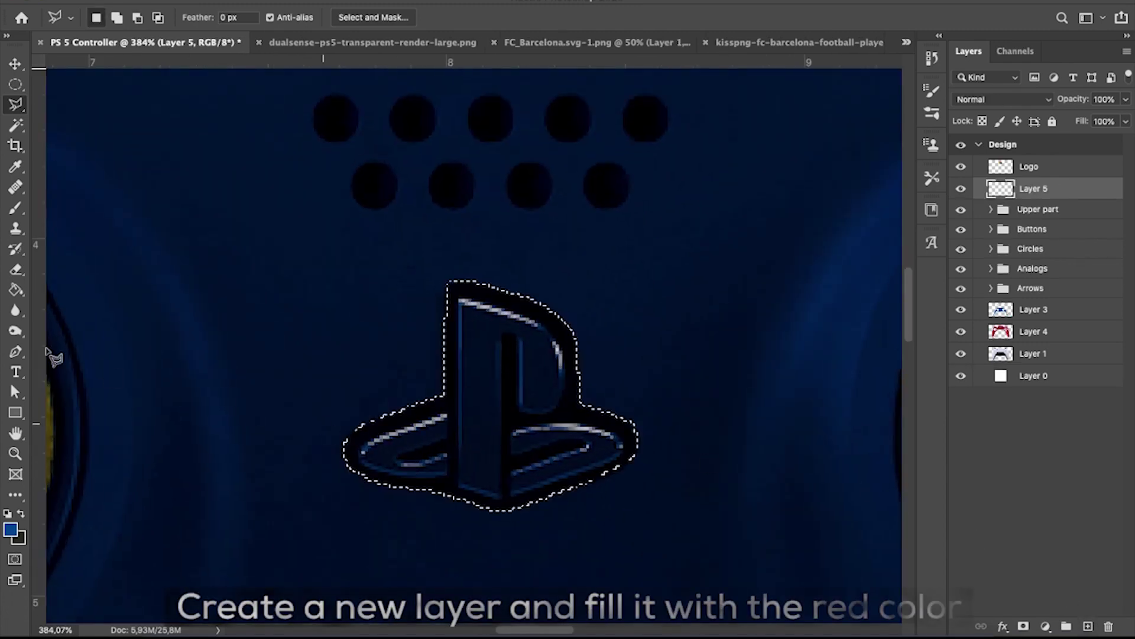
click(10, 529)
scroll(515, 193, down, 3)
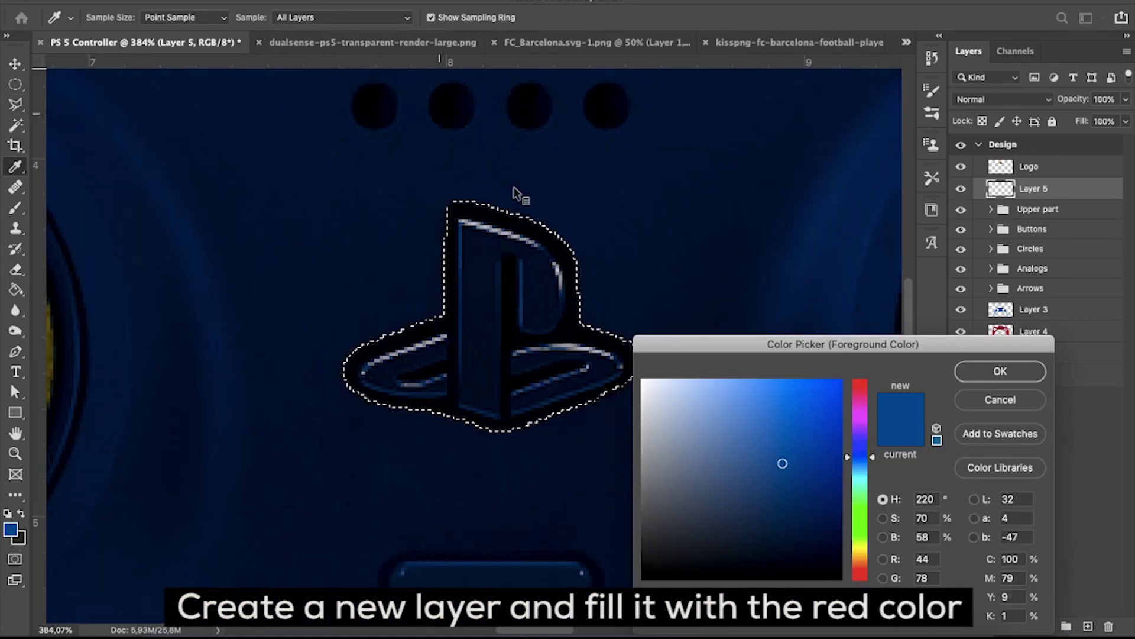
scroll(519, 194, down, 2)
scroll(520, 193, down, 2)
scroll(522, 189, up, 5)
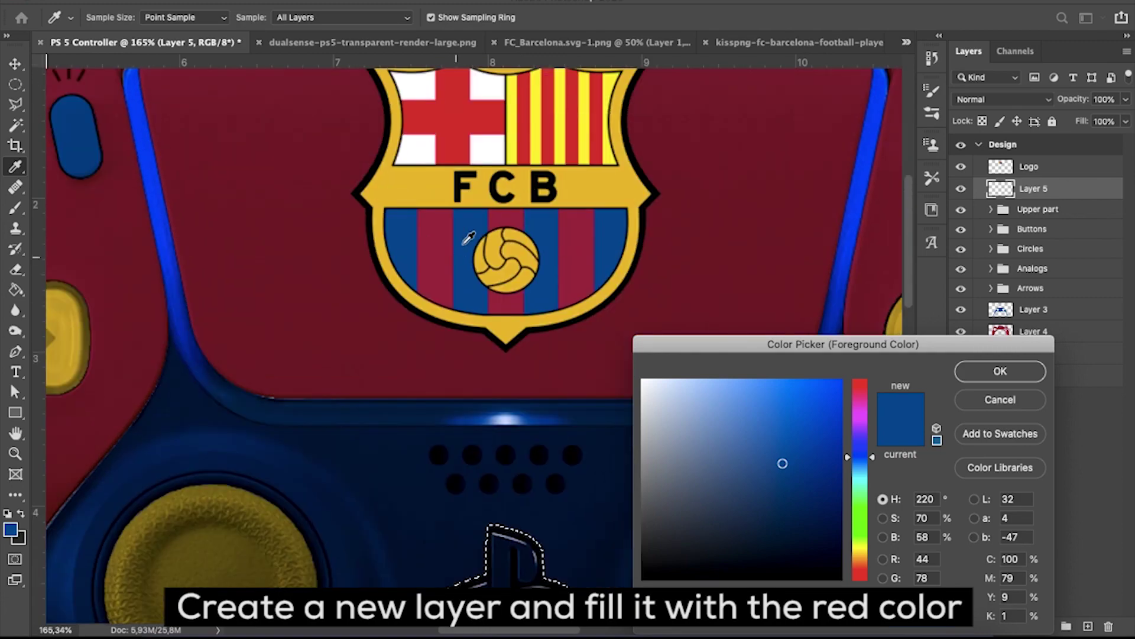
click(449, 243)
scroll(532, 355, down, 3)
key(Return)
scroll(539, 316, up, 2)
scroll(480, 343, up, 2)
key(g)
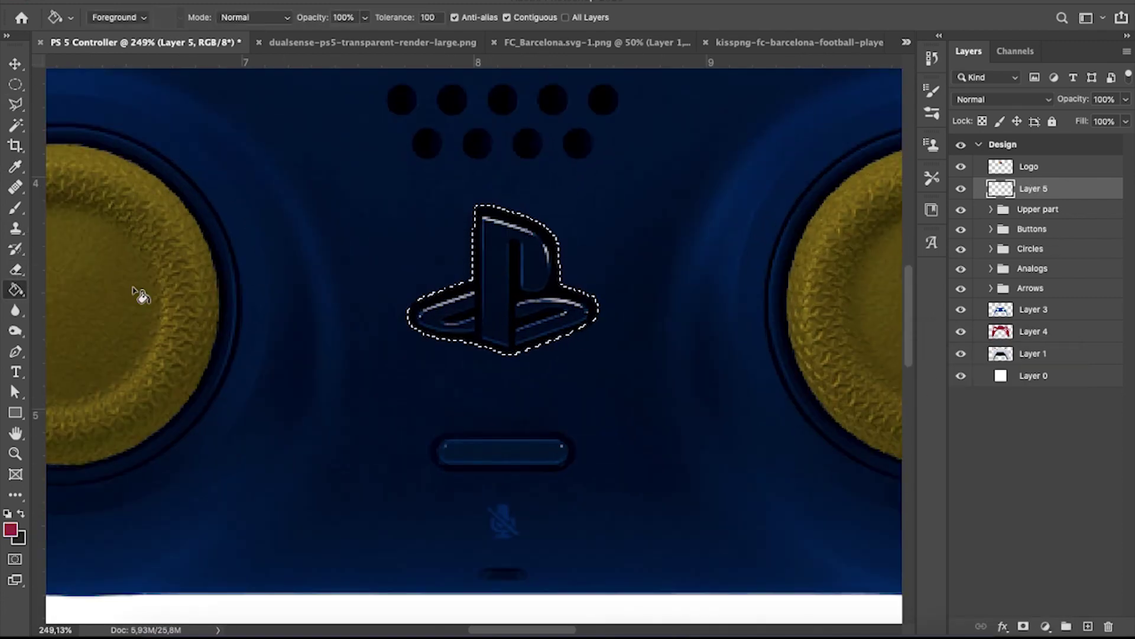
click(502, 278)
Set the red logo layer's blend mode to Overlay after trying Multiply.
click(15, 84)
click(65, 94)
click(15, 63)
click(1004, 99)
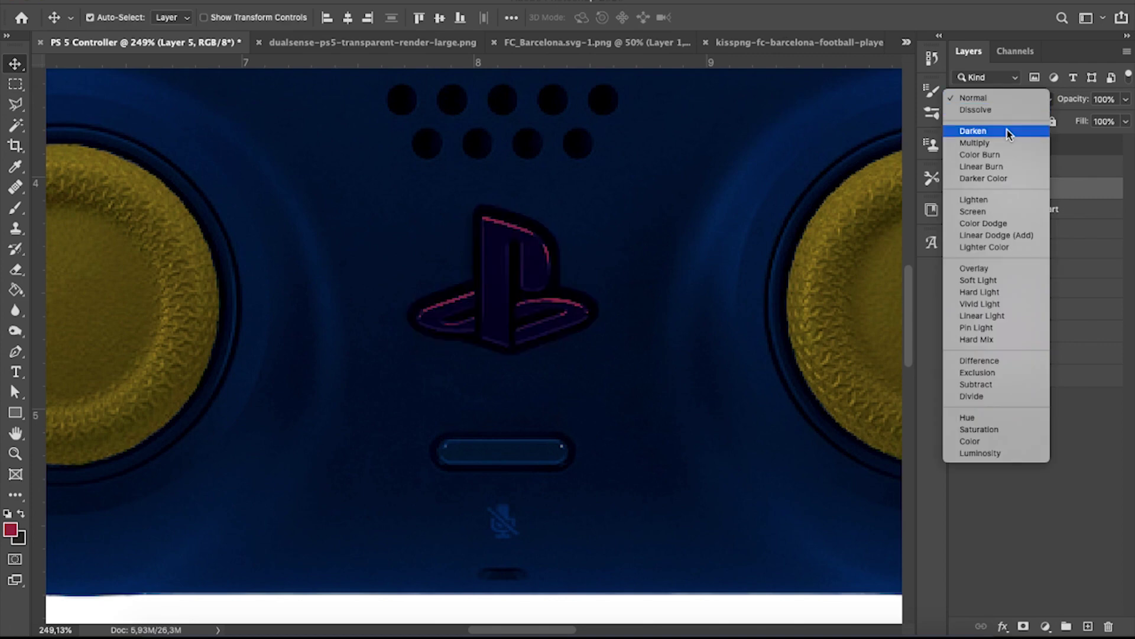
click(781, 274)
ctrl+click(1000, 188)
click(1033, 309)
key(ctrl+x)
click(1034, 188)
click(1003, 99)
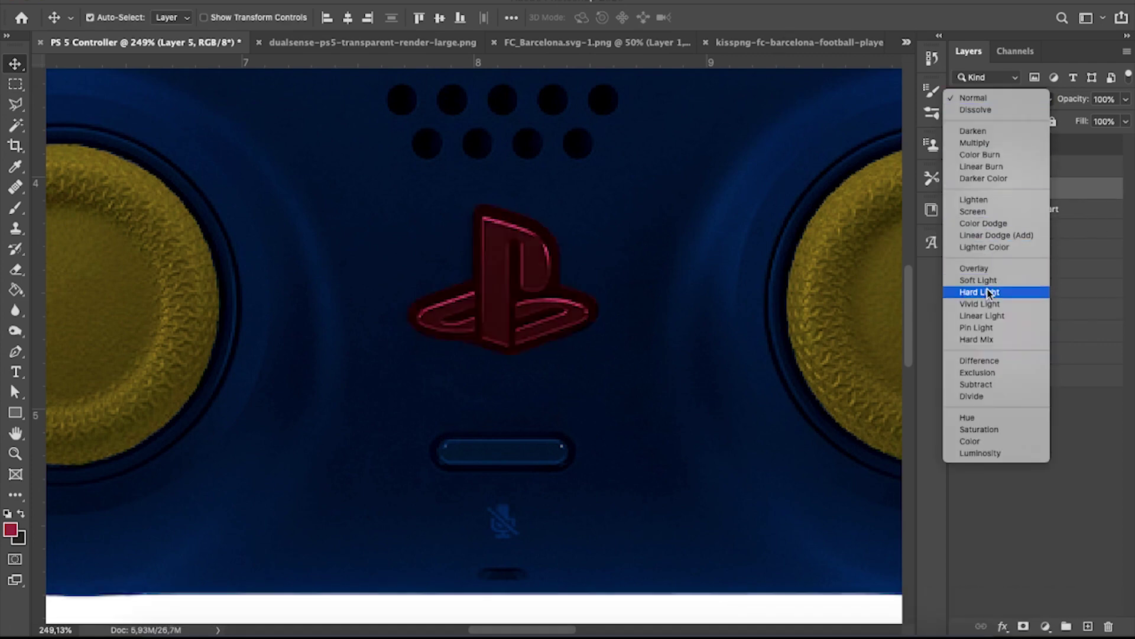
click(975, 143)
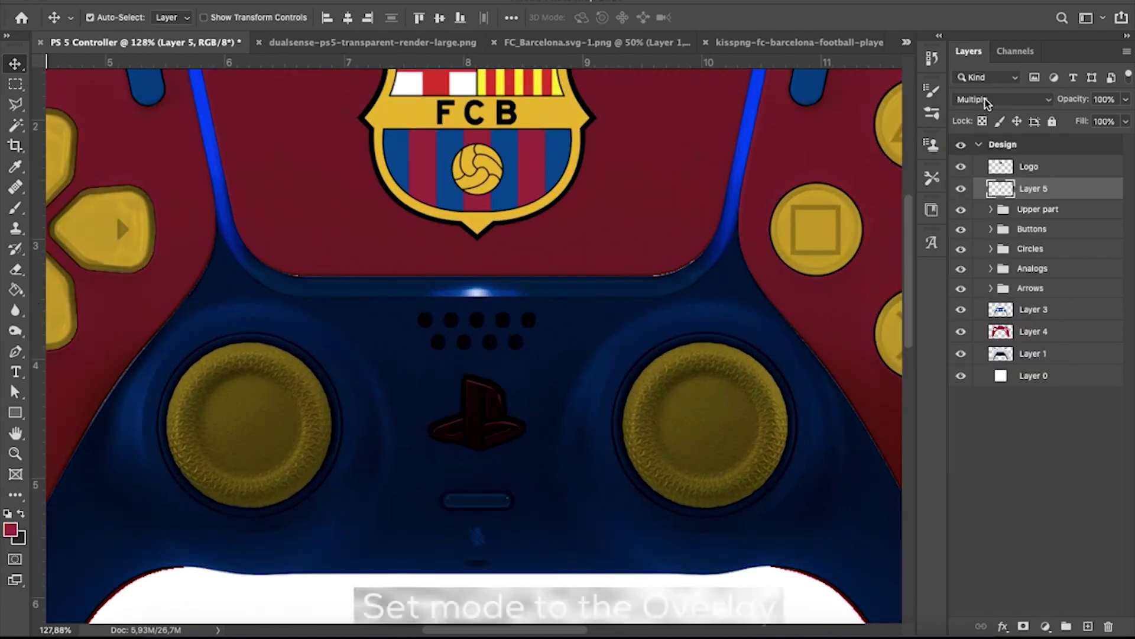
click(986, 101)
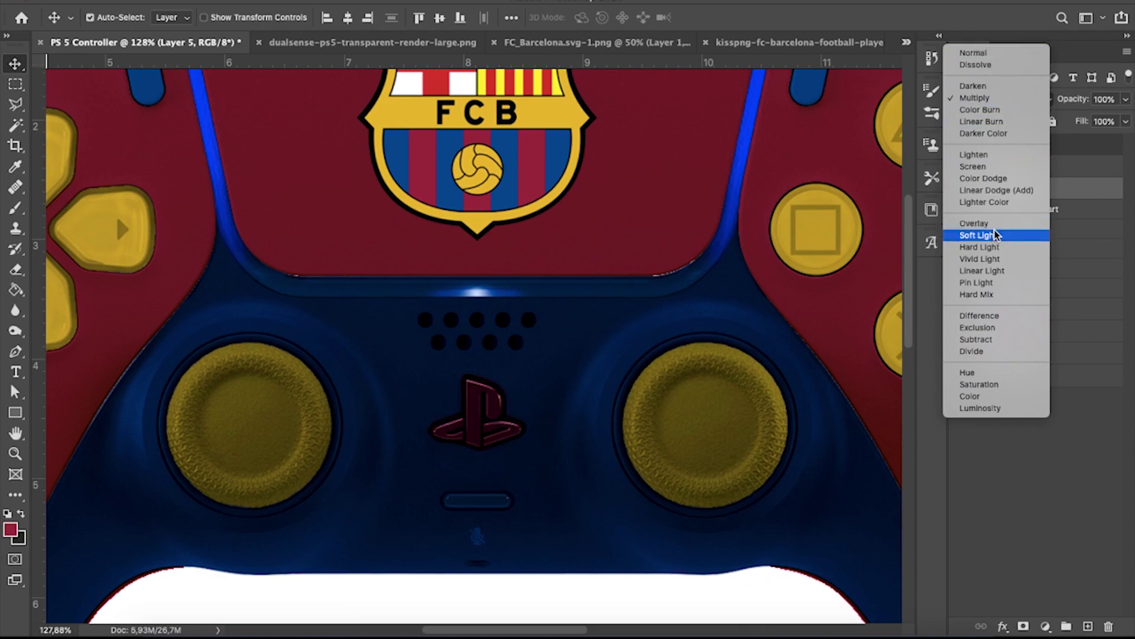
click(974, 223)
scroll(732, 324, down, 5)
scroll(632, 362, up, 1)
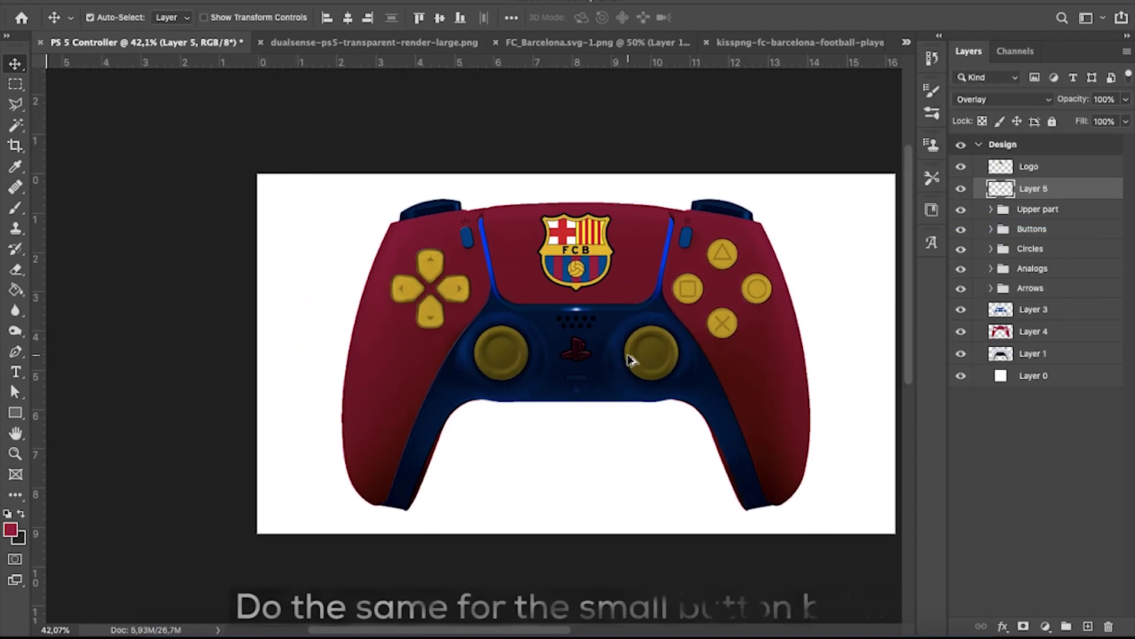
Trace a polygonal selection around the small pill-shaped button below the logo.
scroll(629, 360, up, 2)
scroll(629, 360, up, 3)
scroll(613, 360, up, 2)
scroll(516, 357, down, 1)
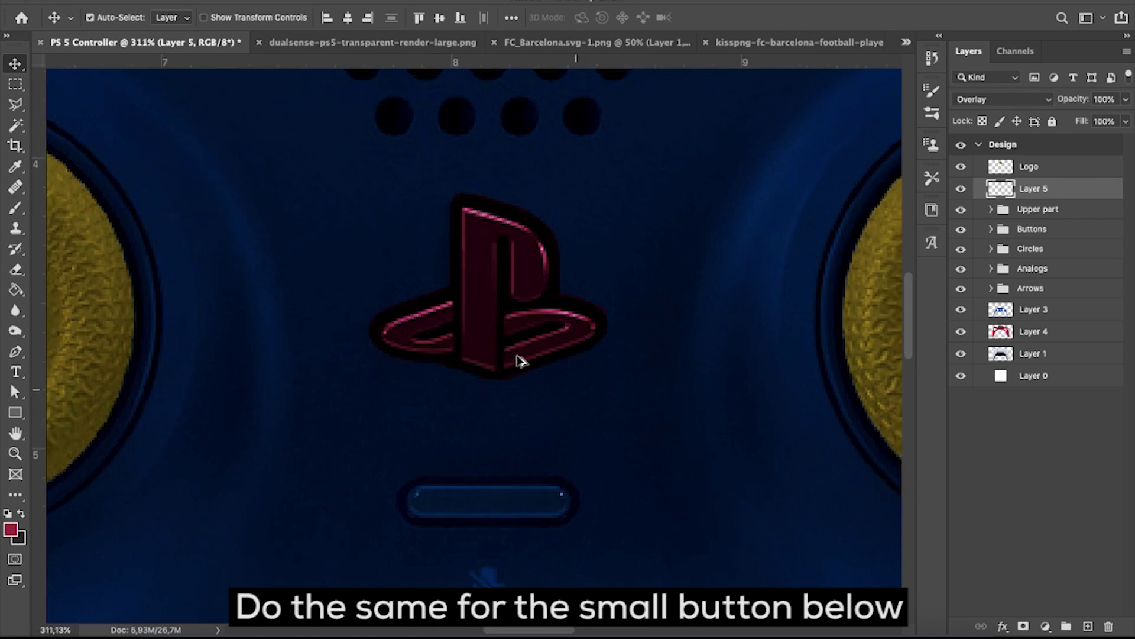
scroll(525, 357, down, 2)
scroll(522, 357, up, 1)
scroll(523, 359, up, 3)
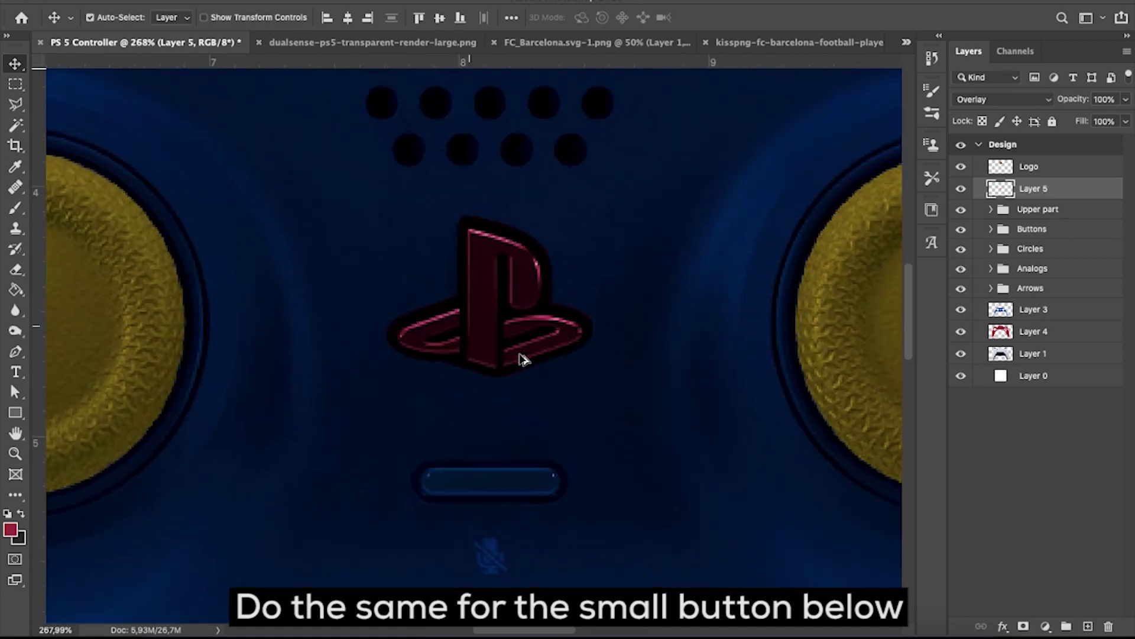
scroll(522, 360, up, 2)
scroll(509, 354, up, 1)
scroll(509, 355, up, 3)
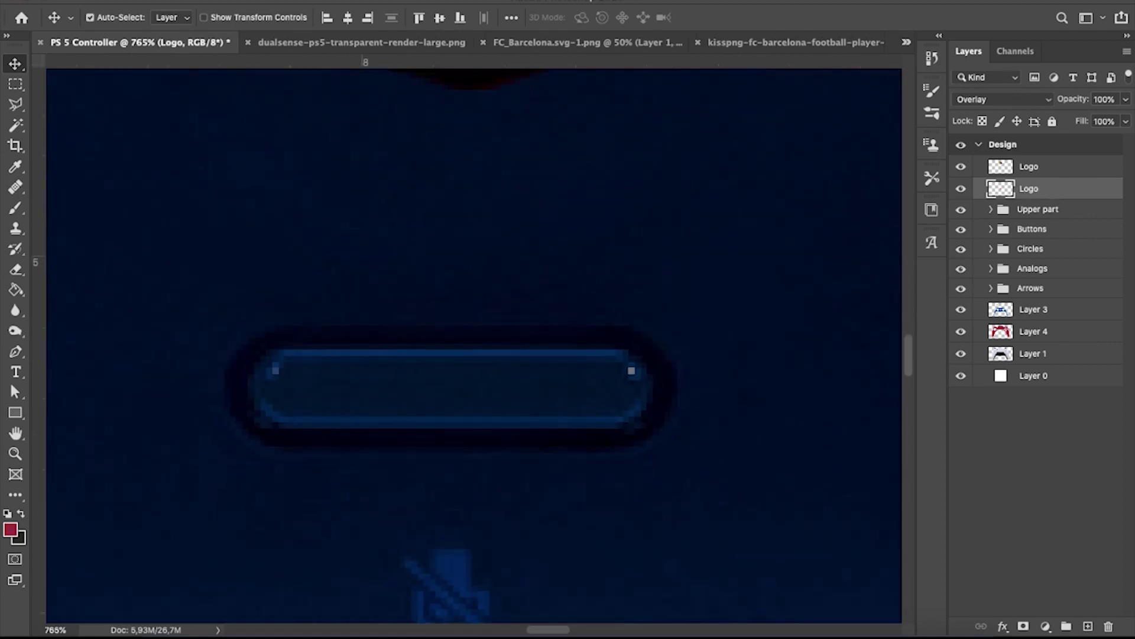
key(l)
scroll(273, 426, up, 1)
click(220, 350)
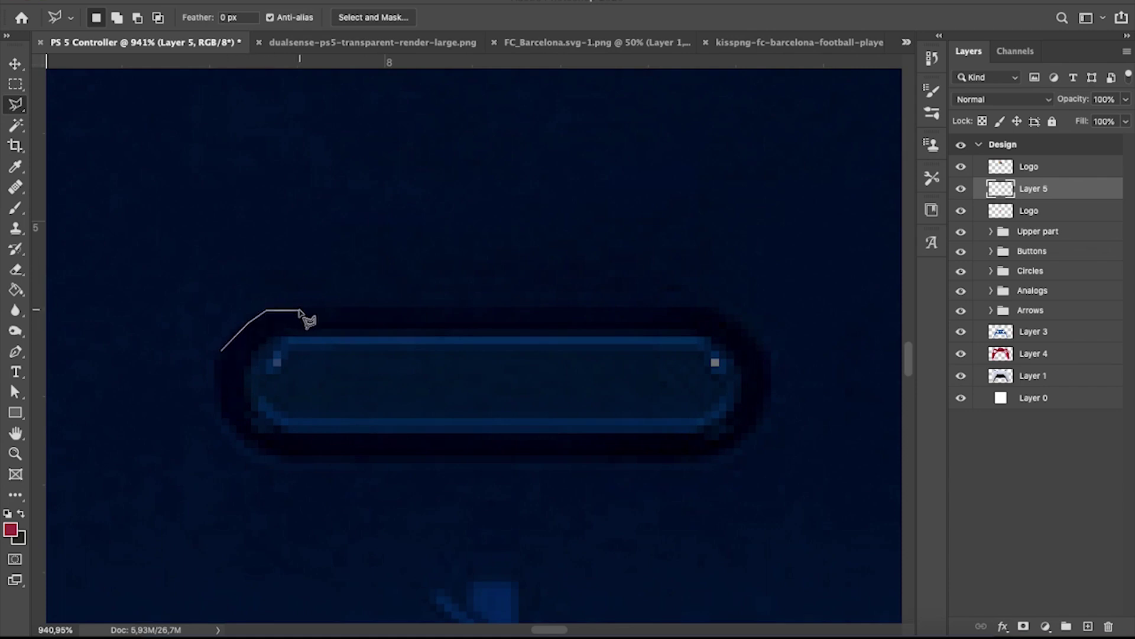
click(283, 334)
click(704, 336)
click(714, 459)
double_click(223, 407)
Fill the button selection with red on Layer 5 and deselect.
click(1035, 331)
key(shift+alt+o)
click(1034, 188)
key(g)
click(763, 390)
key(ctrl+d)
Blend the red button layer in Overlay, comparing against the Logo layer, then view the whole controller.
click(1023, 99)
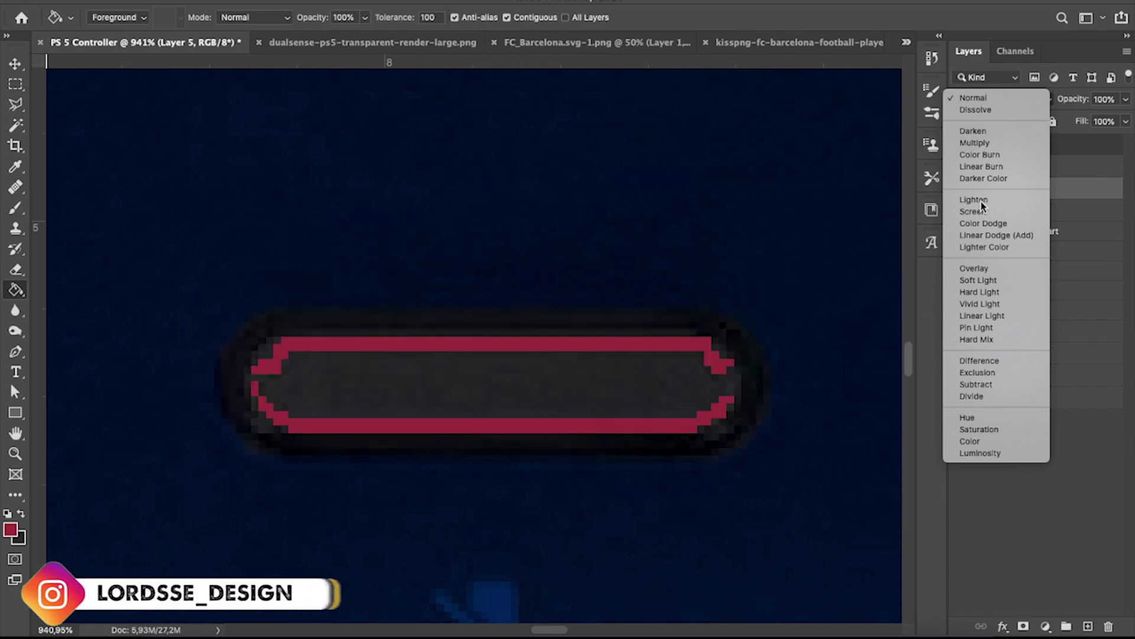
key(Escape)
key(ctrl+1)
scroll(753, 278, up, 2)
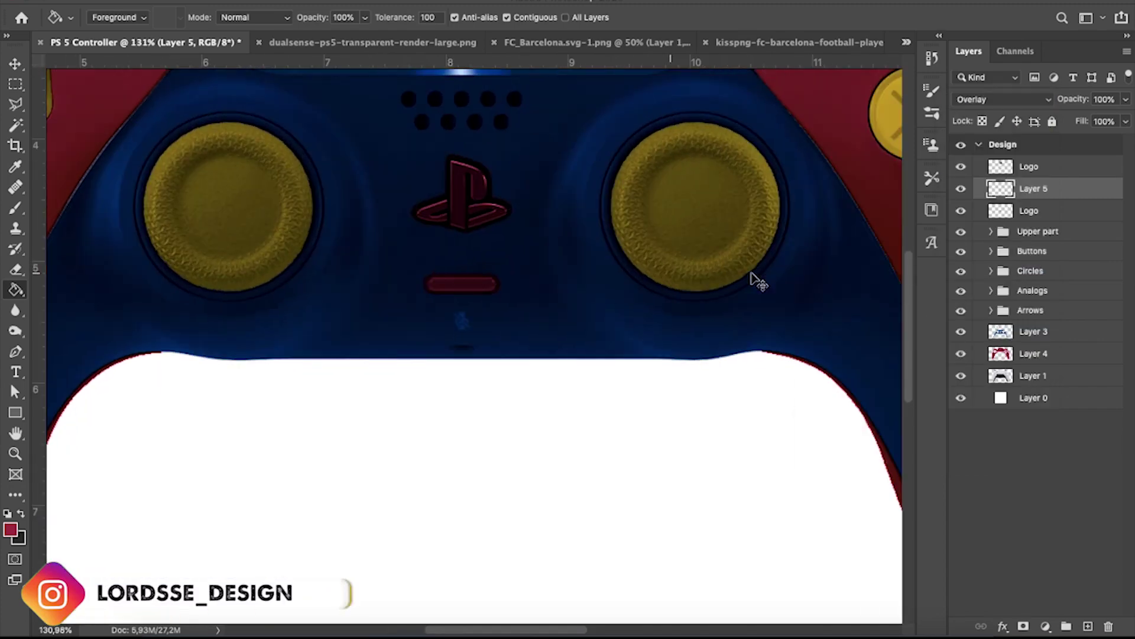
click(1022, 98)
key(Escape)
key(alt+])
click(1028, 98)
key(Escape)
click(984, 100)
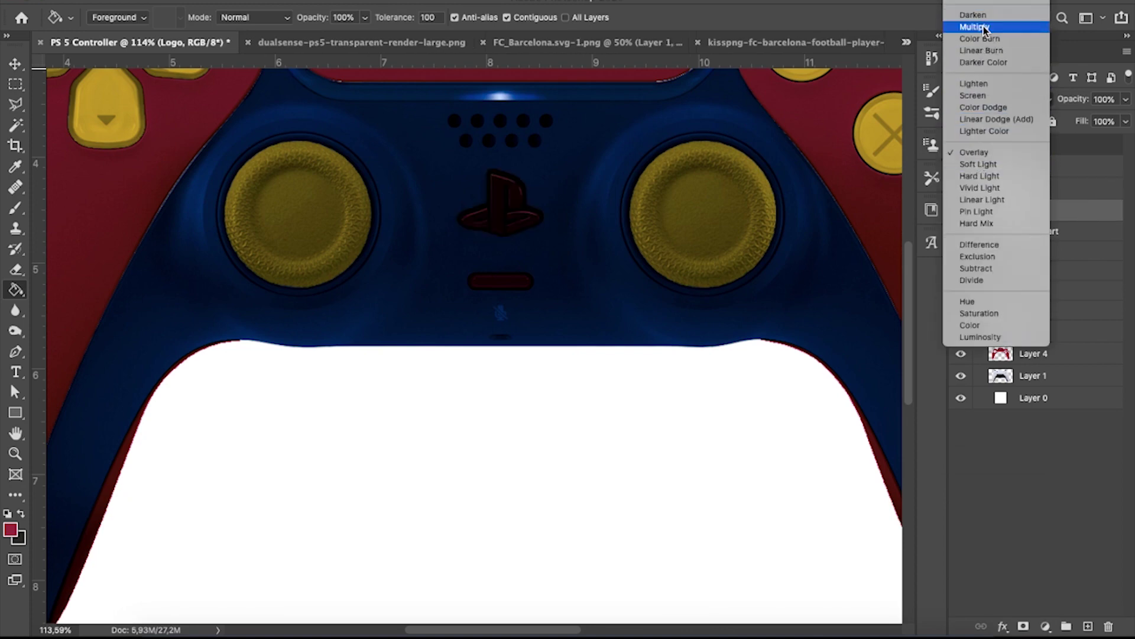
key(Escape)
click(1033, 188)
click(984, 99)
key(Escape)
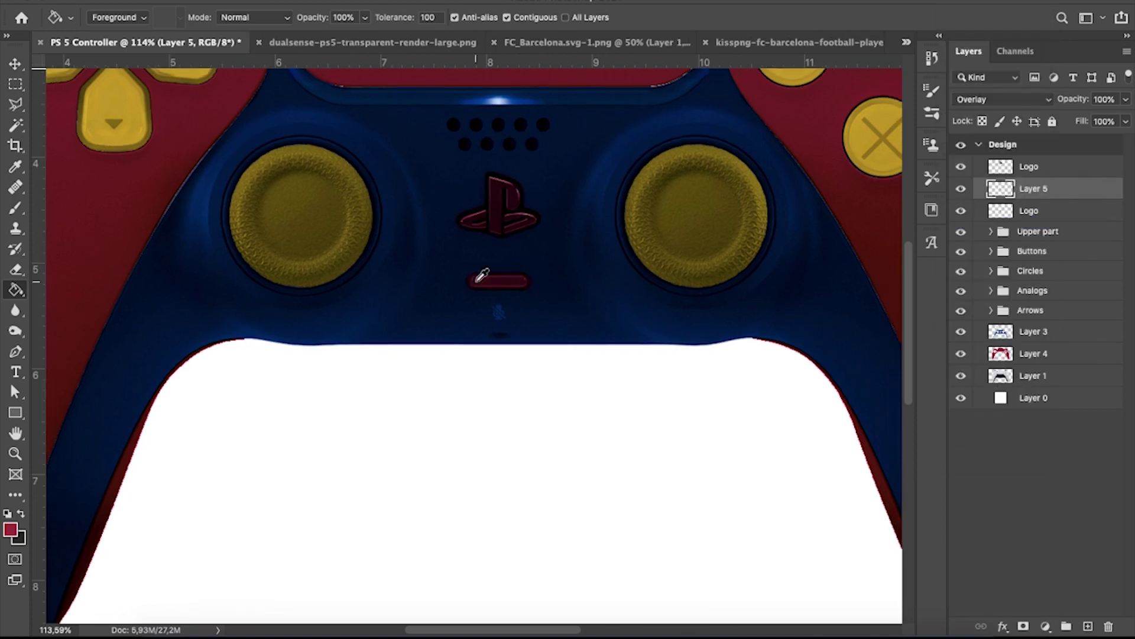
key(ctrl+0)
scroll(638, 261, up, 2)
scroll(607, 254, up, 2)
scroll(600, 258, up, 3)
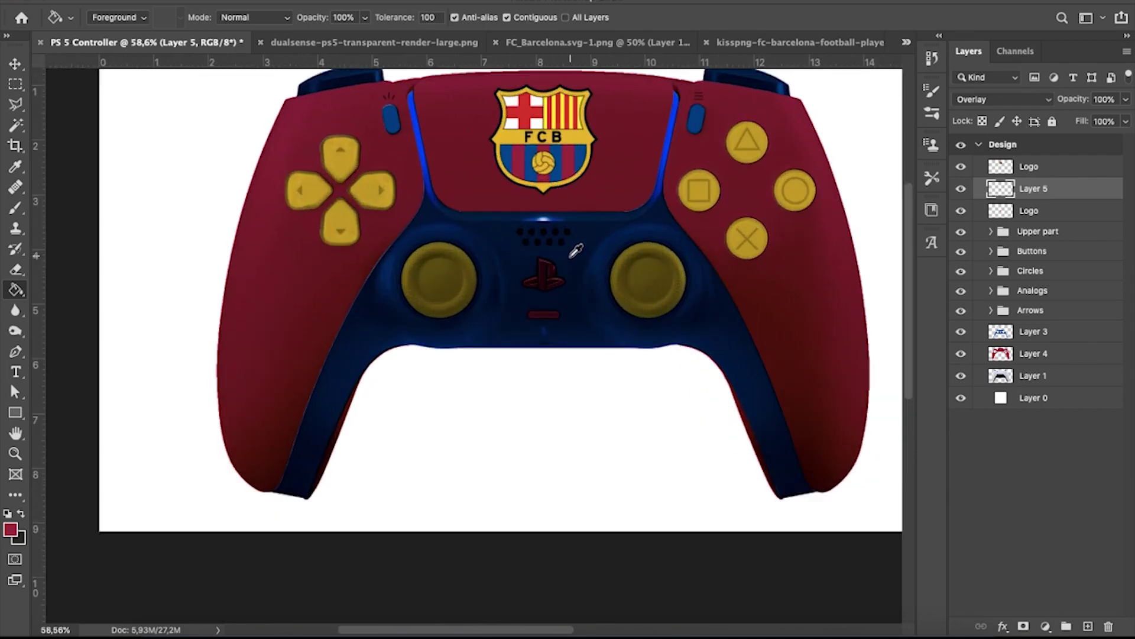
scroll(572, 256, up, 2)
scroll(527, 347, up, 2)
Finish renaming the red button's layer to 'Button'.
scroll(534, 367, up, 5)
scroll(535, 373, up, 4)
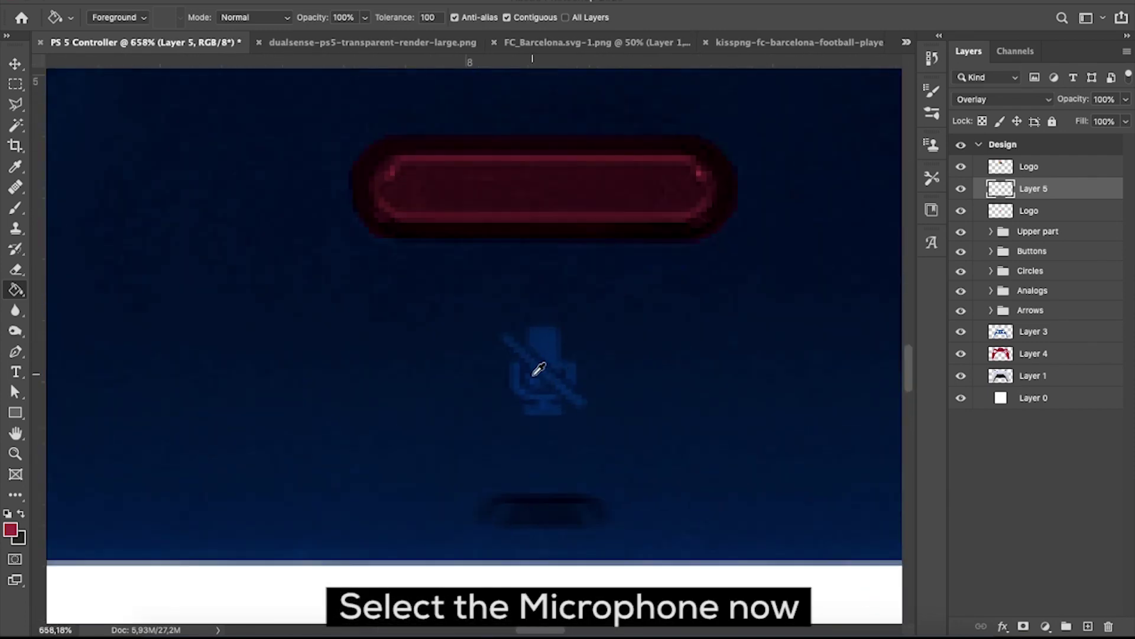
scroll(584, 368, up, 4)
scroll(583, 368, up, 2)
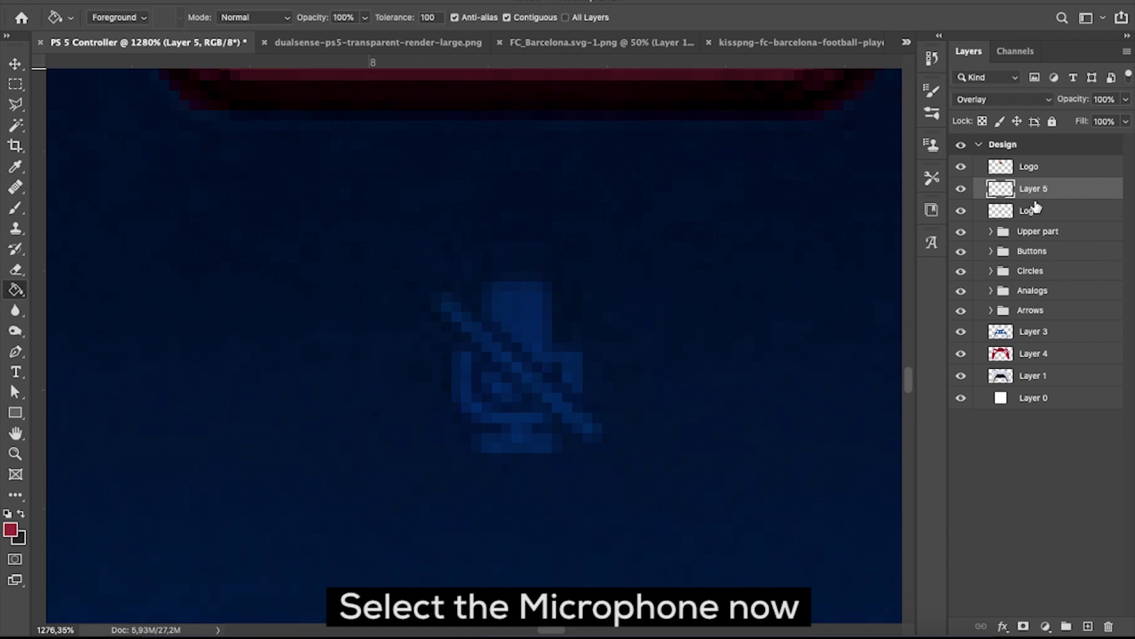
text(ton)
key(Return)
Start a Polygonal Lasso outline around the microphone icon below the button.
click(11, 100)
scroll(484, 302, up, 2)
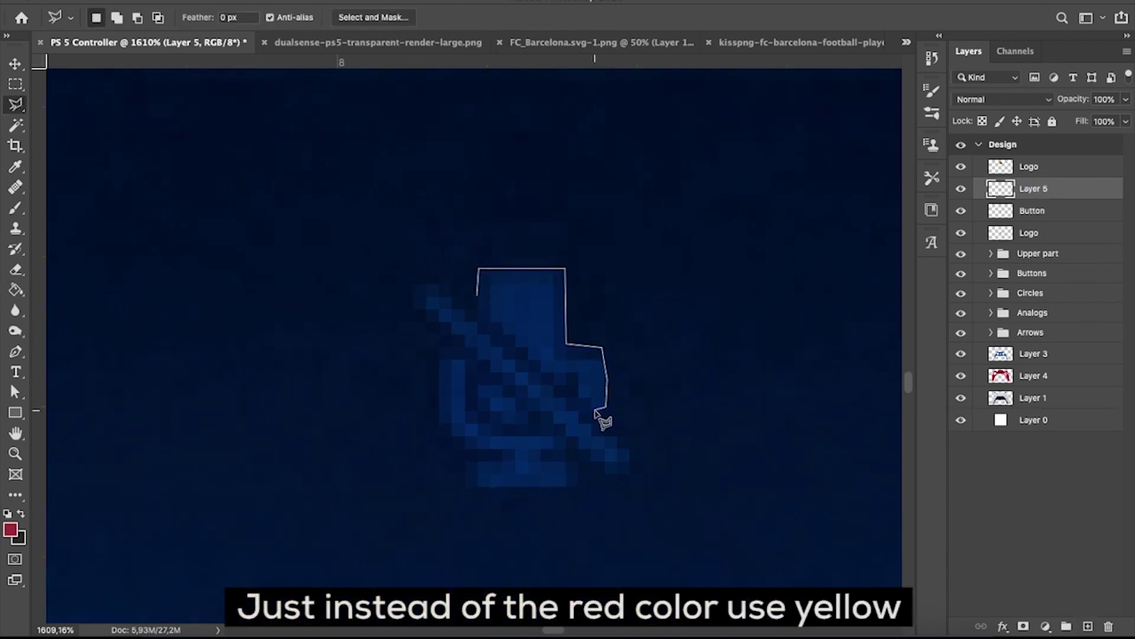
click(467, 452)
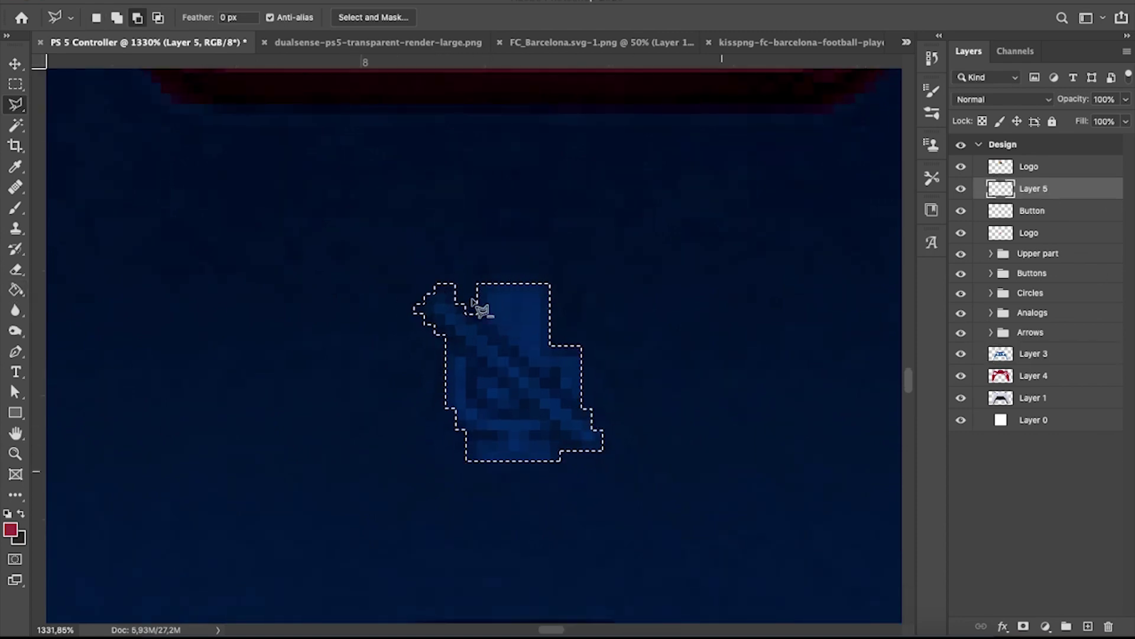
Fill the microphone selection with yellow and set its layer to Multiply.
scroll(514, 356, down, 10)
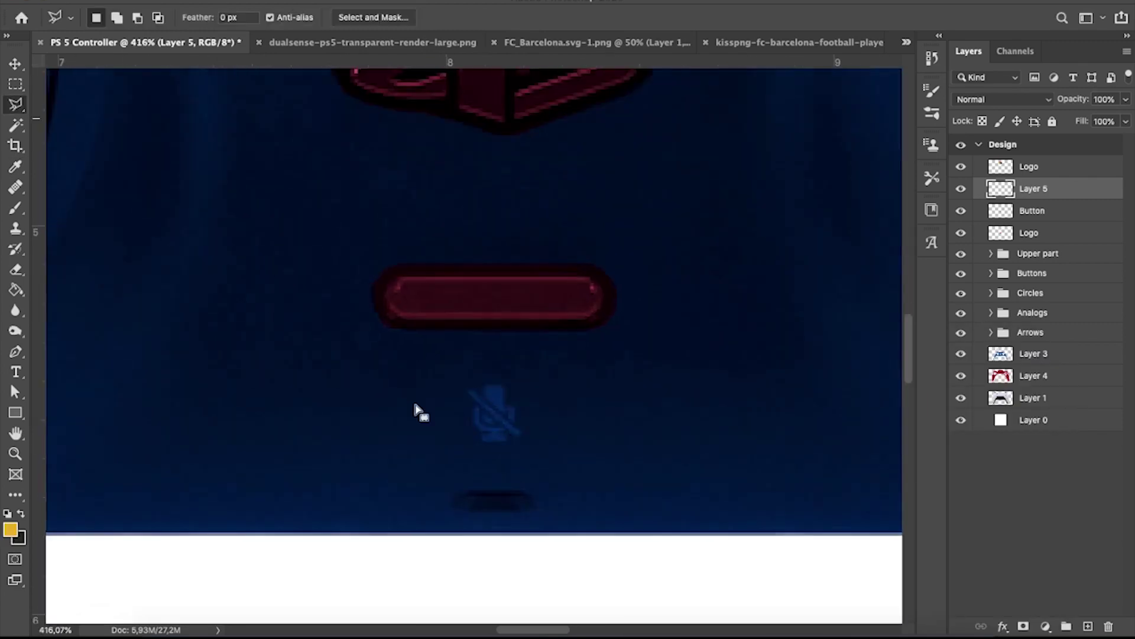
key(g)
click(494, 414)
scroll(532, 414, up, 2)
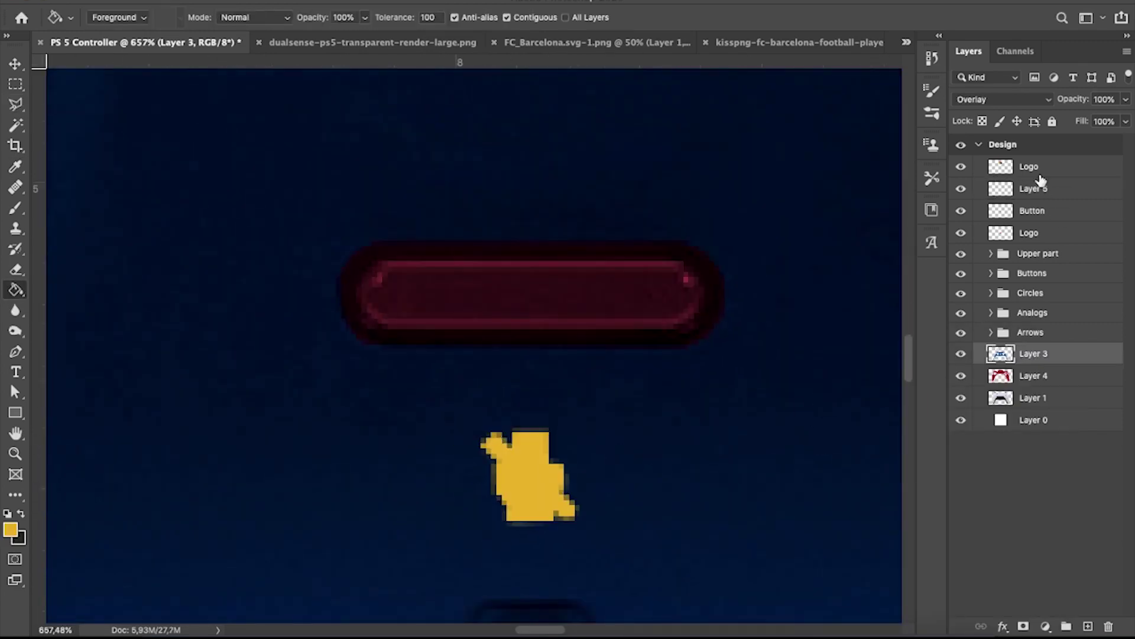
click(1006, 98)
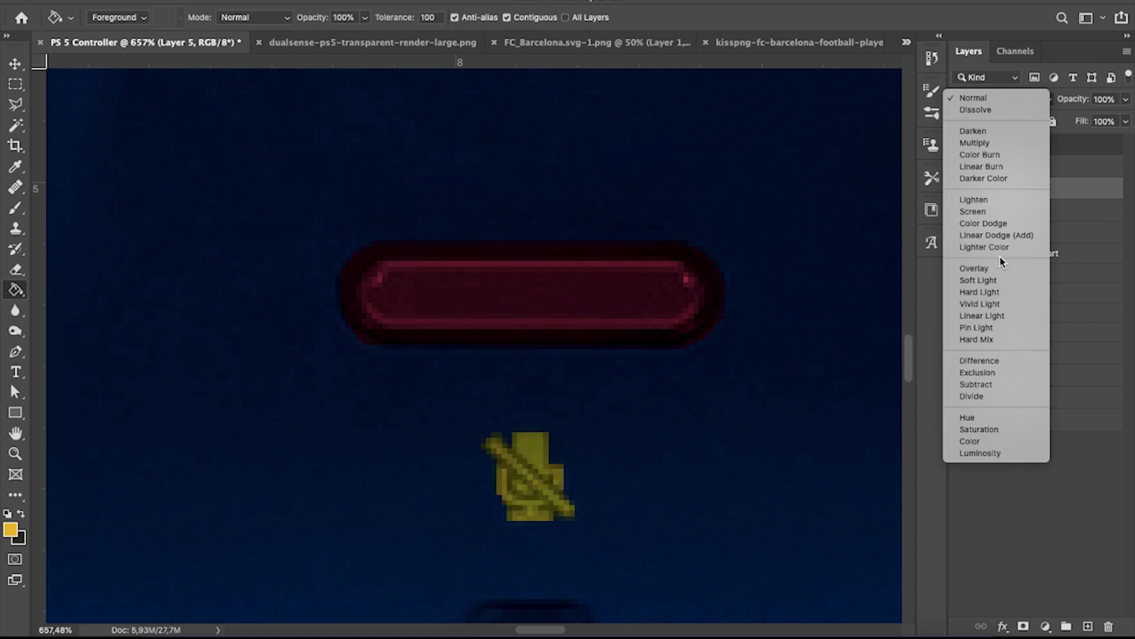
click(984, 145)
Set up a soft round brush at size 2, briefly hiding Layer 3 to check the icon.
key(b)
scroll(563, 436, up, 3)
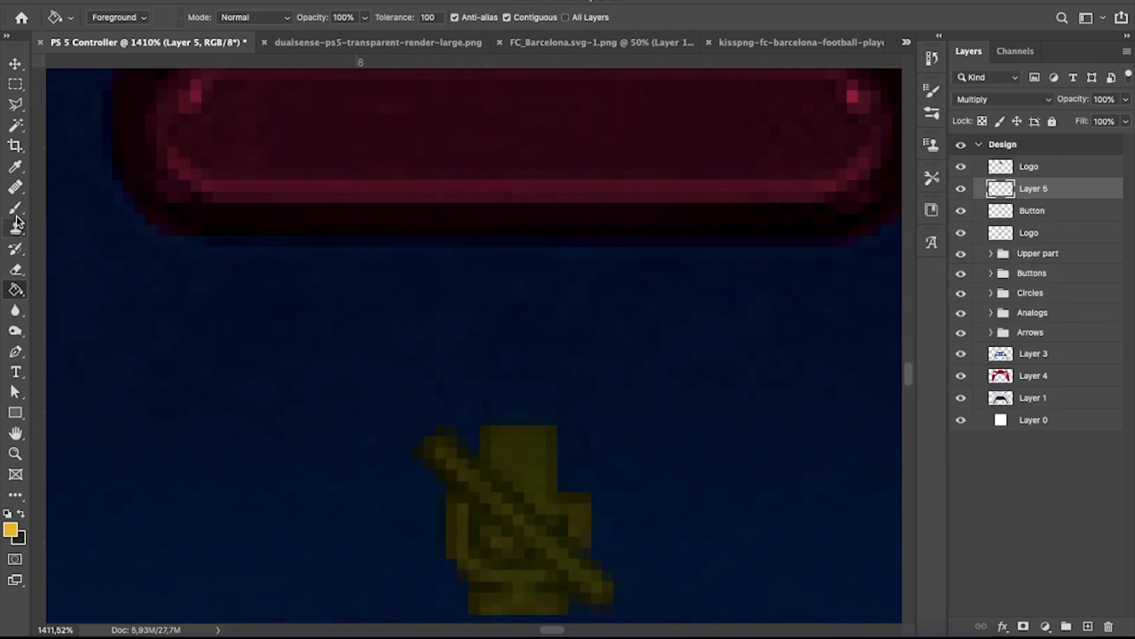
click(114, 17)
click(71, 189)
click(961, 353)
scroll(633, 387, down, 5)
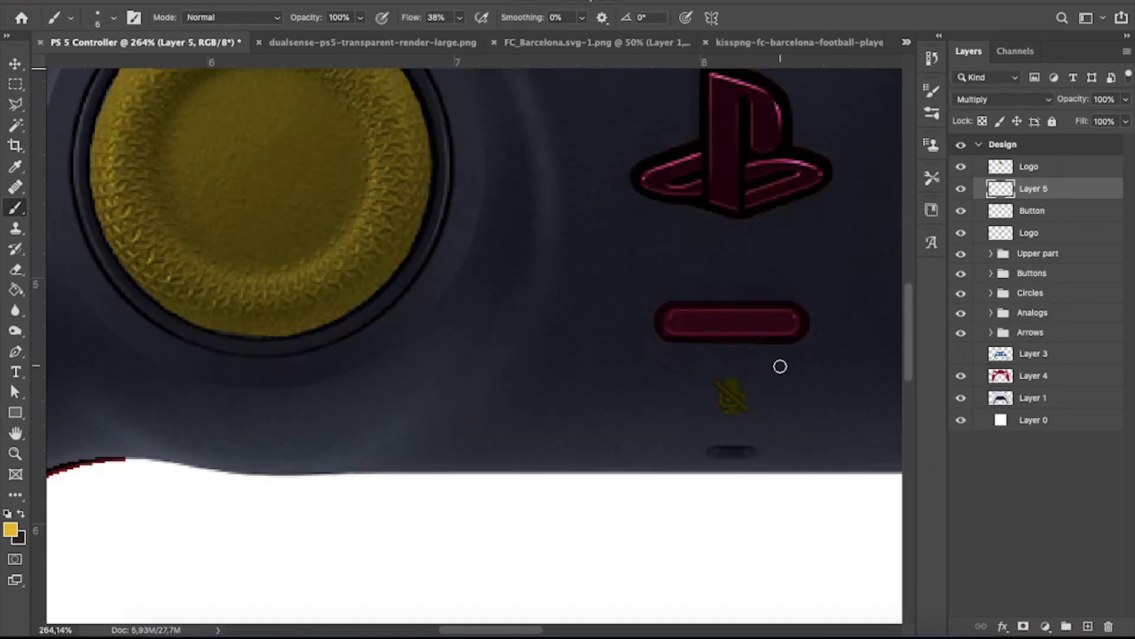
scroll(632, 387, up, 5)
key(bracketright)
click(113, 17)
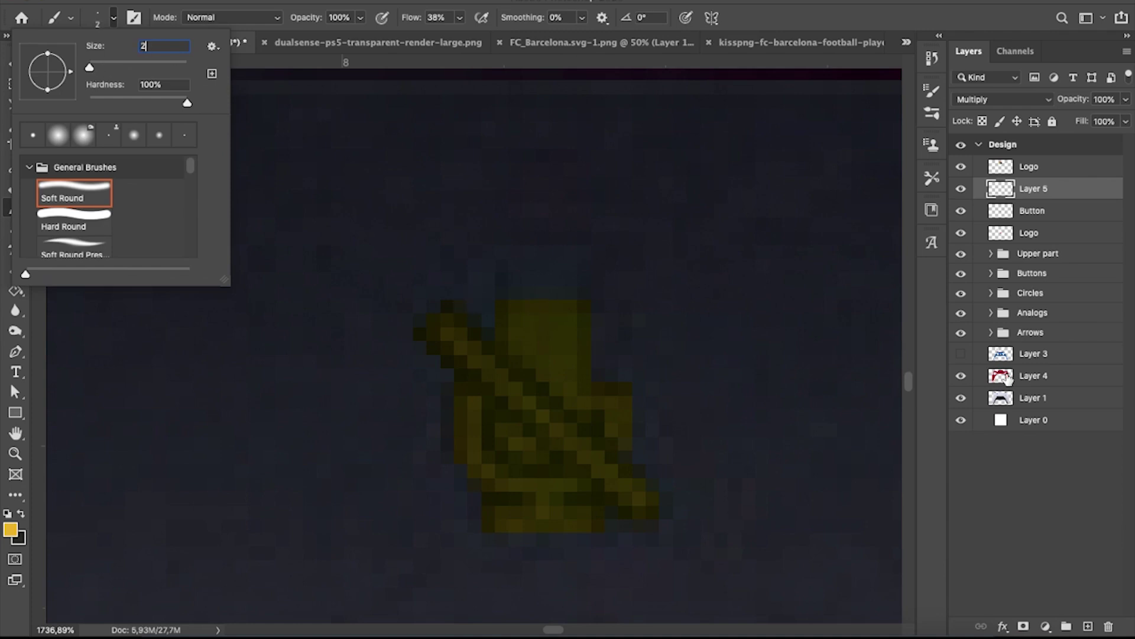
key(Return)
click(961, 353)
Set the eraser to size 3 and reselect the microphone's Layer 5.
key(e)
click(113, 18)
text(3)
key(Return)
ctrl+click(518, 298)
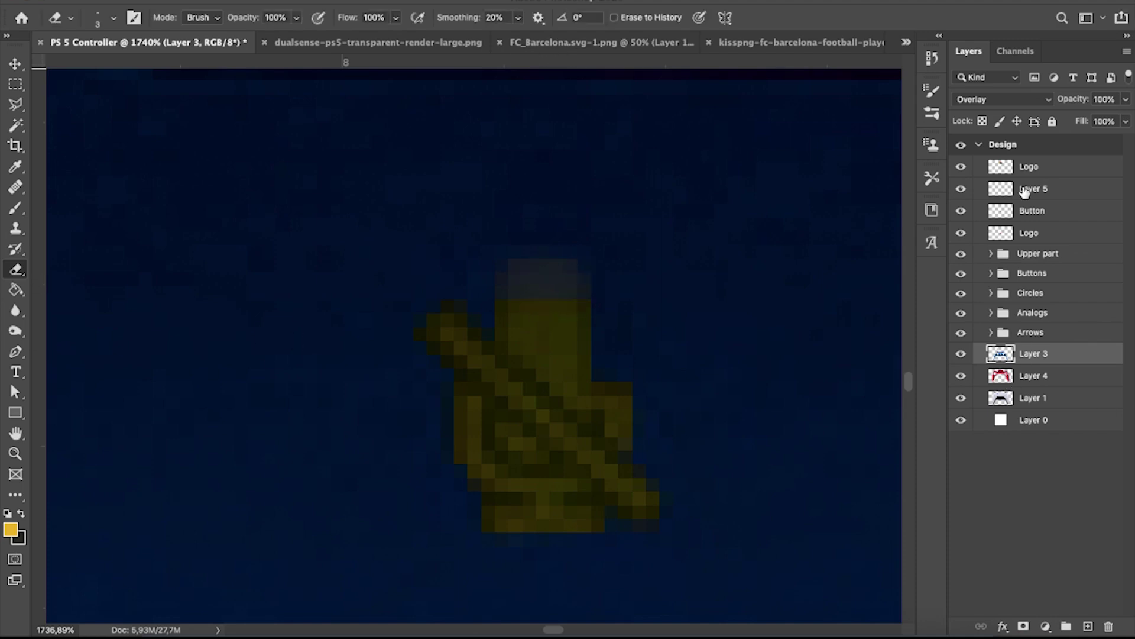
click(1025, 190)
Touch up the icon's top edge with the brush, undoing stray strokes.
key(b)
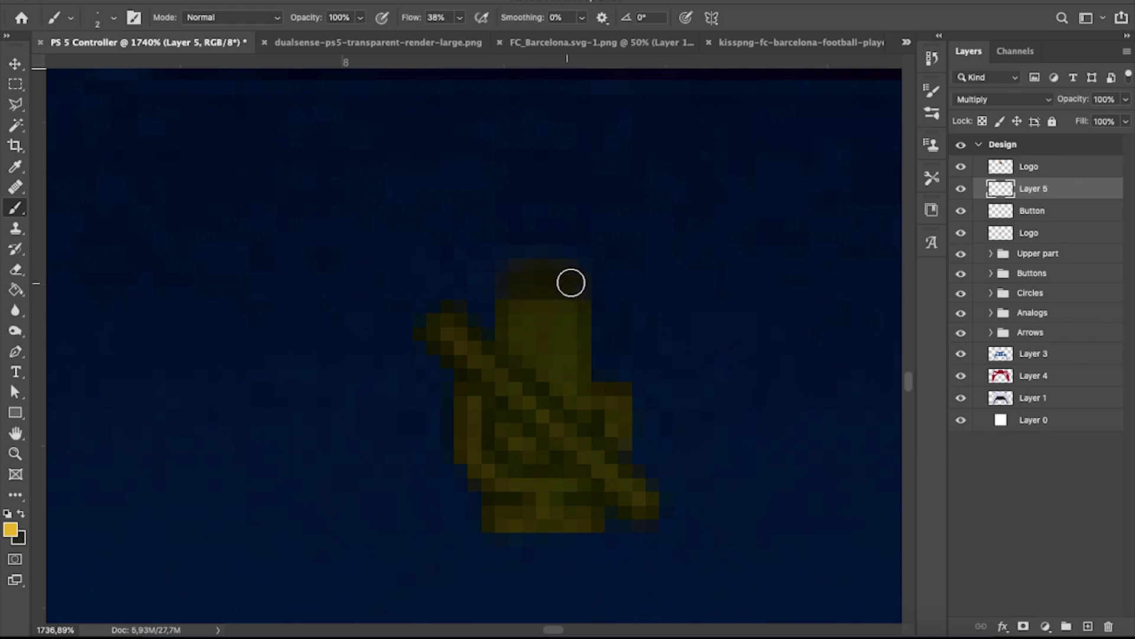
scroll(571, 283, down, 5)
scroll(592, 266, up, 6)
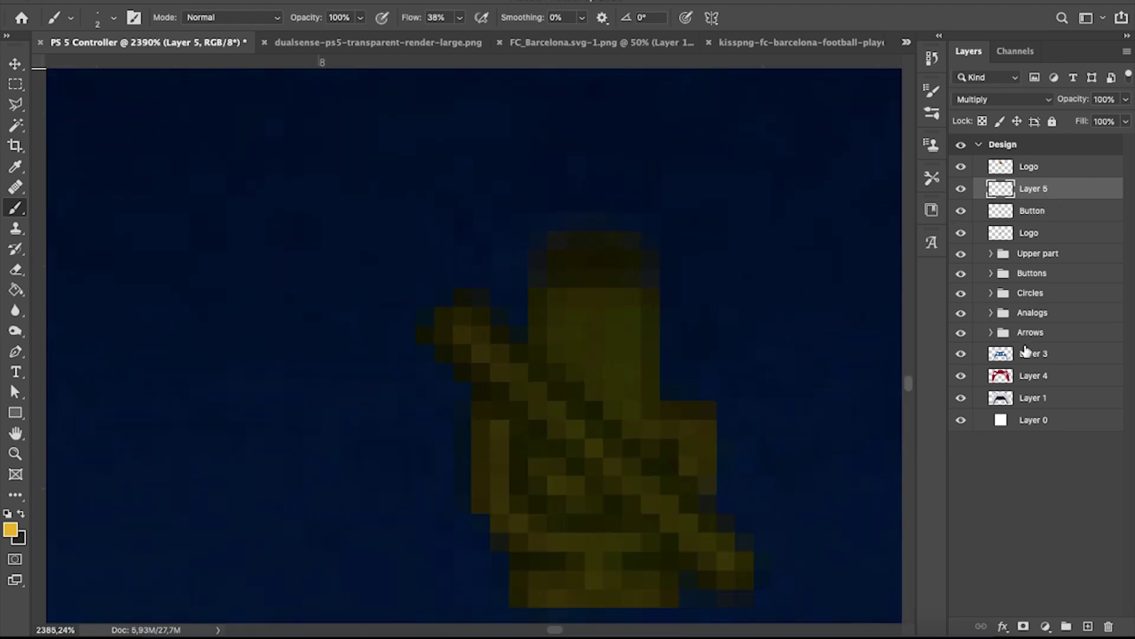
double_click(1032, 353)
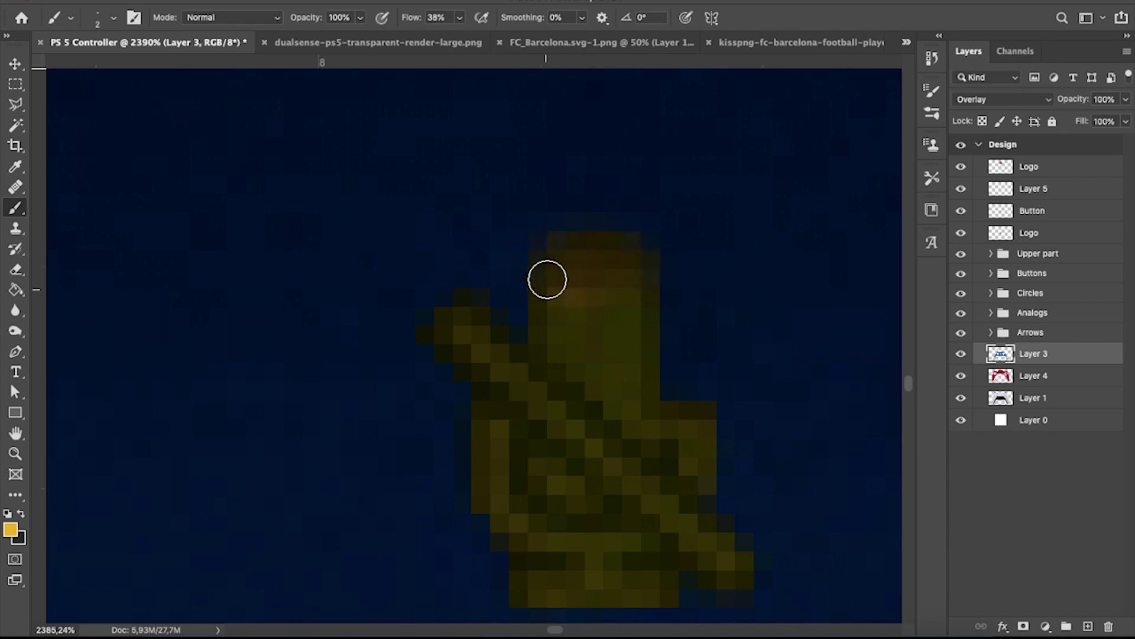
key(ctrl+z)
key(e)
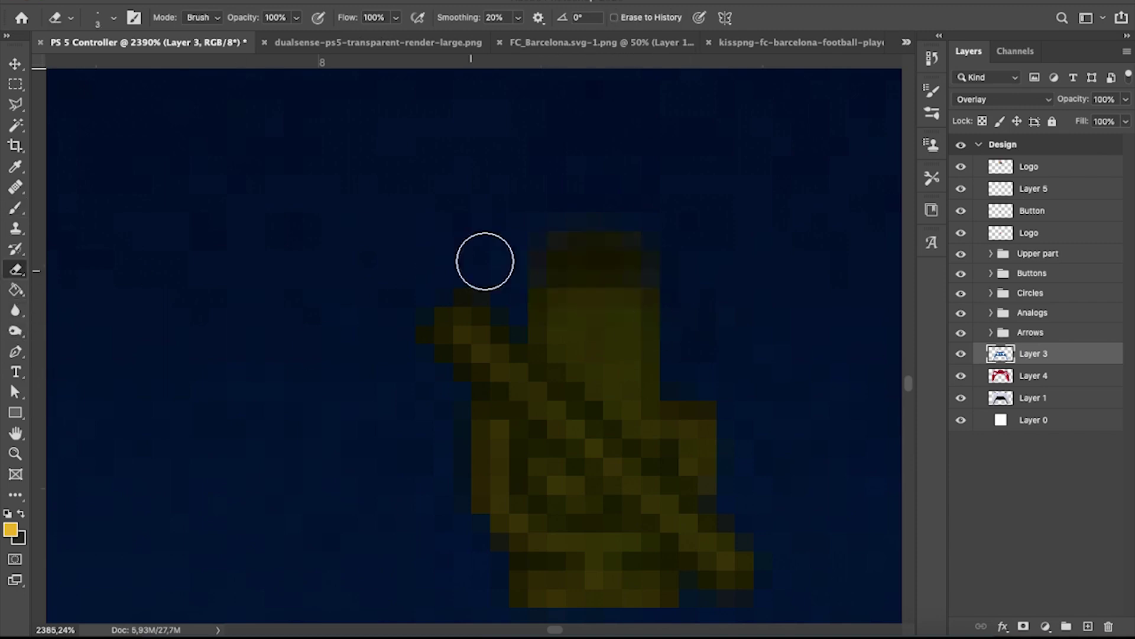
key(b)
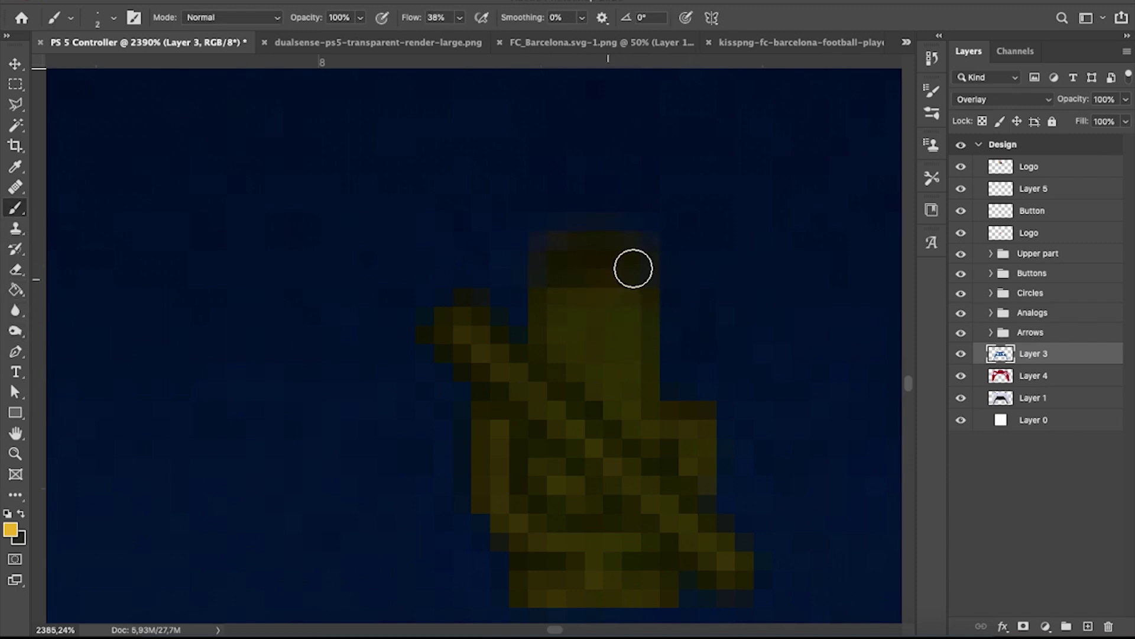
scroll(591, 302, down, 3)
scroll(663, 323, down, 2)
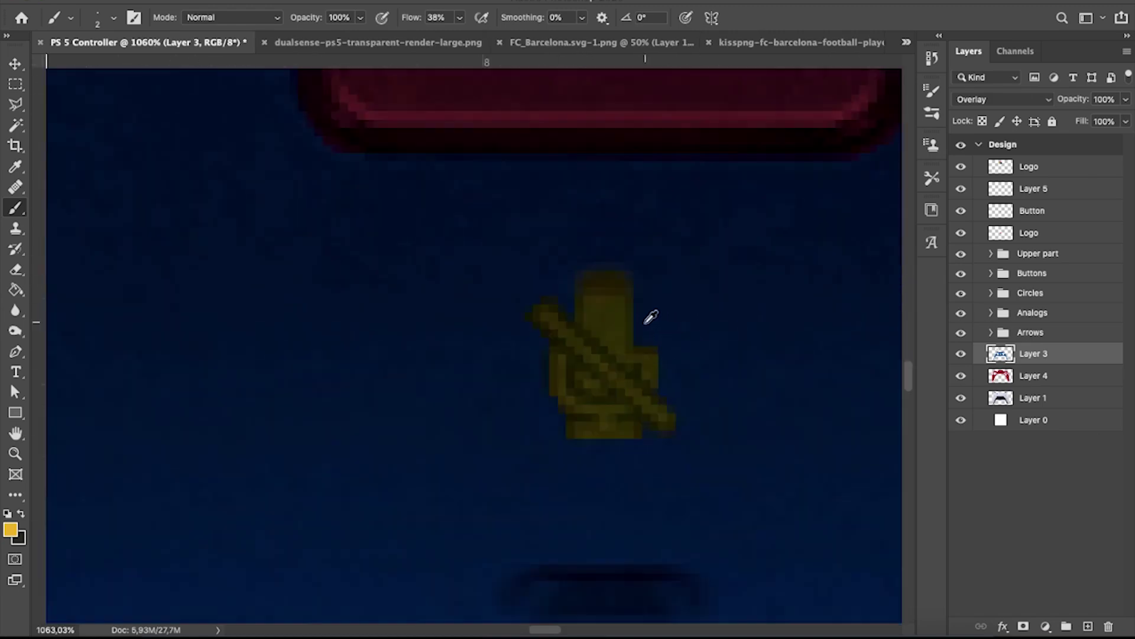
scroll(615, 317, down, 5)
scroll(445, 280, down, 6)
scroll(444, 313, down, 3)
scroll(435, 308, up, 3)
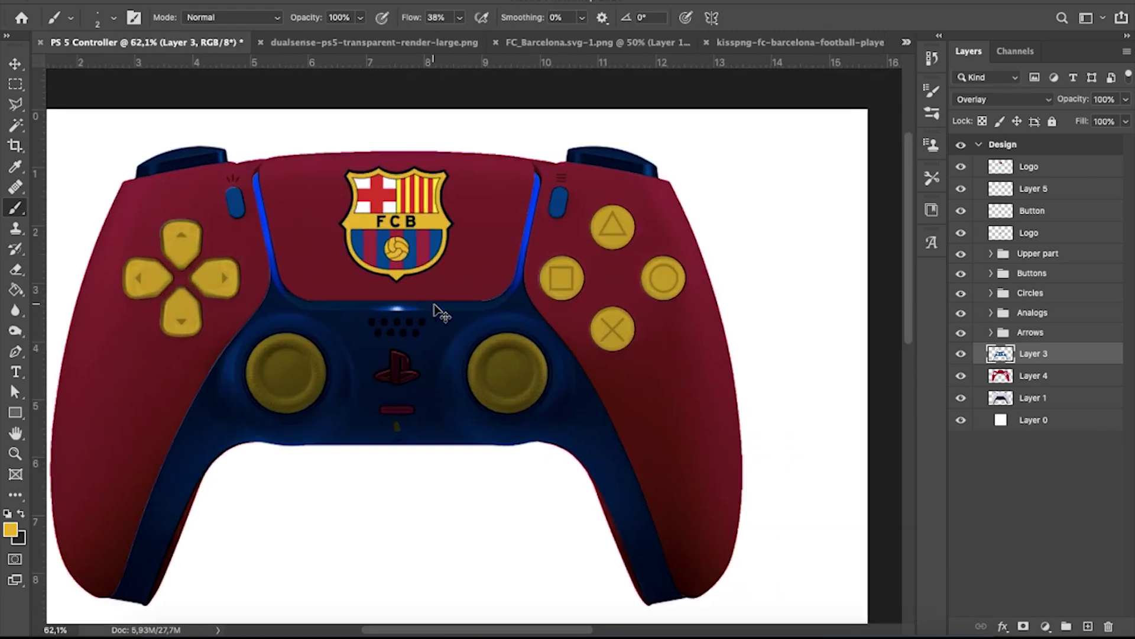
scroll(435, 309, down, 2)
key(v)
double_click(1032, 188)
text(Microphone)
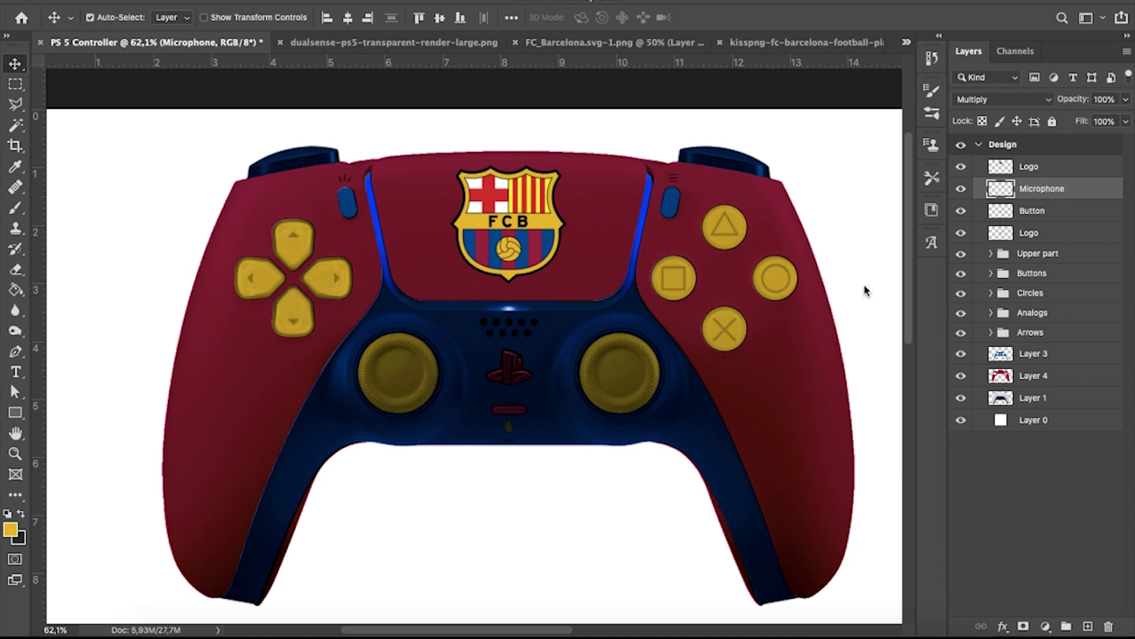
scroll(718, 277, down, 1)
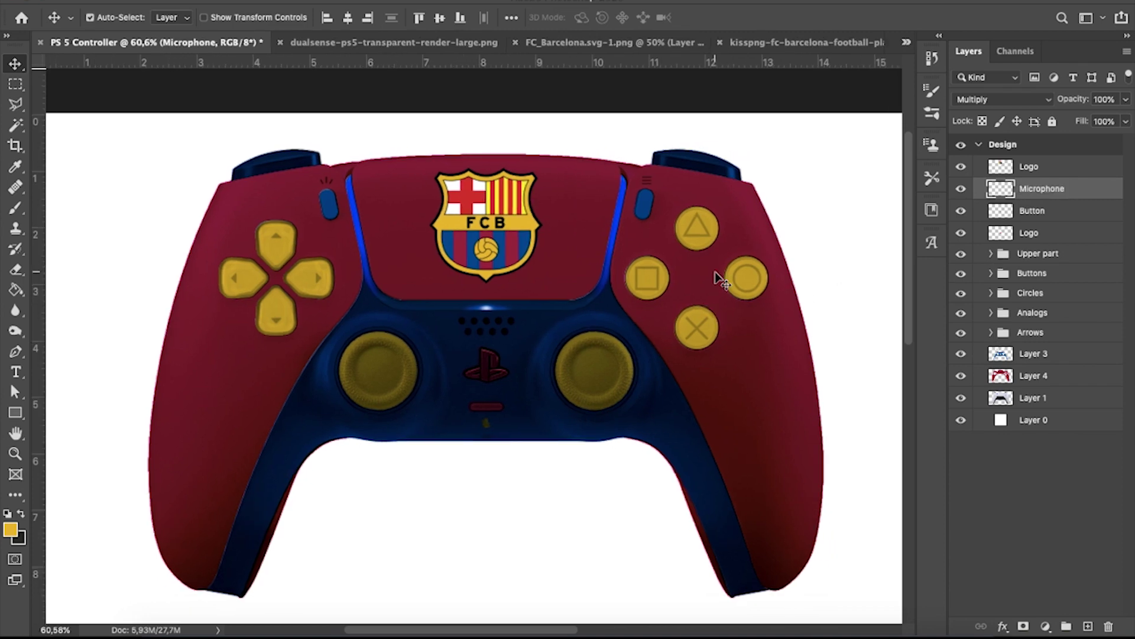
scroll(718, 277, up, 2)
click(1094, 166)
shift+click(1042, 234)
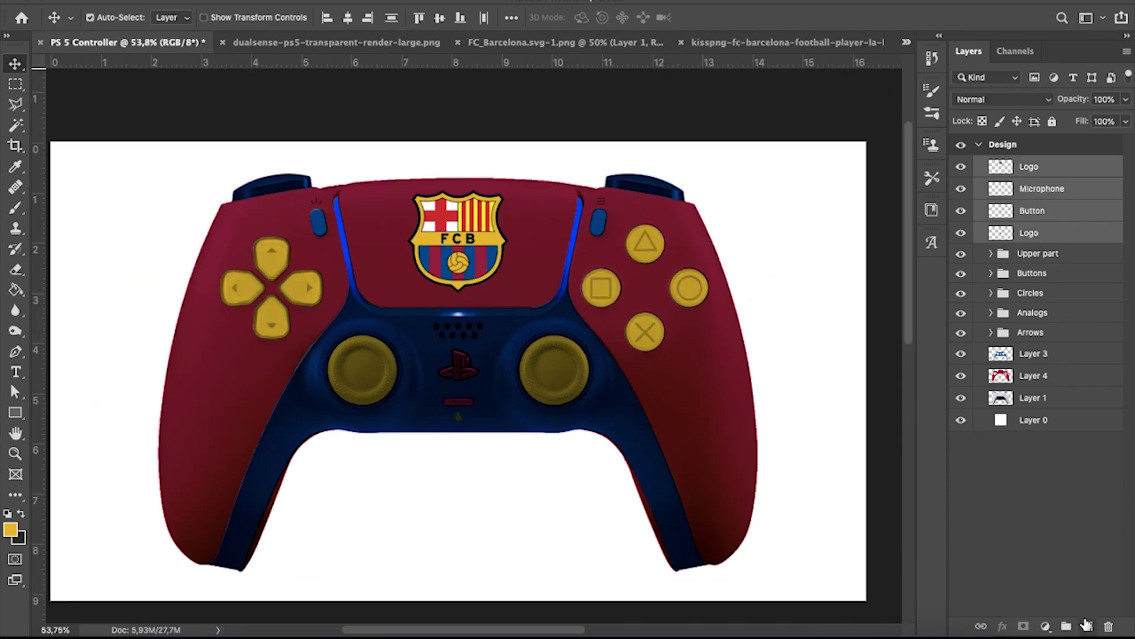
drag(1085, 623, 1066, 626)
double_click(1032, 165)
click(992, 165)
drag(1045, 185, 1040, 157)
click(991, 187)
double_click(1032, 187)
text(Do)
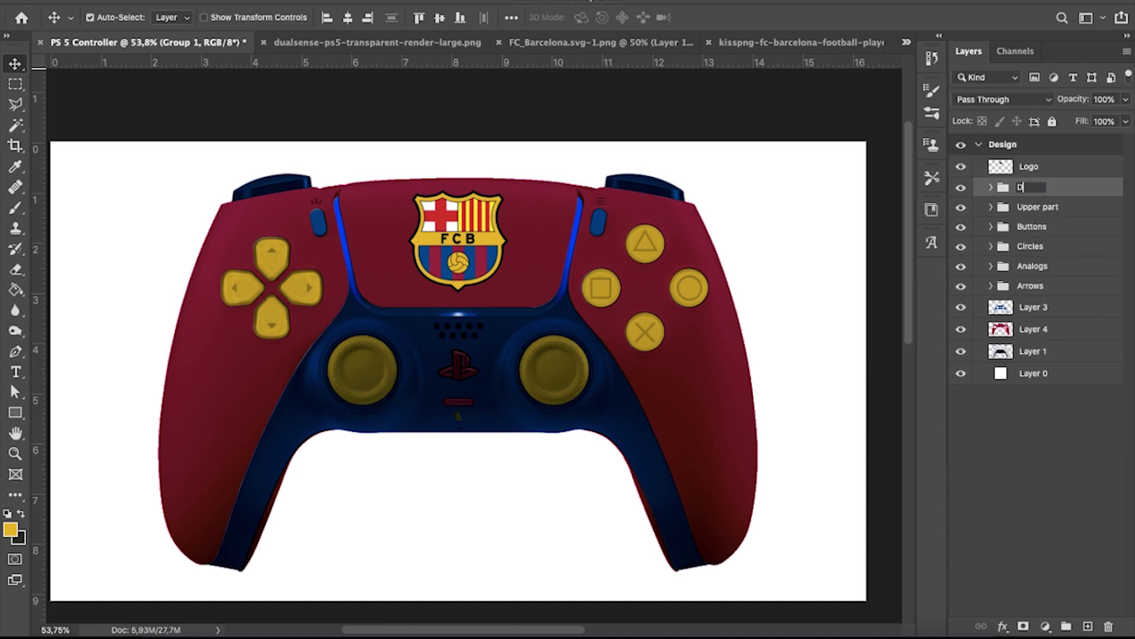
scroll(633, 374, up, 2)
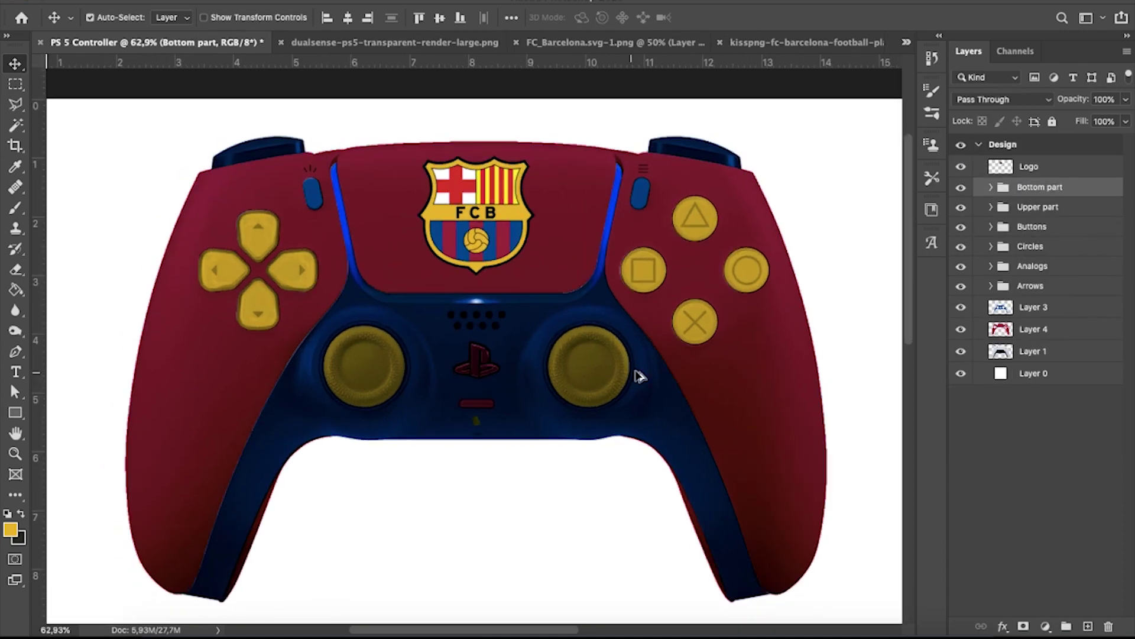
scroll(684, 312, down, 2)
scroll(621, 330, up, 1)
scroll(621, 329, down, 1)
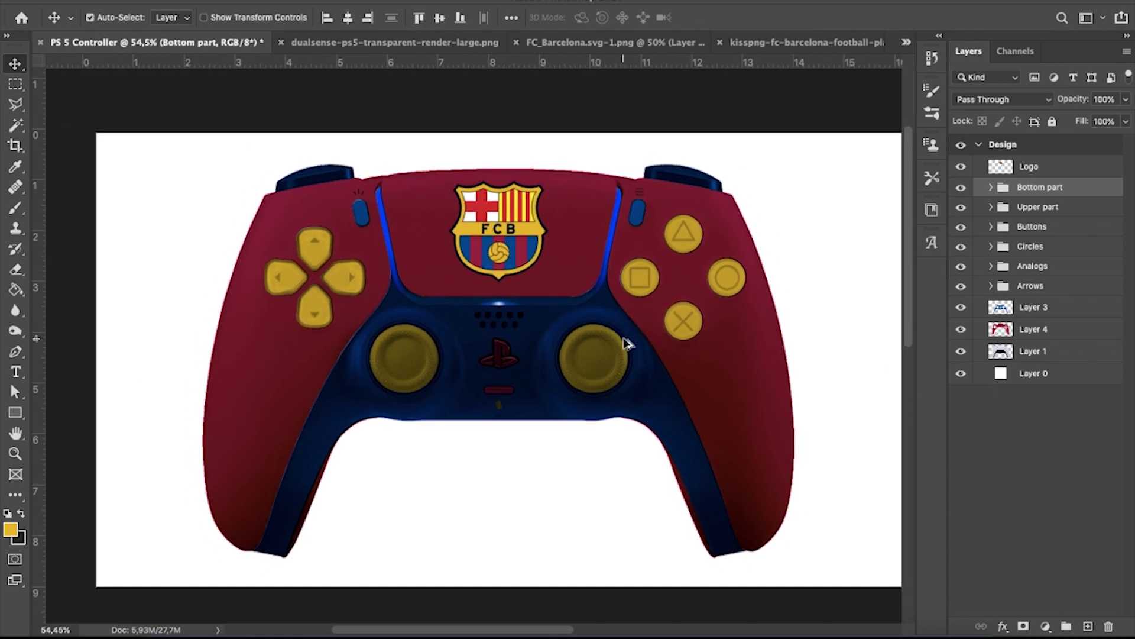
scroll(625, 339, up, 2)
scroll(532, 322, down, 3)
scroll(651, 271, up, 2)
scroll(645, 276, down, 1)
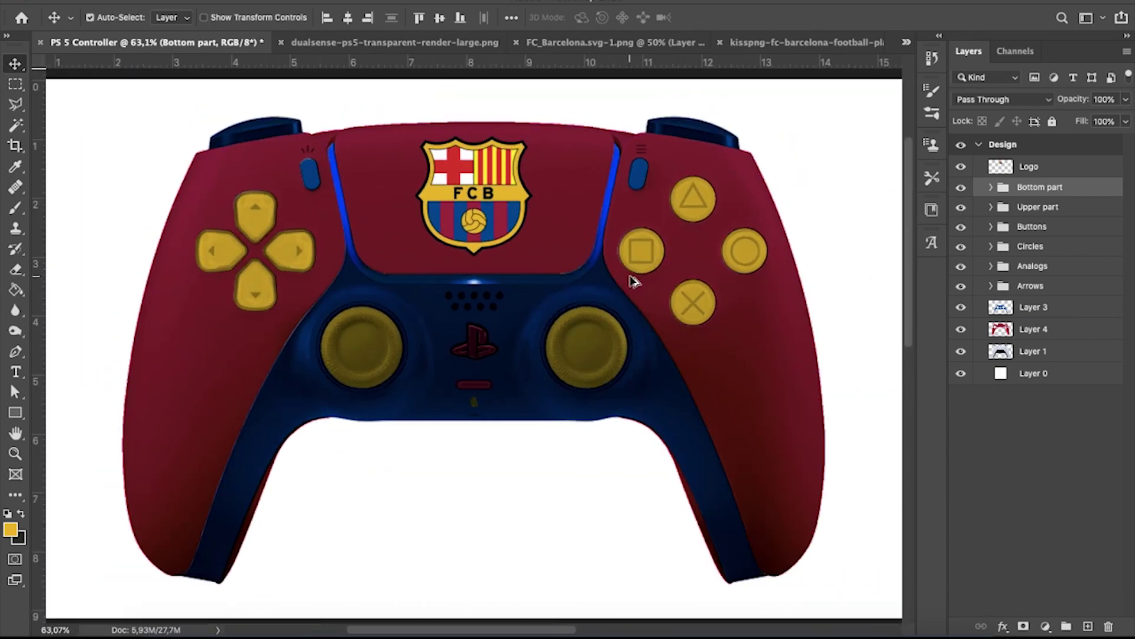
scroll(772, 302, down, 1)
scroll(577, 256, up, 2)
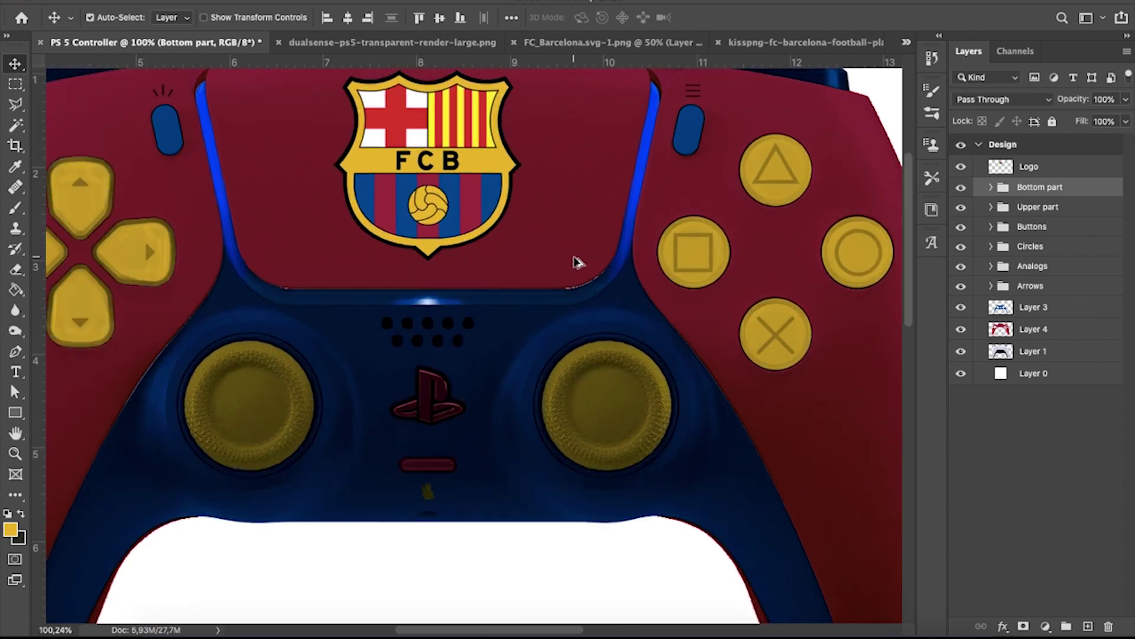
scroll(578, 261, down, 2)
scroll(573, 264, up, 1)
scroll(561, 266, up, 1)
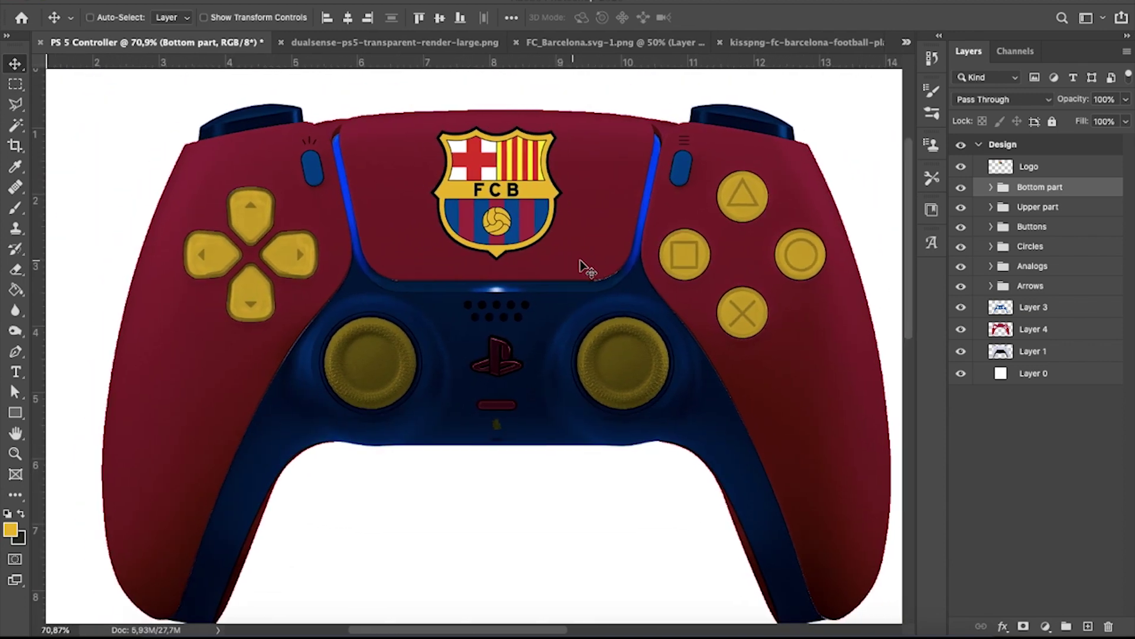
scroll(573, 268, down, 1)
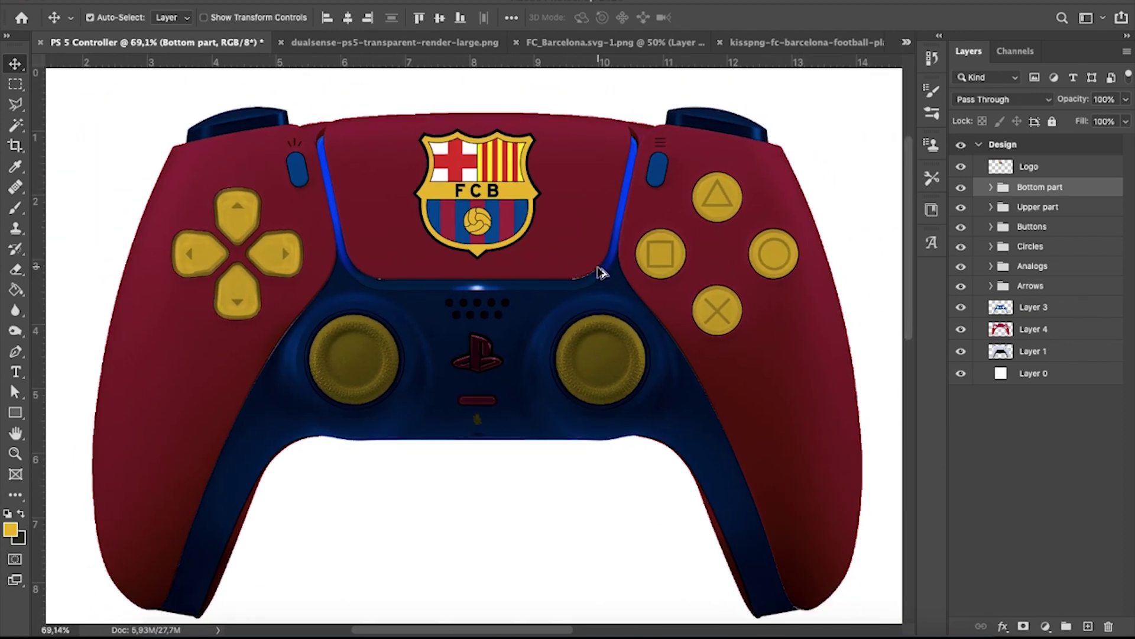
scroll(463, 271, down, 2)
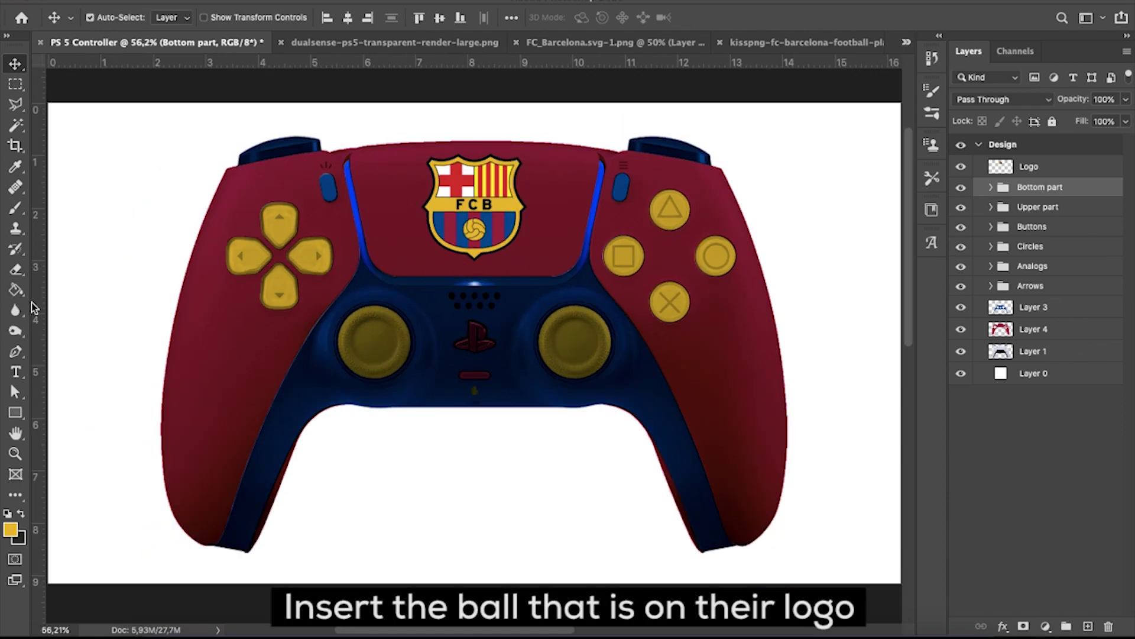
Switch through open documents to the PS 5 Controller design and remove a mistaken paste.
click(360, 44)
click(778, 44)
click(778, 44)
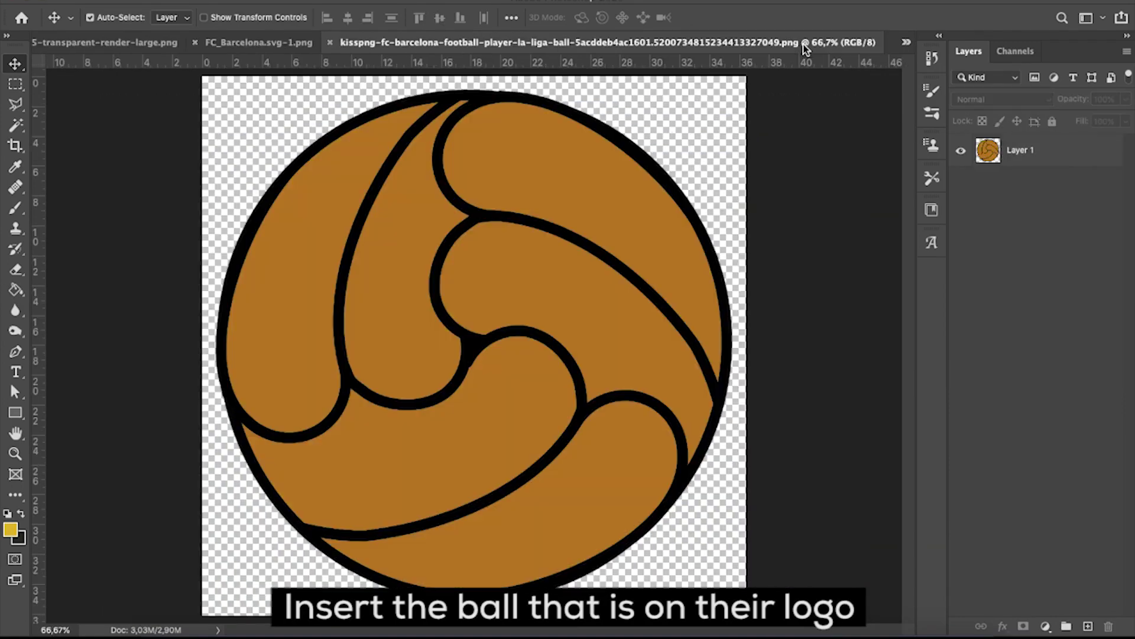
click(88, 43)
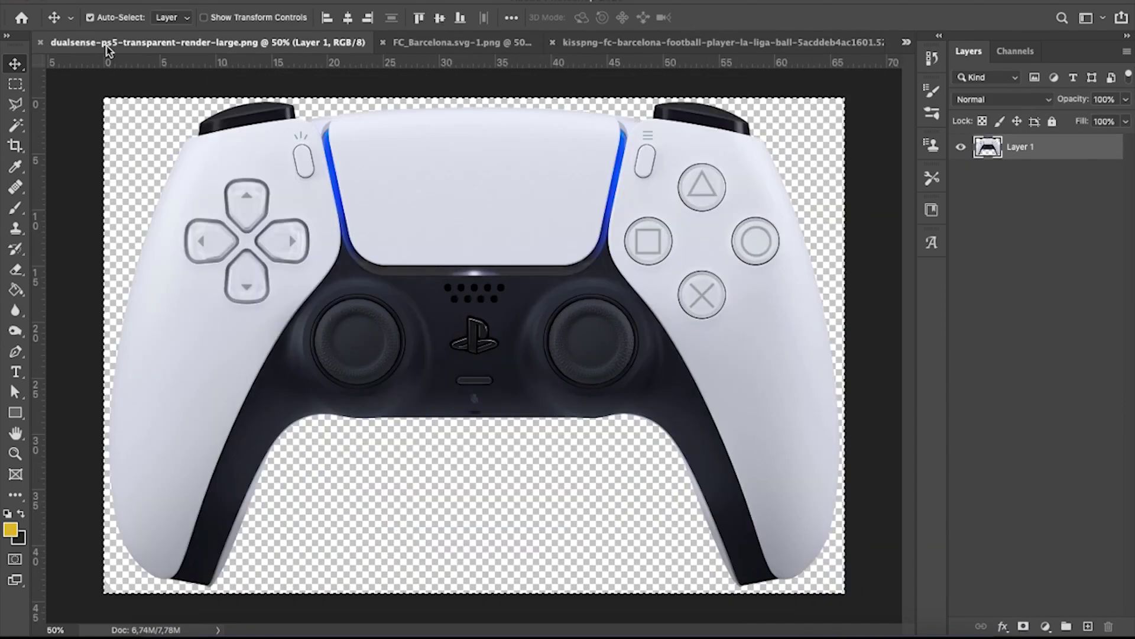
click(906, 42)
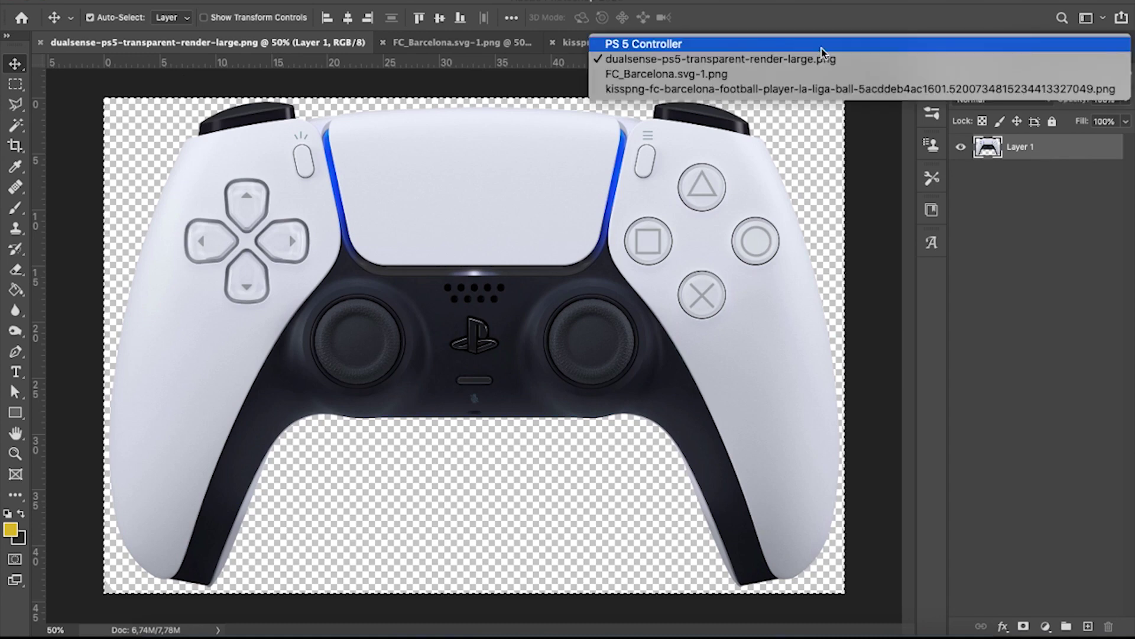
click(821, 45)
key(ctrl+v)
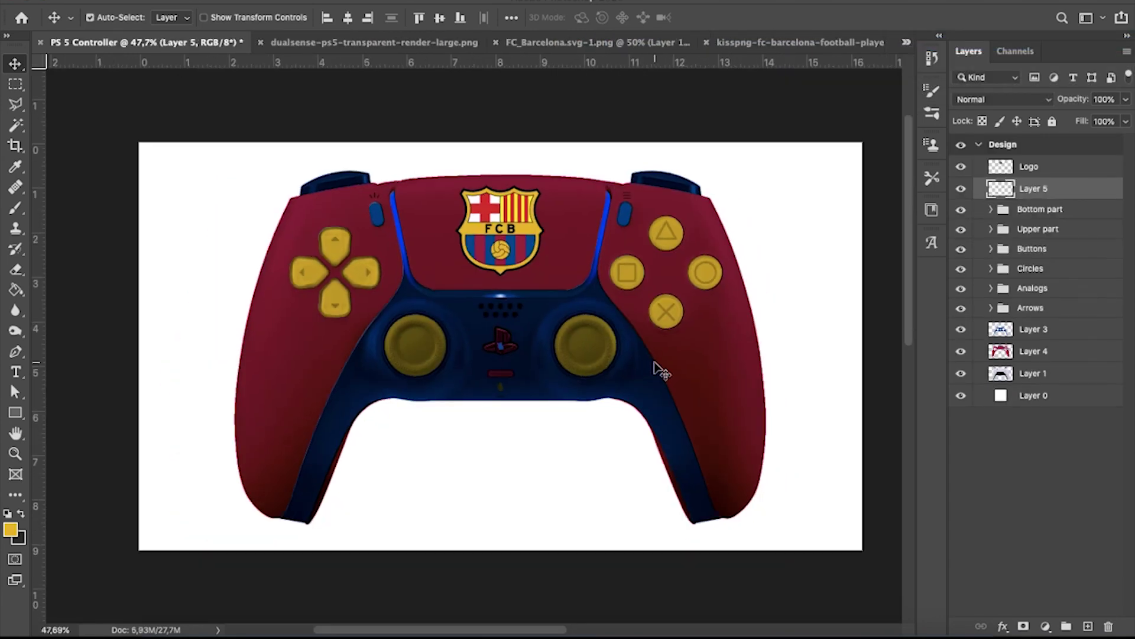
key(Delete)
Paste the copied football into the PS 5 Controller design, accepting the colour profile conversion.
click(782, 47)
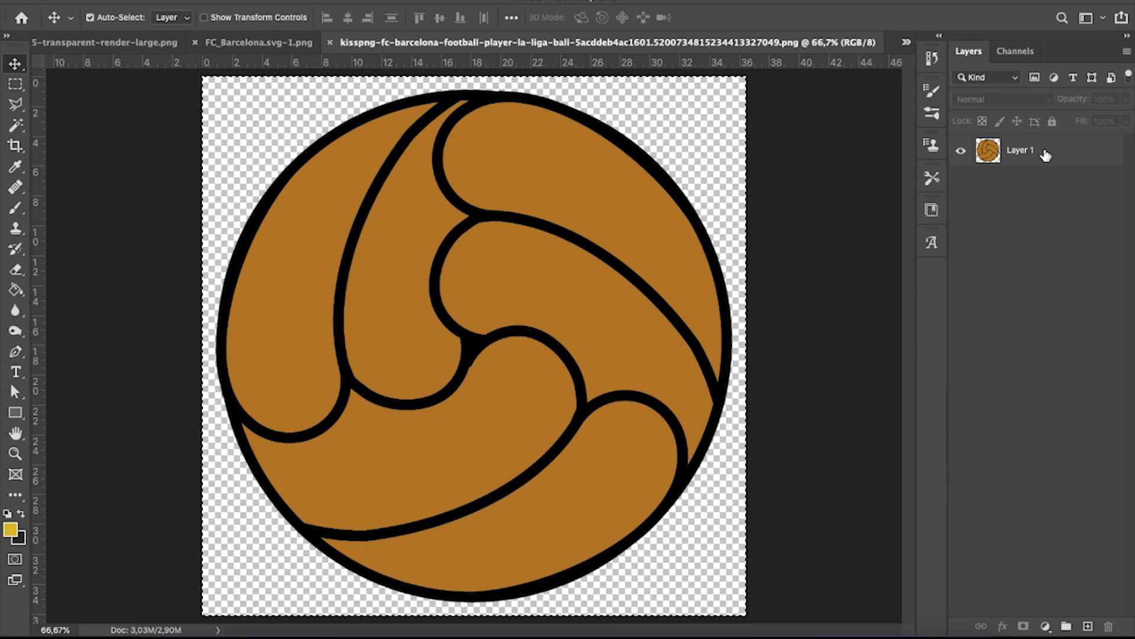
click(70, 45)
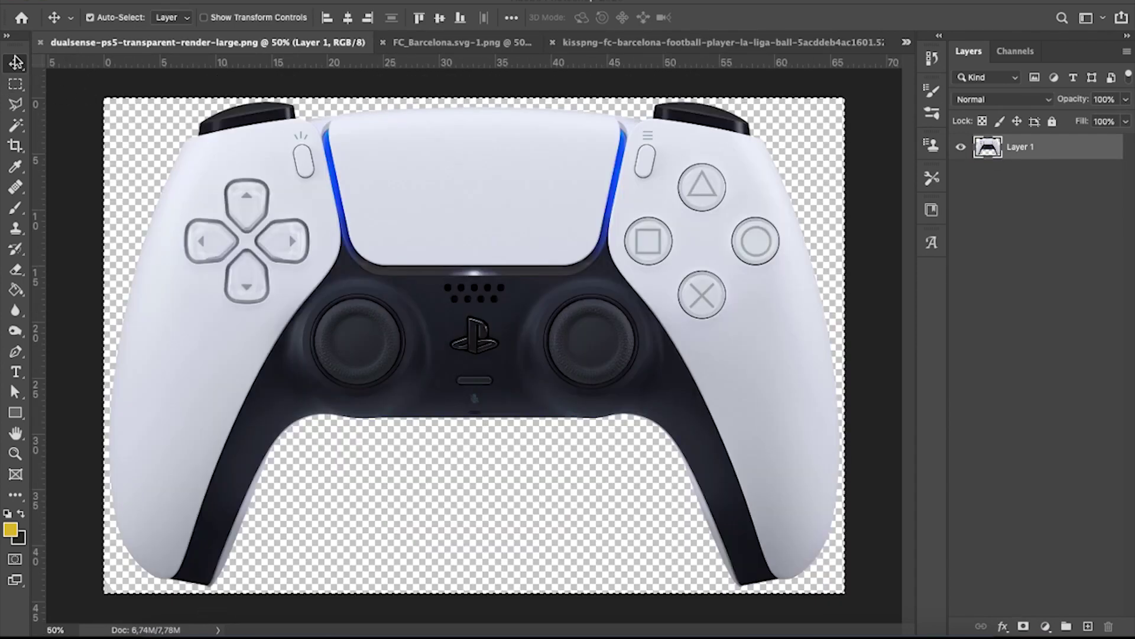
click(907, 42)
click(77, 55)
key(ctrl+v)
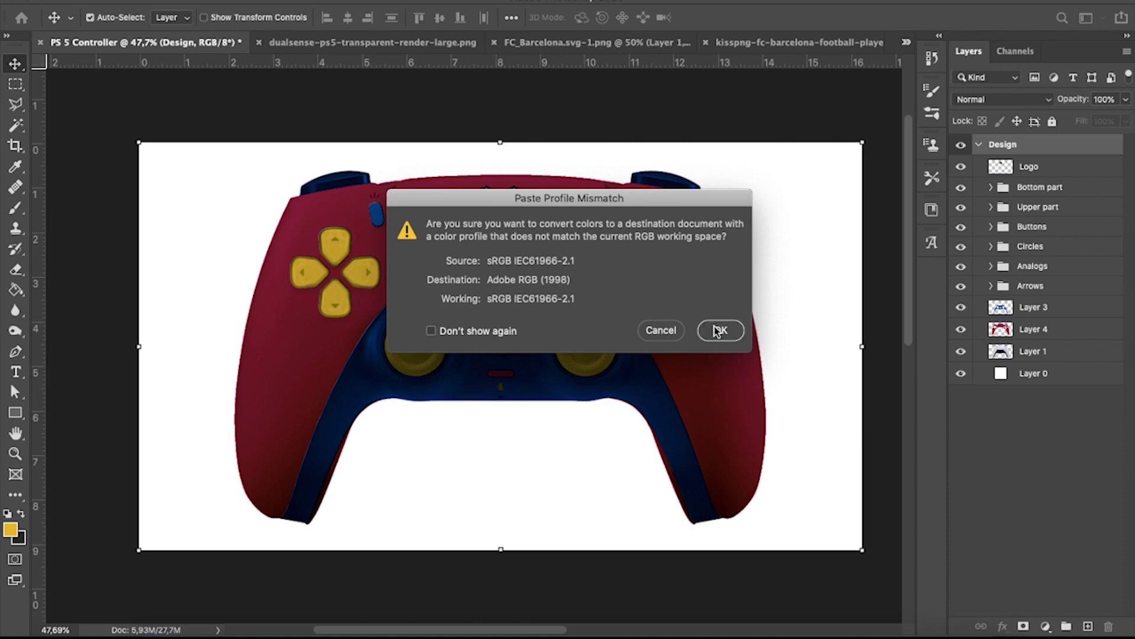
click(717, 330)
scroll(713, 330, down, 2)
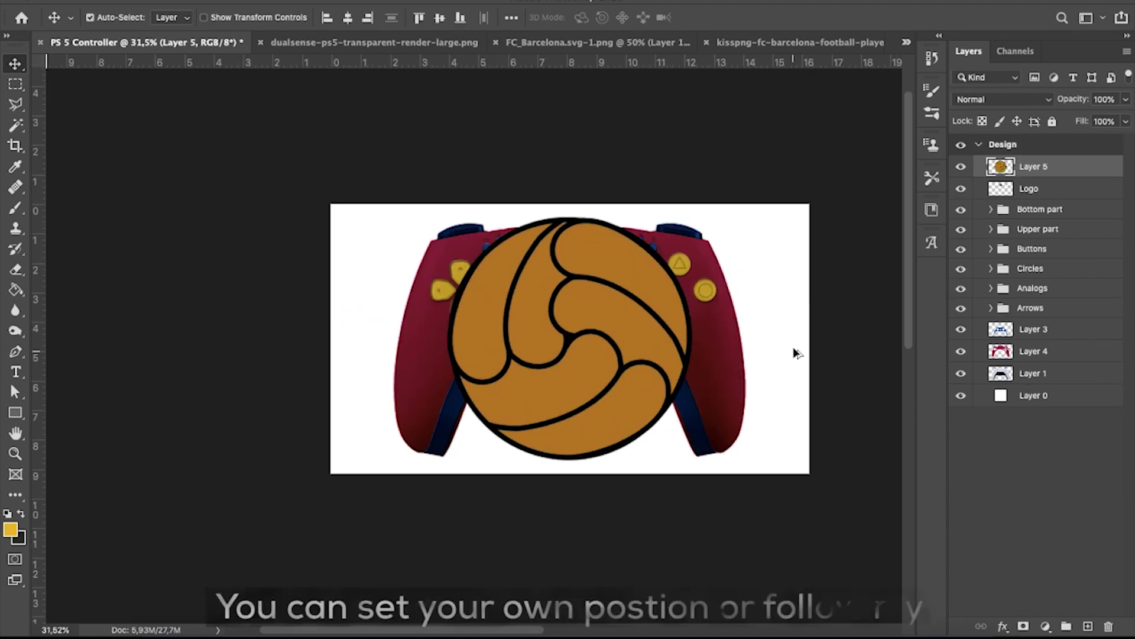
key(ctrl+t)
scroll(733, 369, up, 1)
Try scaling and rotating the football around the grip, then cancel that transform.
scroll(721, 377, up, 1)
scroll(719, 379, down, 1)
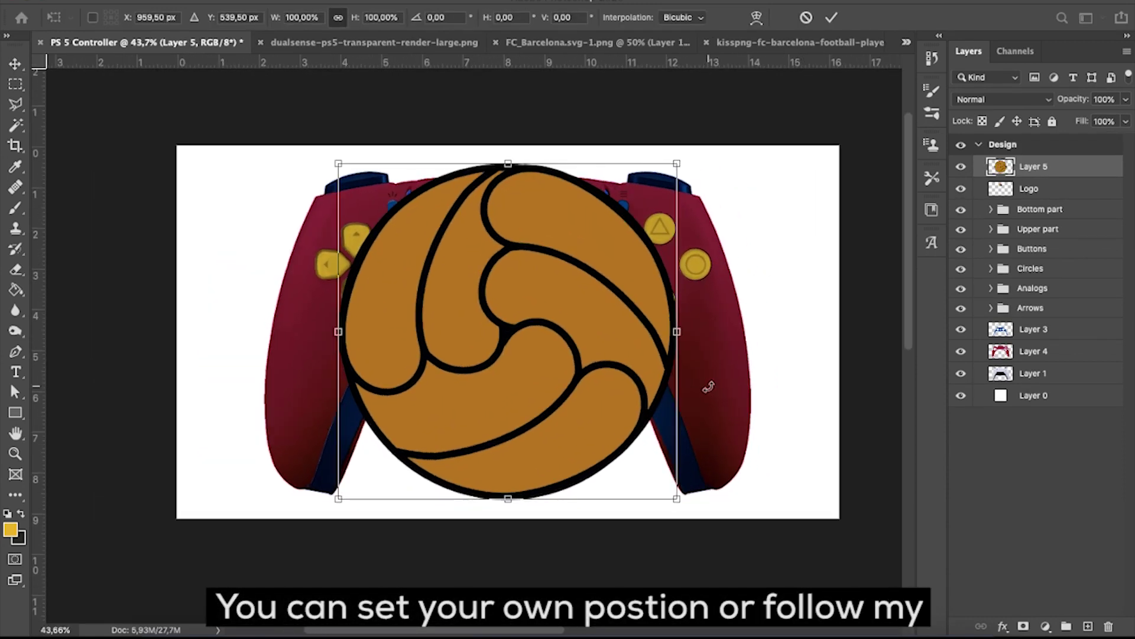
drag(677, 502, 580, 405)
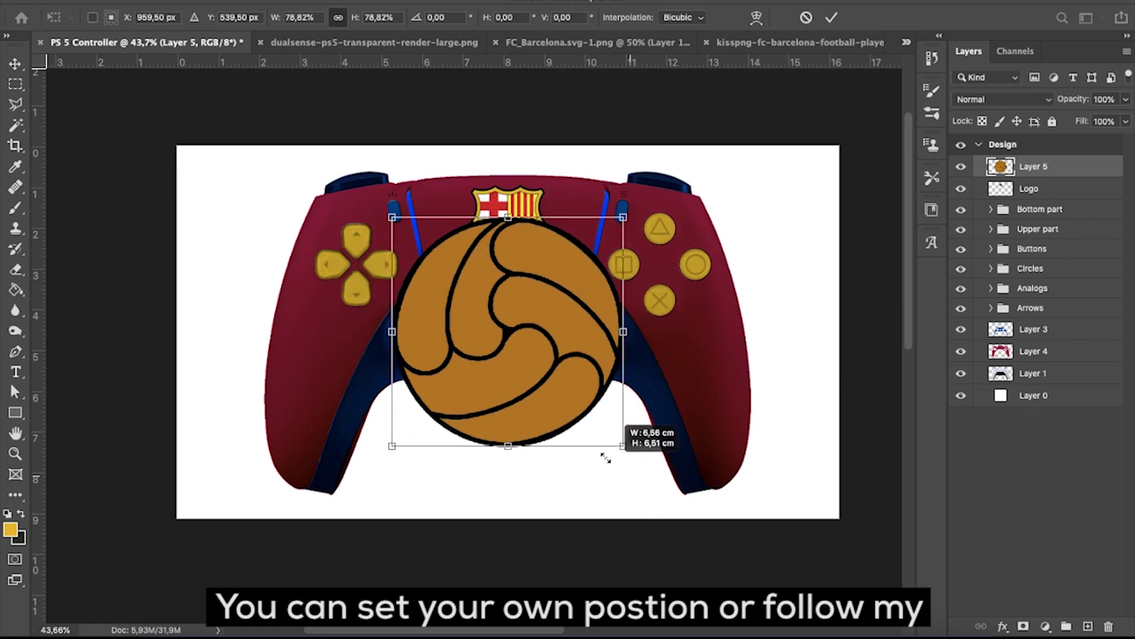
drag(632, 433, 684, 342)
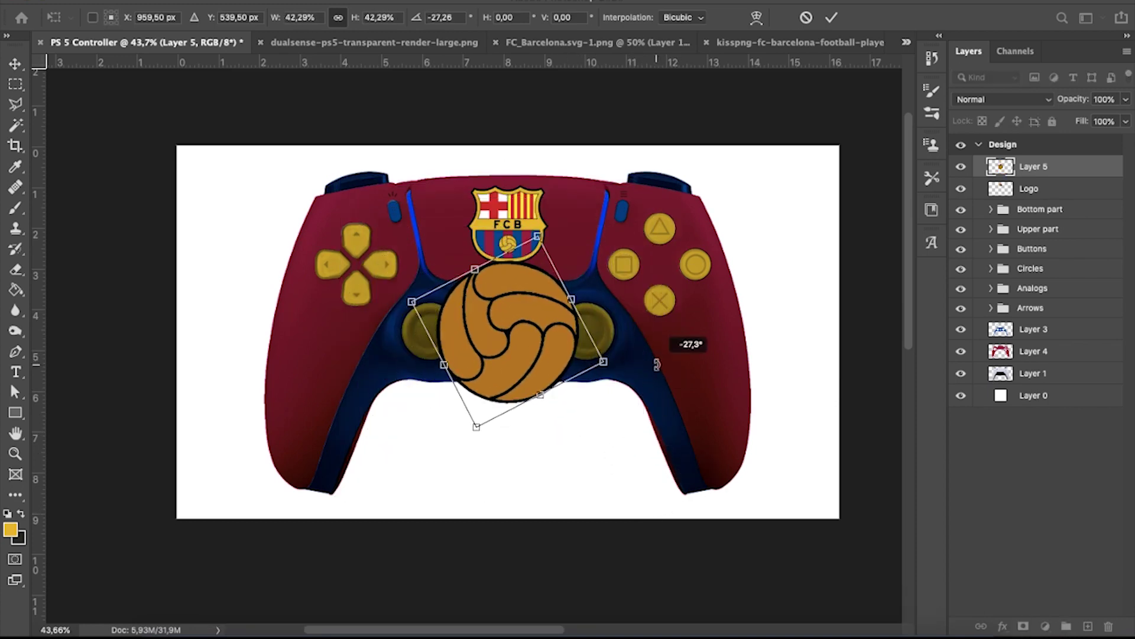
drag(573, 324, 724, 423)
mouse_move(816, 474)
mouse_down()
mouse_move(862, 467)
mouse_move(818, 459)
mouse_move(861, 438)
mouse_up()
drag(732, 452, 736, 458)
drag(831, 481, 738, 471)
scroll(738, 471, up, 2)
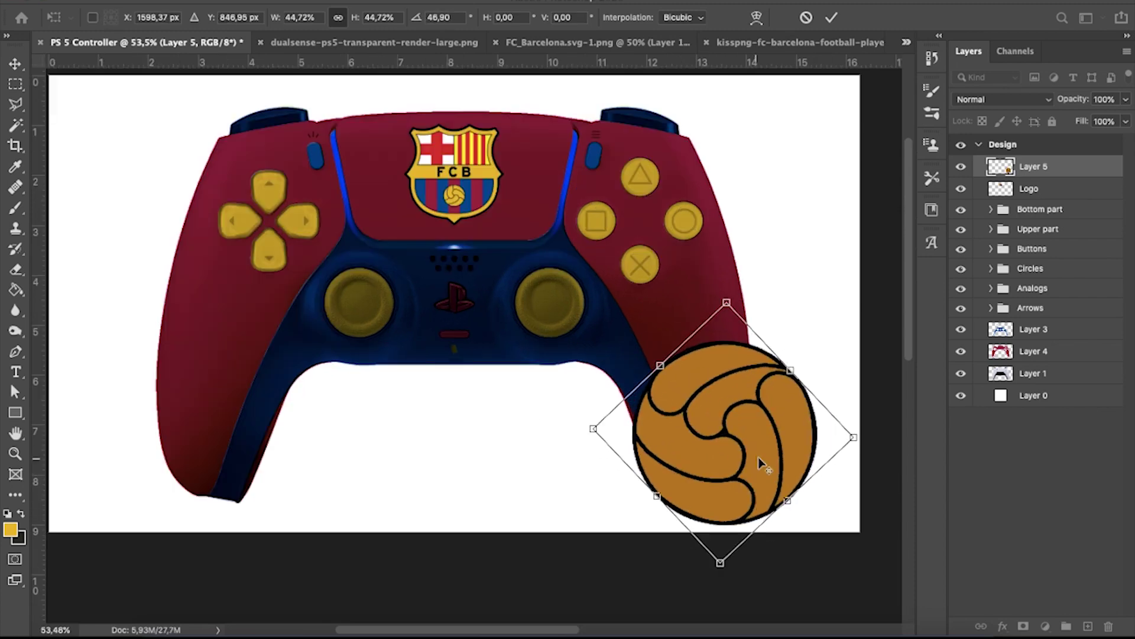
key(Escape)
Shrink the football onto the lower-right grip, tilt it about 12° and commit.
key(ctrl+t)
drag(861, 535, 616, 461)
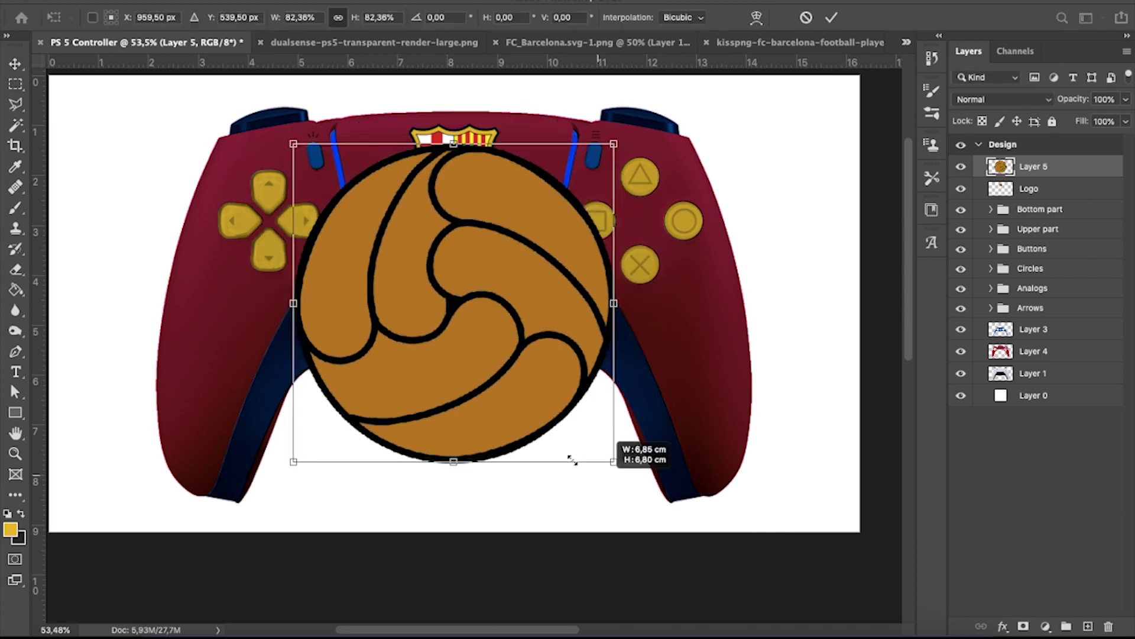
drag(456, 236, 778, 423)
drag(852, 520, 826, 525)
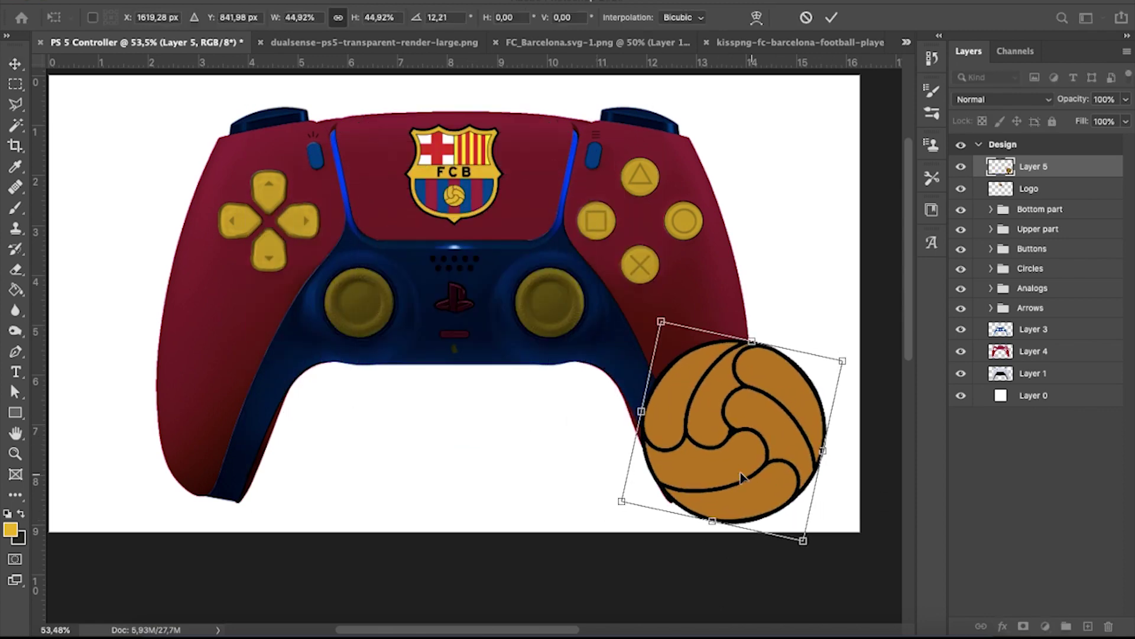
drag(761, 480, 741, 472)
drag(784, 536, 798, 539)
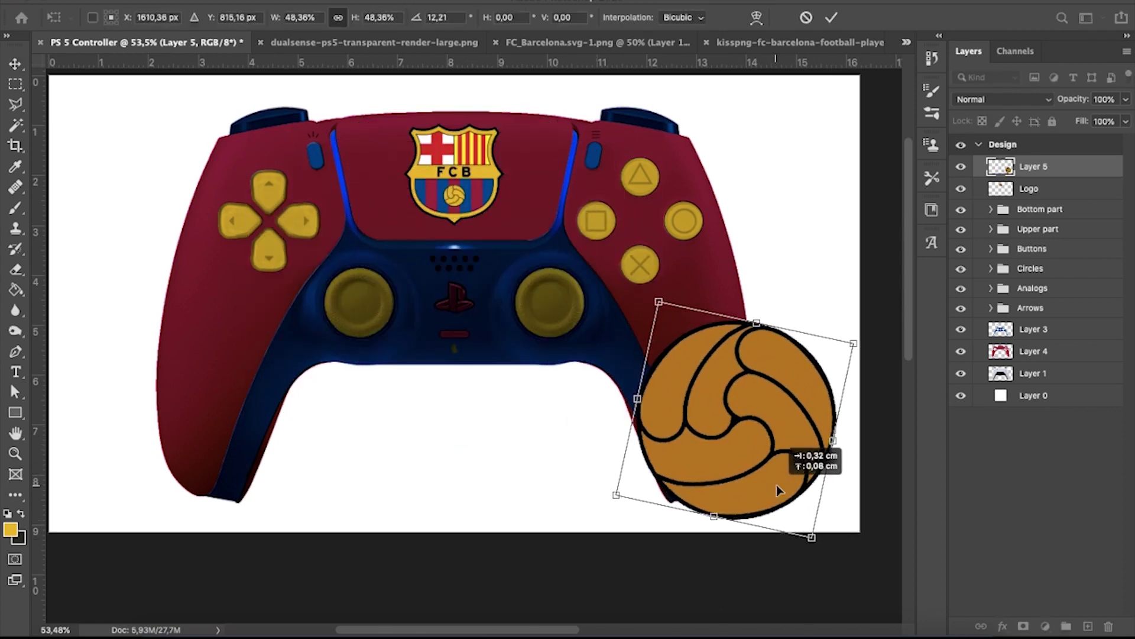
click(27, 65)
click(1004, 99)
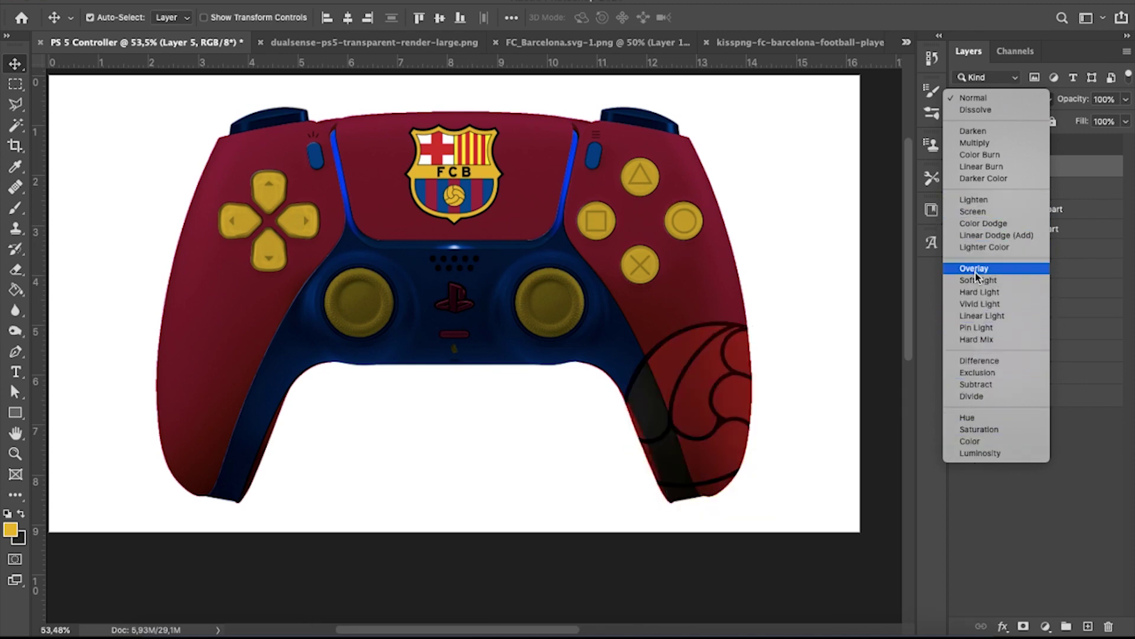
Set the football layer's blend mode to Lighten.
click(978, 200)
scroll(718, 367, up, 3)
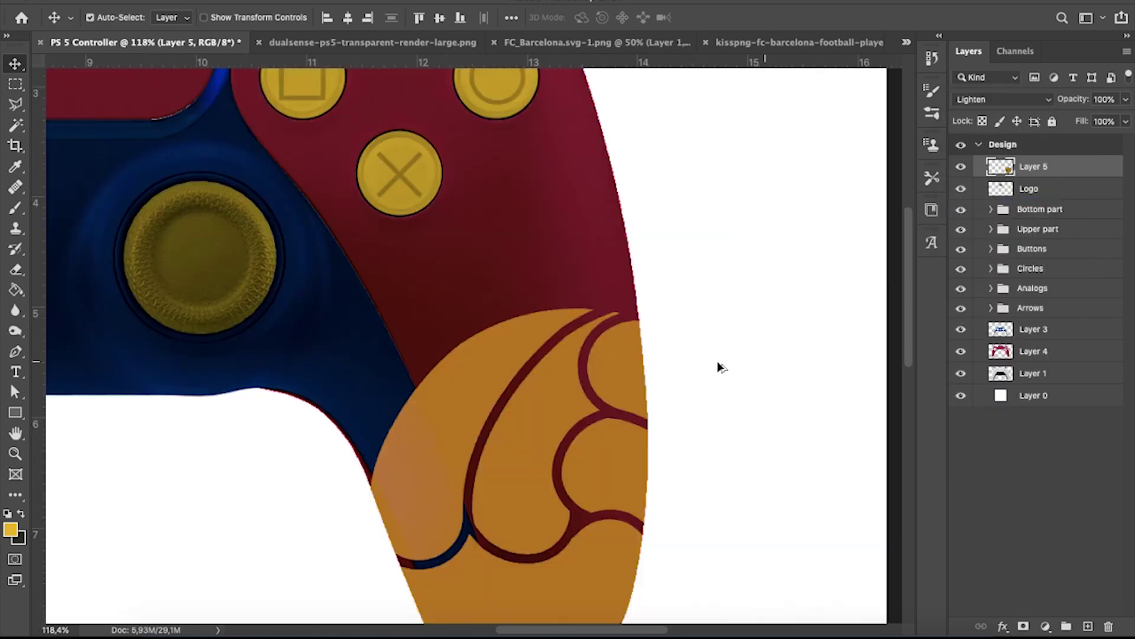
scroll(560, 372, down, 2)
scroll(561, 372, down, 2)
scroll(561, 373, down, 2)
scroll(561, 370, down, 1)
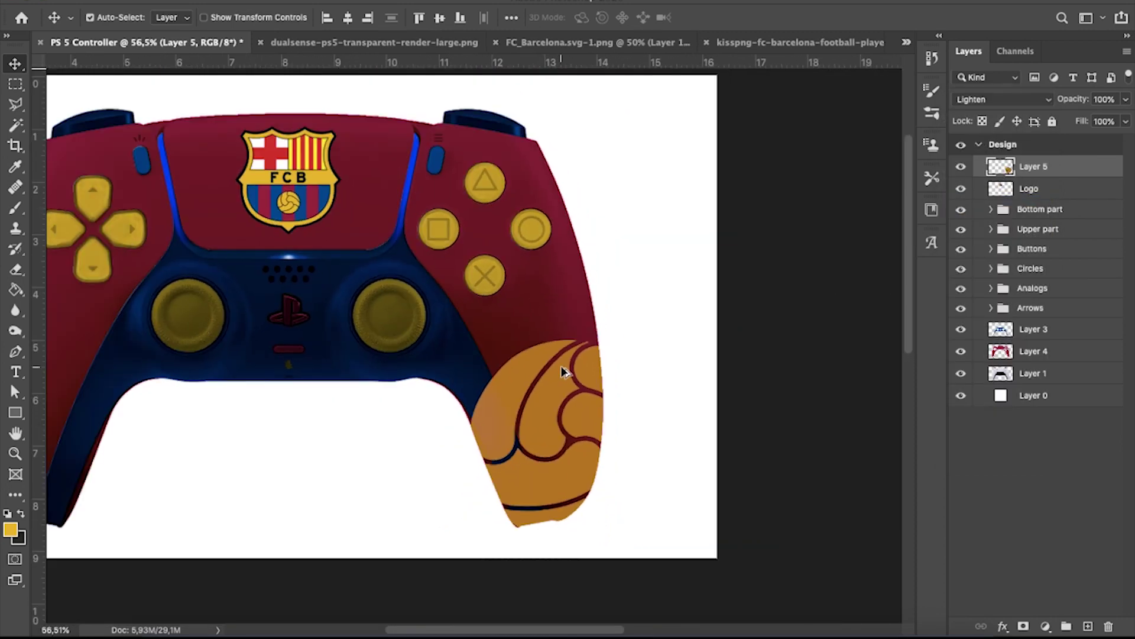
scroll(561, 365, down, 1)
scroll(544, 394, up, 4)
scroll(431, 436, up, 2)
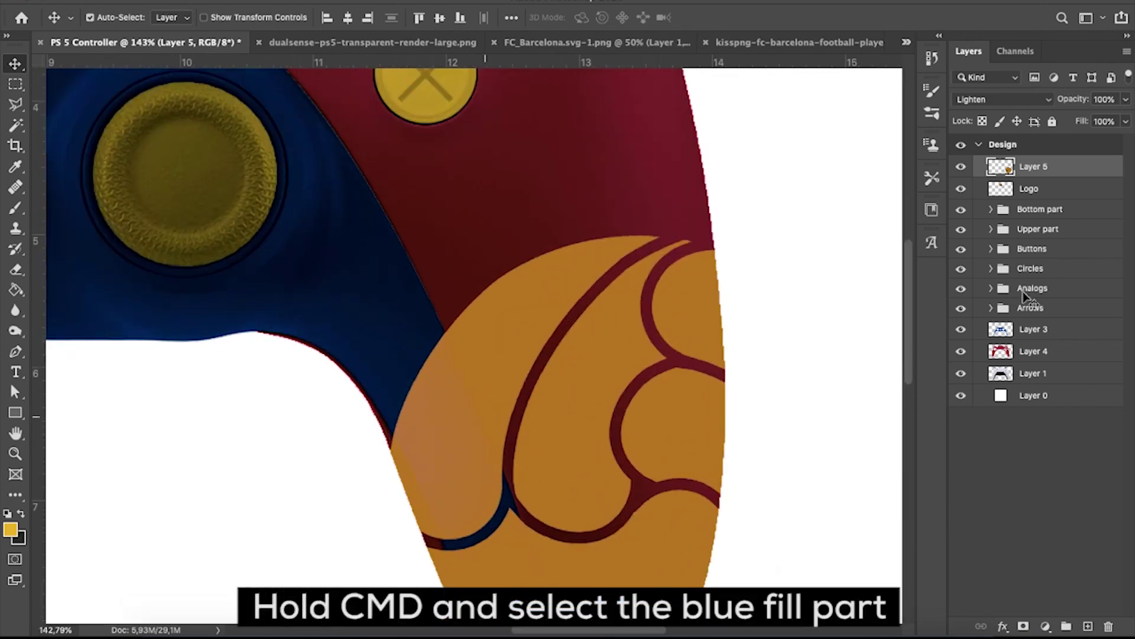
Load Layer 3's blue trim selection and cut the football away where it overlaps.
click(994, 335)
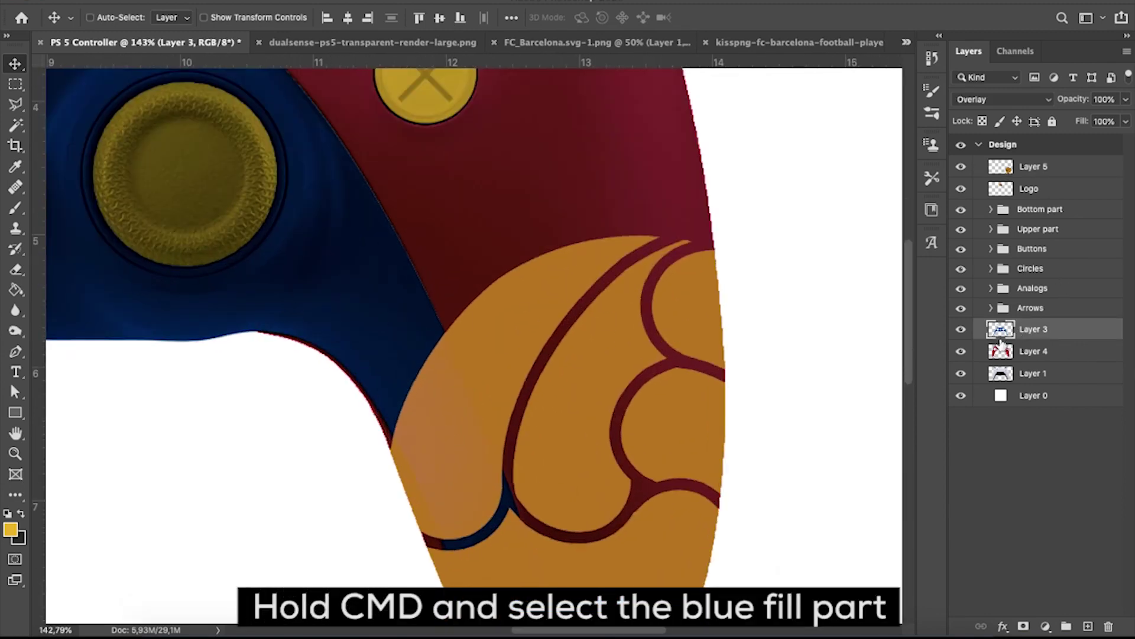
click(1035, 167)
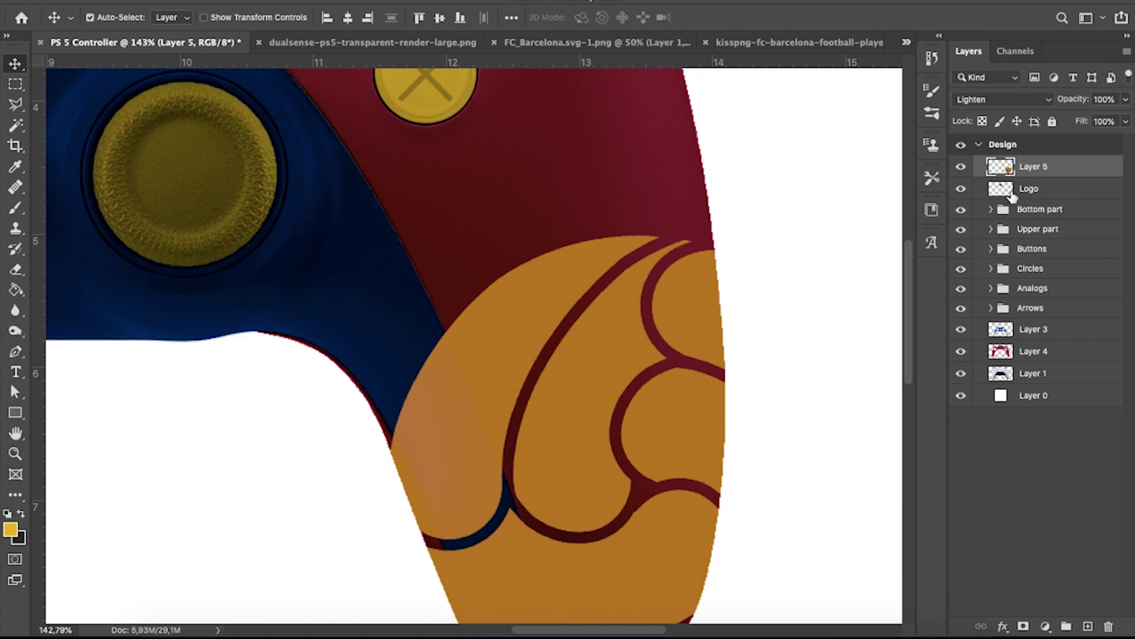
scroll(829, 286, down, 2)
key(ctrl+x)
scroll(831, 287, down, 1)
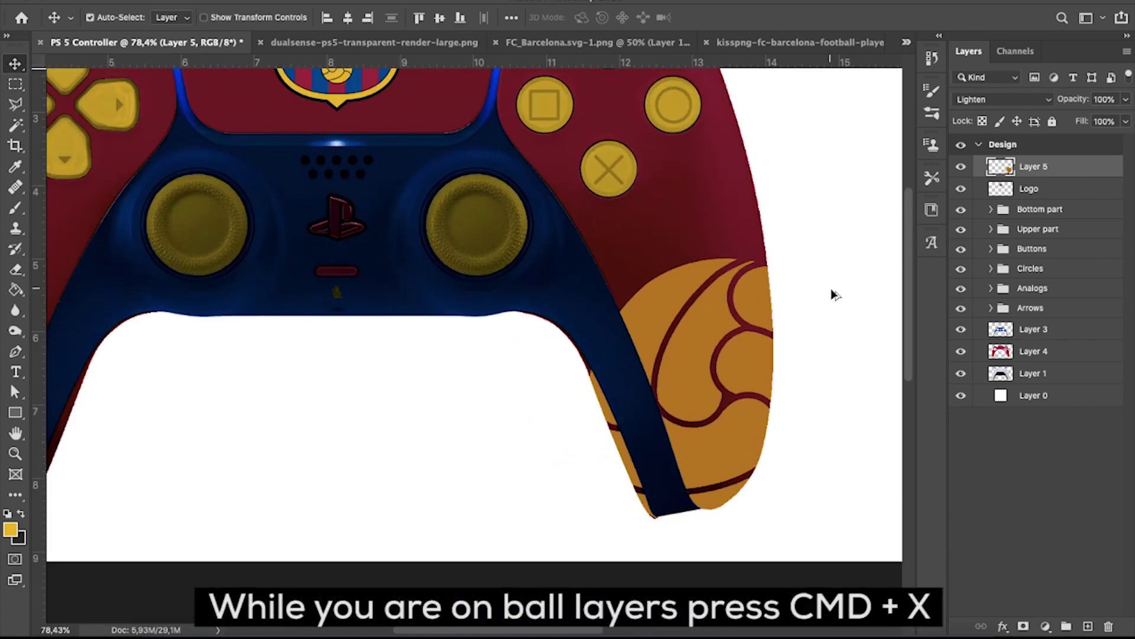
scroll(844, 310, down, 1)
scroll(843, 311, down, 1)
scroll(846, 319, up, 1)
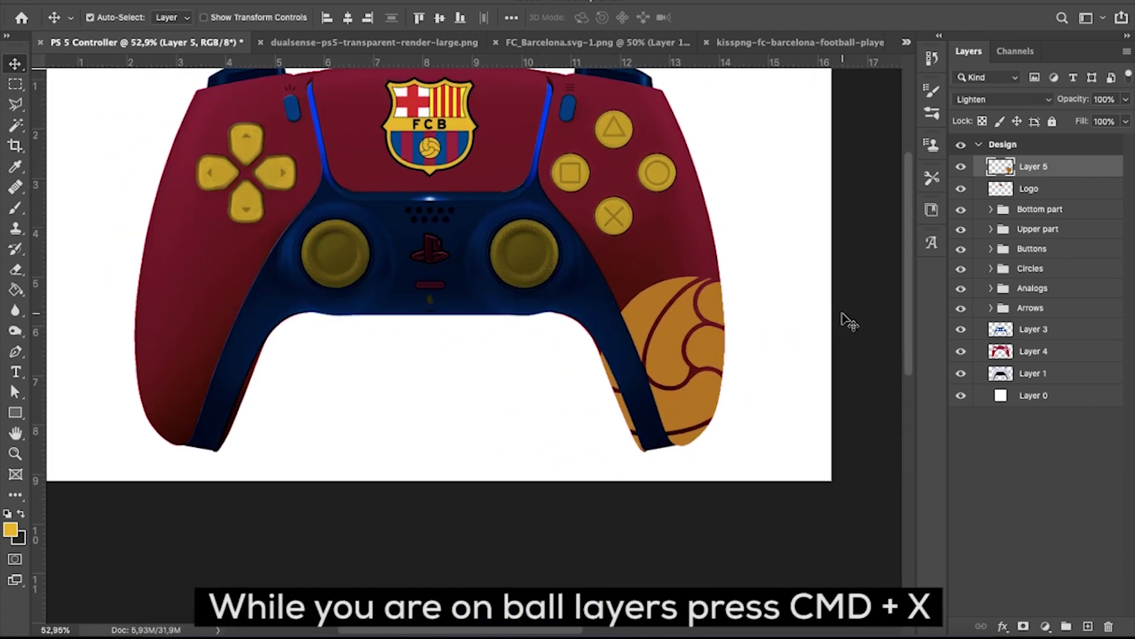
scroll(727, 440, up, 2)
scroll(677, 476, up, 2)
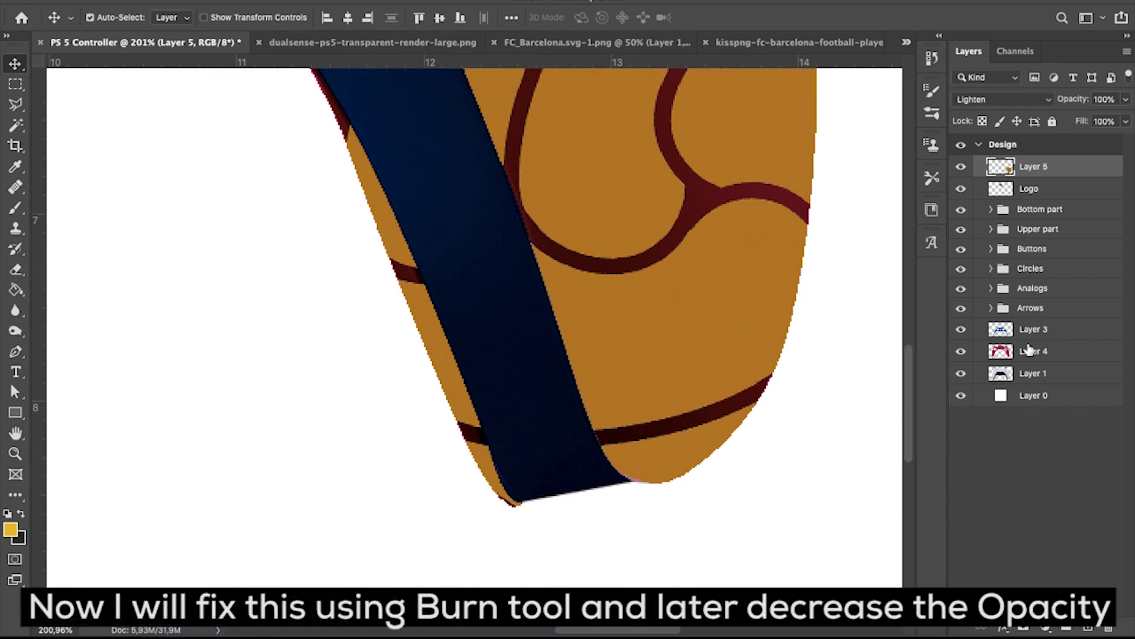
double_click(1029, 350)
Select the ball layer, lighten it with Dodge, and lower its opacity to 93%.
scroll(642, 372, down, 3)
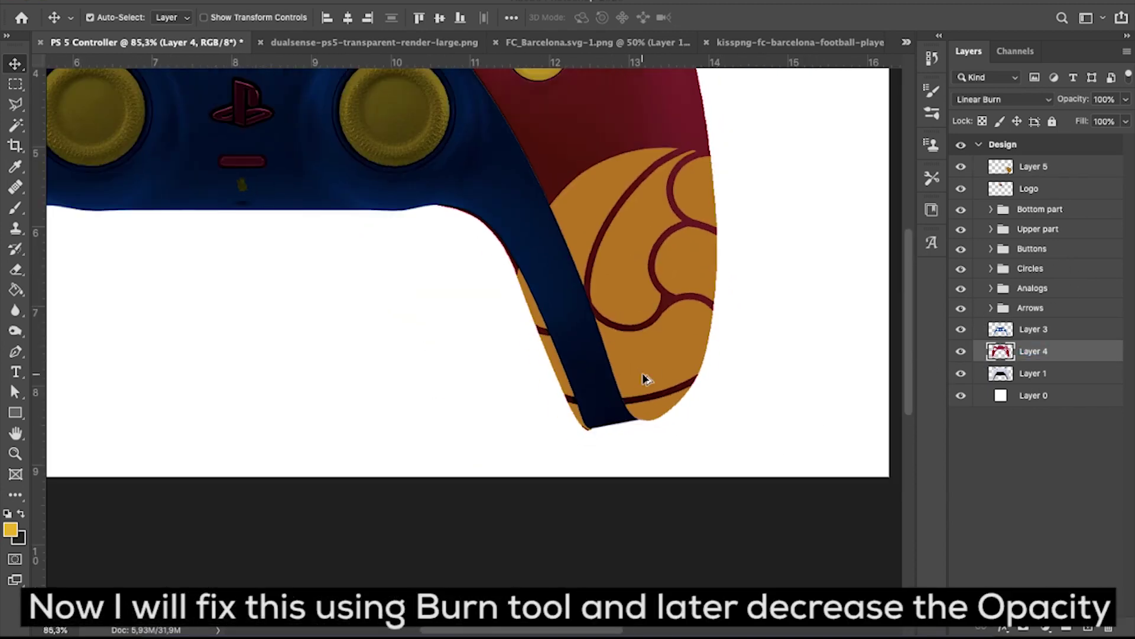
scroll(642, 373, down, 1)
scroll(644, 370, down, 1)
scroll(645, 371, down, 1)
scroll(646, 372, down, 3)
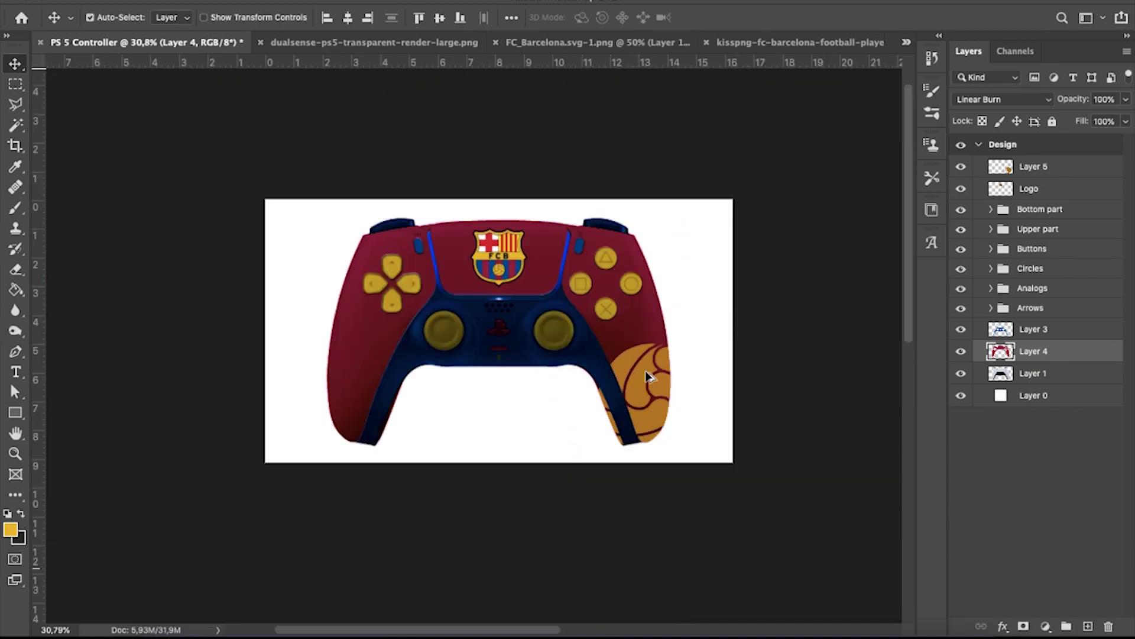
scroll(626, 482, up, 1)
scroll(622, 480, up, 3)
scroll(703, 436, down, 2)
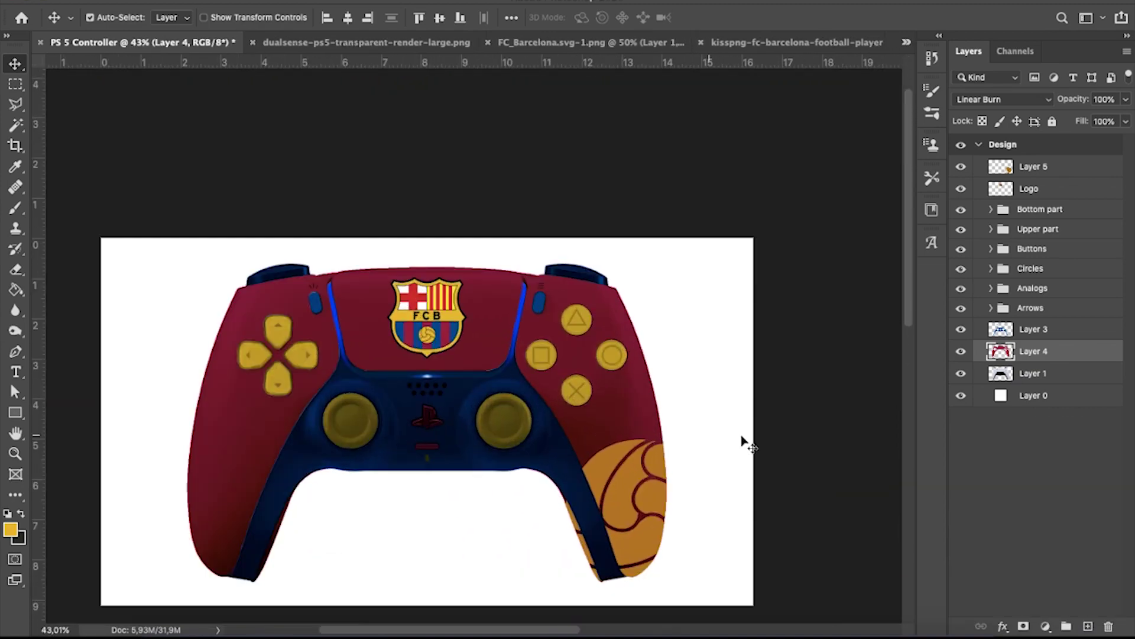
click(684, 443)
scroll(685, 444, up, 3)
key(o)
scroll(540, 375, down, 2)
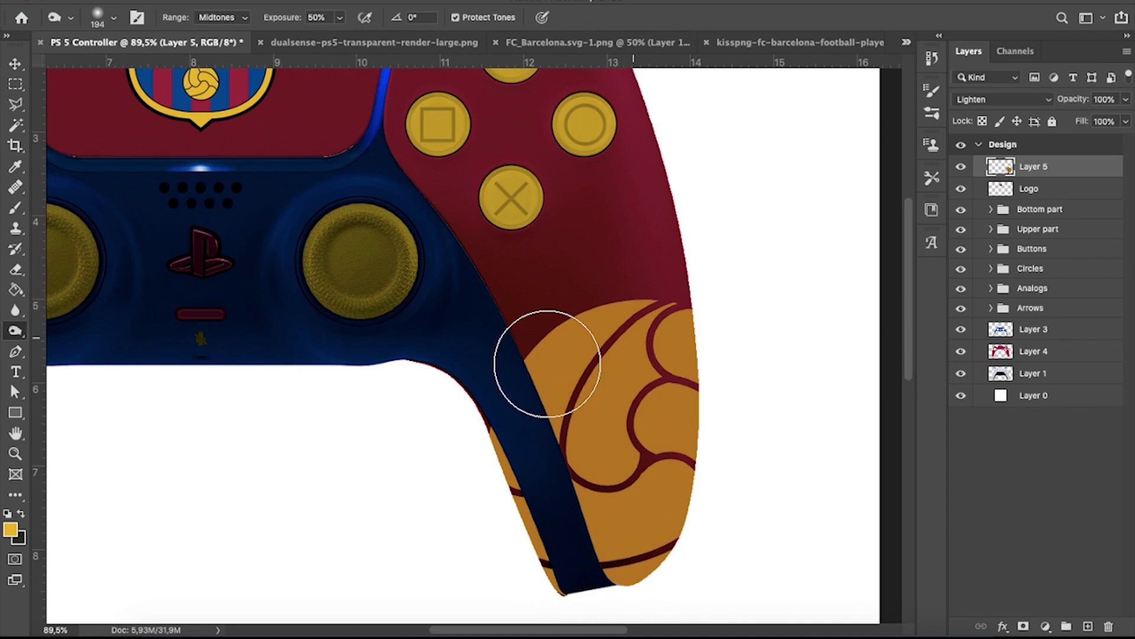
scroll(740, 424, down, 2)
scroll(739, 424, down, 2)
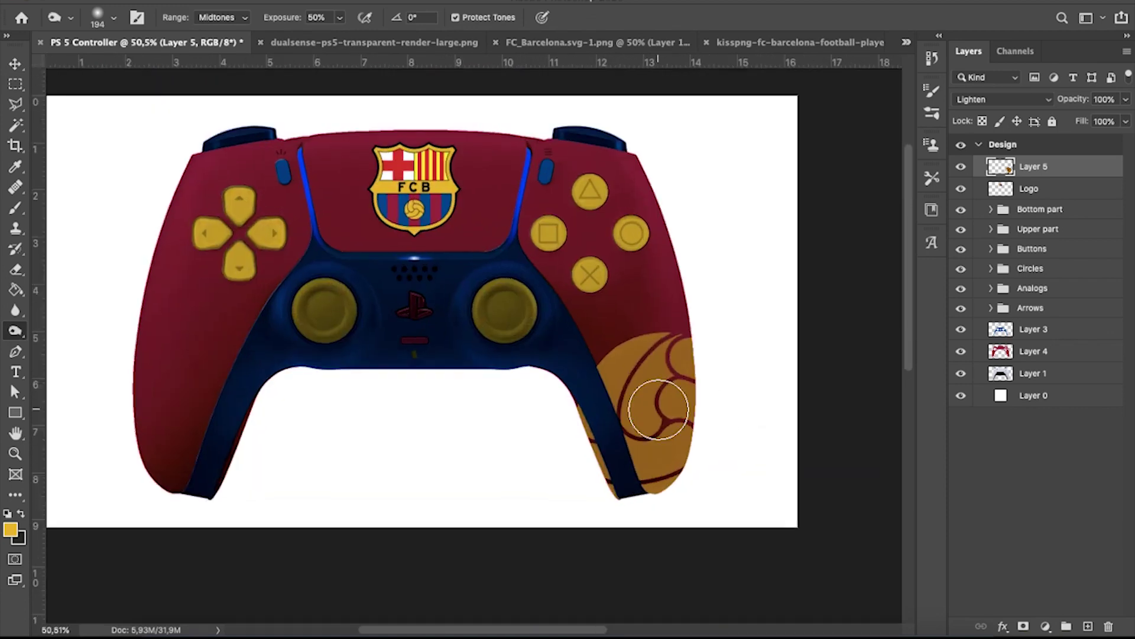
scroll(735, 355, up, 1)
drag(1126, 99, 1125, 121)
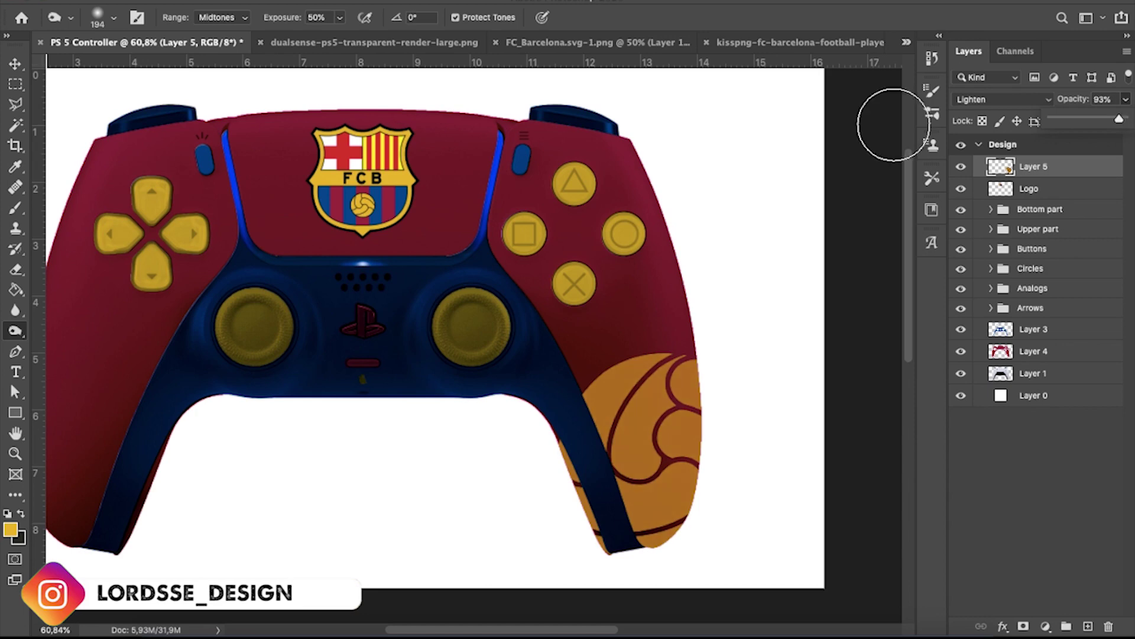
Scale the ball up slightly with a free transform and commit it.
key(v)
scroll(667, 284, down, 1)
key(ctrl+t)
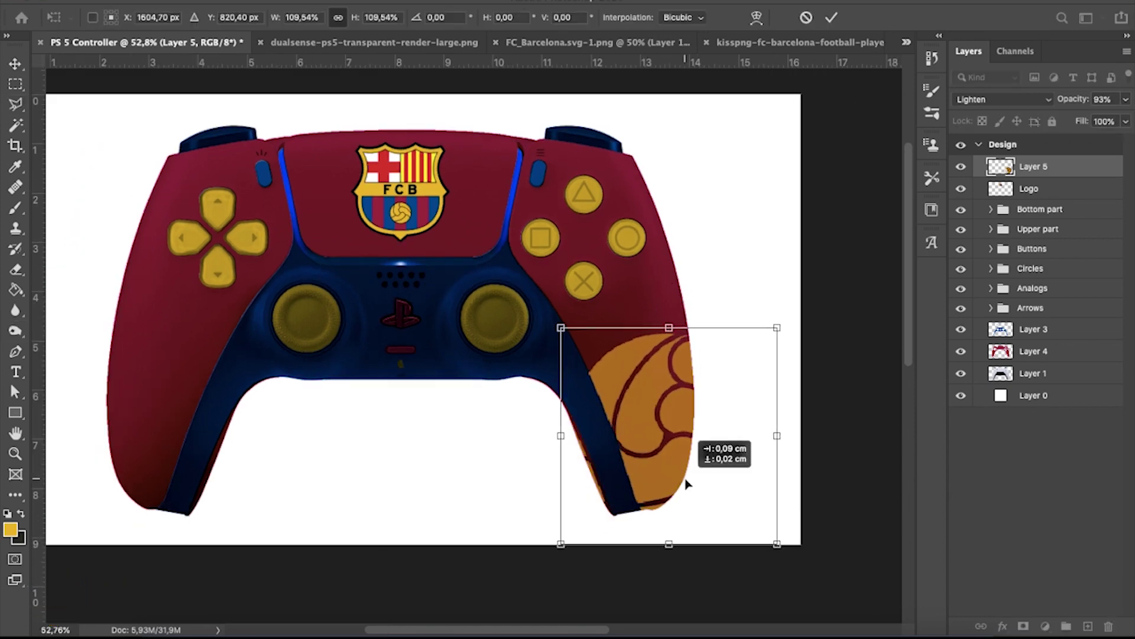
key(Return)
scroll(701, 239, down, 1)
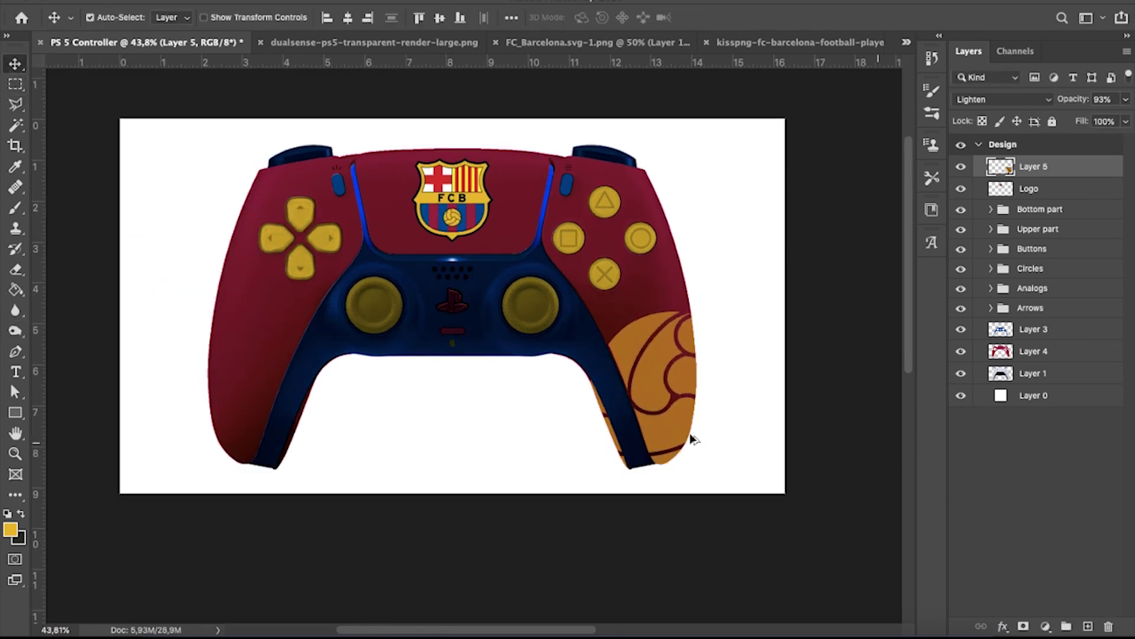
scroll(695, 439, up, 3)
scroll(587, 400, down, 2)
scroll(714, 374, down, 1)
scroll(859, 307, down, 1)
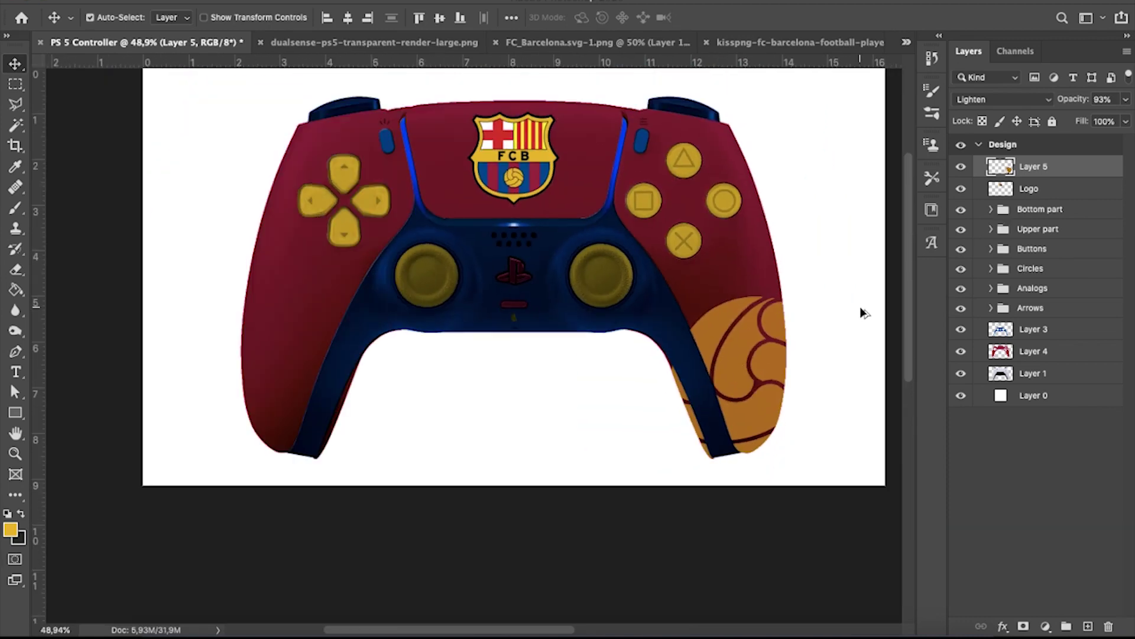
scroll(597, 321, down, 1)
scroll(506, 352, up, 2)
click(961, 168)
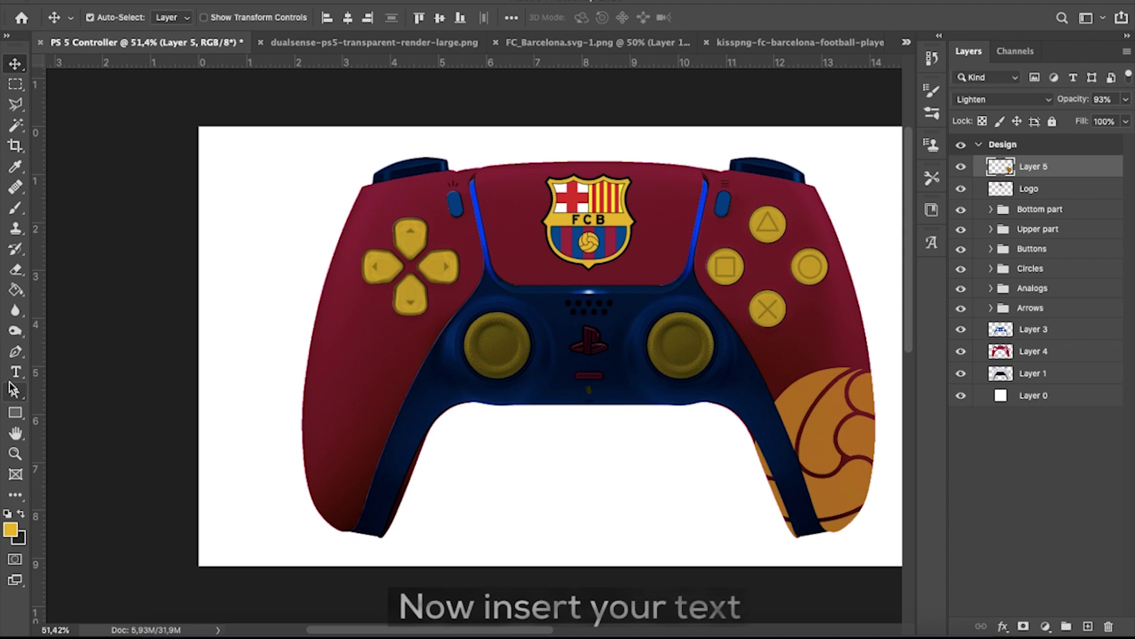
Add a BARCELONA text layer on the controller and colour it blue.
click(16, 375)
scroll(354, 331, up, 2)
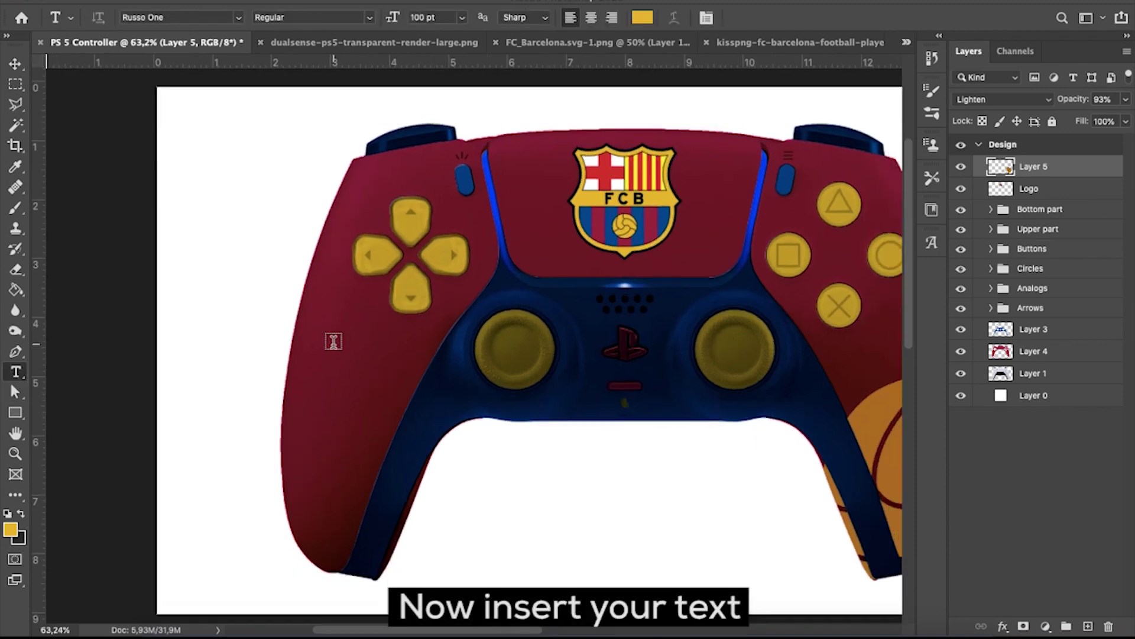
scroll(391, 328, down, 1)
click(353, 323)
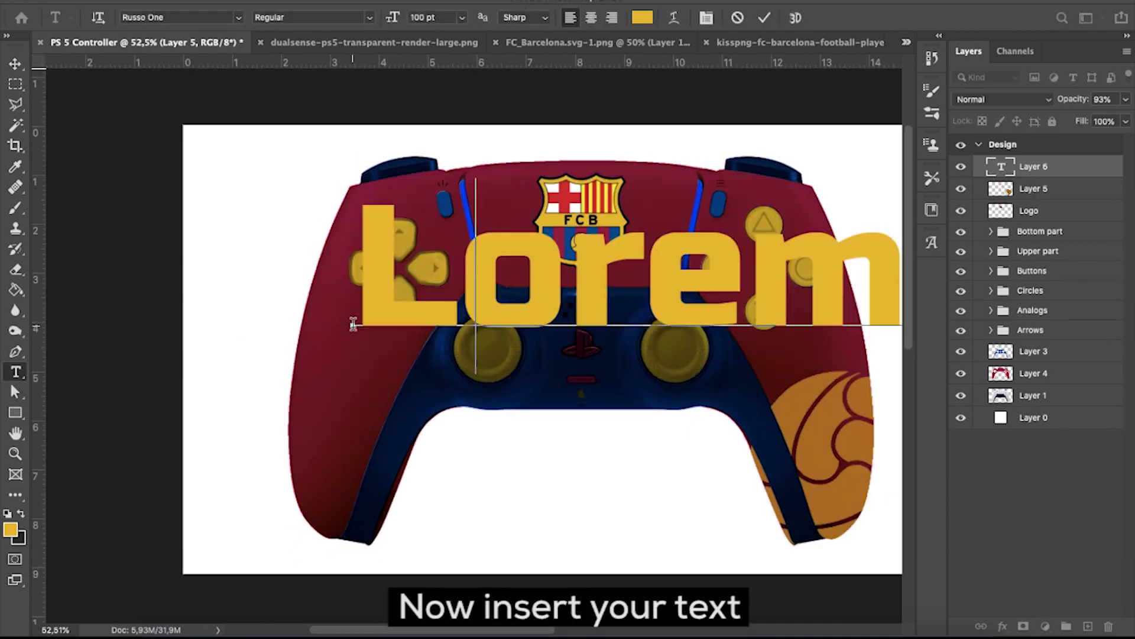
text(BARCE)
key(ctrl+a)
click(10, 531)
key(Return)
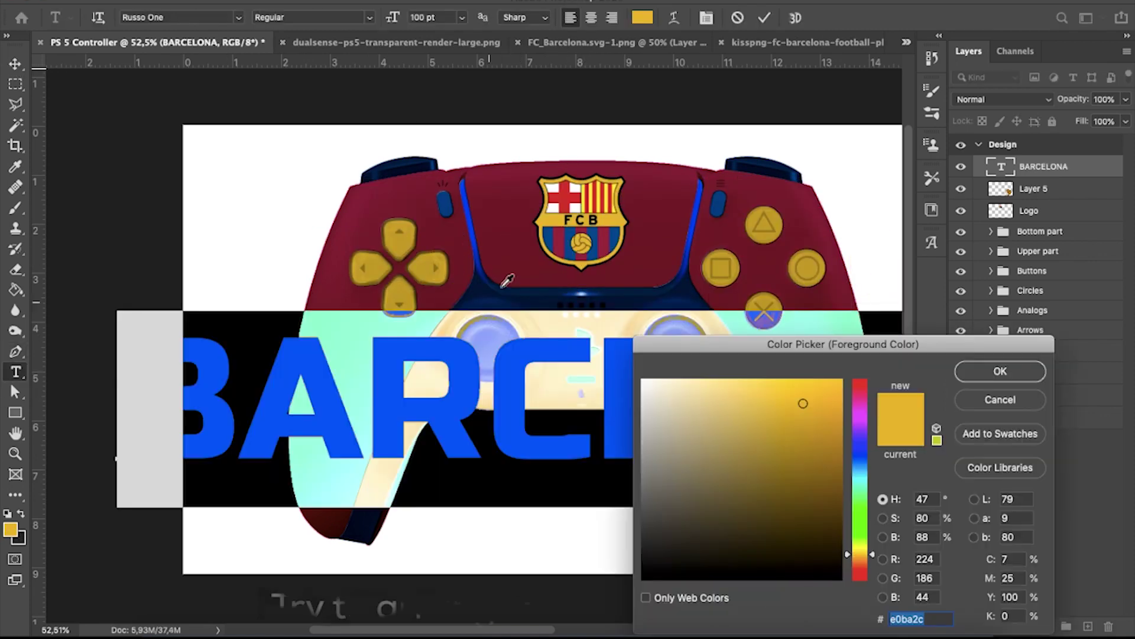
click(999, 371)
click(16, 63)
Shrink and rotate BARCELONA diagonally and move it onto the left grip.
scroll(514, 269, down, 2)
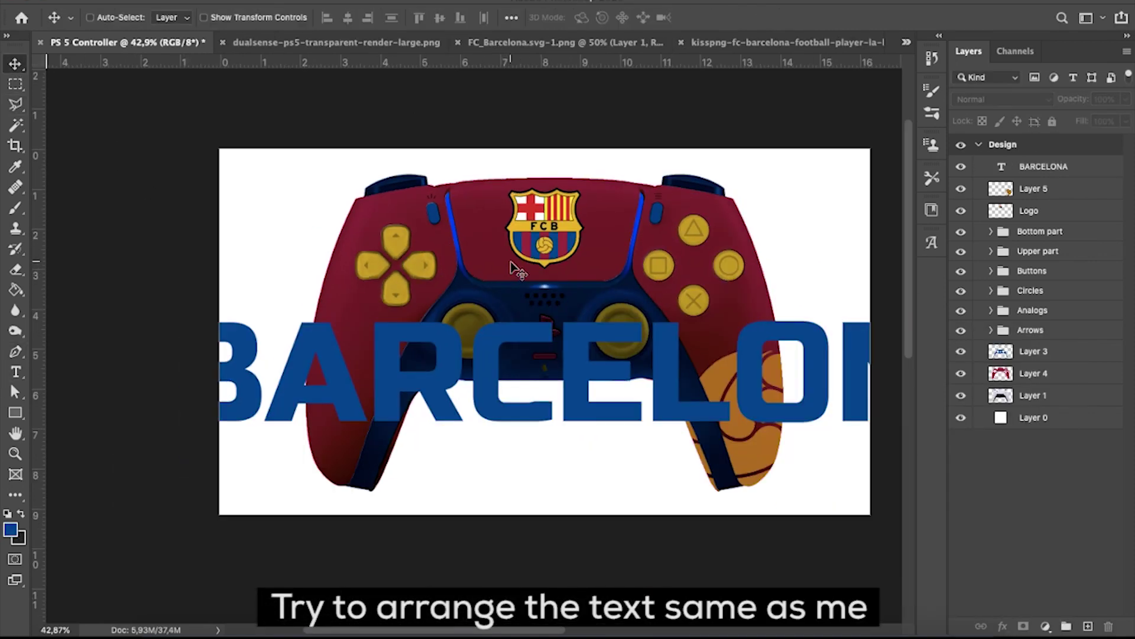
key(ctrl+t)
drag(603, 458, 621, 385)
drag(811, 337, 801, 296)
mouse_move(656, 359)
mouse_down()
mouse_move(662, 318)
mouse_move(405, 198)
mouse_up()
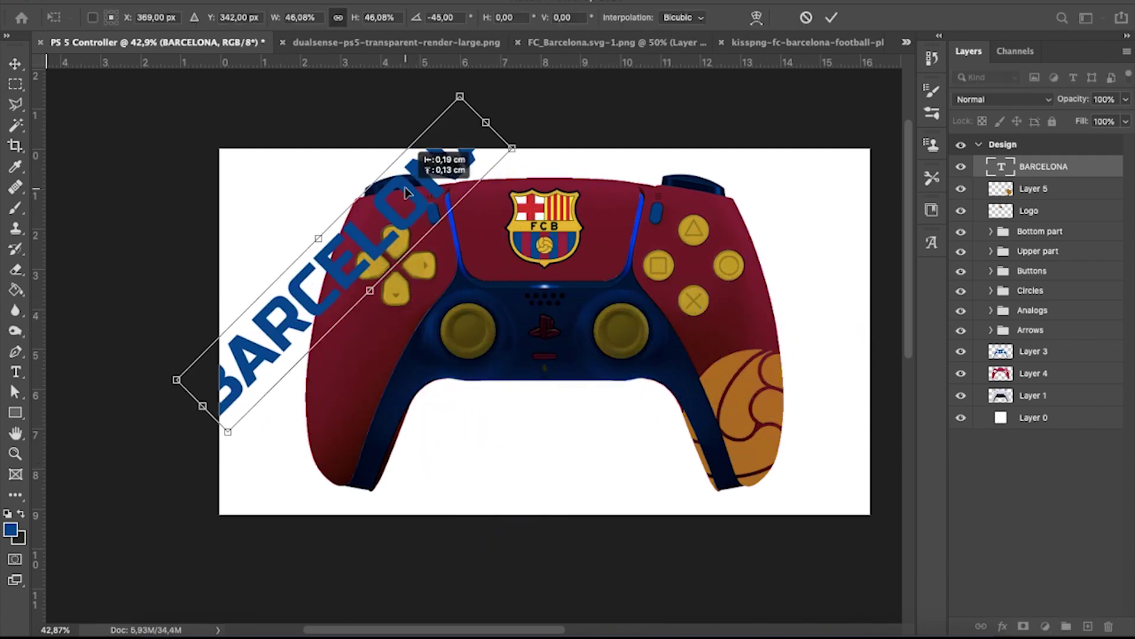
mouse_move(513, 147)
mouse_down()
mouse_move(614, 228)
mouse_move(579, 193)
mouse_move(556, 195)
mouse_move(590, 191)
mouse_up()
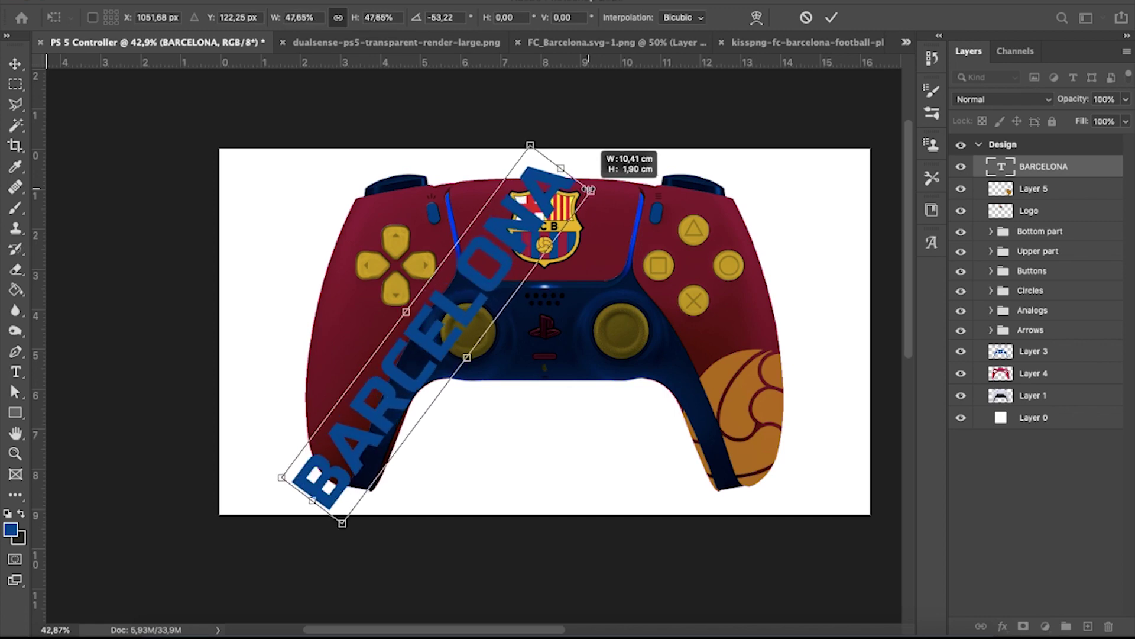
click(16, 64)
mouse_move(502, 286)
mouse_down()
mouse_move(390, 243)
mouse_move(399, 236)
mouse_up()
click(1002, 99)
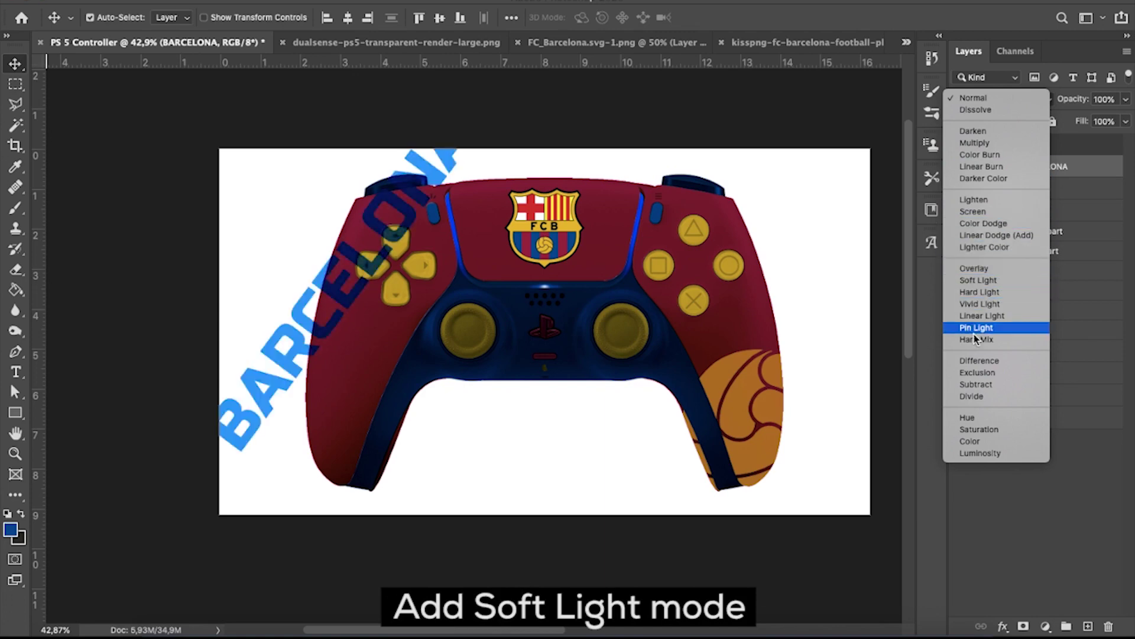
Apply Soft Light blending to BARCELONA, then check the Upper part and Arrows groups.
click(969, 280)
scroll(367, 263, up, 5)
right_click(964, 237)
click(1029, 250)
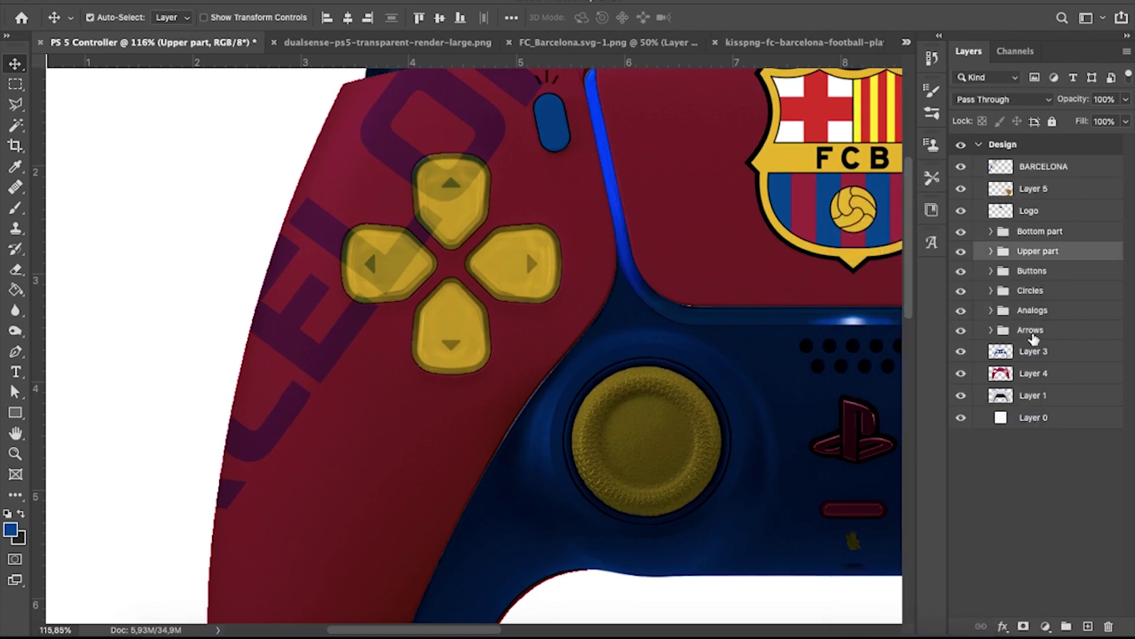
click(1033, 333)
scroll(824, 361, down, 2)
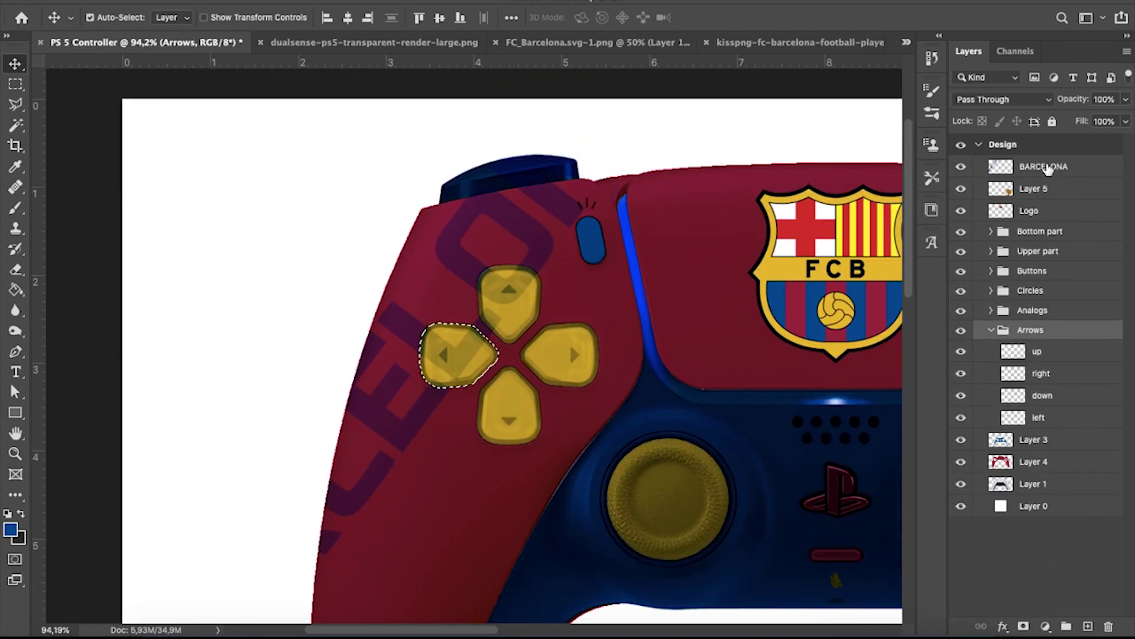
click(823, 361)
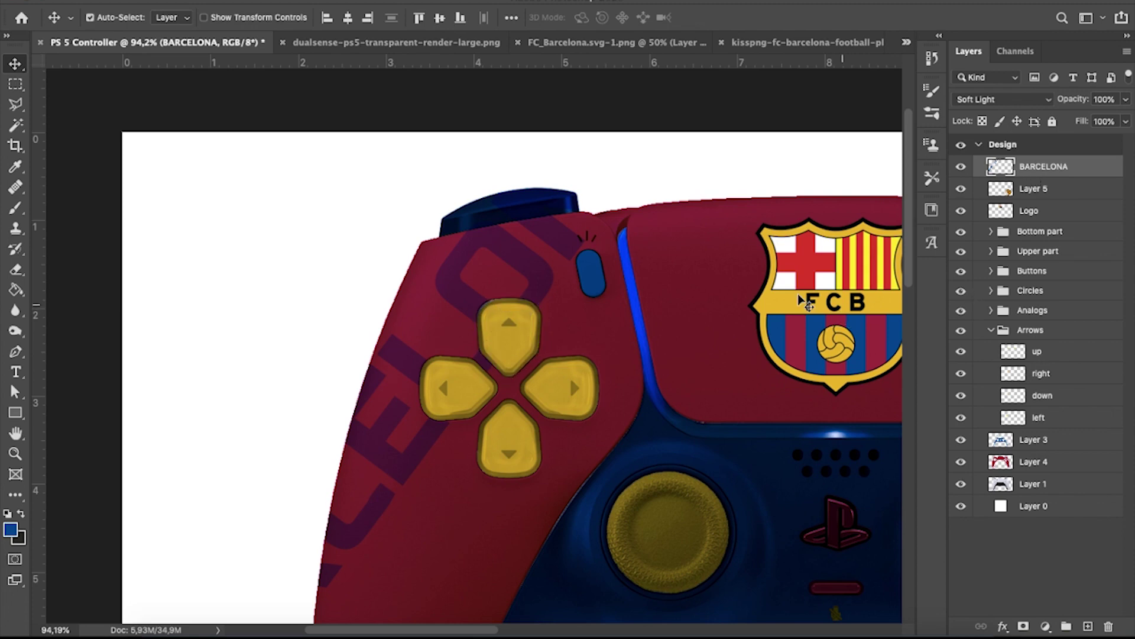
Inspect the Upper part's Left layer, reselect BARCELONA and clear the selection.
scroll(804, 301, up, 1)
click(991, 252)
click(1017, 280)
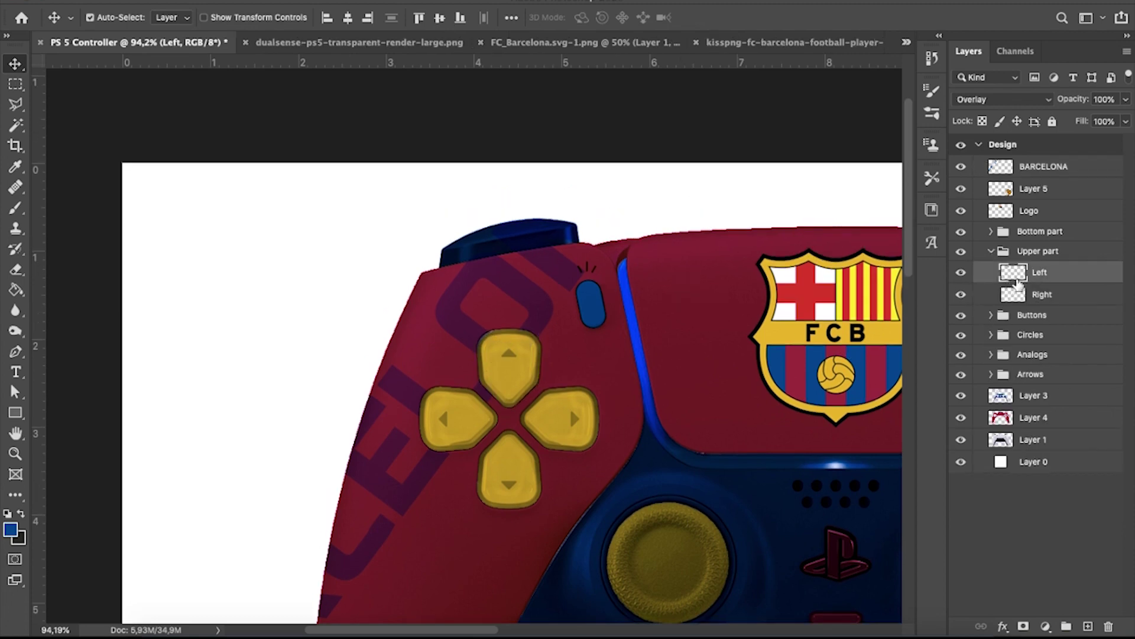
click(1039, 173)
key(ctrl+d)
scroll(581, 392, down, 2)
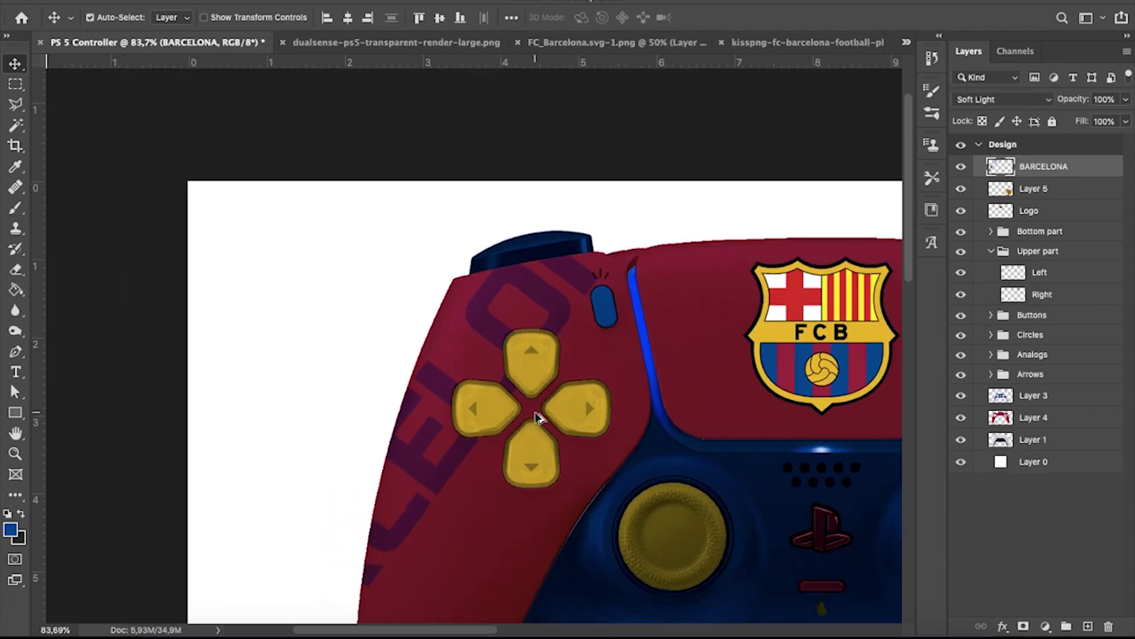
scroll(539, 413, down, 2)
scroll(553, 310, down, 2)
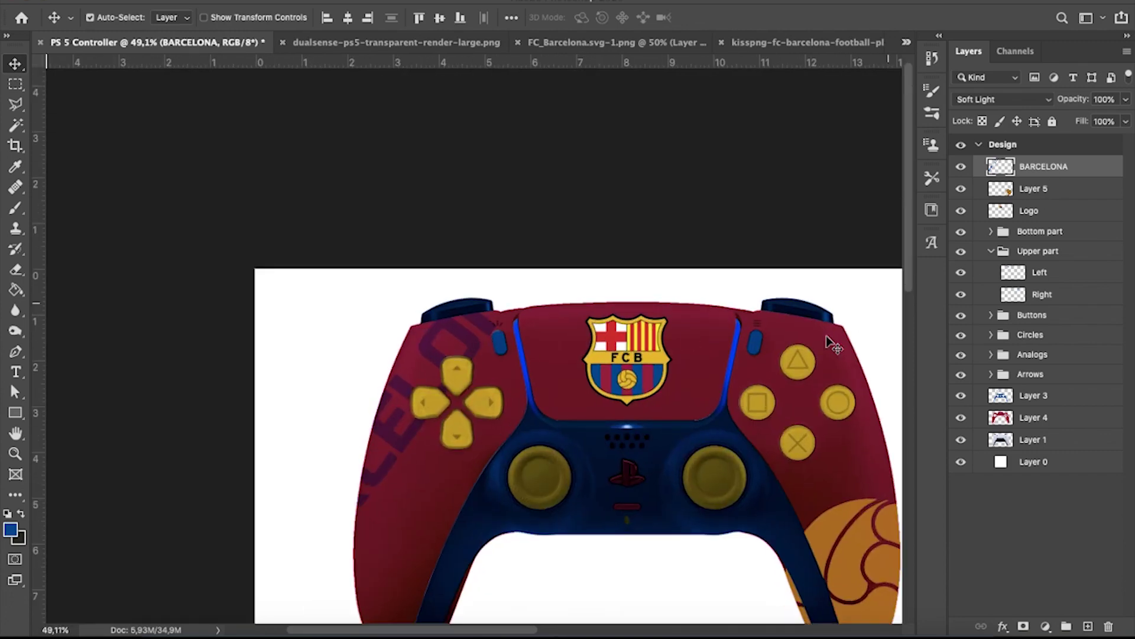
scroll(740, 342, down, 2)
scroll(740, 342, down, 3)
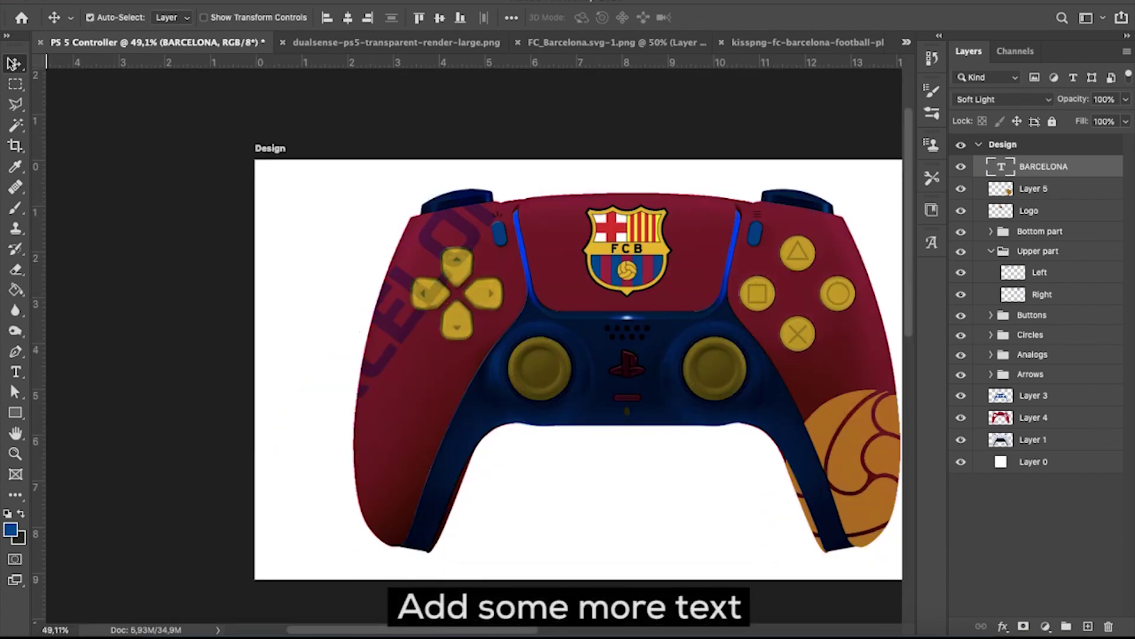
Duplicate BARCELONA twice and place the copies alongside on the left grip.
drag(415, 290, 497, 333)
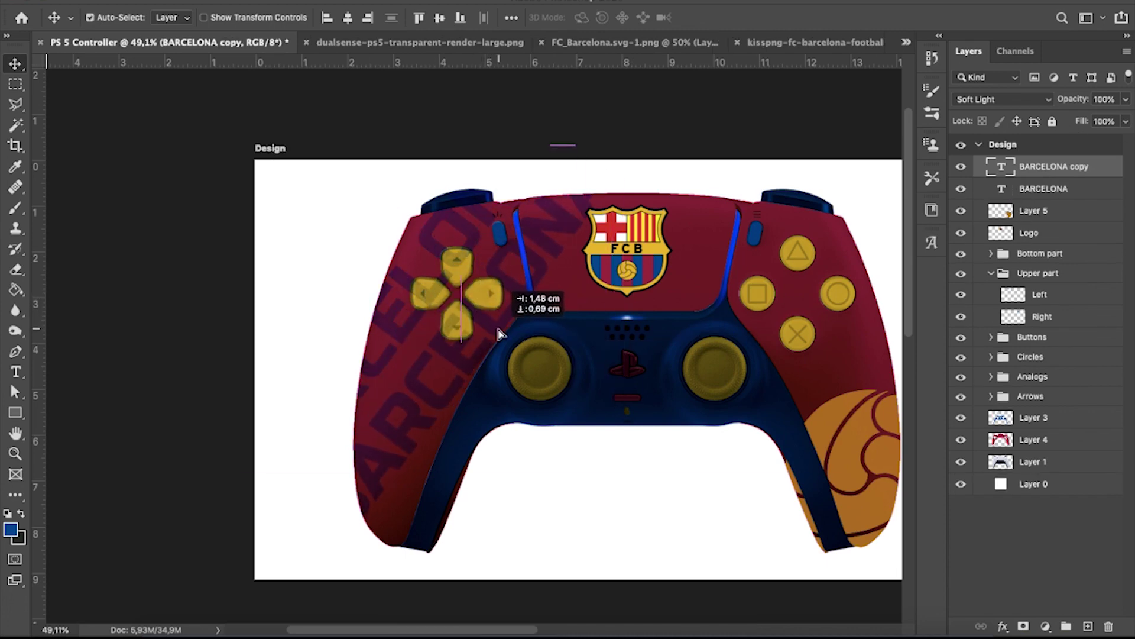
mouse_move(513, 339)
mouse_down()
mouse_move(574, 358)
mouse_move(495, 317)
mouse_move(438, 339)
mouse_up()
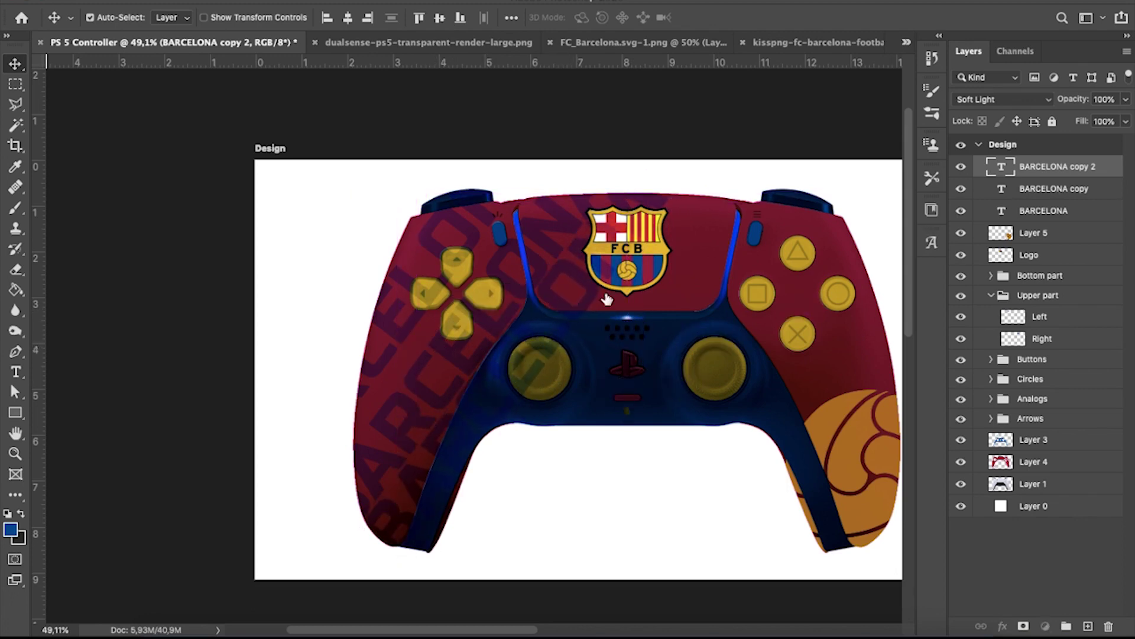
click(1058, 189)
drag(455, 354, 452, 350)
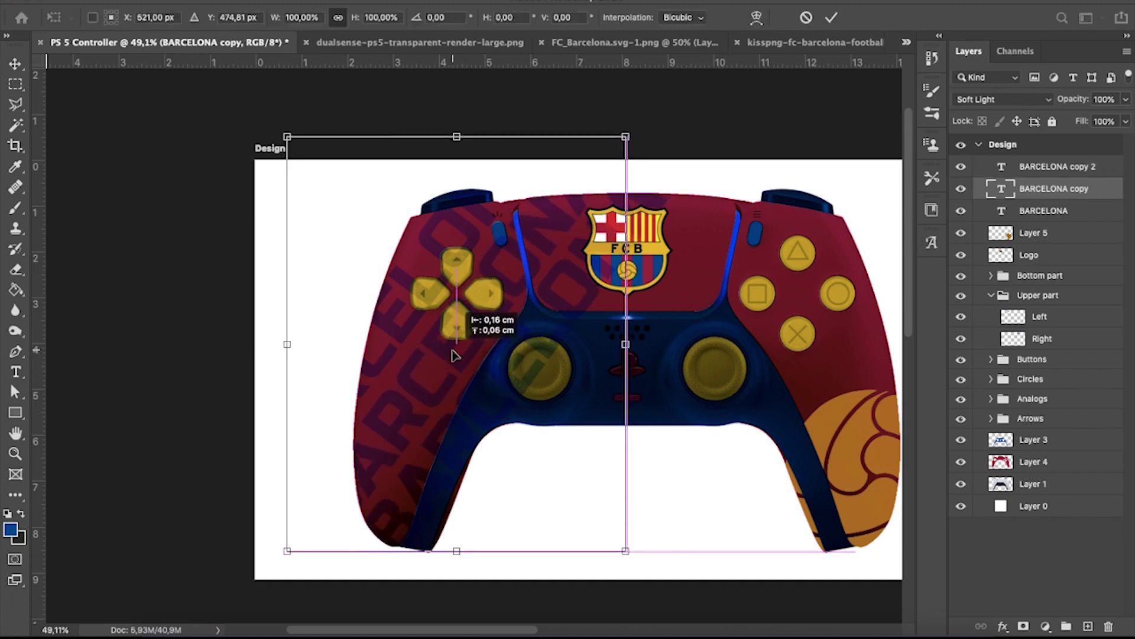
key(Return)
Scale all three BARCELONA layers slightly together and re-commit the original's transform.
shift+click(1043, 210)
ctrl+click(1058, 166)
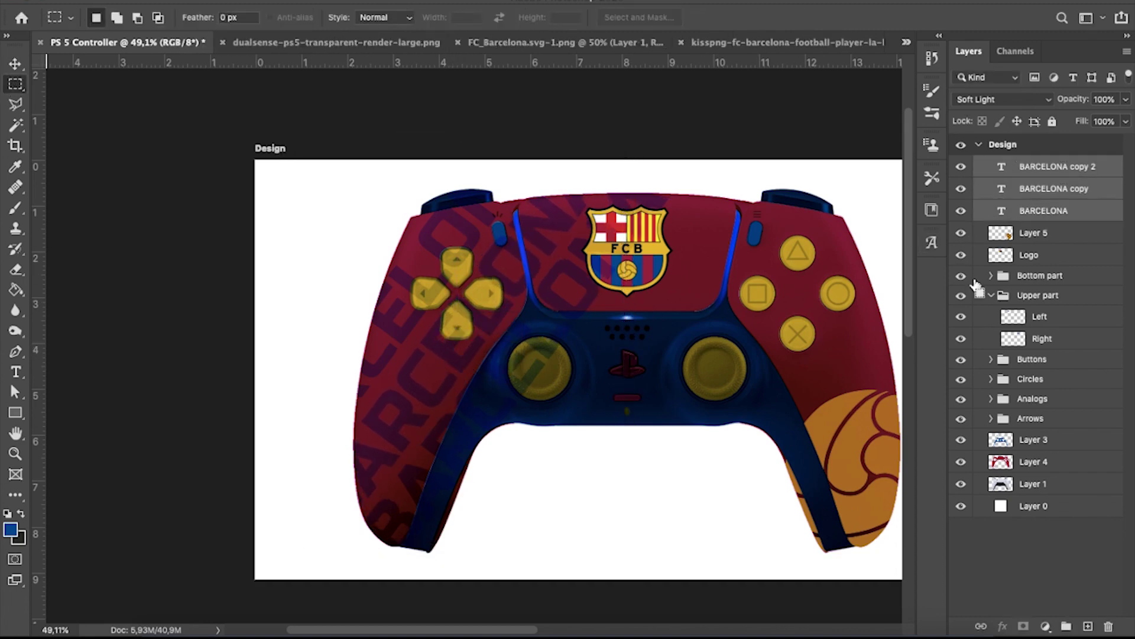
key(ctrl+t)
drag(667, 559, 662, 551)
key(Return)
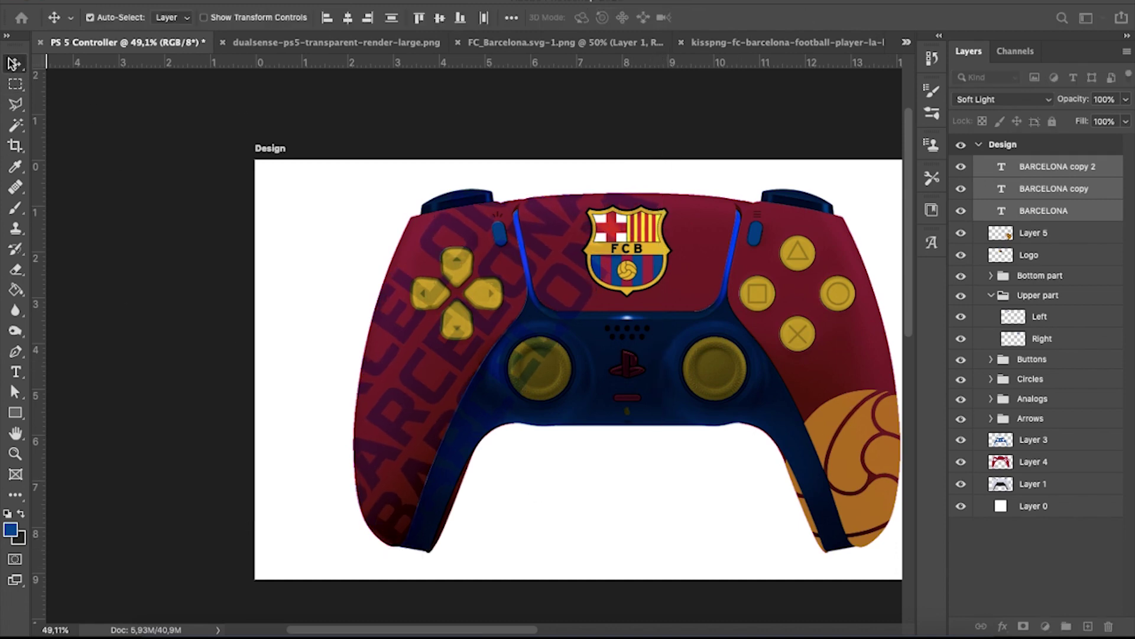
click(447, 244)
mouse_move(446, 243)
mouse_down()
mouse_move(455, 240)
mouse_move(453, 253)
mouse_up()
key(ctrl+z)
key(ctrl+t)
key(Return)
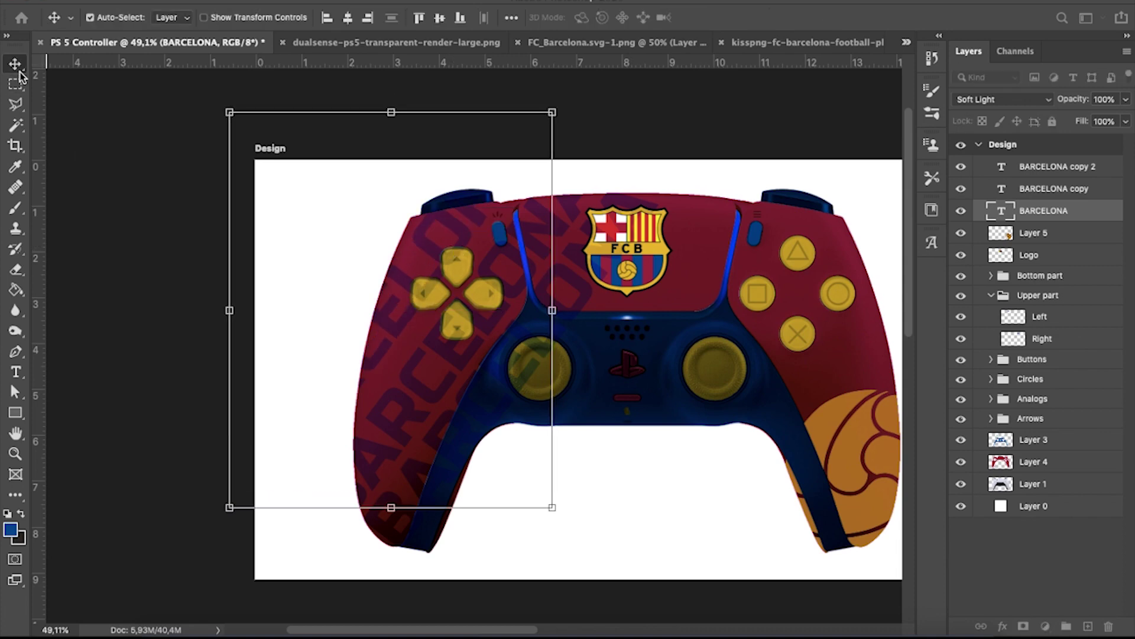
Reposition BARCELONA copy upward and fine-tune BARCELONA copy 2's position.
click(469, 339)
key(ctrl+t)
drag(473, 341, 476, 233)
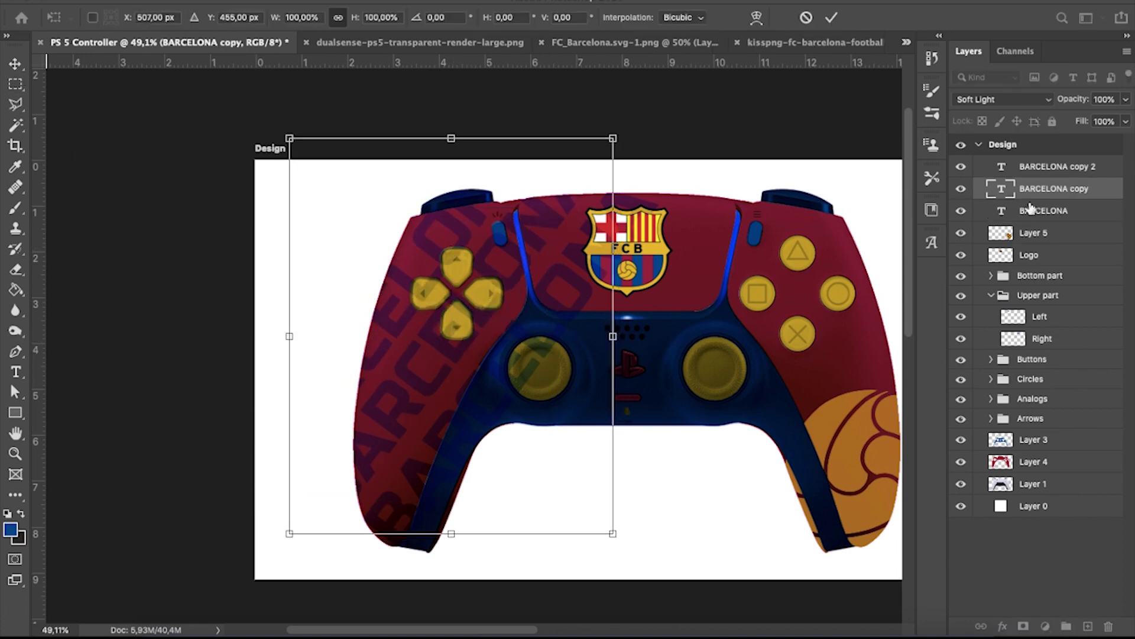
key(Return)
click(532, 373)
key(ctrl+t)
drag(534, 374, 528, 371)
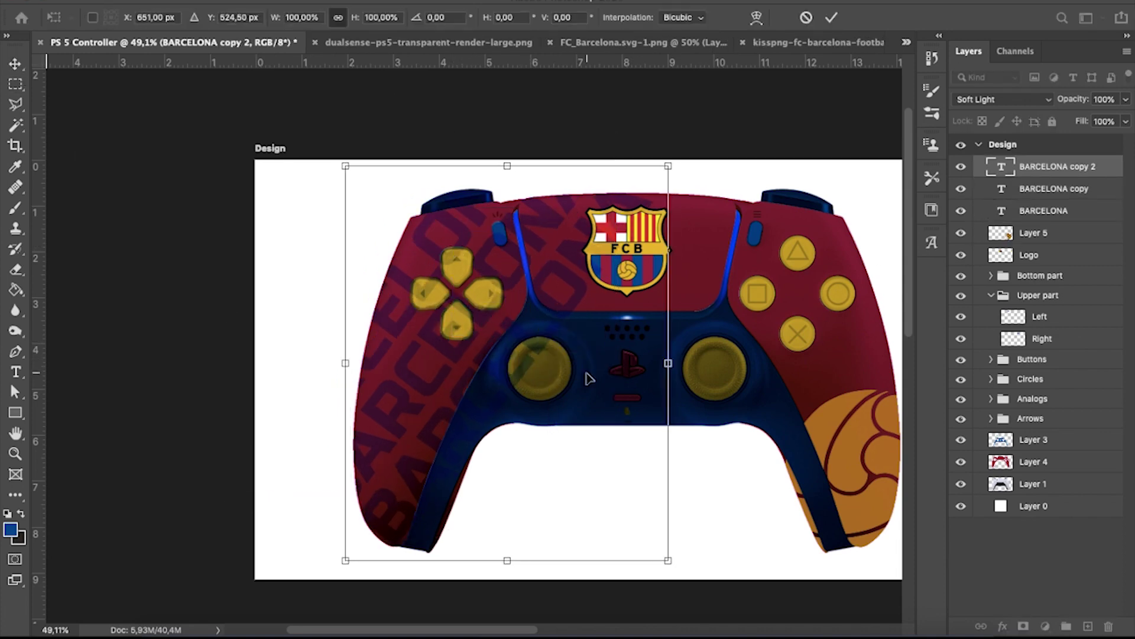
scroll(414, 405, up, 3)
scroll(477, 405, down, 3)
drag(527, 381, 534, 379)
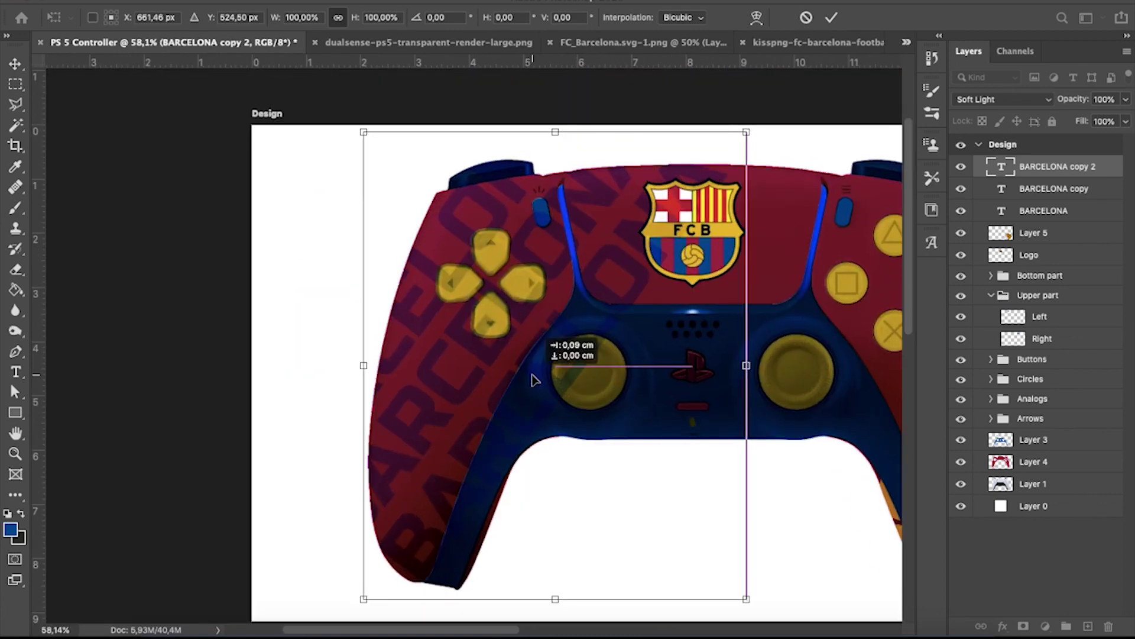
Nudge BARCELONA copy slightly right to finish the diagonal lettering pattern.
click(1053, 188)
key(ctrl+t)
drag(495, 348, 497, 350)
key(Return)
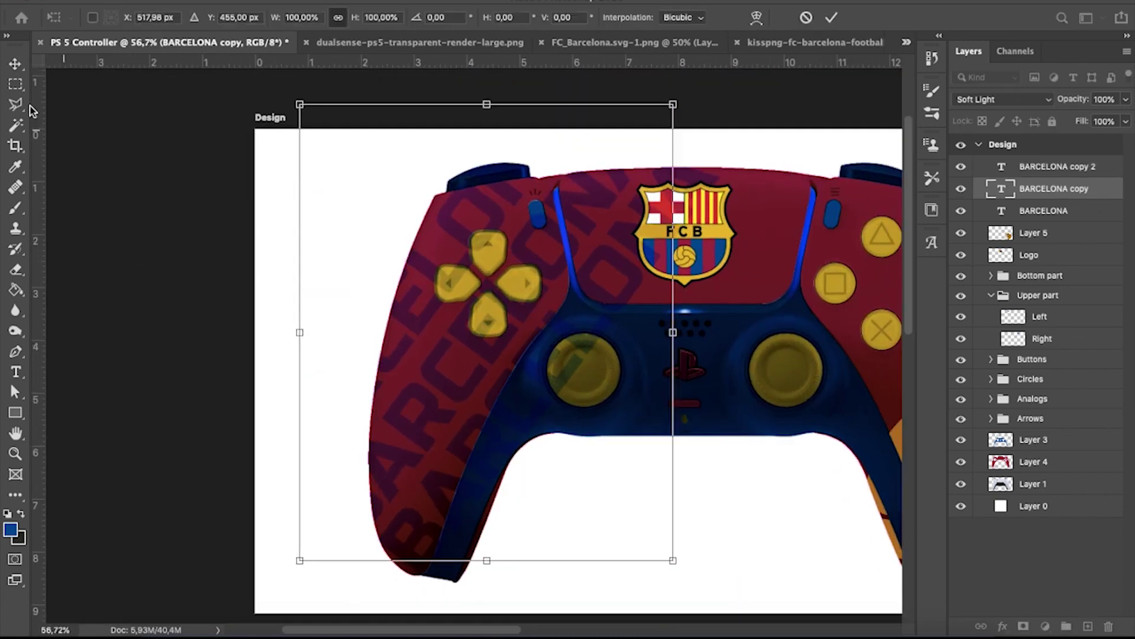
ctrl+click(1059, 188)
right_click(1058, 166)
Rasterize BARCELONA copy 2, BARCELONA copy and BARCELONA text layers.
click(913, 427)
right_click(1059, 189)
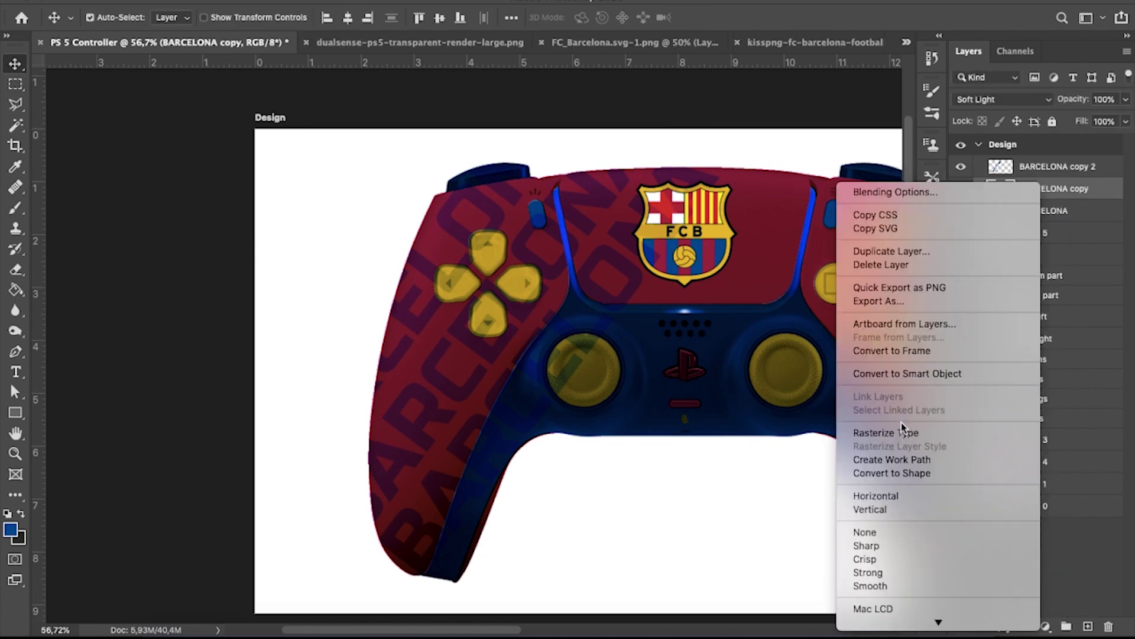
click(887, 443)
click(1032, 213)
right_click(1031, 213)
click(875, 457)
Rename the three rasterized layers First, Second and Third.
text(irst)
key(Return)
double_click(1032, 188)
text(Seond)
key(Return)
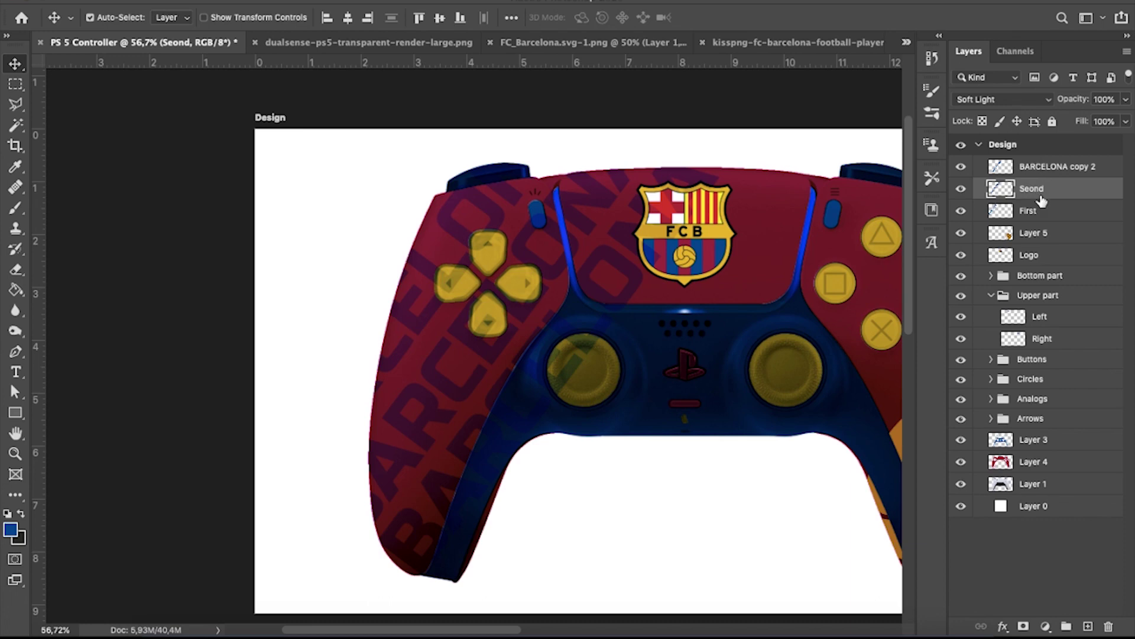
text(nd)
key(Return)
double_click(1031, 166)
text(ird)
key(Return)
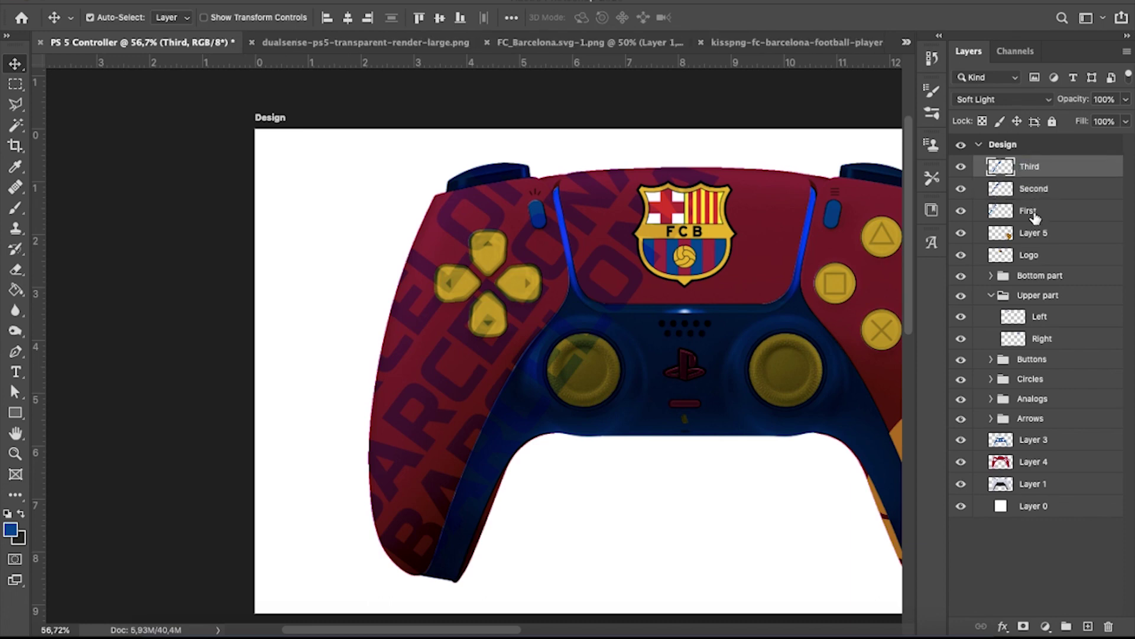
Group First, Second and Third as Text below Logo, then browse to the up-arrow shape.
shift+click(1032, 210)
key(ctrl+g)
drag(1026, 165, 1025, 219)
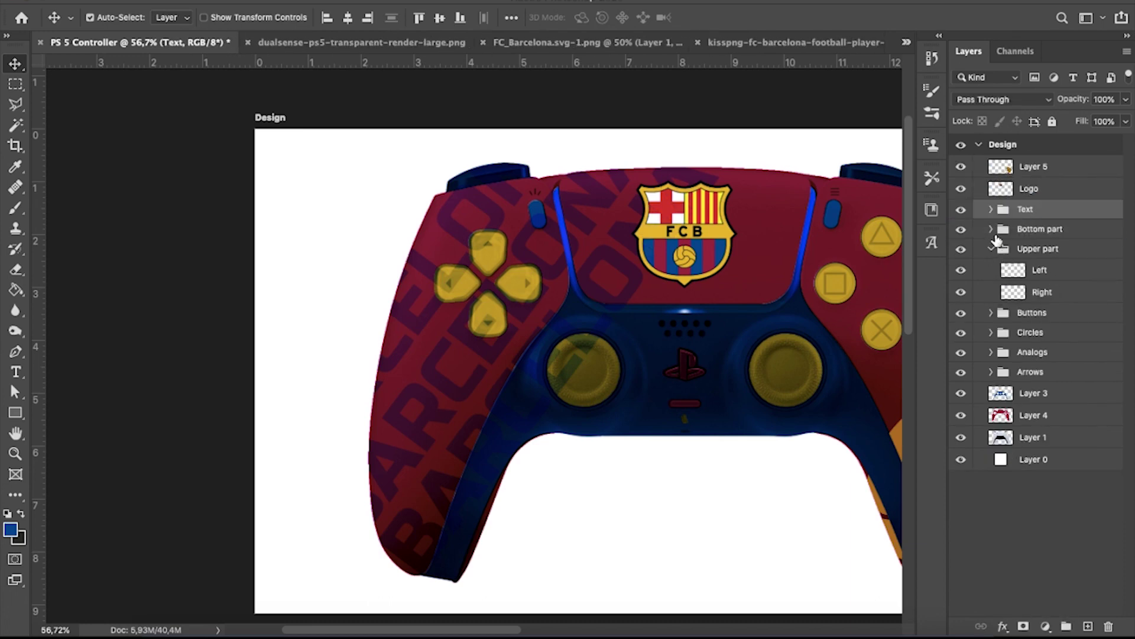
click(991, 208)
click(1041, 275)
click(1003, 315)
click(991, 315)
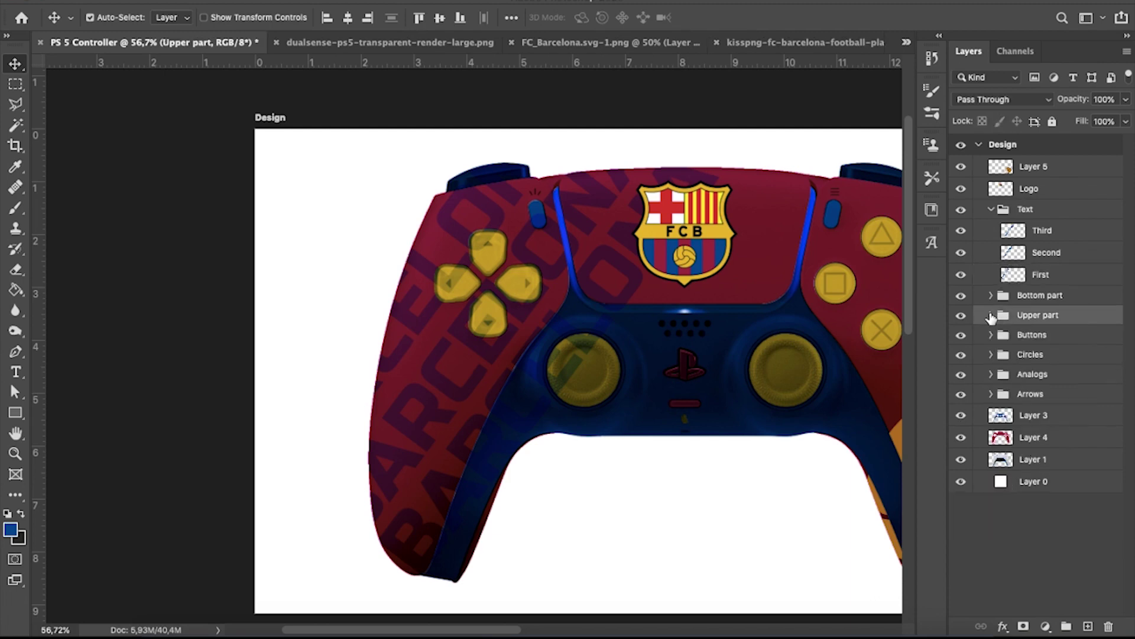
click(998, 394)
ctrl+click(1013, 415)
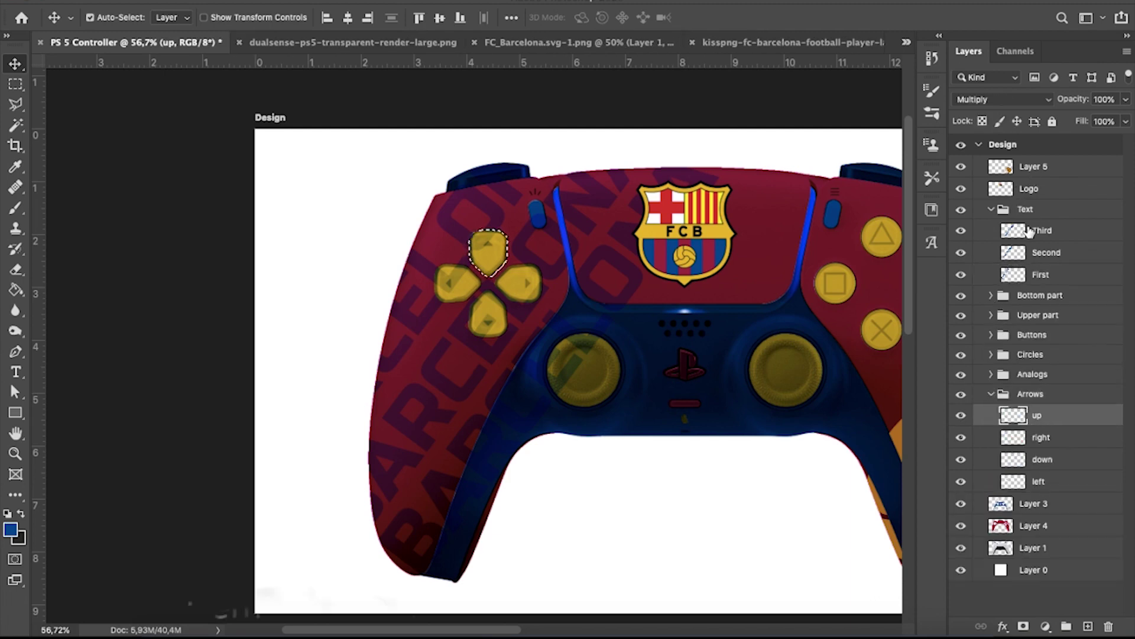
Cut the First text layer's BARCELONA lettering away from over the down arrow.
key(ctrl+d)
click(1041, 274)
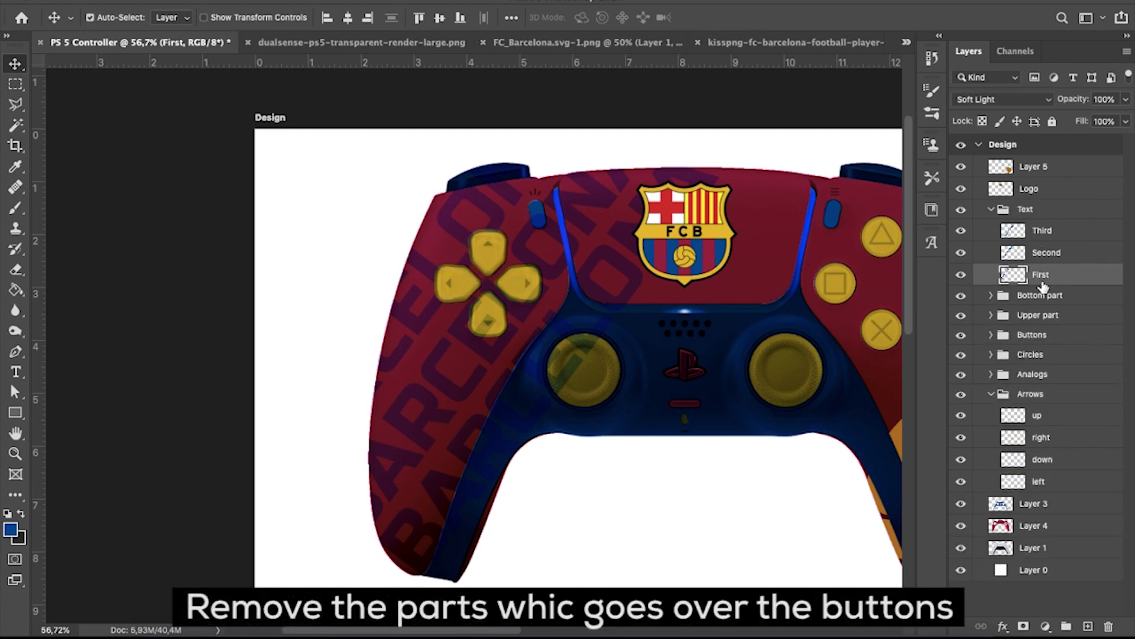
click(1024, 465)
click(1041, 274)
key(ctrl+x)
click(695, 216)
key(ctrl+x)
key(Return)
Clear the Second text layer's lettering over the right arrow, left buttons and upper part.
click(1027, 253)
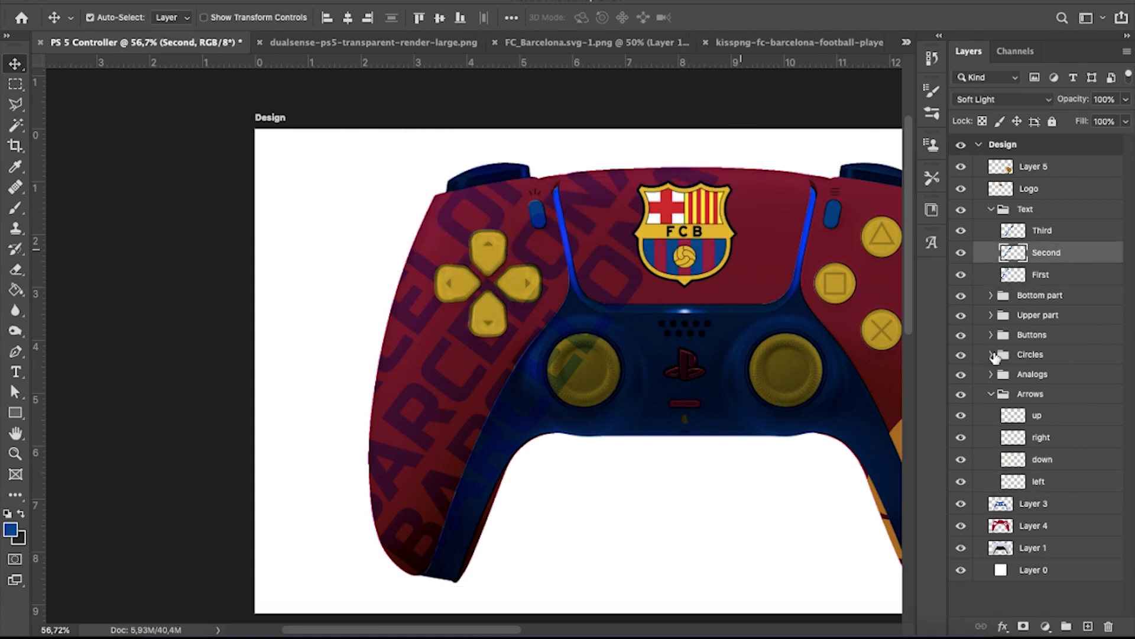
click(1014, 439)
click(519, 285)
scroll(533, 212, up, 2)
click(640, 291)
click(1042, 256)
click(502, 245)
click(1041, 274)
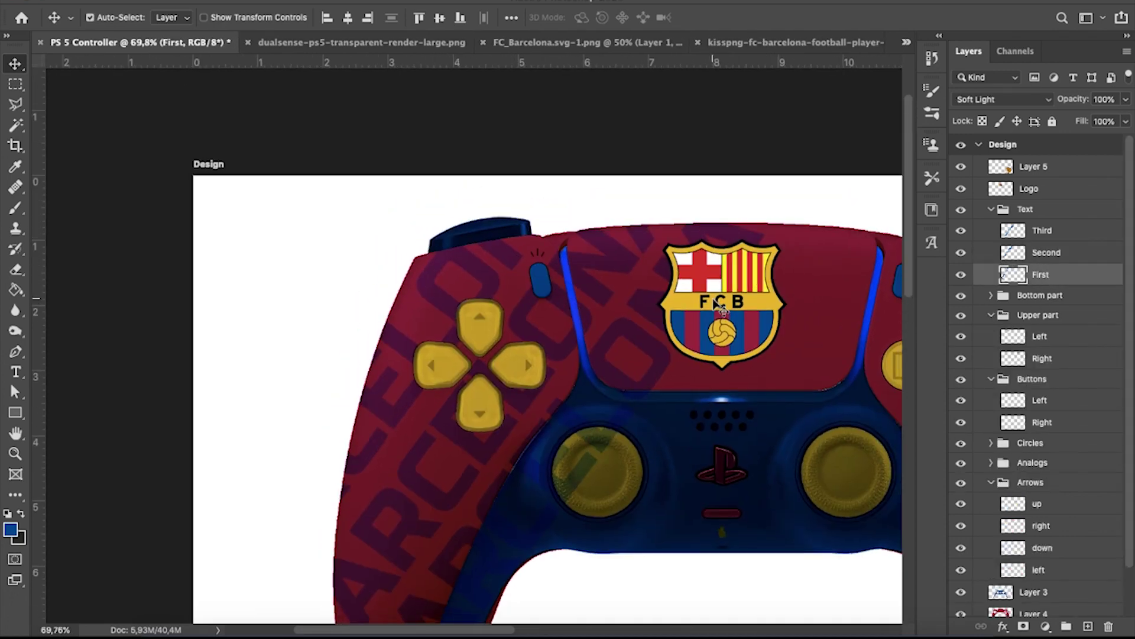
scroll(532, 287, up, 3)
click(664, 332)
scroll(769, 384, up, 2)
scroll(1023, 442, down, 1)
scroll(1023, 442, up, 1)
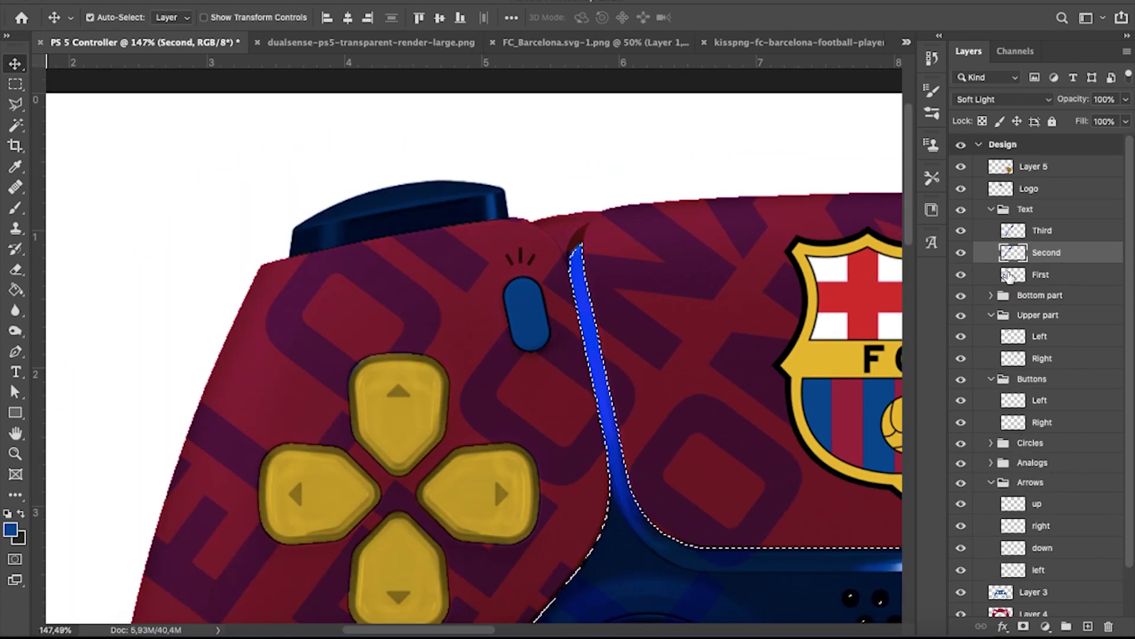
scroll(748, 337, down, 2)
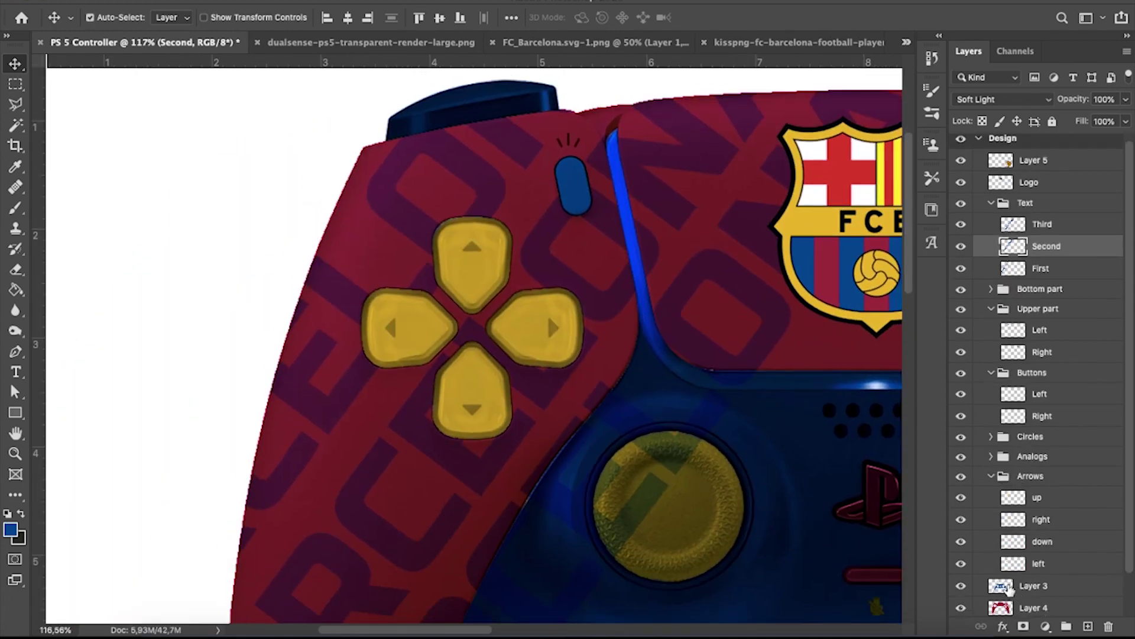
Clear the Third text layer's lettering over the right analog stick.
key(alt+bracketright)
scroll(734, 324, down, 1)
scroll(731, 320, down, 1)
scroll(730, 321, down, 1)
scroll(730, 319, up, 1)
scroll(729, 319, up, 1)
click(957, 498)
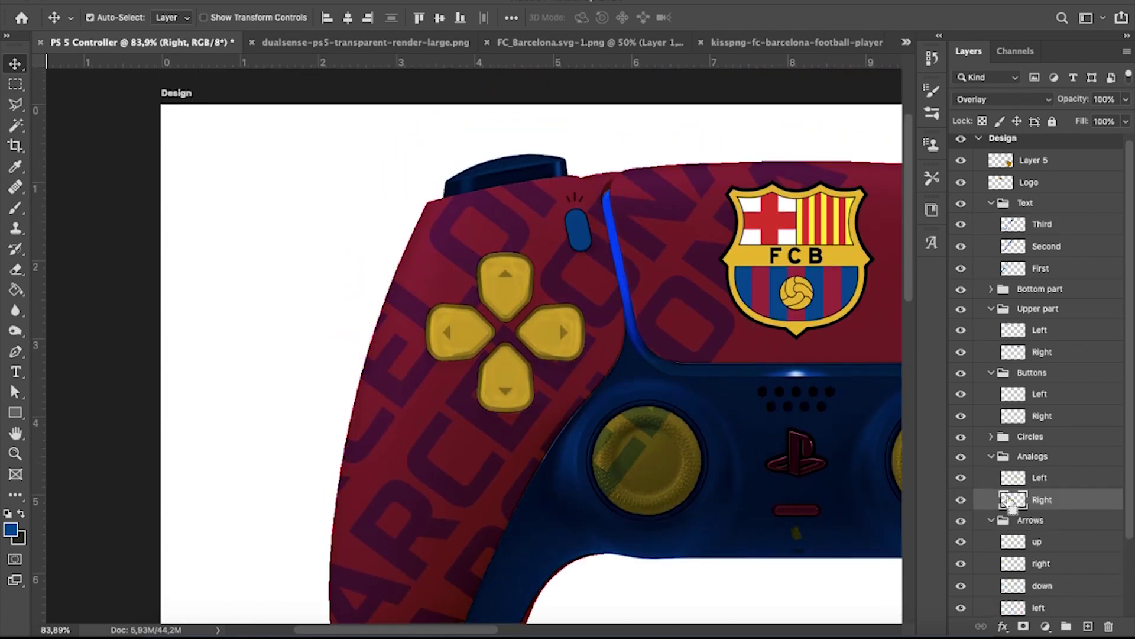
click(1042, 225)
scroll(776, 302, up, 1)
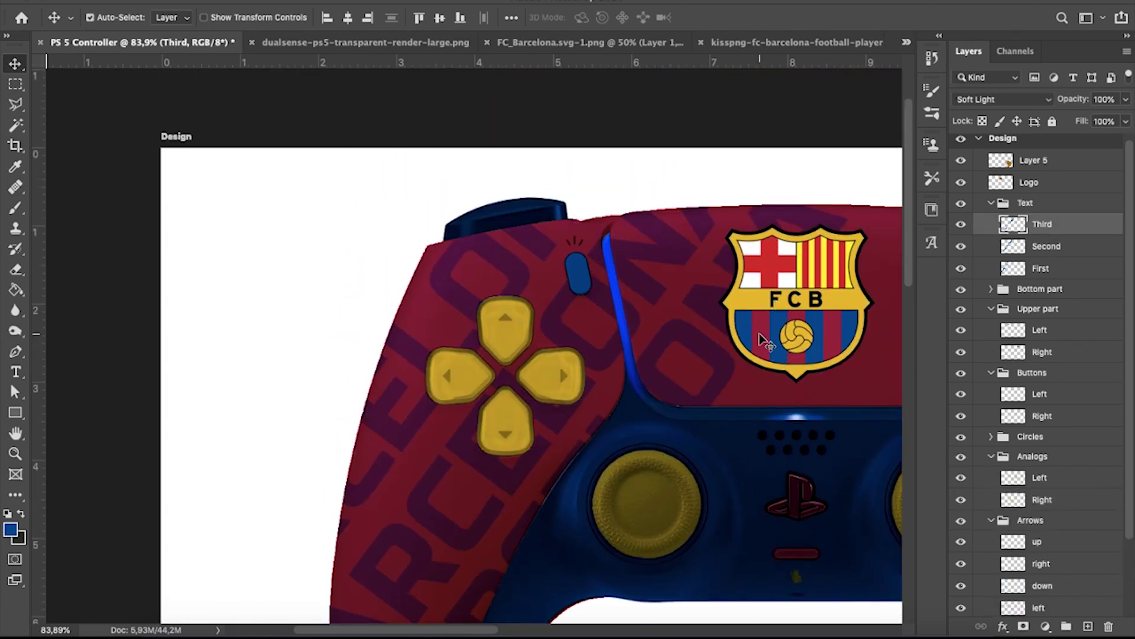
scroll(763, 340, down, 1)
scroll(762, 338, down, 2)
scroll(760, 337, down, 1)
scroll(665, 342, down, 1)
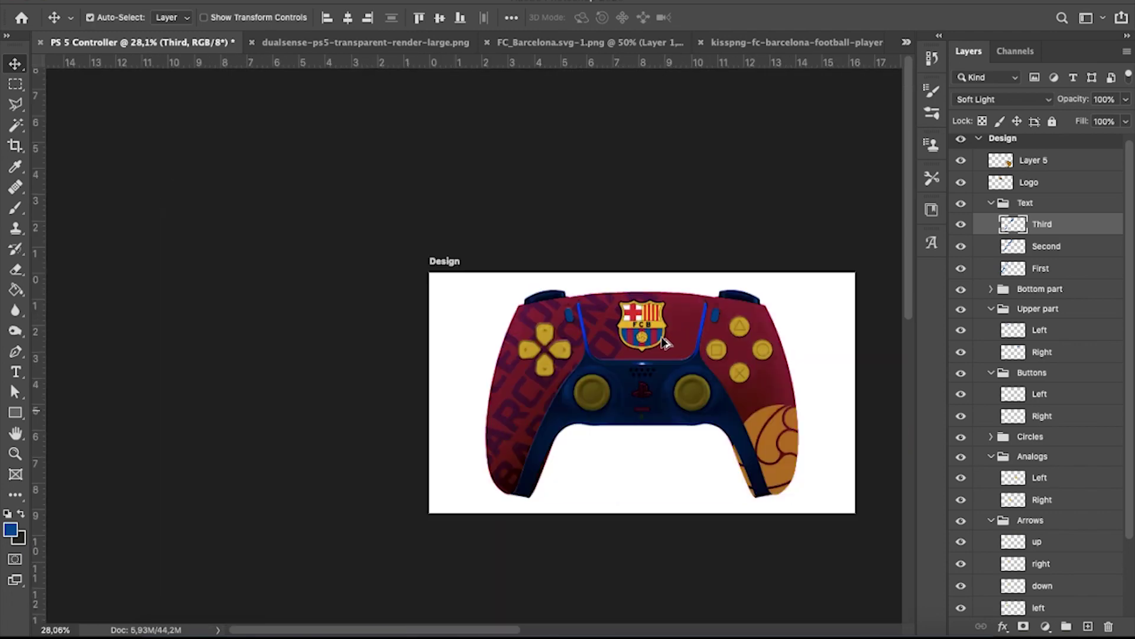
scroll(657, 313, up, 3)
scroll(692, 372, down, 3)
scroll(692, 368, down, 2)
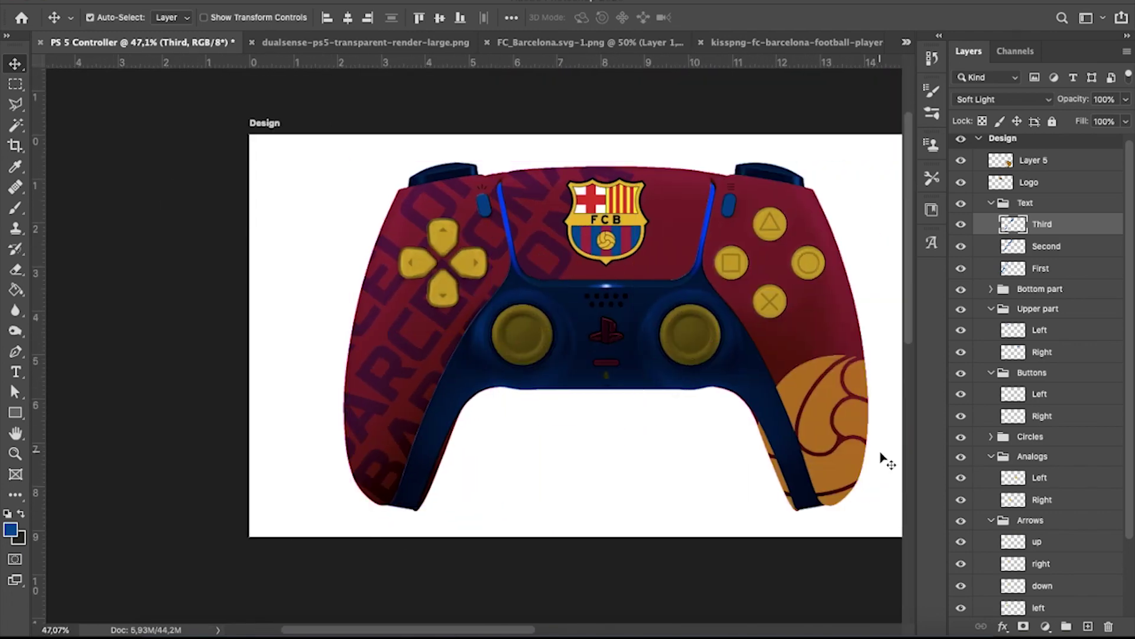
Slightly rescale all three BARCELONA text layers together with Free Transform.
shift+click(1041, 267)
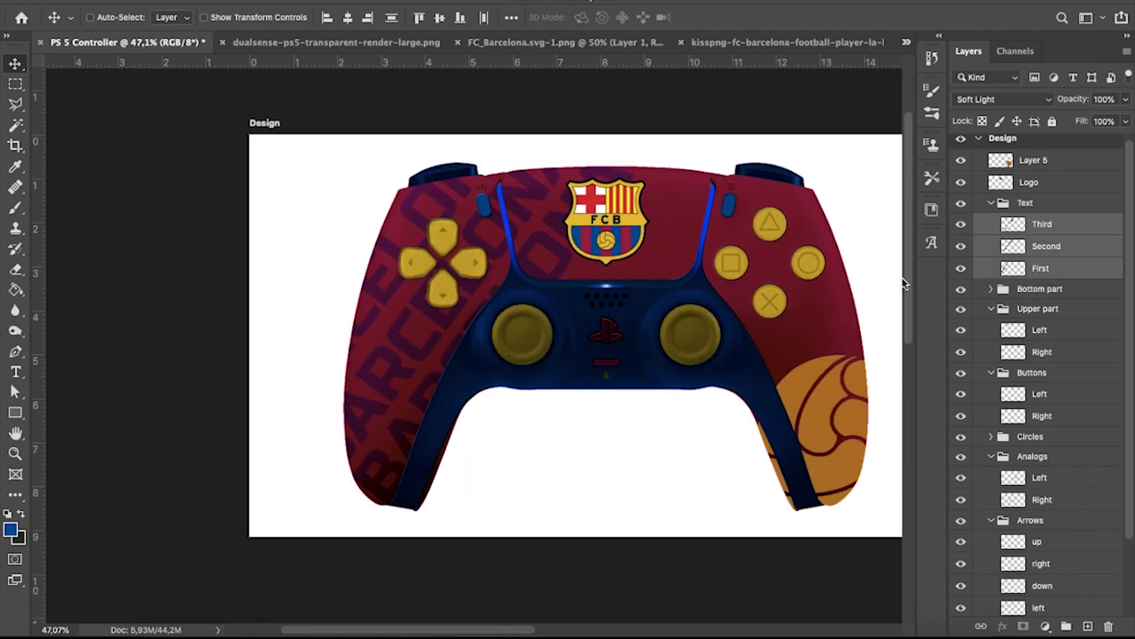
key(ctrl+t)
drag(629, 506, 615, 489)
key(Return)
scroll(587, 417, up, 3)
scroll(585, 432, down, 3)
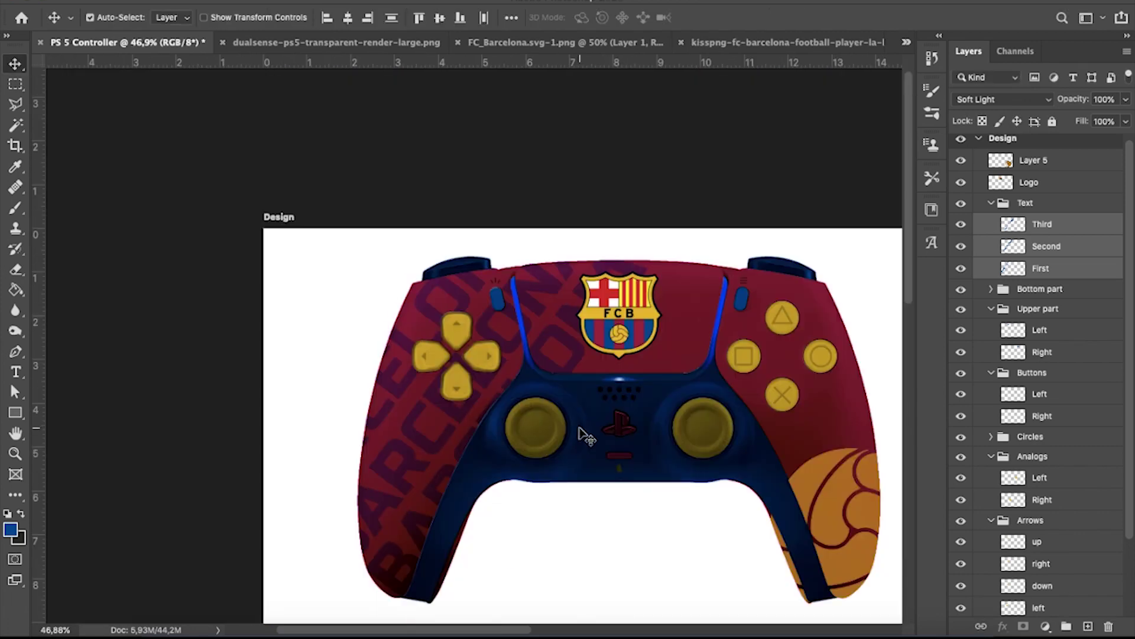
scroll(586, 436, down, 3)
scroll(668, 431, up, 1)
scroll(663, 430, up, 1)
scroll(658, 428, up, 1)
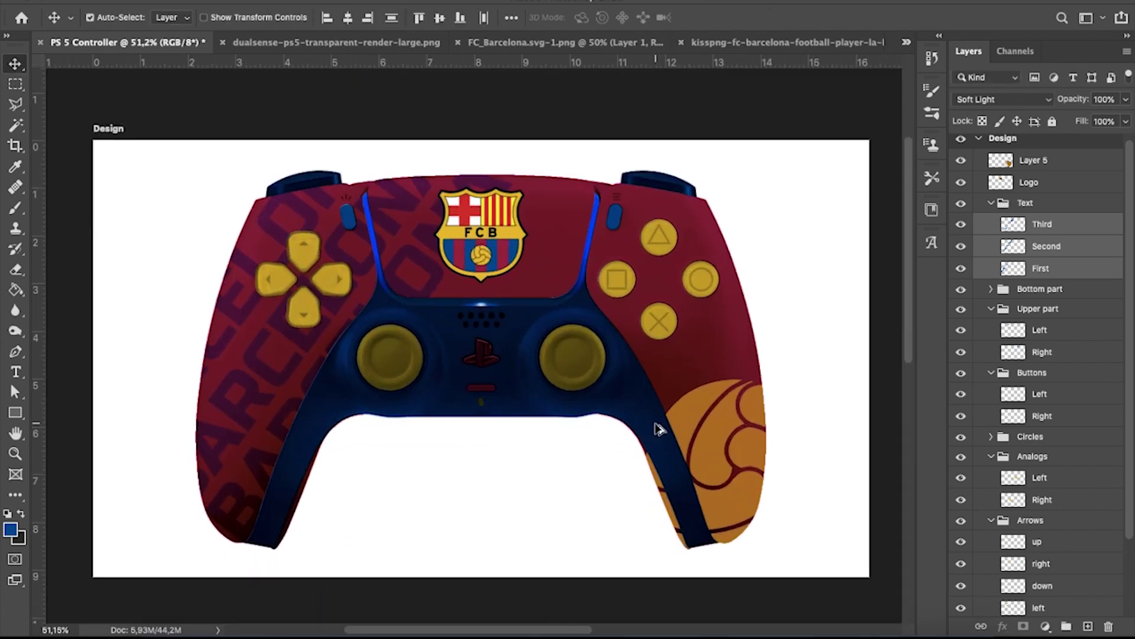
scroll(660, 428, down, 1)
Collapse the Text, Upper part, Buttons, Analogs and Arrows groups and deselect all layers.
click(1017, 208)
click(991, 249)
click(991, 267)
click(991, 307)
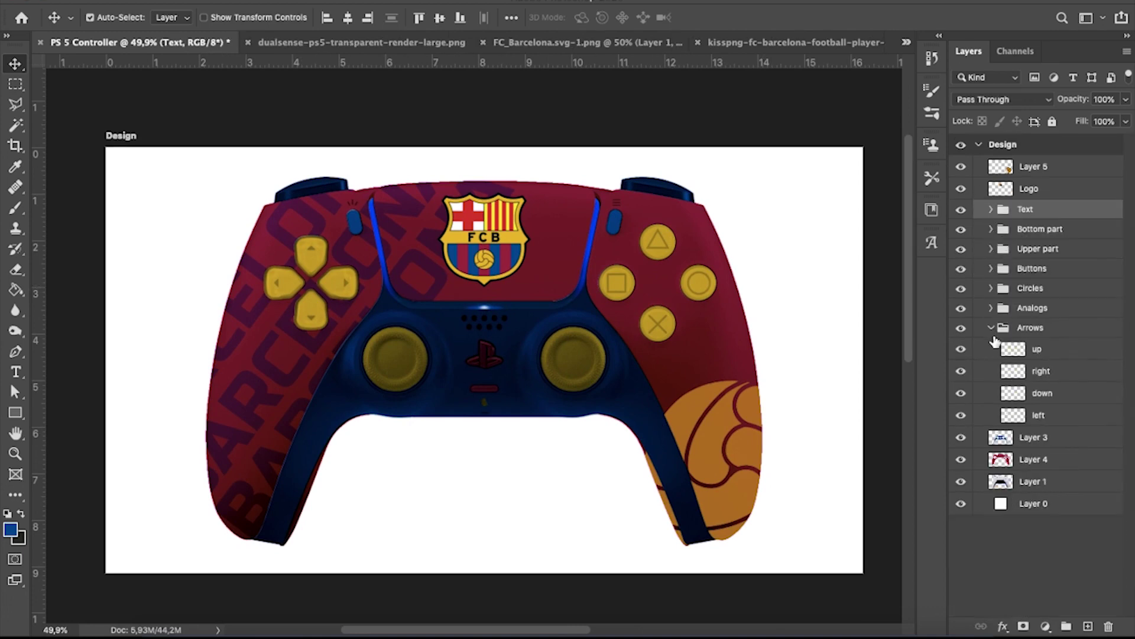
click(991, 327)
click(997, 432)
scroll(633, 418, down, 2)
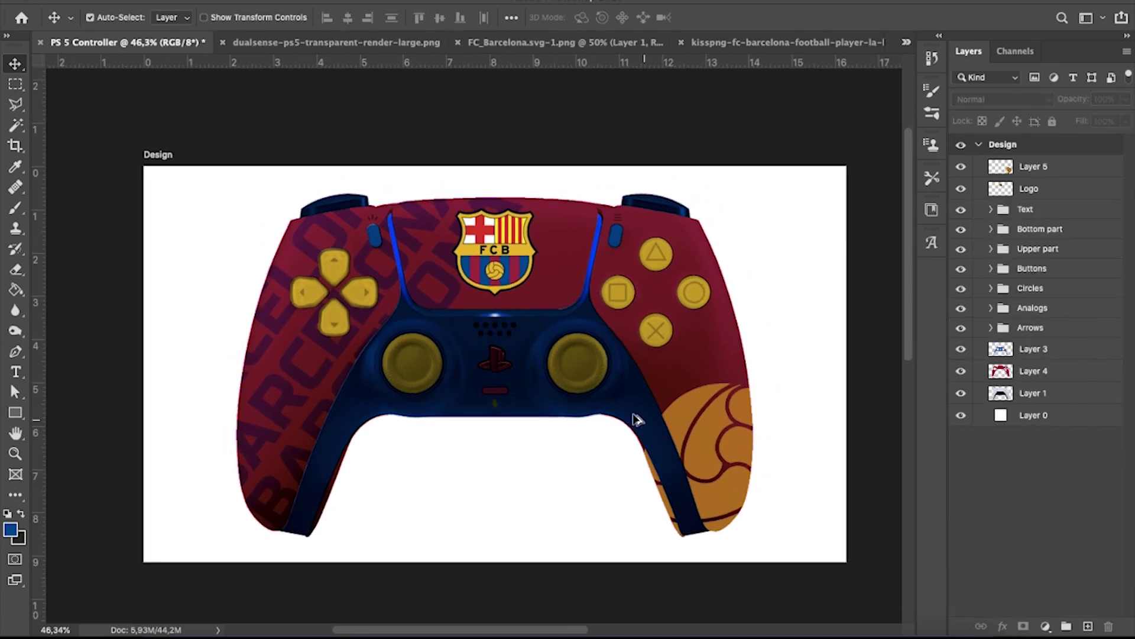
key(l)
click(14, 63)
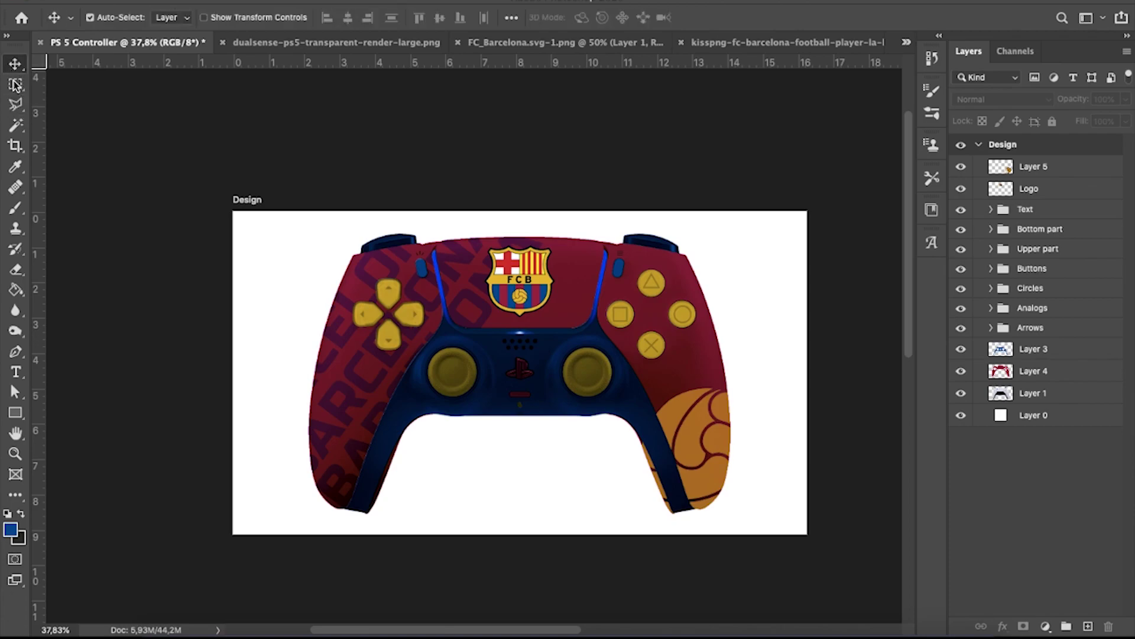
Add two new artboards beside the Design artboard.
click(787, 324)
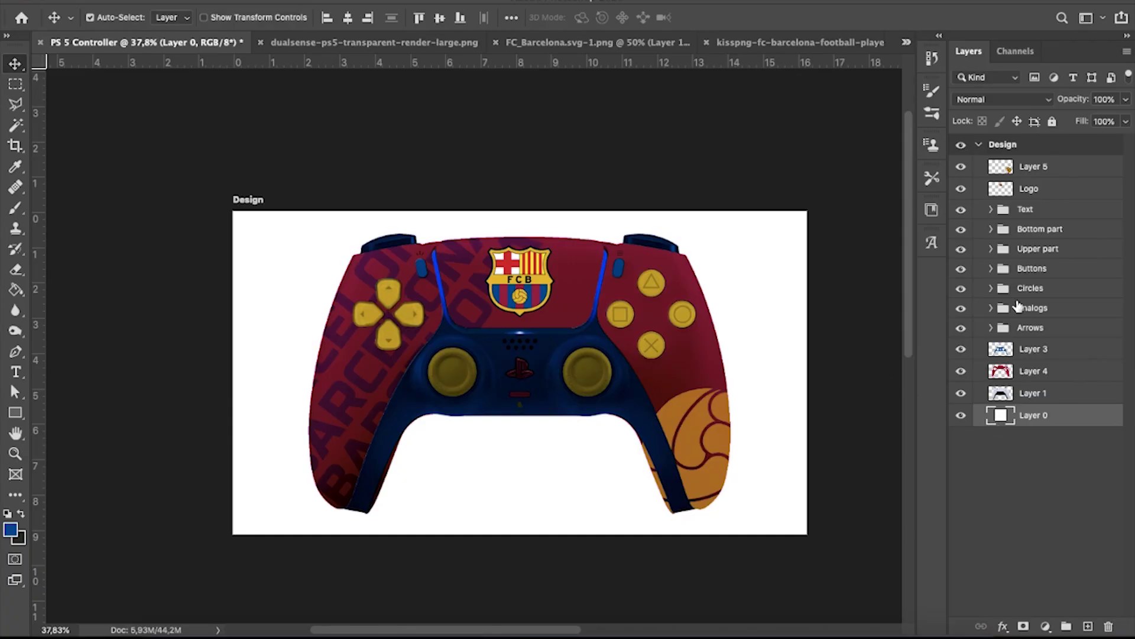
click(979, 146)
right_click(15, 63)
click(59, 77)
click(843, 374)
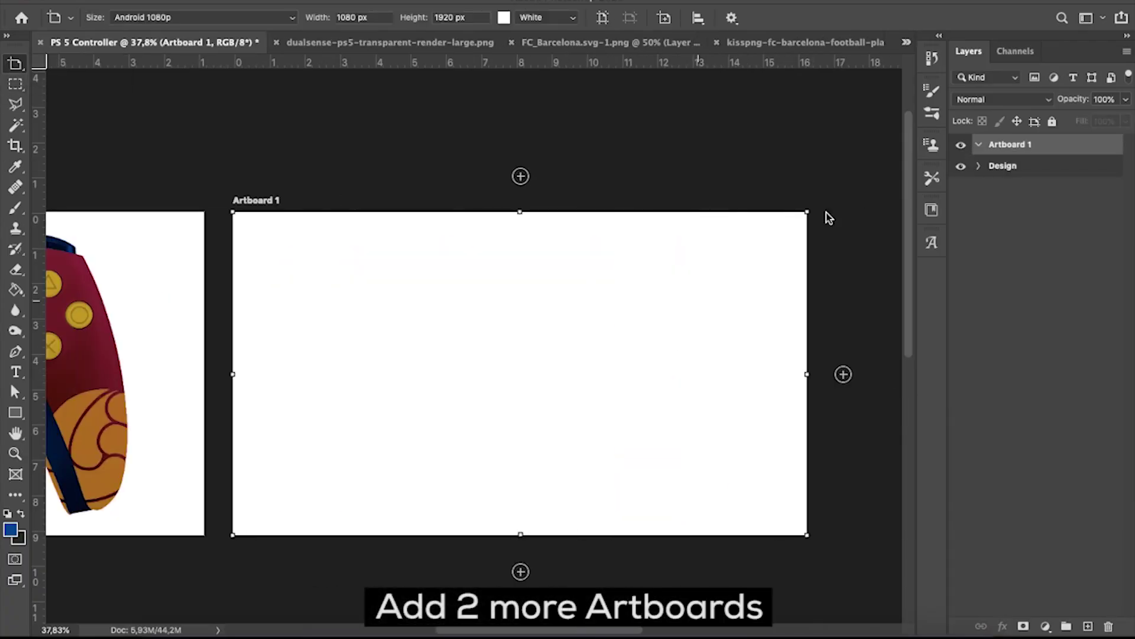
key(v)
scroll(499, 367, left, 5)
click(500, 368)
click(998, 167)
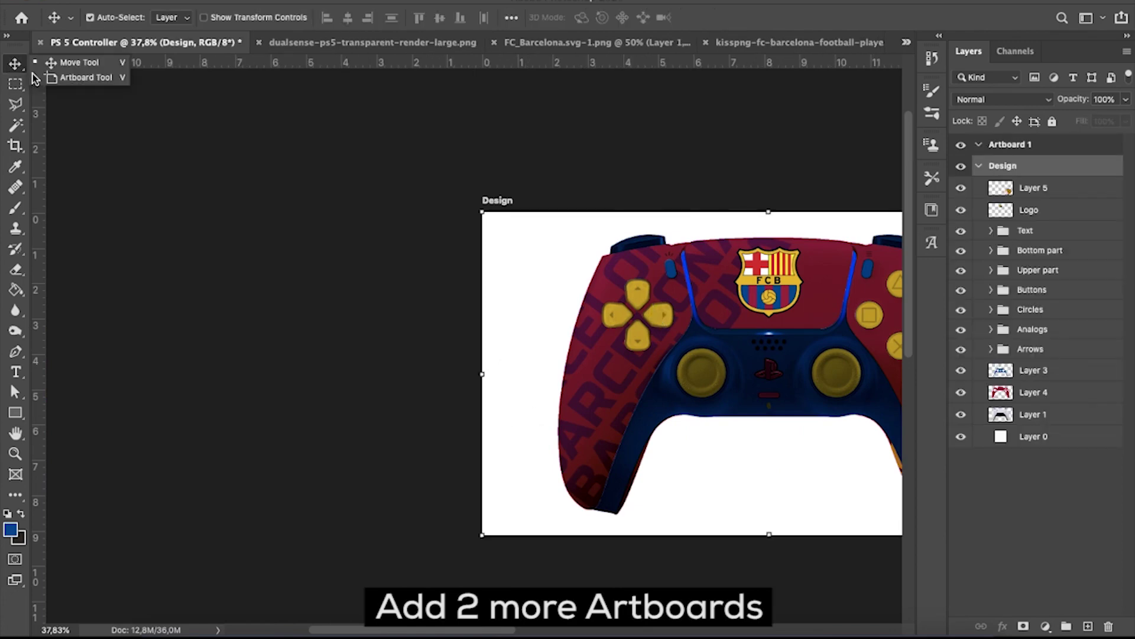
click(86, 77)
click(611, 373)
Duplicate Layer 1, the original white controller, onto the new Artboard 2.
click(981, 436)
mouse_move(421, 628)
mouse_down()
mouse_move(570, 627)
mouse_move(540, 627)
mouse_up()
key(ctrl+j)
drag(1041, 435, 1037, 148)
scroll(421, 345, down, 1)
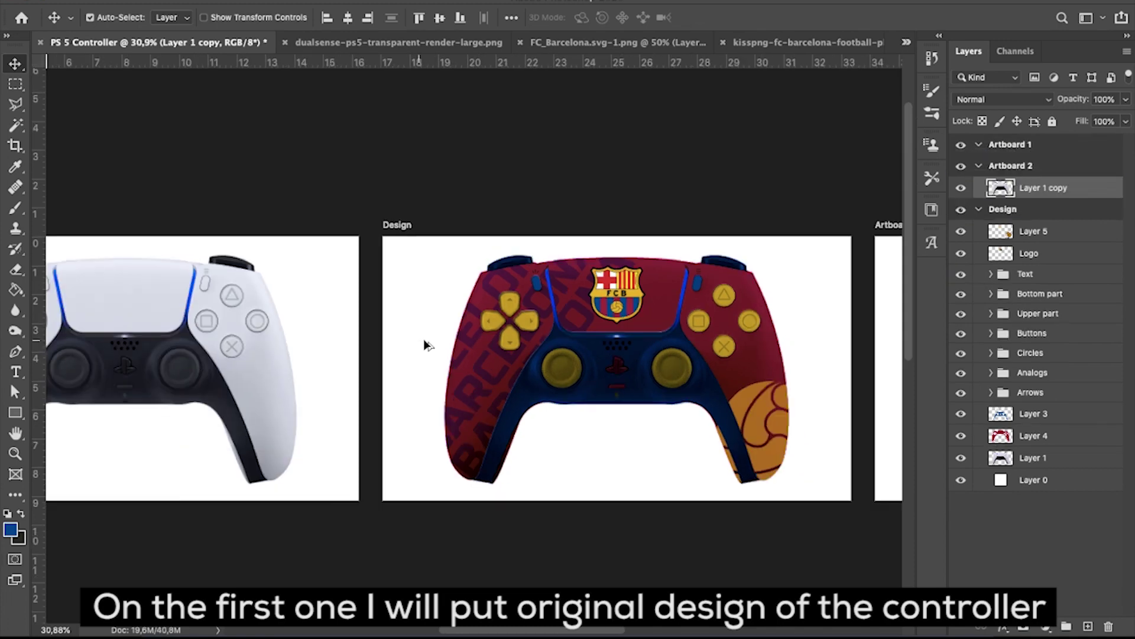
scroll(355, 307, down, 2)
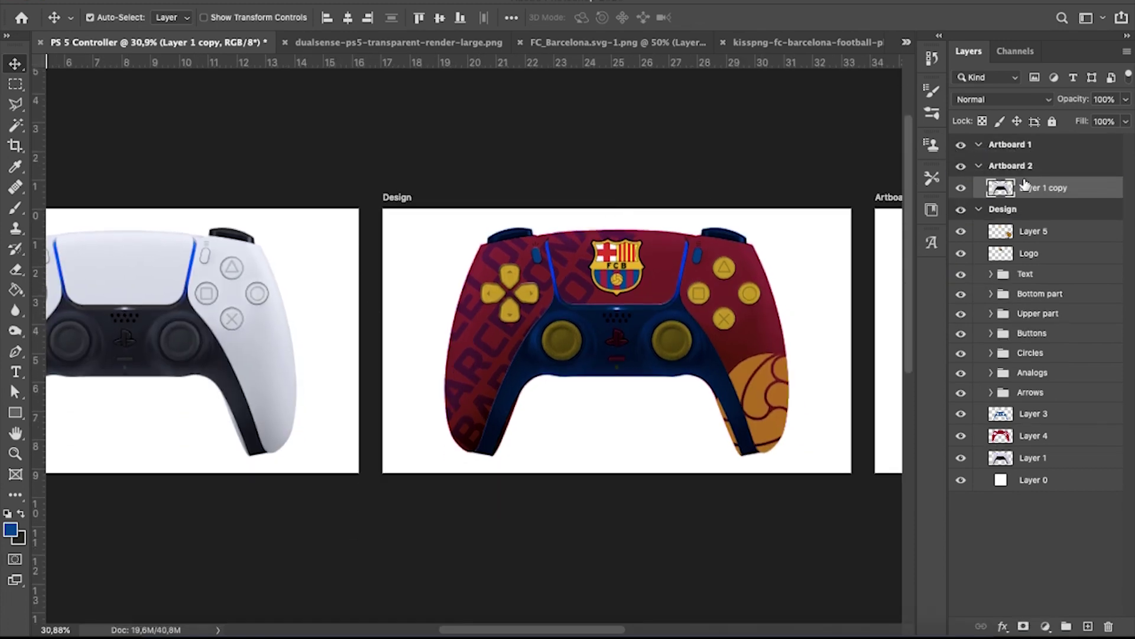
Rename the artboards Normal and Designed, with Designed above Normal.
double_click(1018, 166)
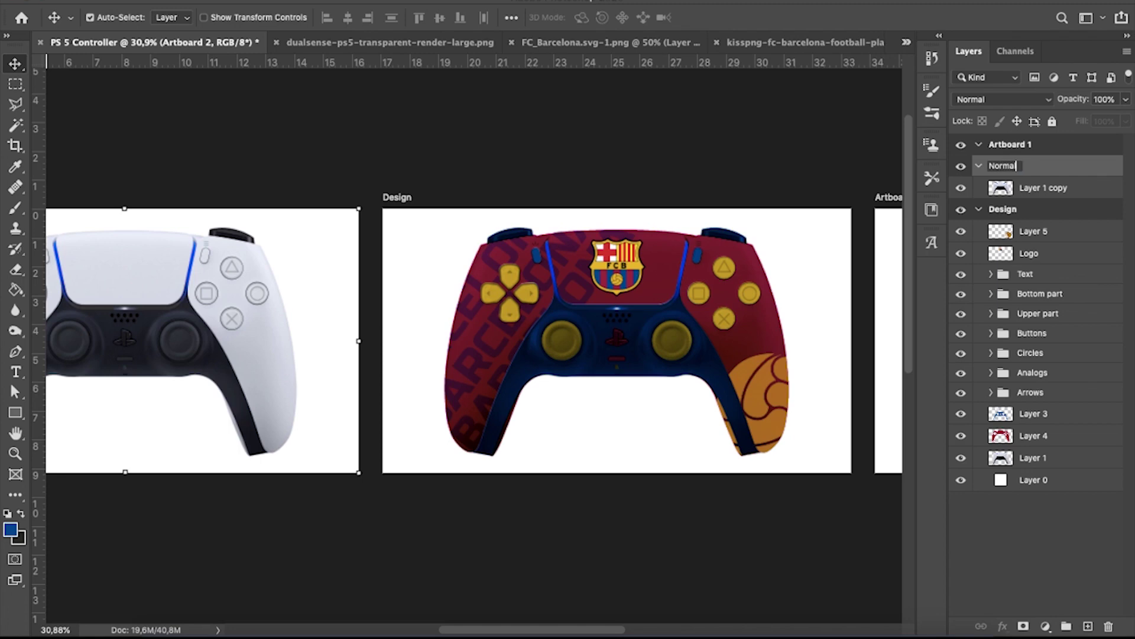
key(Return)
double_click(1003, 209)
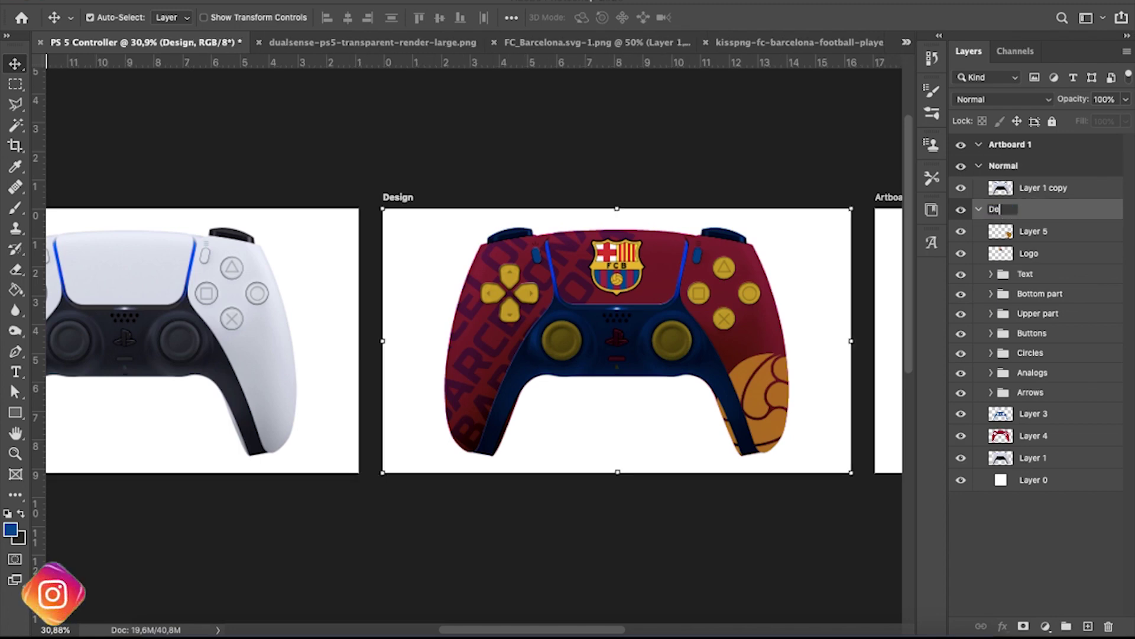
text(signed)
key(Return)
mouse_move(1013, 214)
mouse_down()
mouse_move(1007, 147)
mouse_move(1006, 157)
mouse_up()
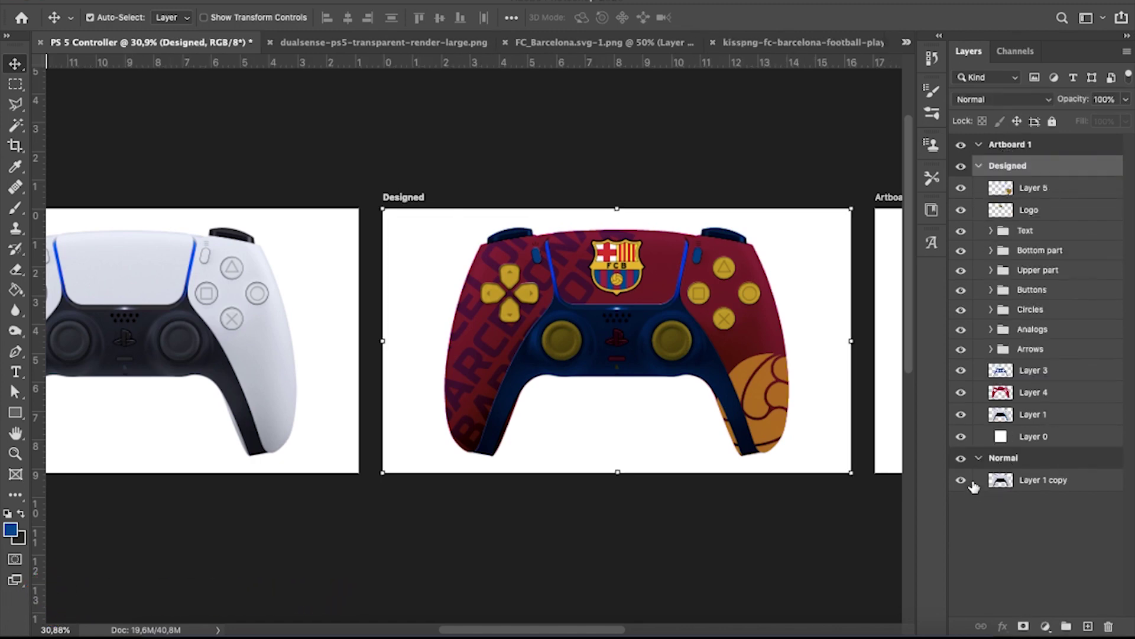
click(977, 460)
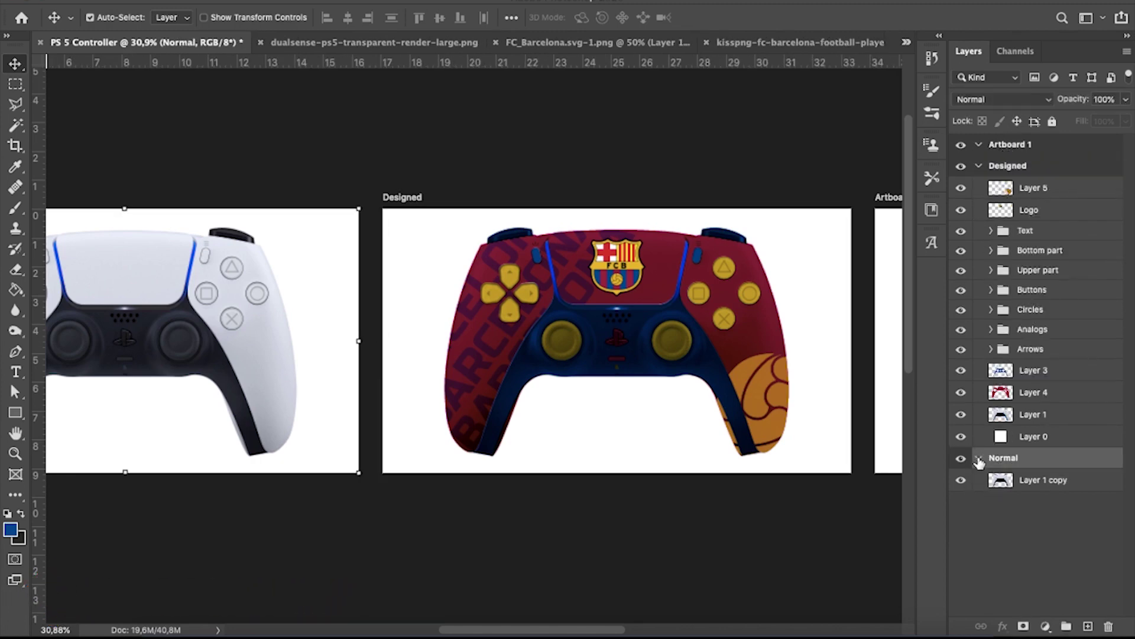
click(978, 459)
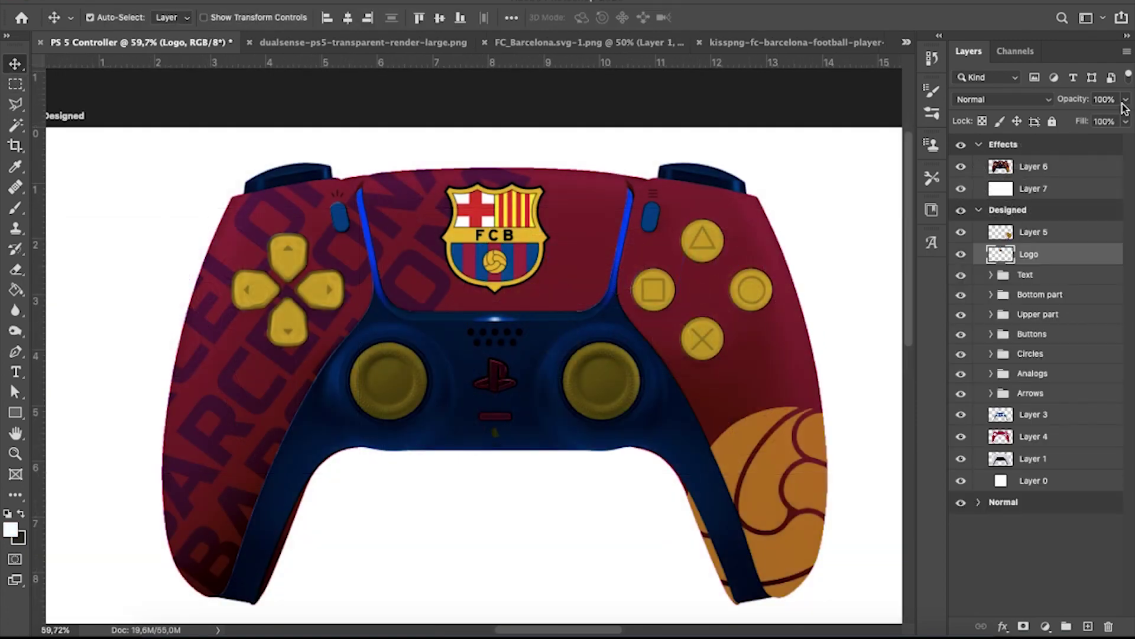
Lower the FCB Logo layer's opacity from 86% to 80%.
click(1126, 99)
drag(1126, 119, 1114, 121)
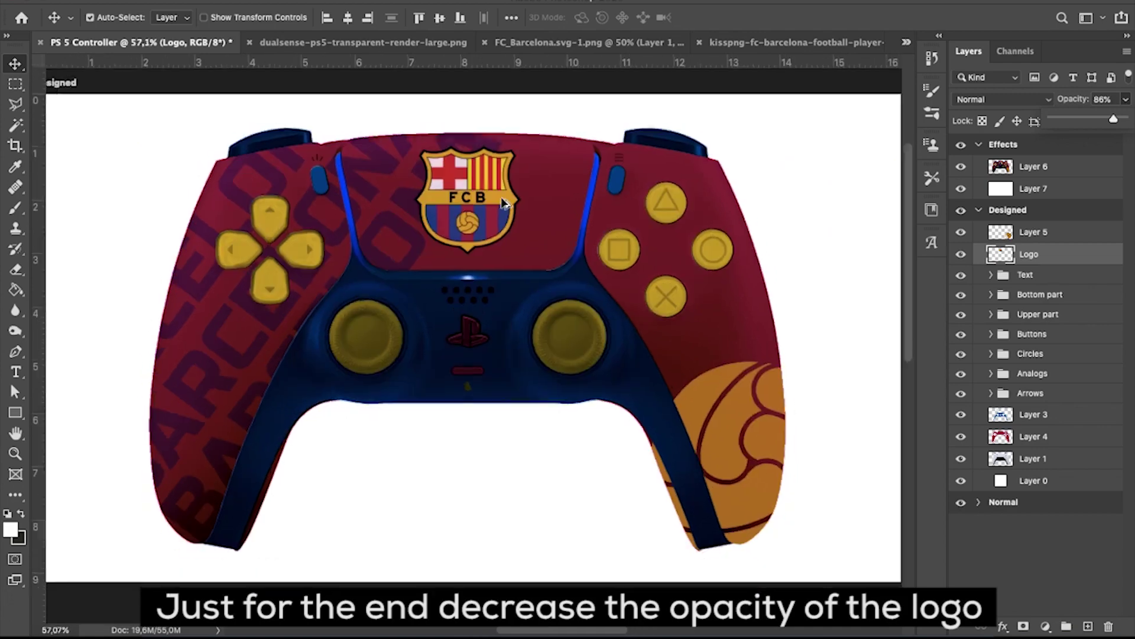
drag(1114, 119, 1111, 119)
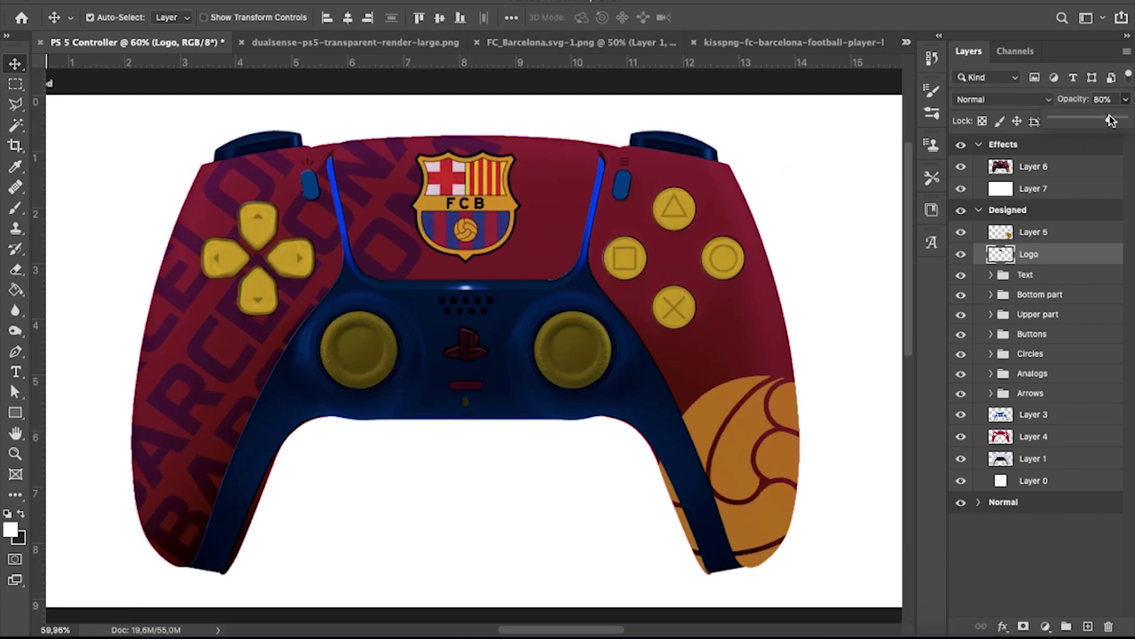
scroll(535, 177, down, 3)
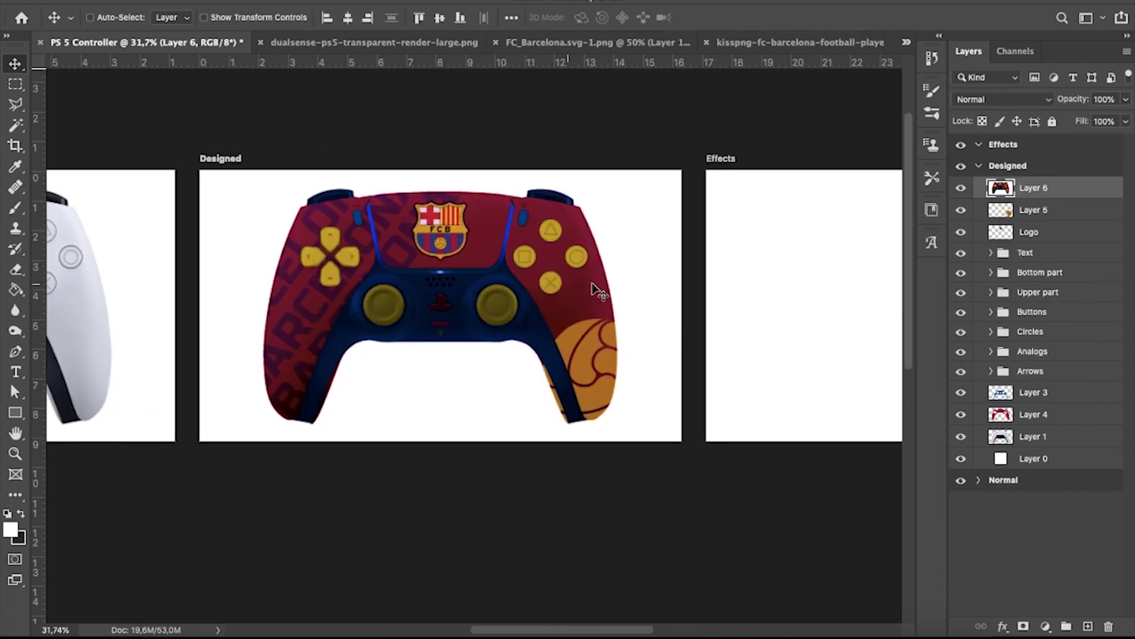
Move the controller copy onto the Effects artboard and add Layer 7 beneath it.
drag(1051, 196, 1005, 148)
drag(757, 212, 742, 218)
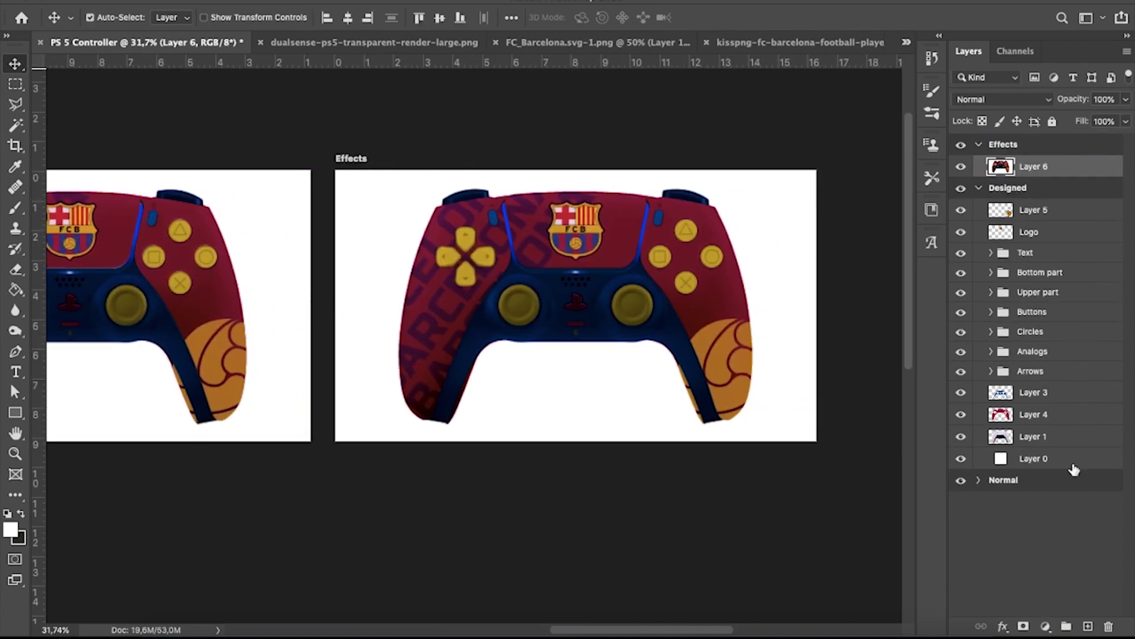
click(18, 132)
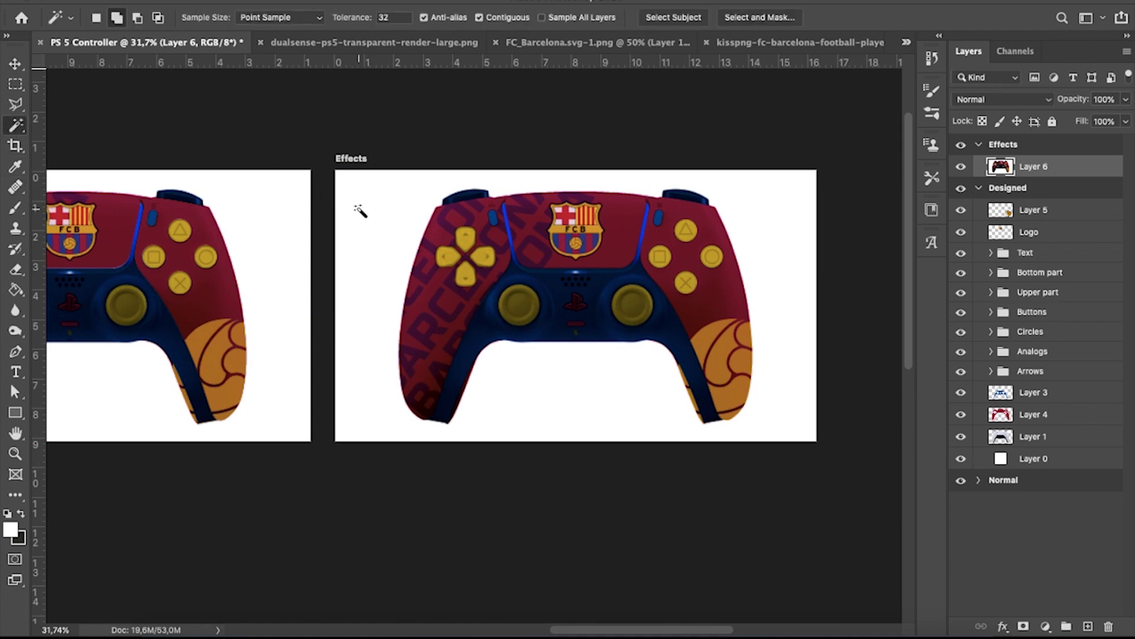
click(1088, 626)
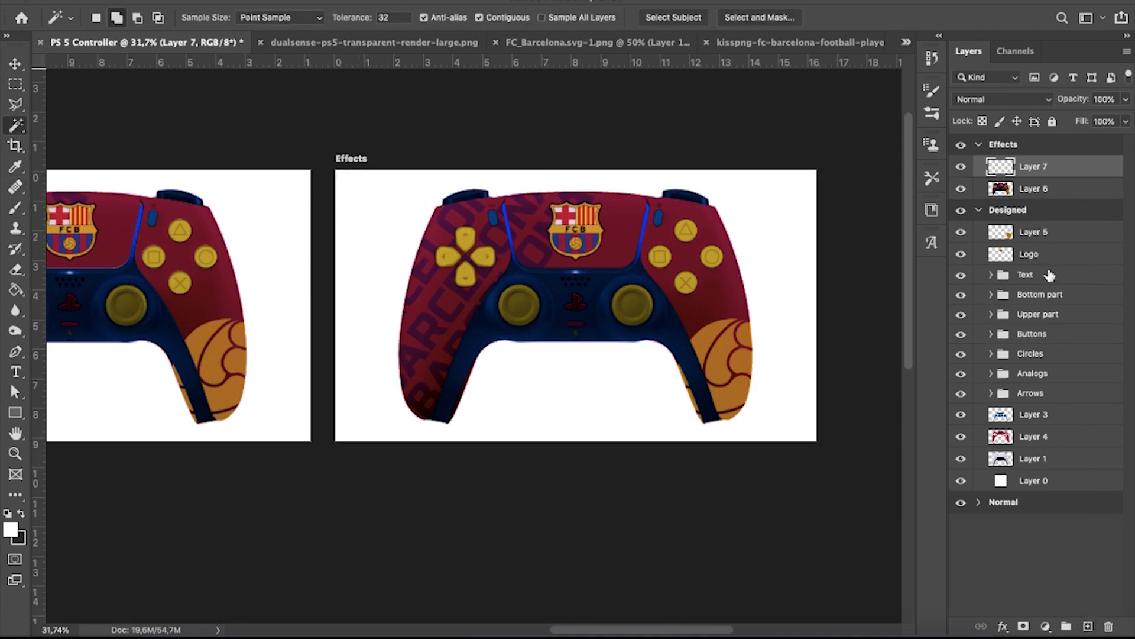
drag(1037, 194, 981, 191)
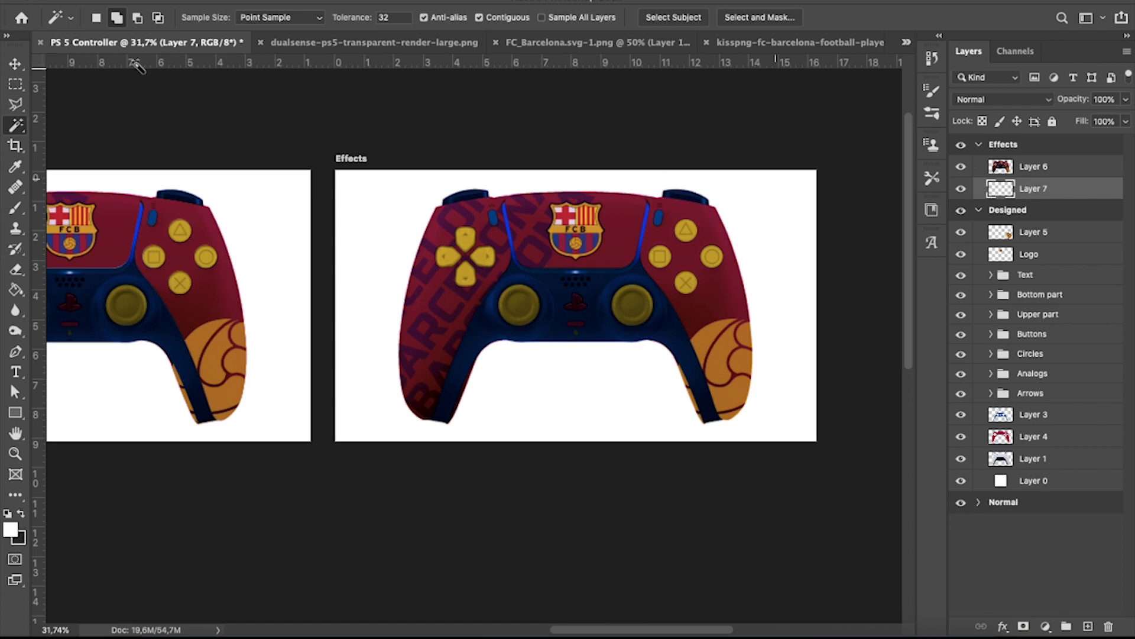
key(v)
scroll(755, 221, up, 2)
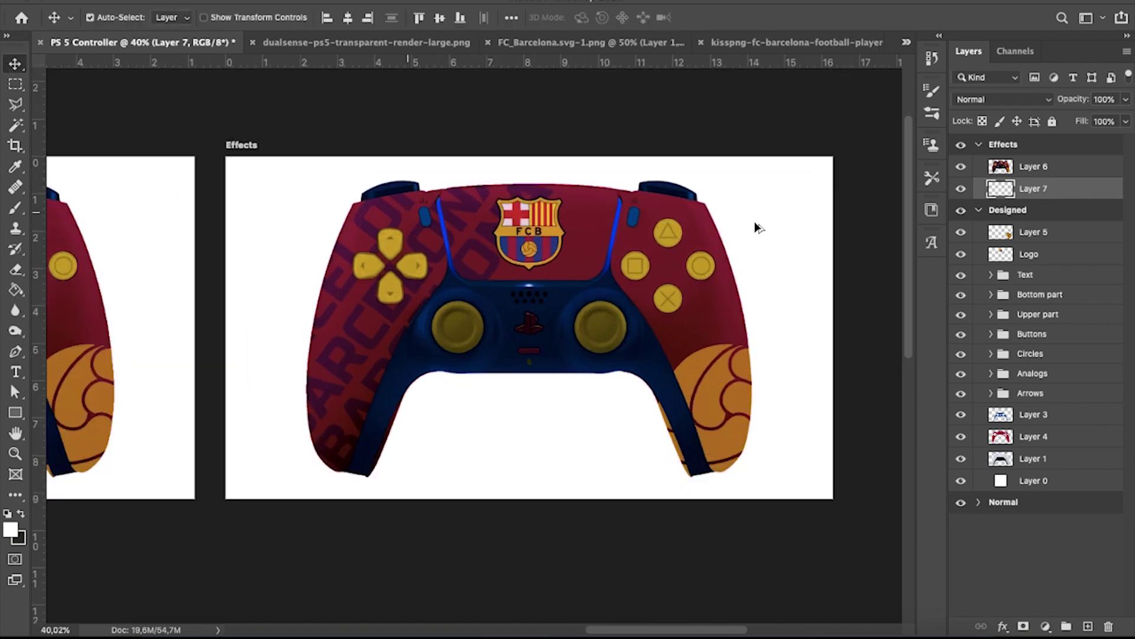
Sample the FC Barcelona crest's blue 004d98 as the foreground colour.
click(14, 528)
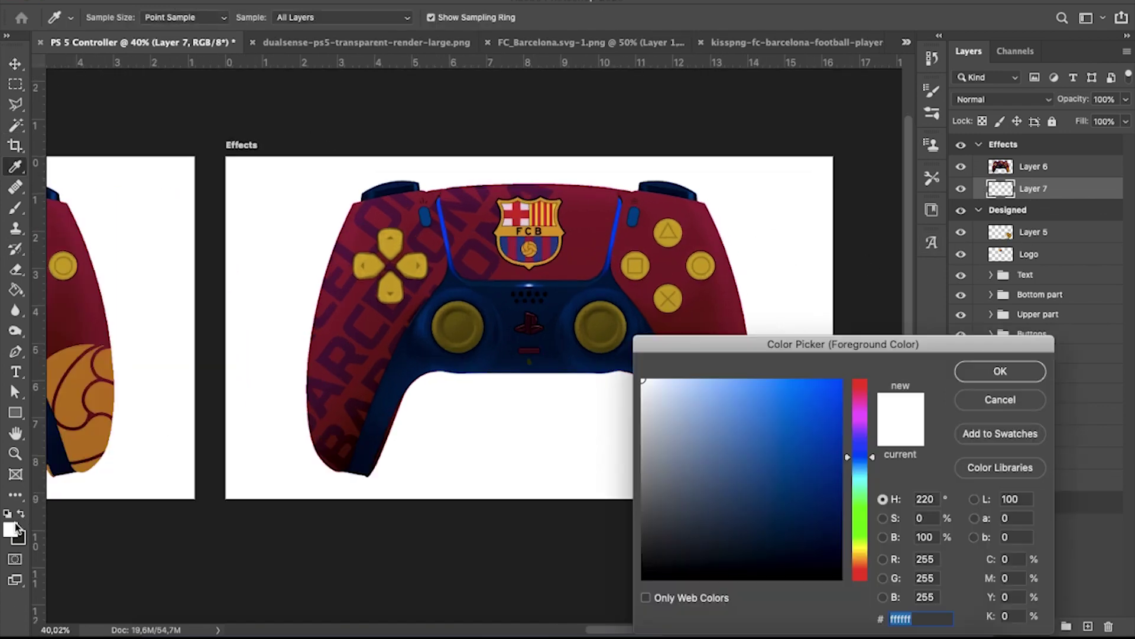
scroll(357, 477, down, 2)
scroll(319, 467, left, 5)
scroll(320, 467, left, 5)
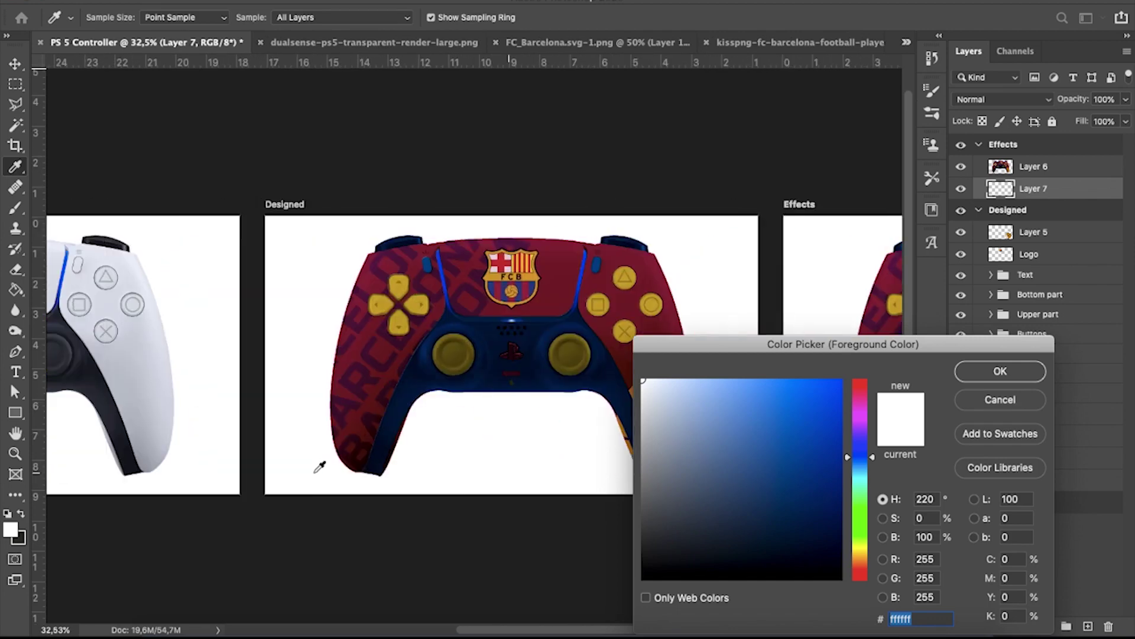
scroll(320, 467, left, 5)
scroll(319, 467, left, 5)
key(Escape)
key(v)
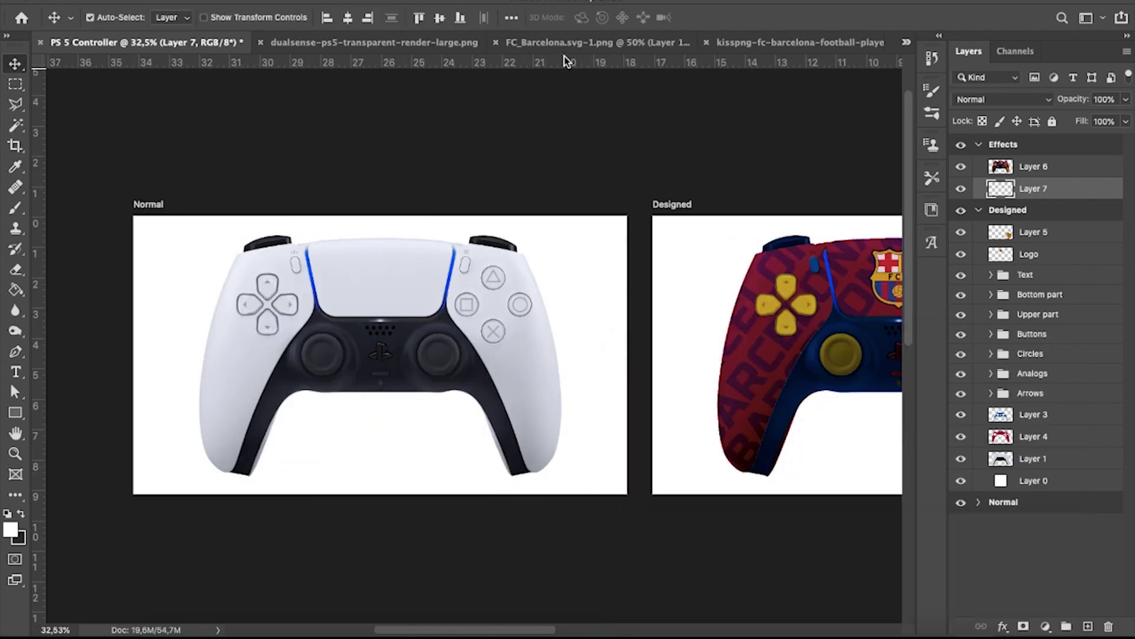
click(575, 42)
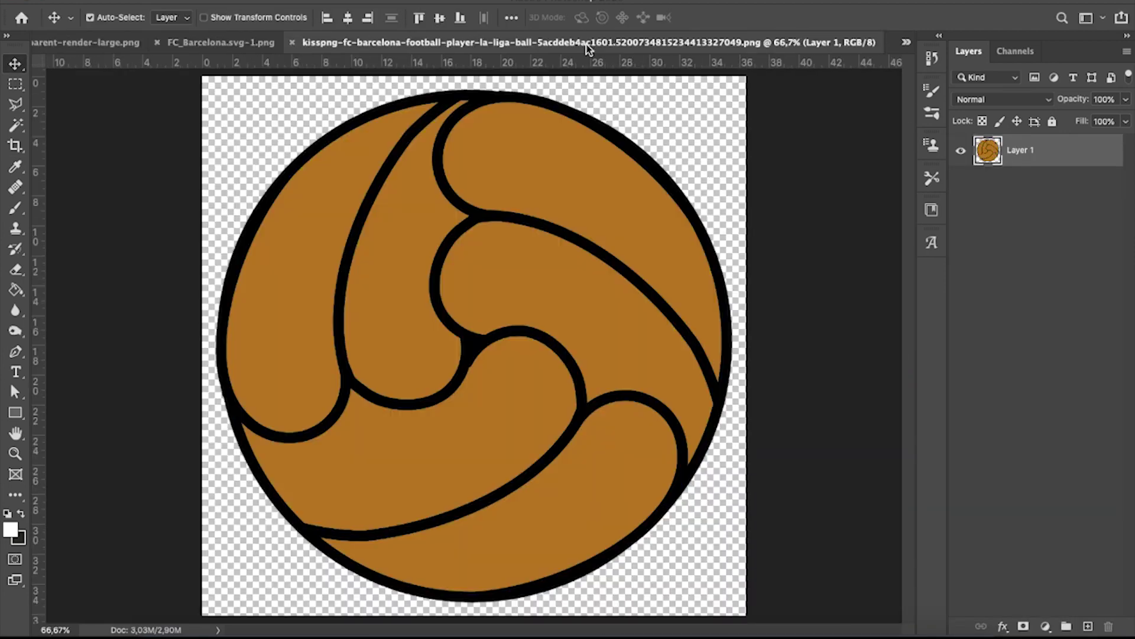
click(224, 42)
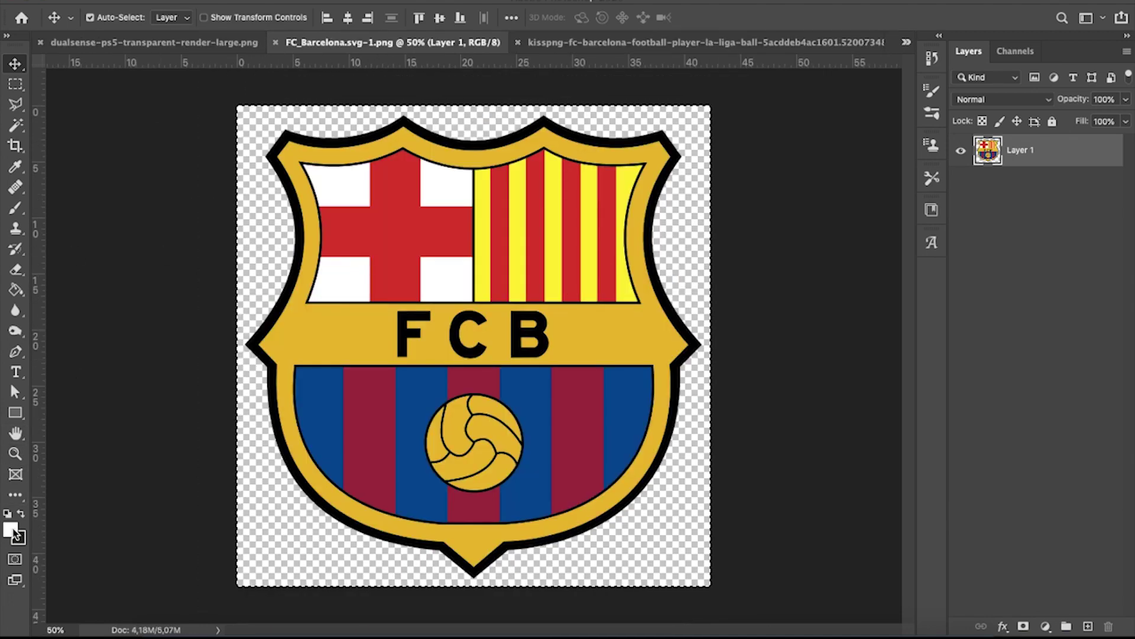
click(10, 529)
click(331, 412)
click(1000, 372)
key(v)
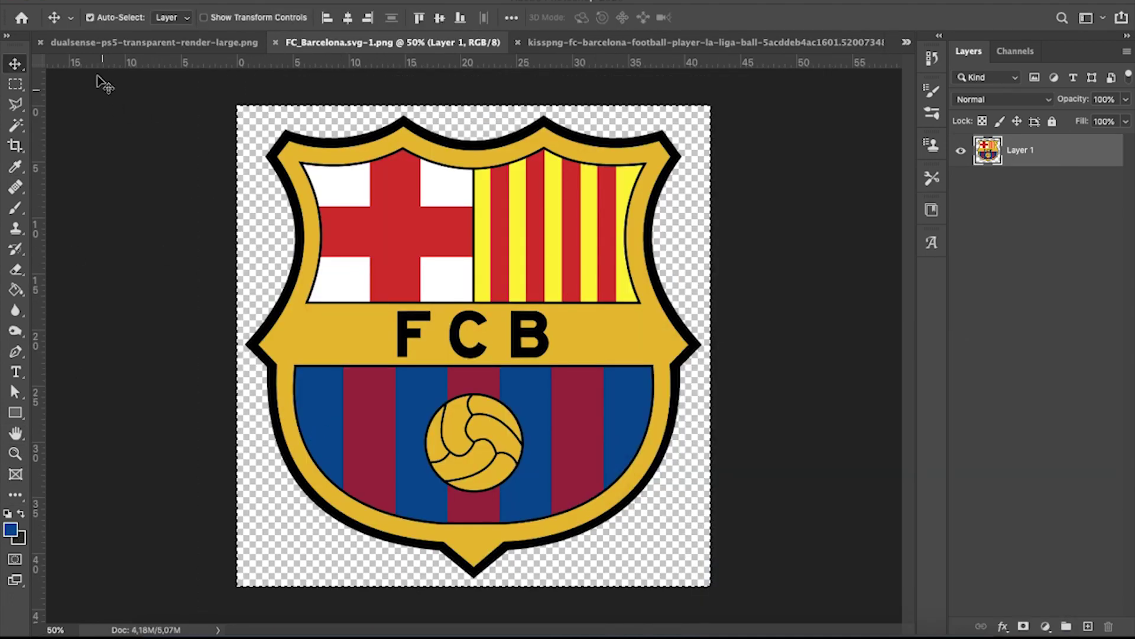
Fill the Effects artboard background on Layer 7 with the crest blue.
click(121, 47)
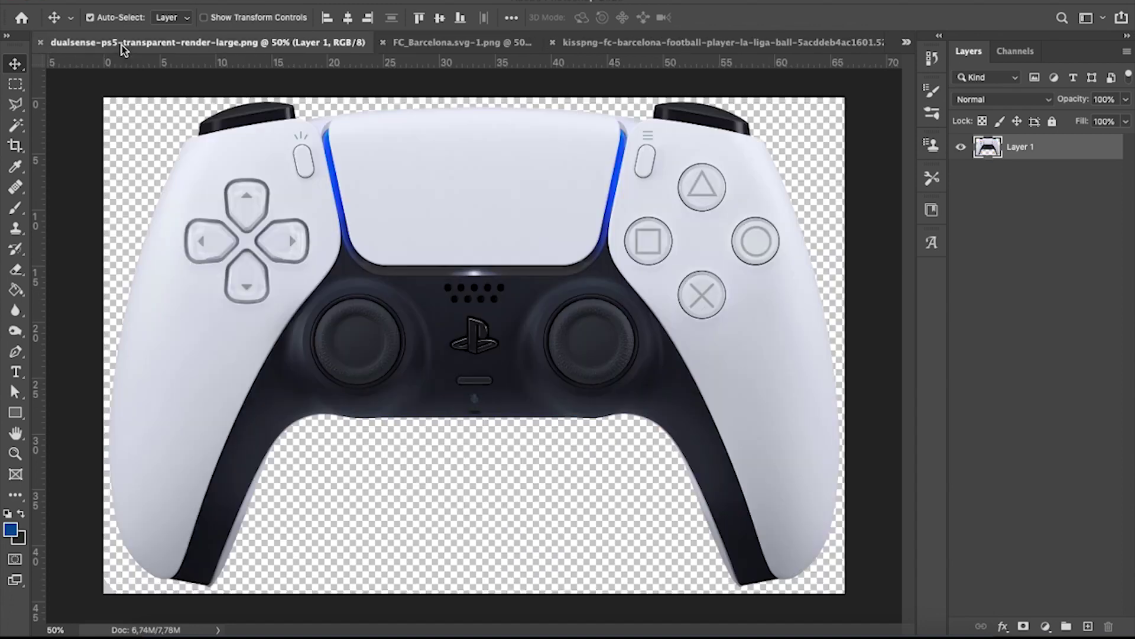
click(906, 42)
scroll(608, 355, right, 8)
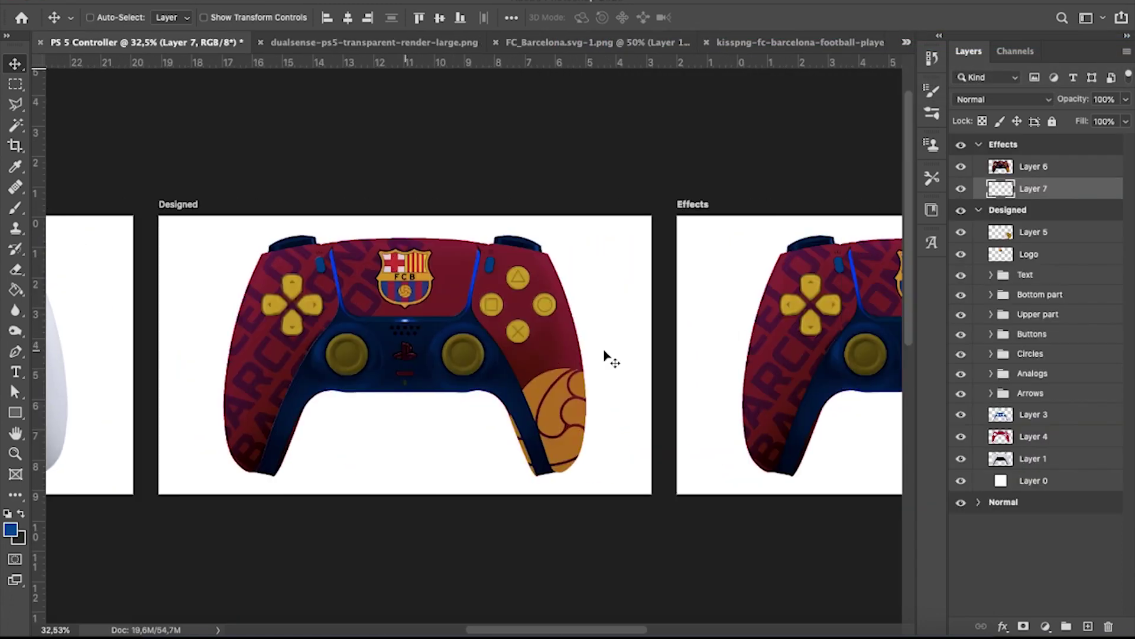
scroll(611, 355, right, 4)
scroll(651, 354, right, 2)
scroll(668, 355, up, 2)
scroll(669, 355, right, 2)
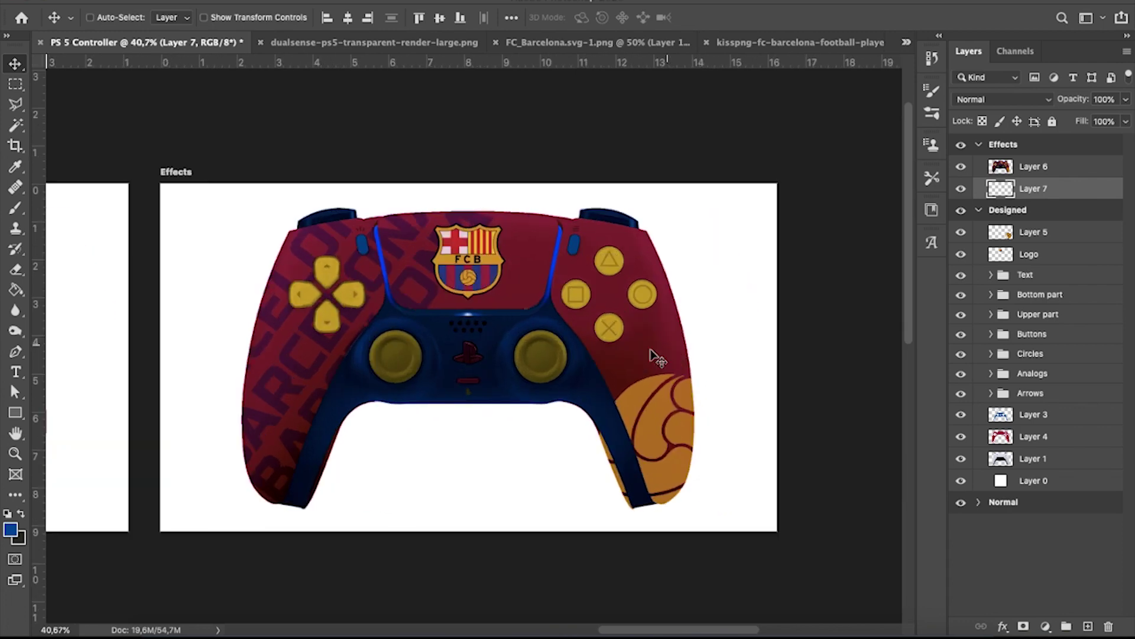
click(15, 290)
click(204, 301)
scroll(489, 290, up, 2)
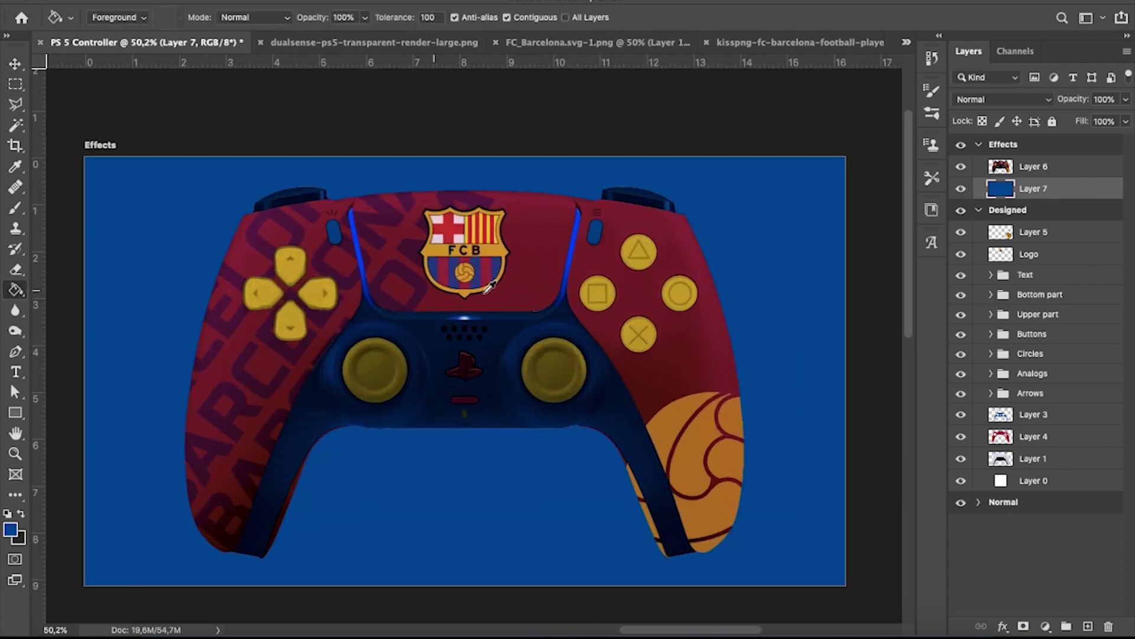
Sample the crest blue from the FC Barcelona crest document as the foreground colour.
scroll(500, 290, down, 2)
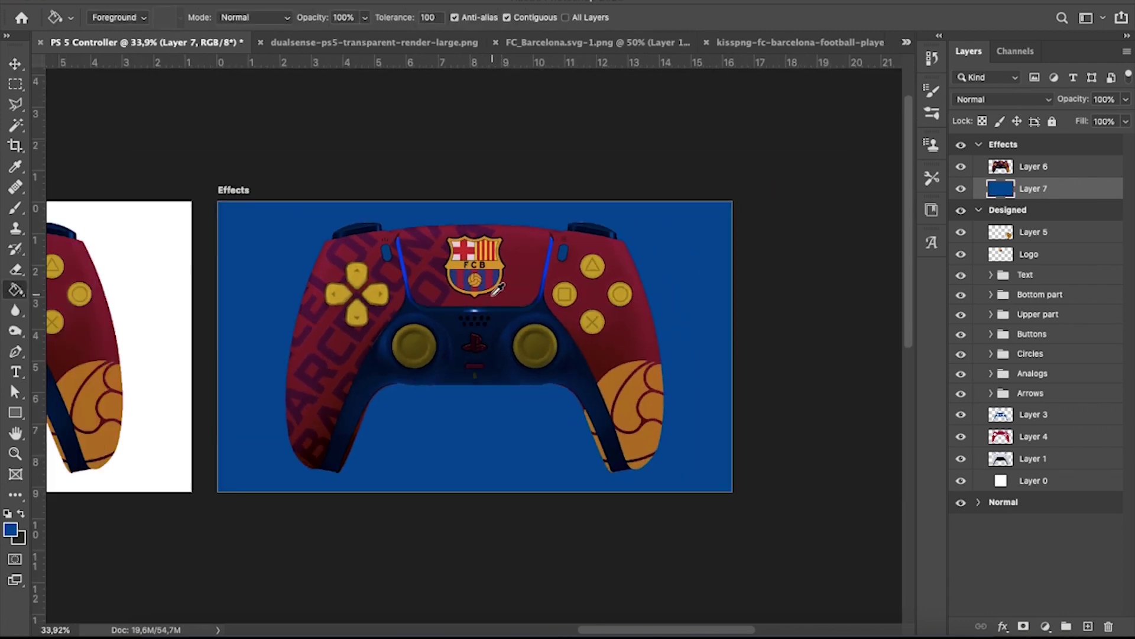
scroll(497, 289, down, 1)
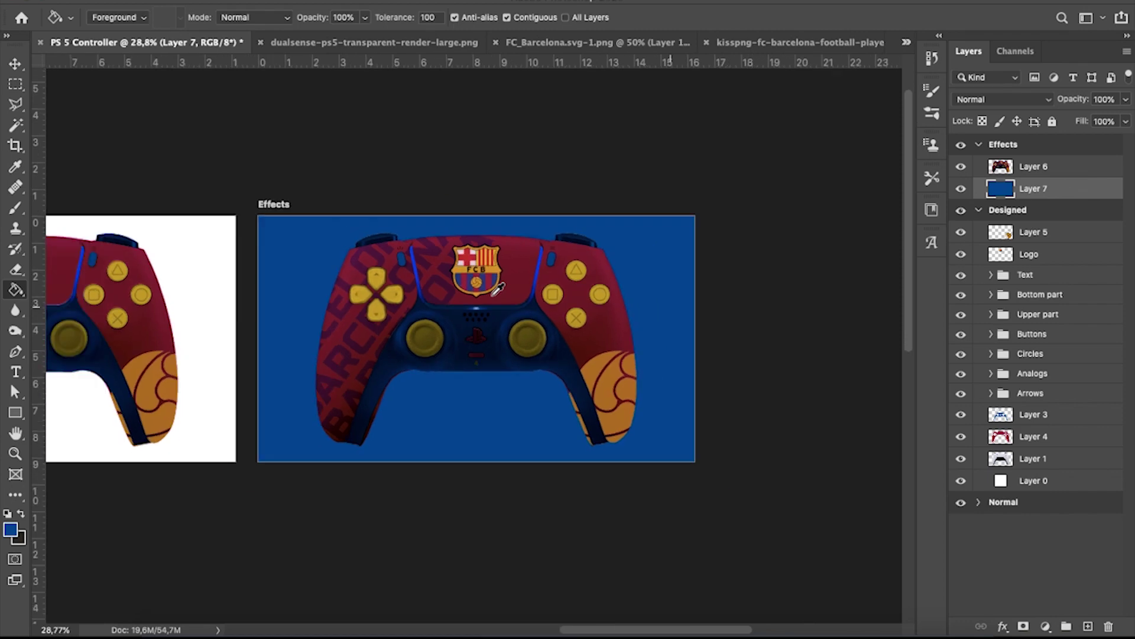
click(595, 45)
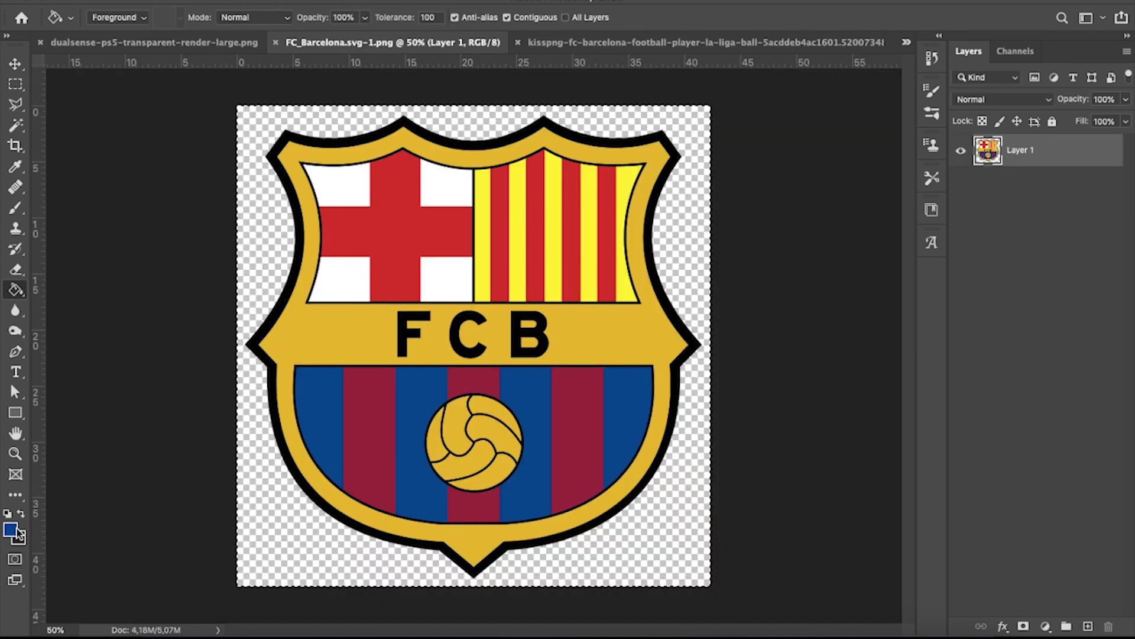
click(11, 529)
scroll(328, 414, up, 1)
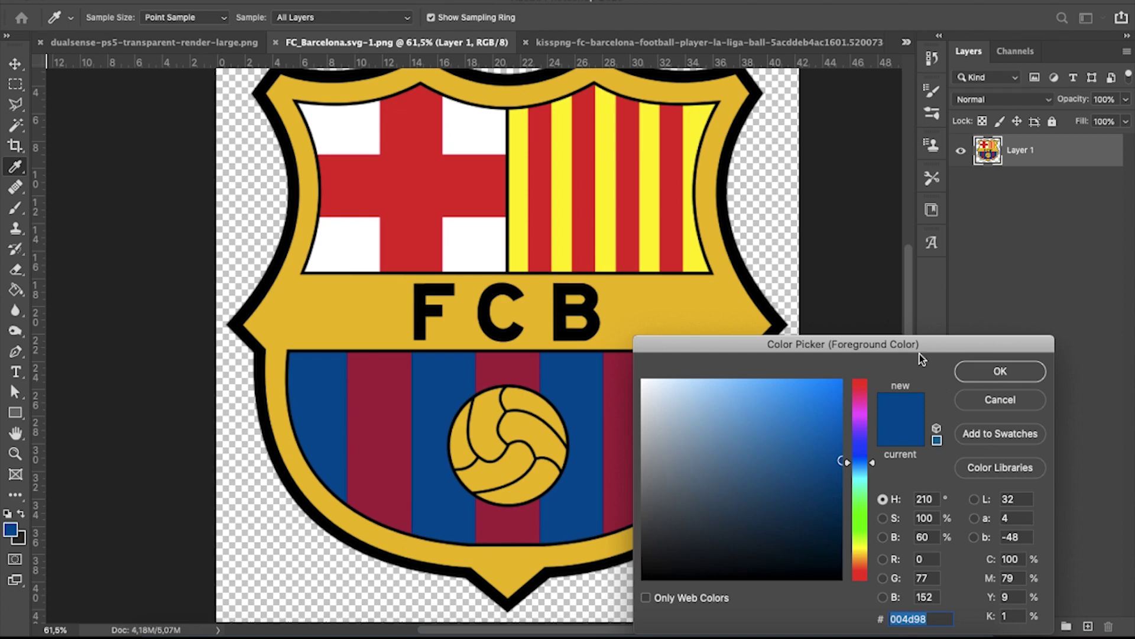
click(998, 371)
key(g)
scroll(538, 293, down, 1)
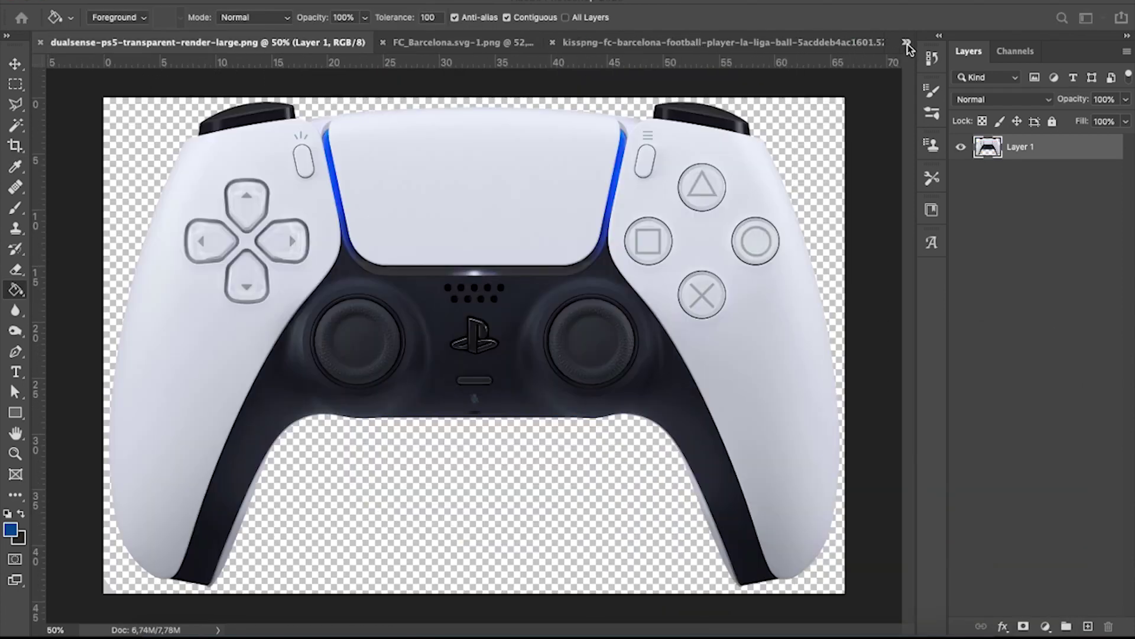
click(906, 42)
Refill the Effects artboard background on Layer 7 with a darker blue.
scroll(480, 367, right, 1)
scroll(370, 355, up, 3)
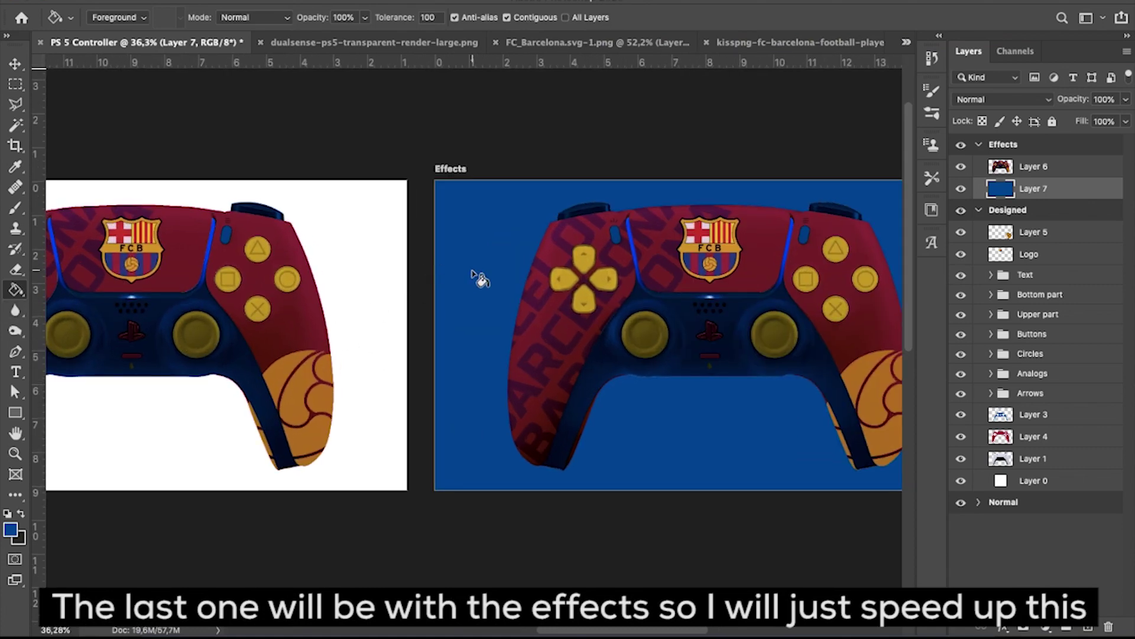
click(19, 538)
click(988, 394)
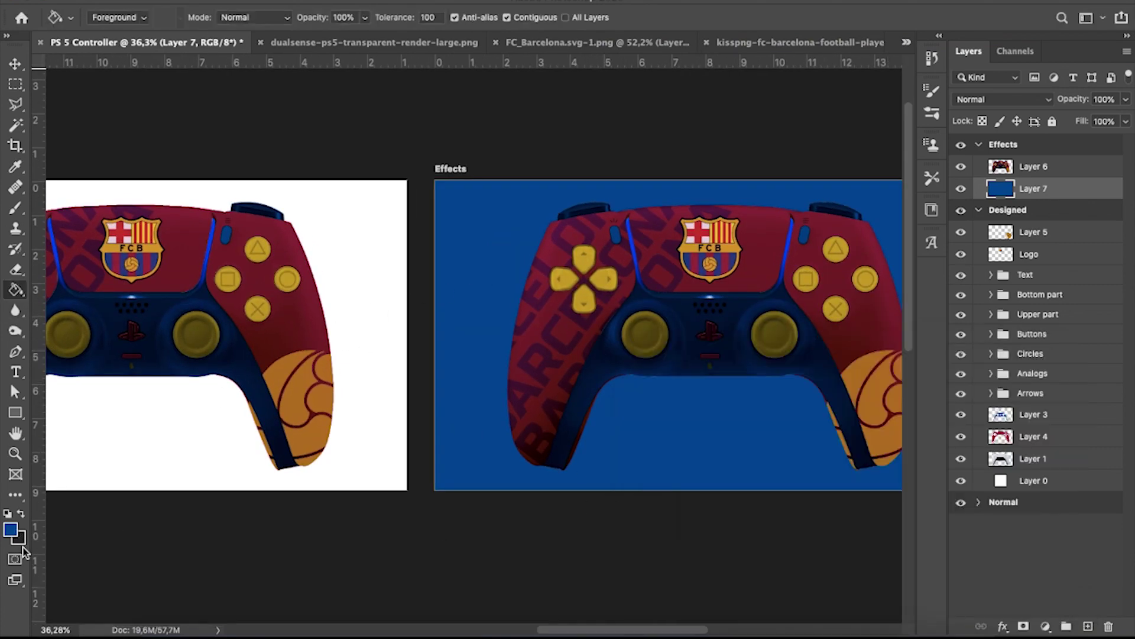
click(13, 531)
key(Return)
click(532, 295)
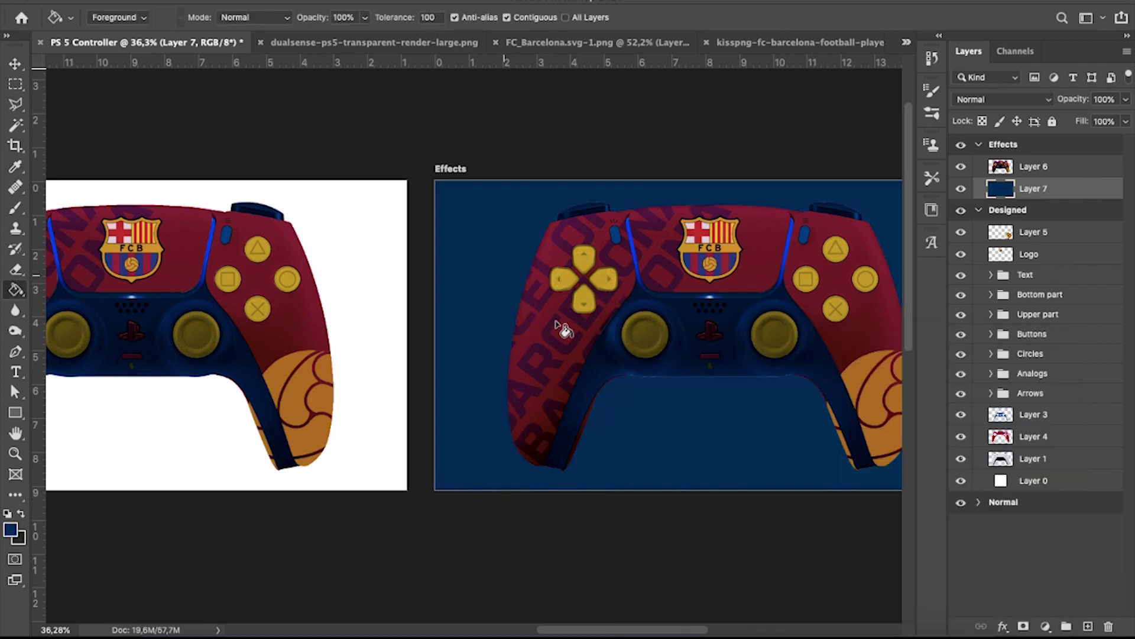
Refill the Effects background with the deep navy 051e37.
scroll(556, 325, down, 3)
scroll(231, 441, up, 5)
click(12, 532)
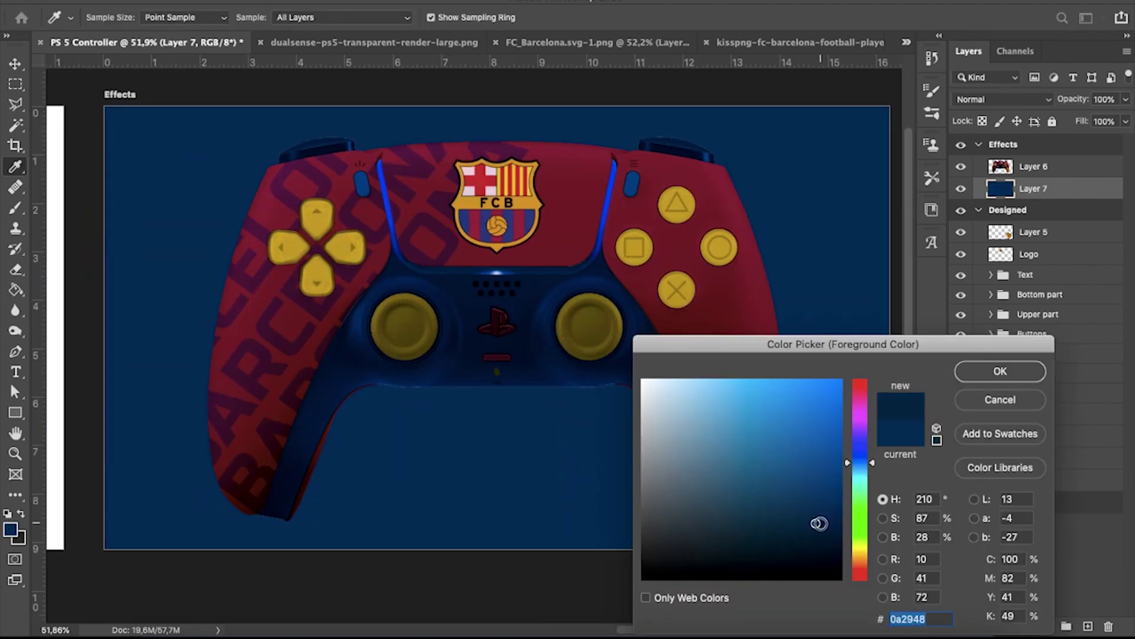
key(Return)
click(12, 531)
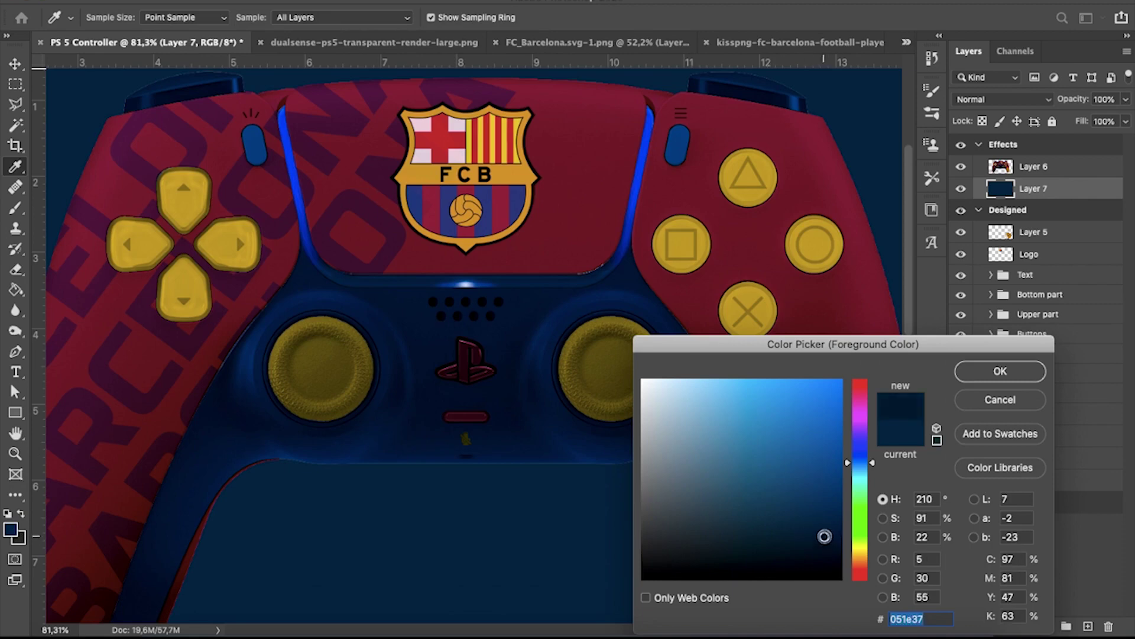
key(Return)
click(641, 532)
scroll(578, 481, down, 3)
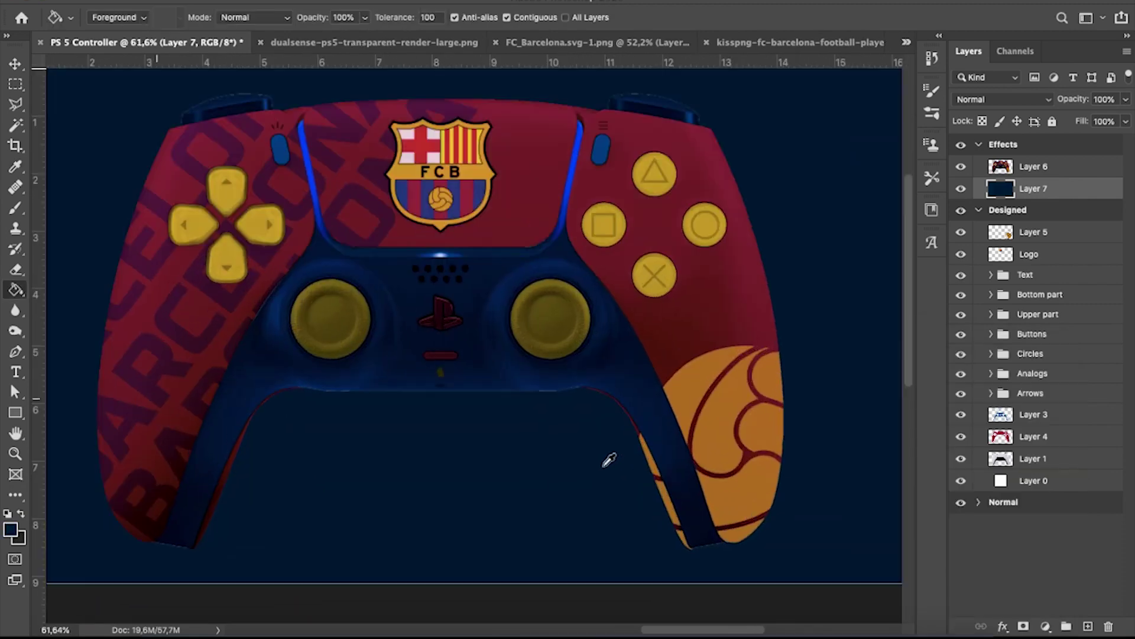
scroll(443, 425, up, 3)
Draw a rectangular marquee strip under the controller's centre buttons.
scroll(274, 335, up, 5)
key(alt+])
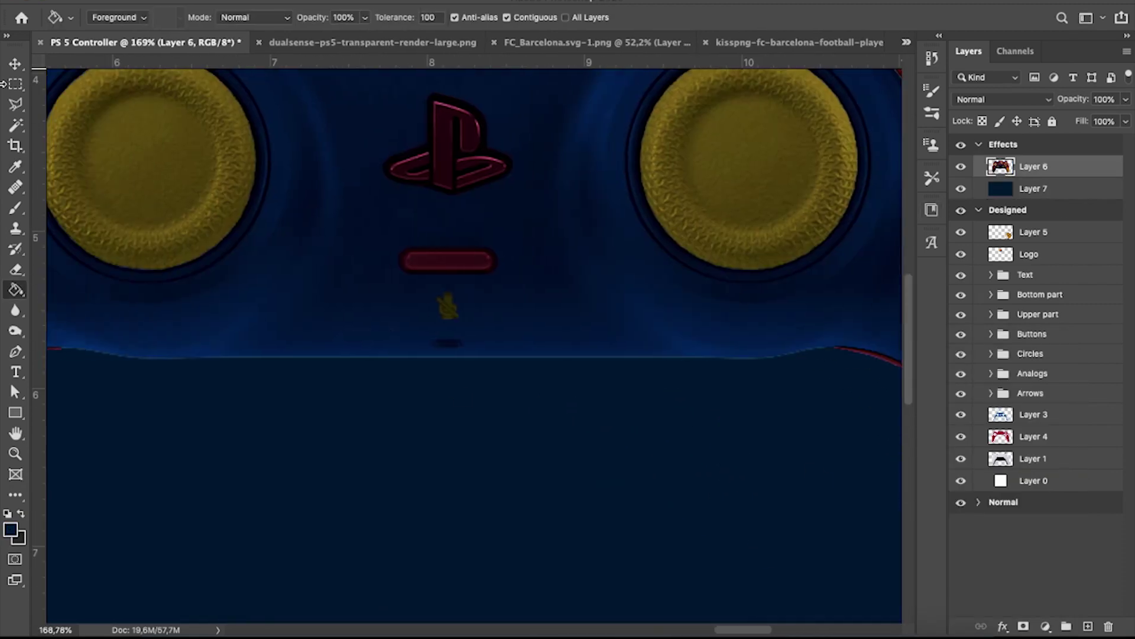
key(m)
drag(97, 435, 592, 378)
drag(505, 356, 728, 357)
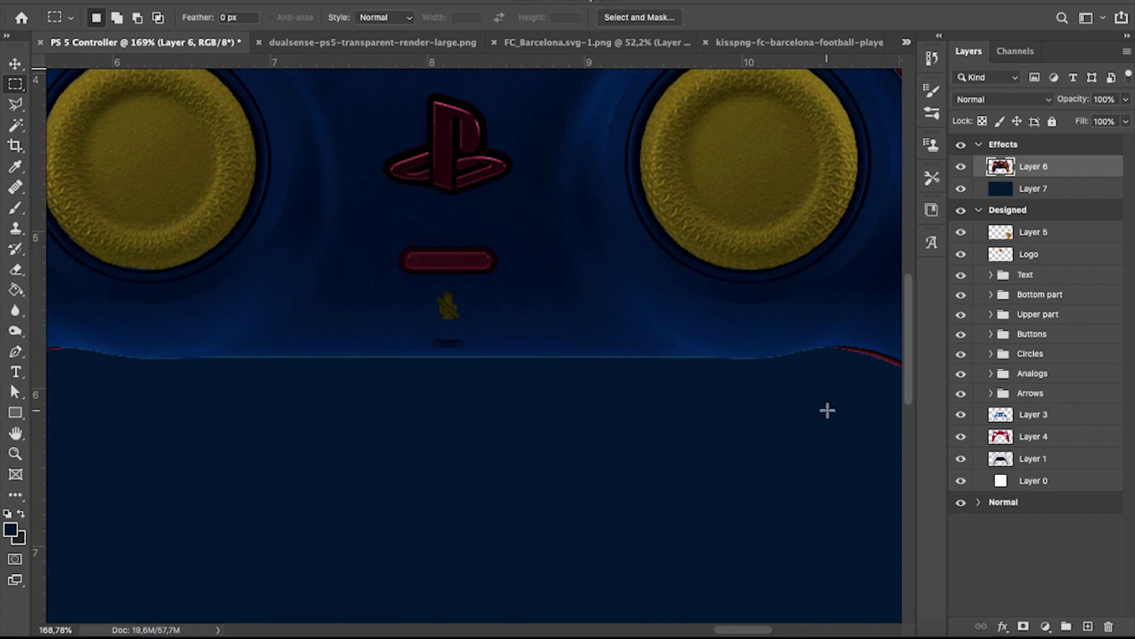
scroll(827, 410, up, 2)
scroll(469, 372, down, 3)
drag(223, 423, 607, 370)
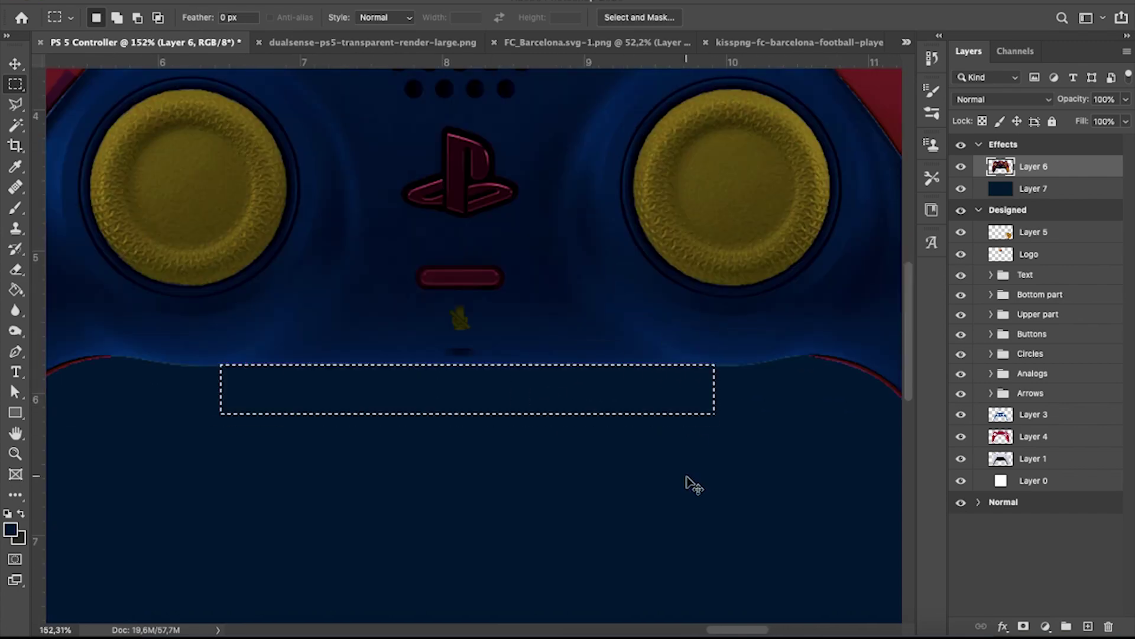
scroll(687, 476, down, 5)
scroll(781, 329, up, 4)
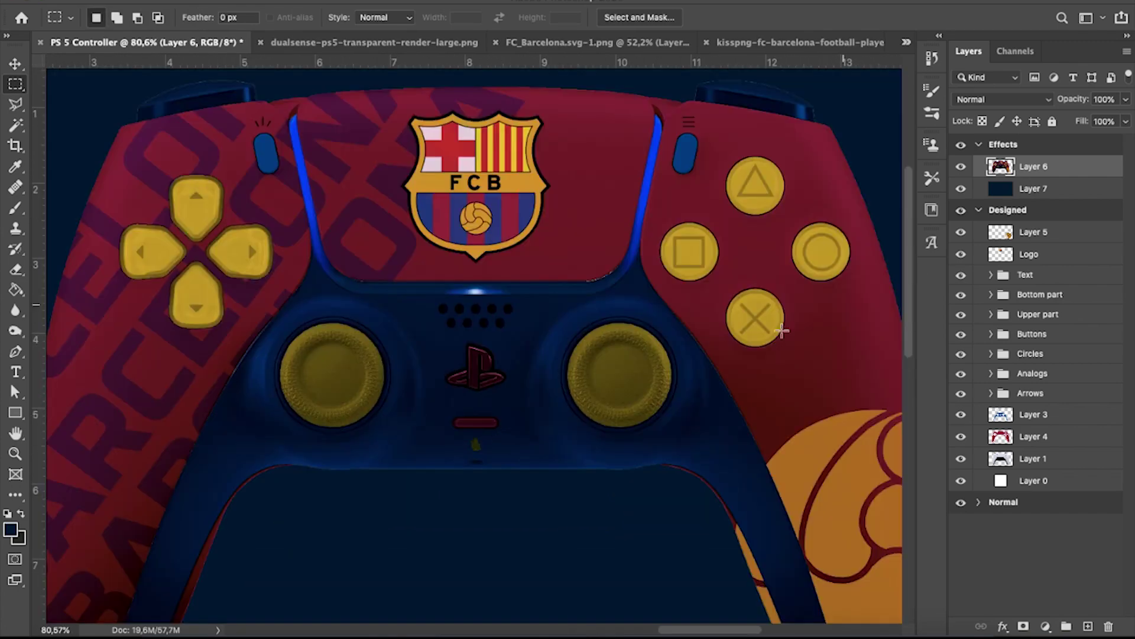
scroll(720, 349, down, 4)
scroll(315, 333, up, 1)
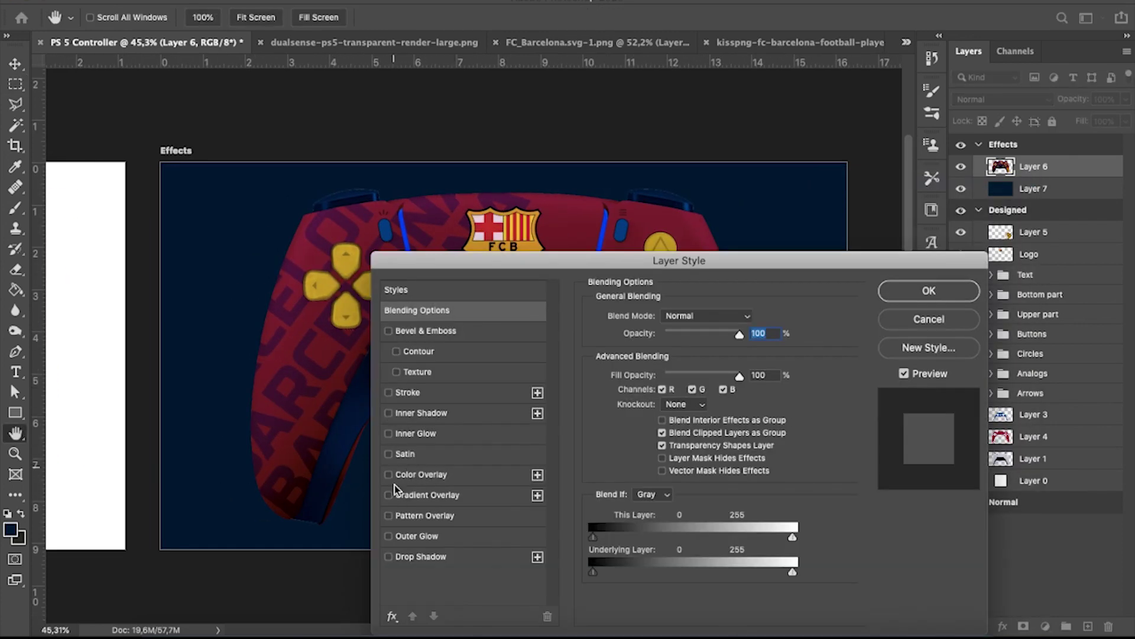
Add a drop shadow to controller Layer 6, then a new empty layer with black foreground.
click(389, 556)
drag(450, 260, 576, 200)
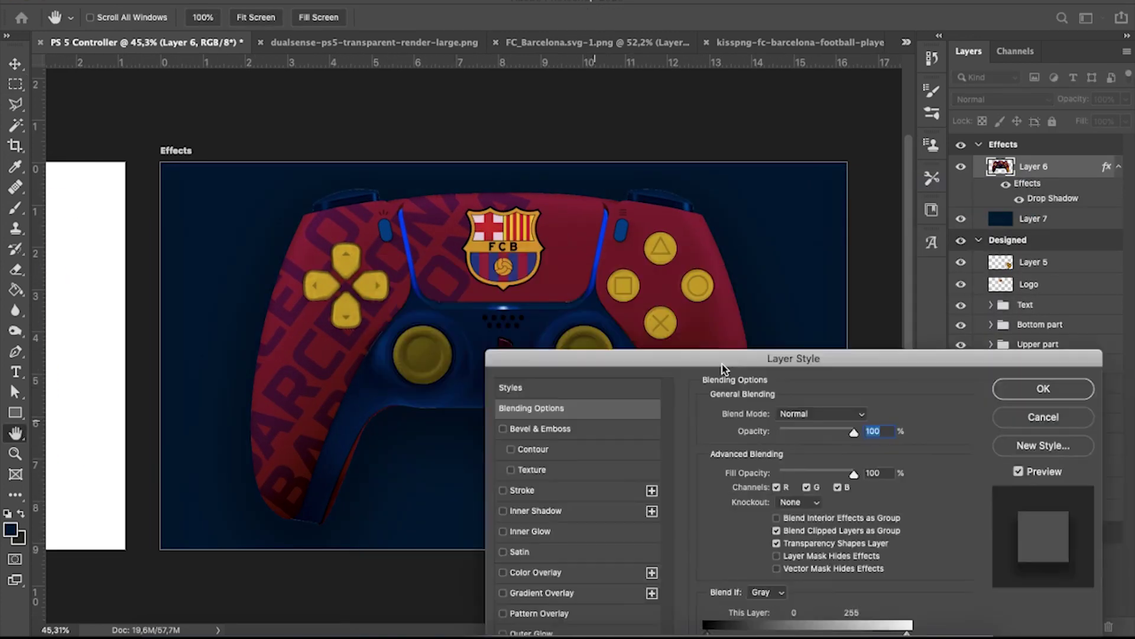
click(1056, 229)
click(1088, 626)
click(11, 529)
key(Return)
Paint a faint black vignette with a 492 px Soft Round brush on Layer 8 below the controller.
click(15, 207)
click(114, 22)
click(74, 192)
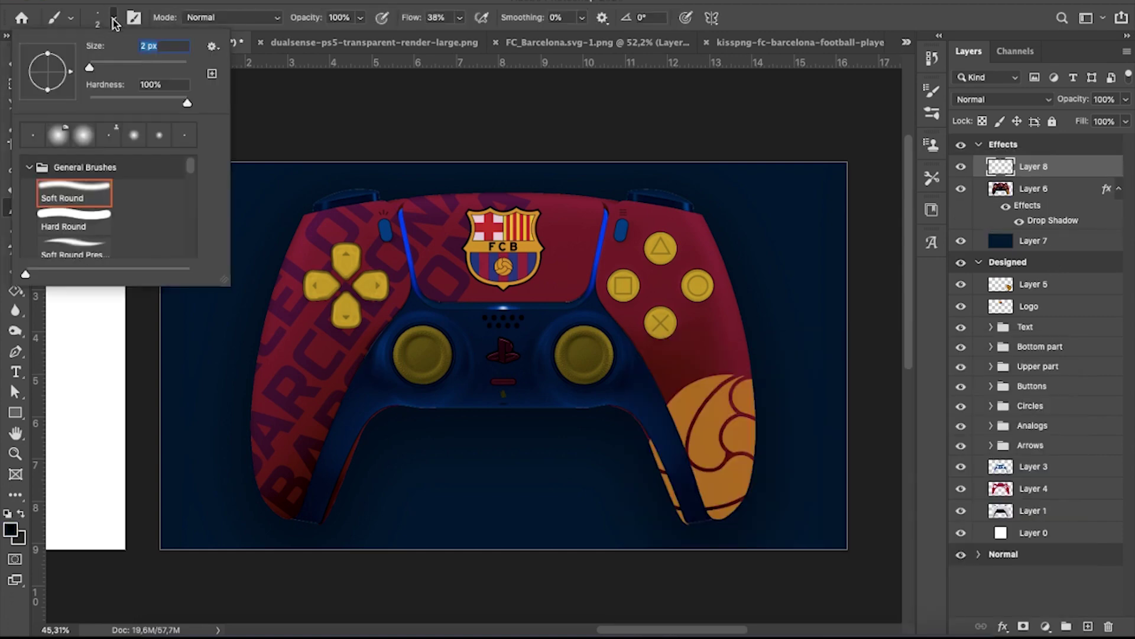
drag(175, 67, 188, 67)
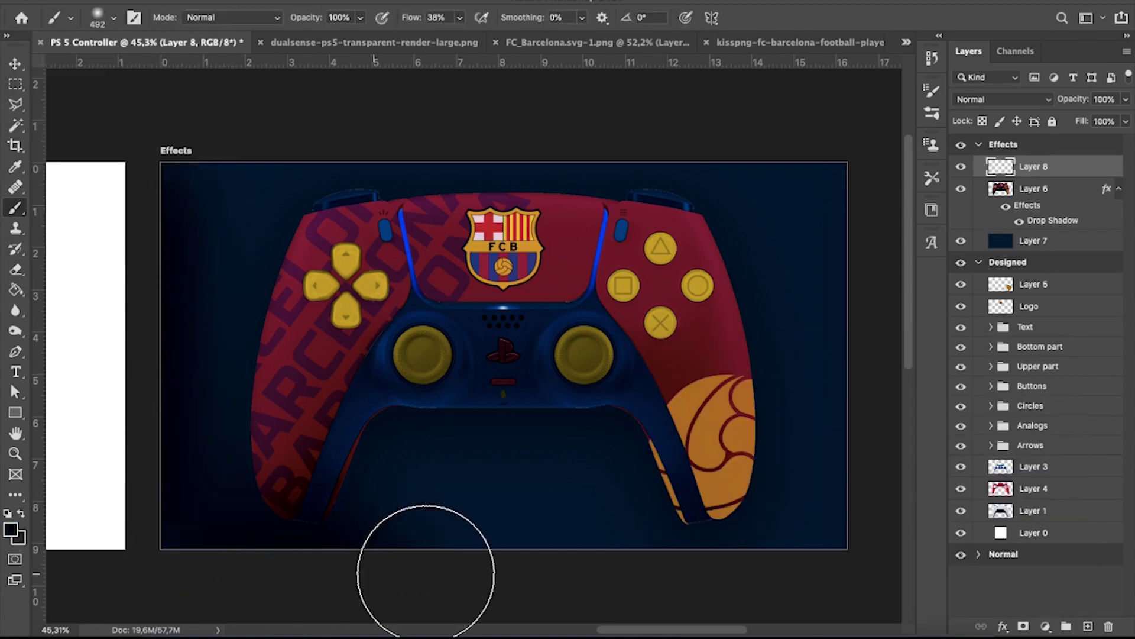
drag(1029, 169, 1029, 232)
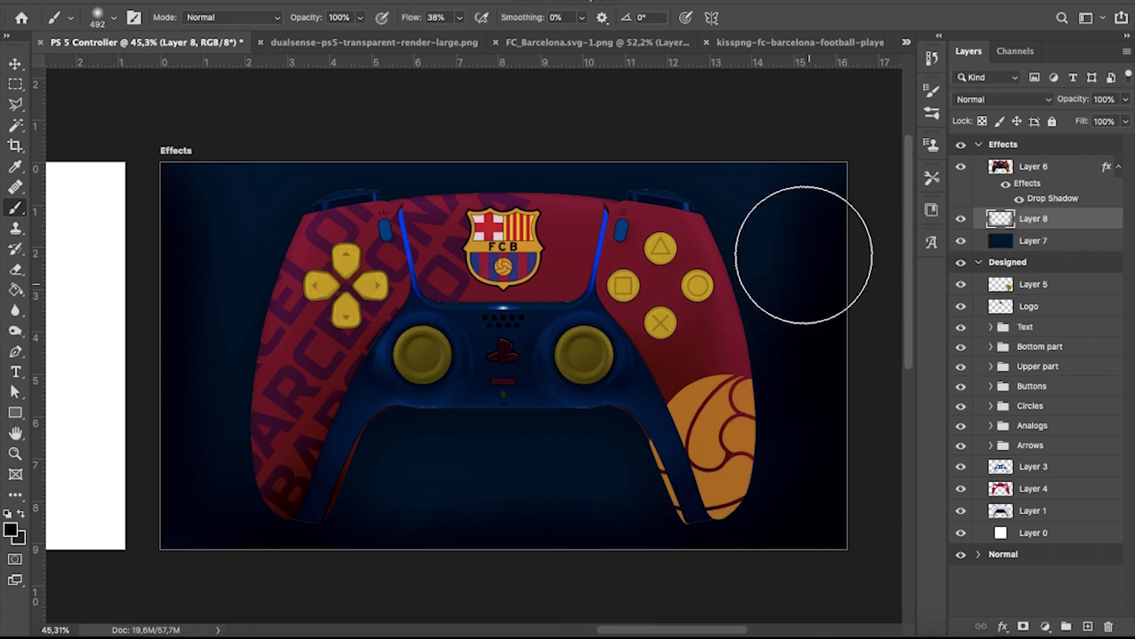
drag(1125, 99, 1064, 120)
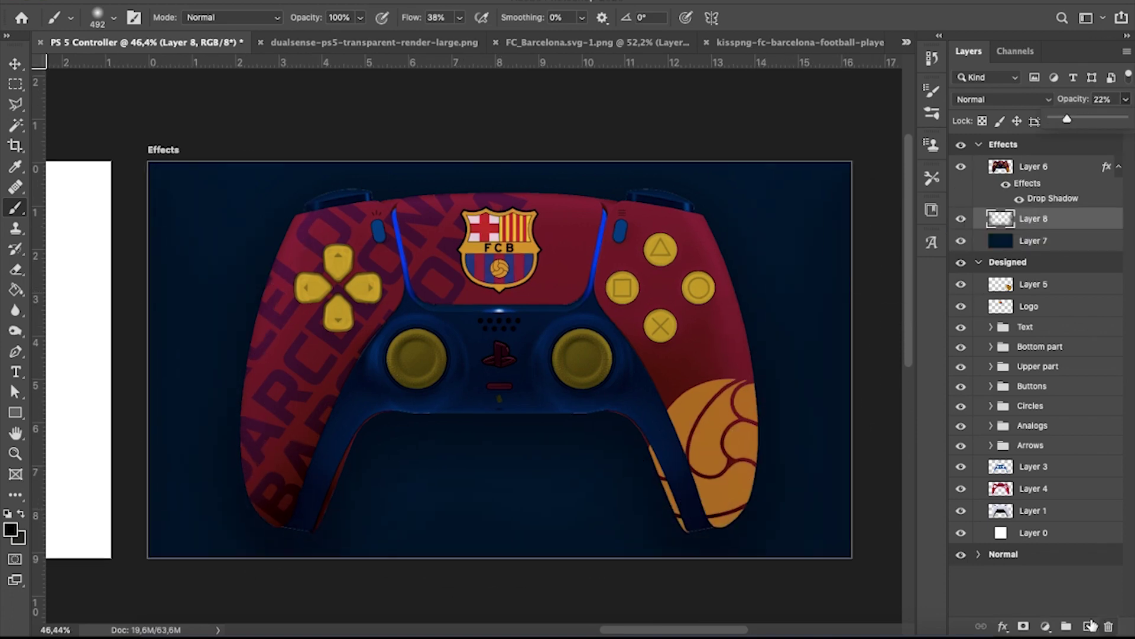
Paint a soft white glow along the controller's top on a new Layer 9.
key(ctrl+shift+alt+n)
key(i)
click(975, 367)
key(b)
mouse_move(414, 178)
mouse_down()
mouse_move(467, 195)
mouse_move(657, 178)
mouse_up()
Lower the white glow layer's opacity to 14%.
drag(1126, 100, 1059, 122)
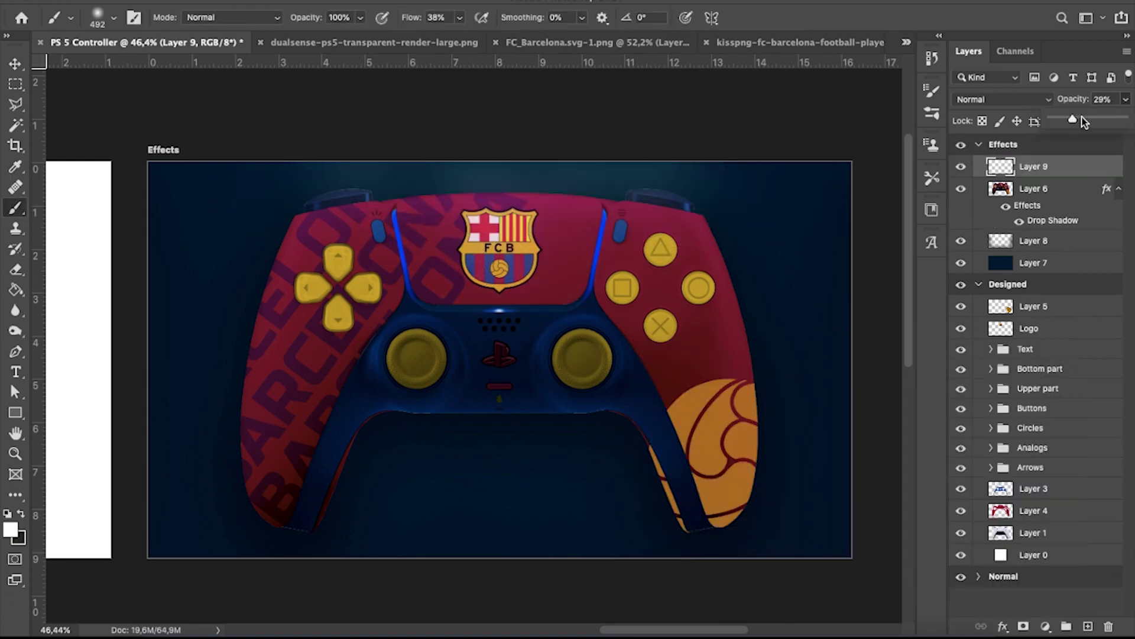
scroll(714, 256, up, 1)
drag(1125, 99, 1063, 117)
click(15, 63)
scroll(476, 170, up, 5)
scroll(588, 213, down, 5)
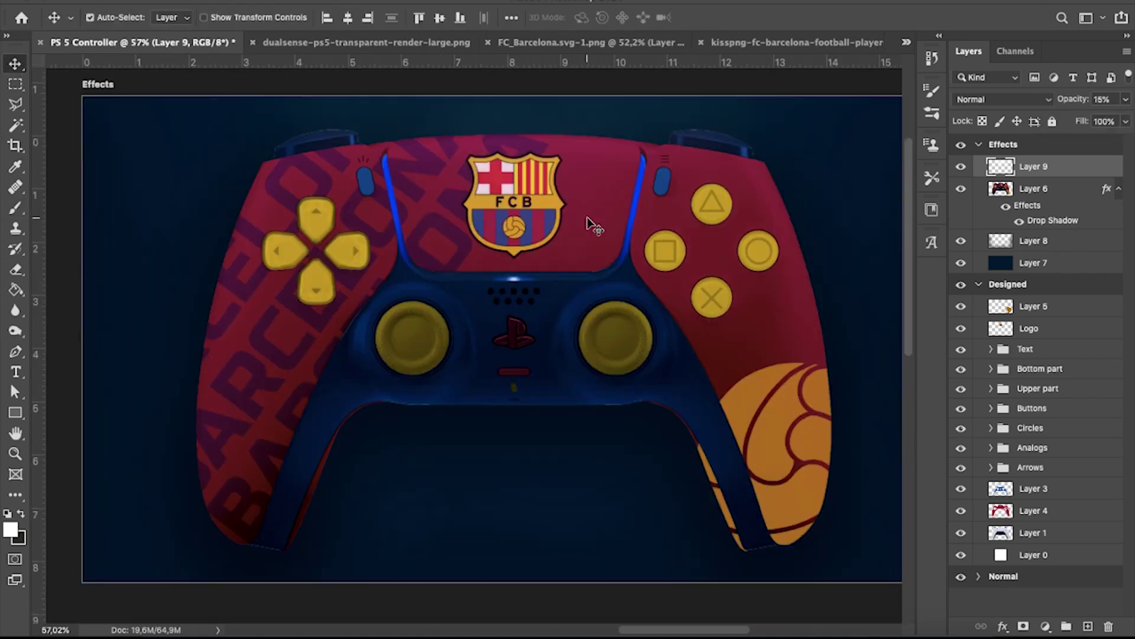
drag(1125, 99, 1062, 116)
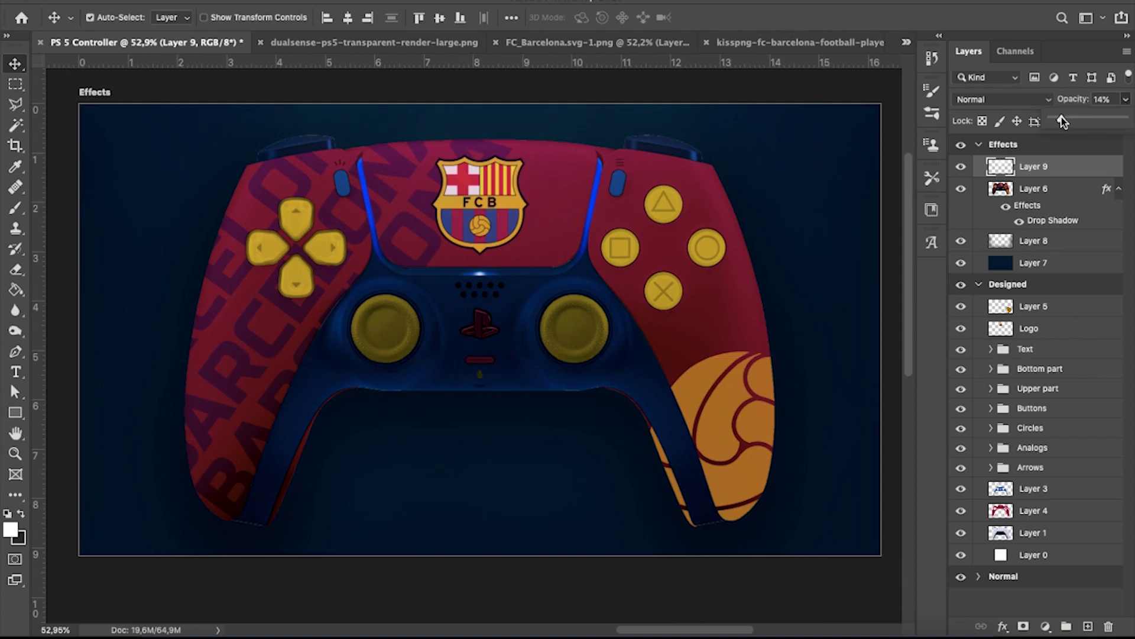
scroll(618, 452, up, 1)
scroll(621, 454, down, 1)
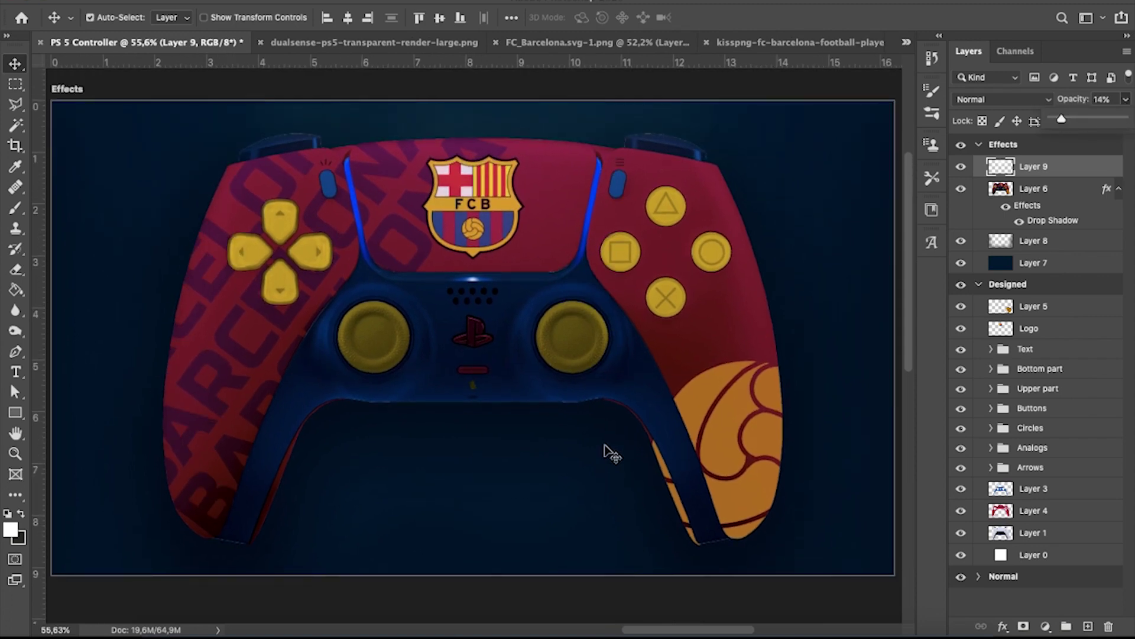
scroll(609, 449, up, 1)
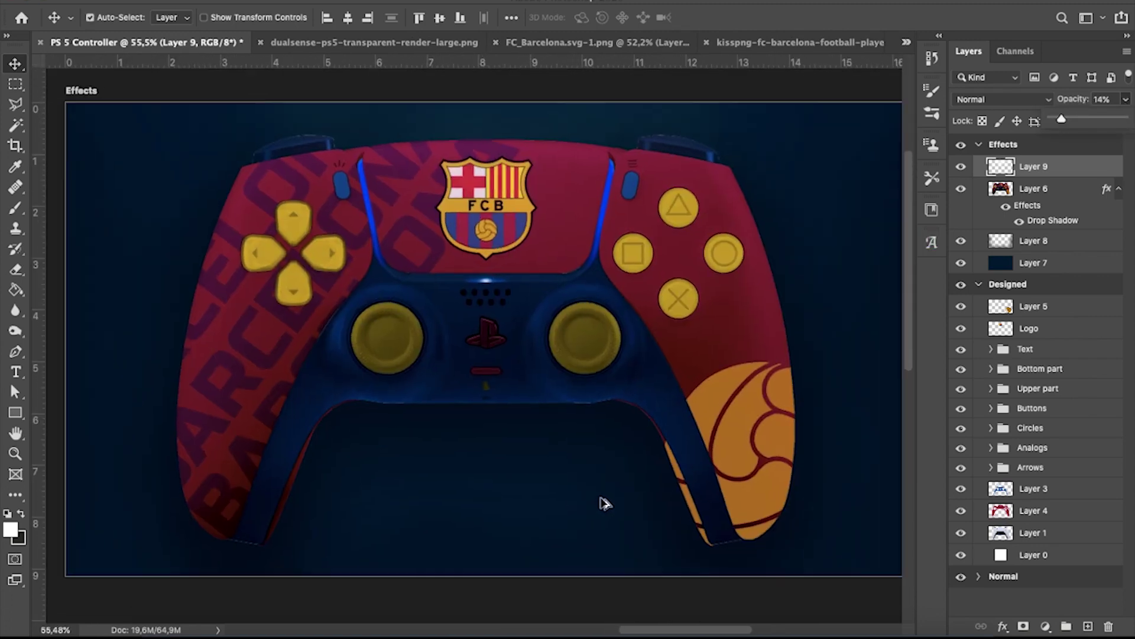
scroll(597, 473, left, 10)
scroll(591, 473, left, 10)
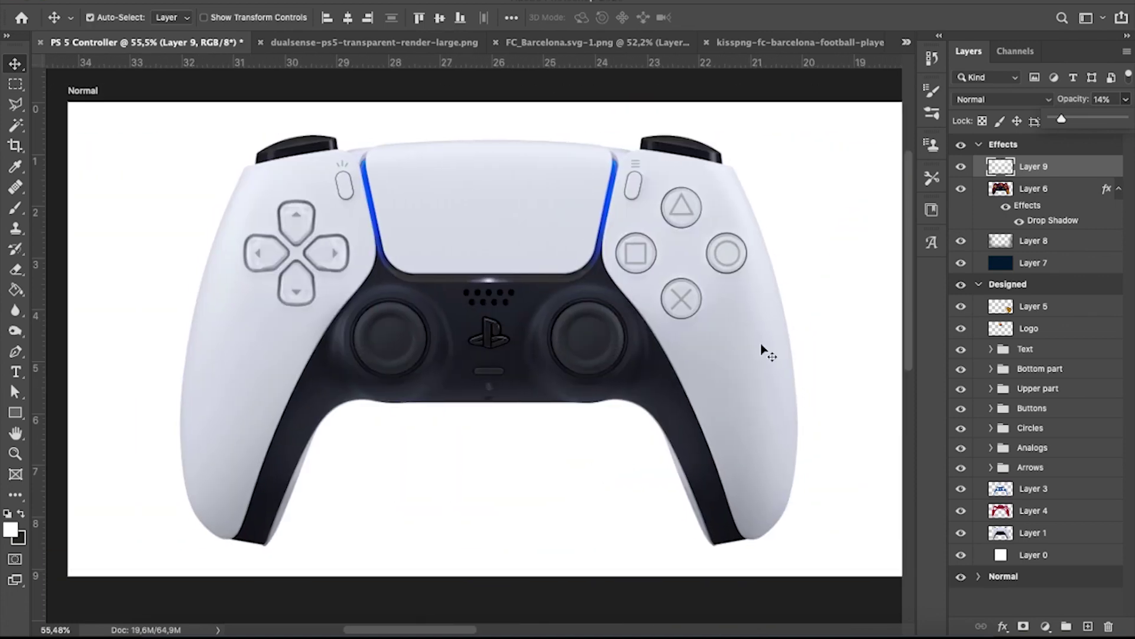
scroll(671, 408, down, 1)
scroll(671, 400, right, 2)
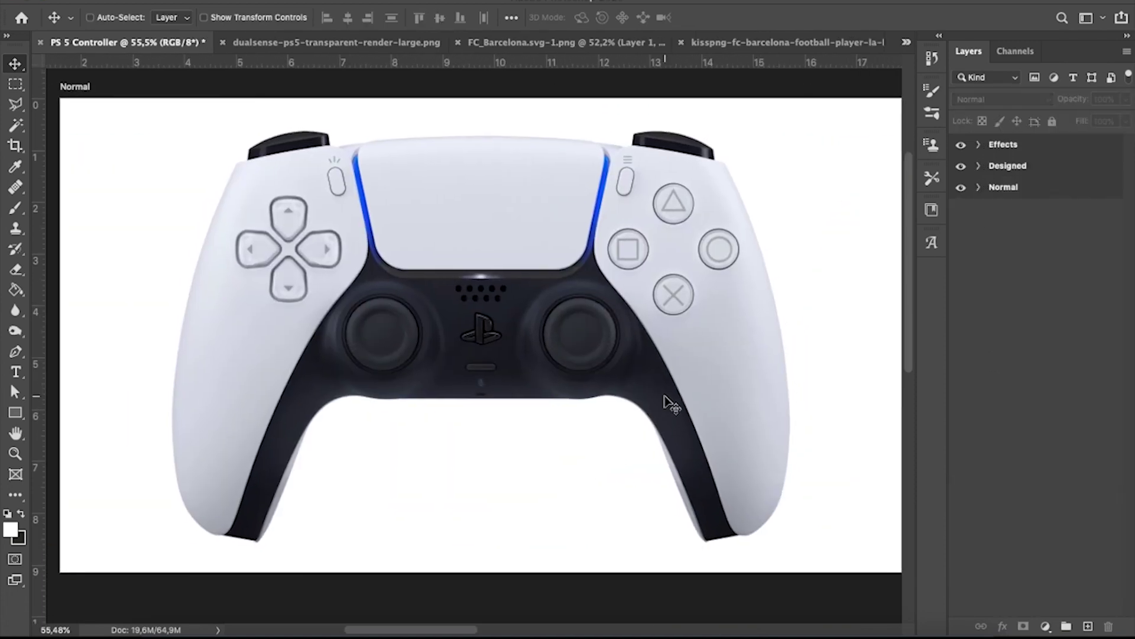
key(ctrl)
scroll(546, 600, right, 8)
scroll(547, 597, right, 6)
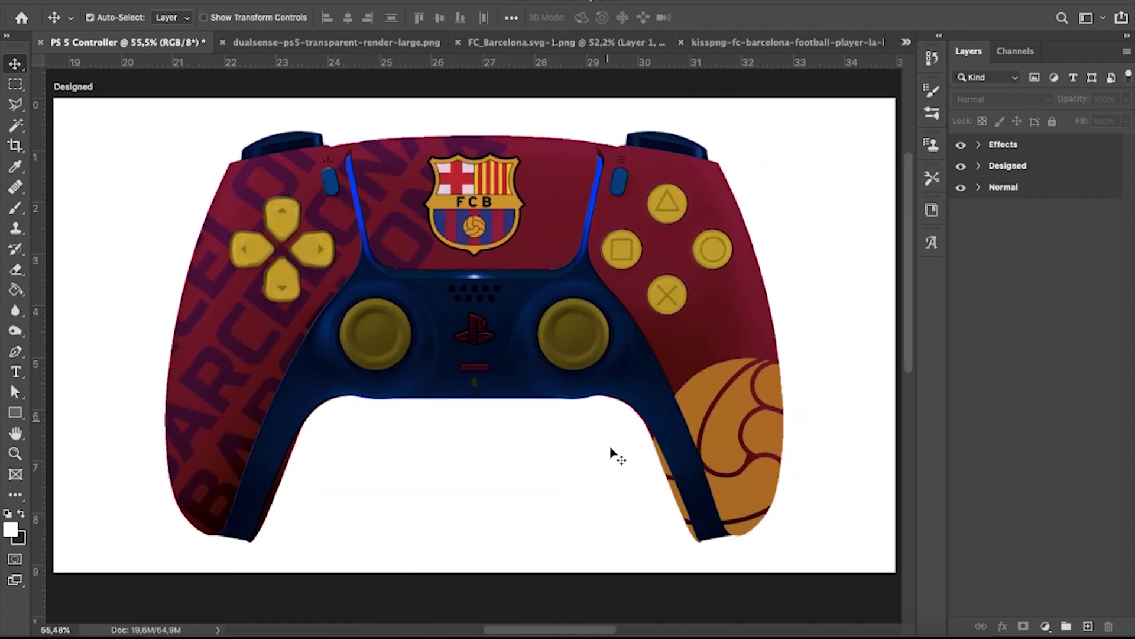
scroll(568, 503, right, 3)
scroll(573, 517, right, 7)
scroll(569, 519, right, 6)
scroll(569, 518, right, 2)
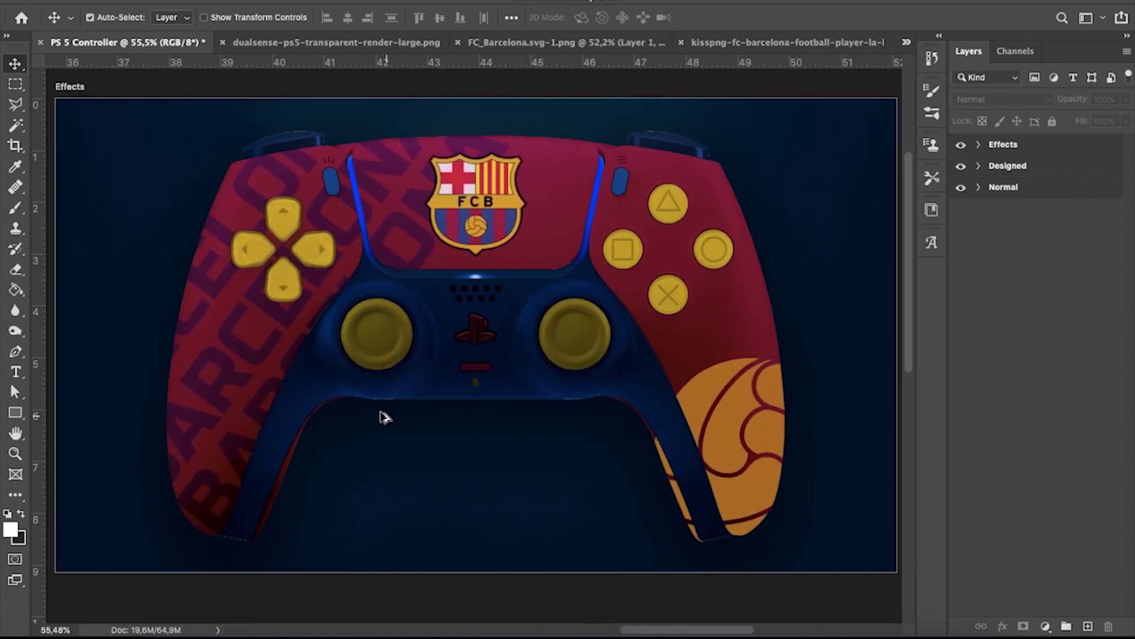
scroll(381, 417, up, 5)
scroll(467, 396, down, 3)
scroll(591, 414, down, 2)
scroll(536, 448, left, 4)
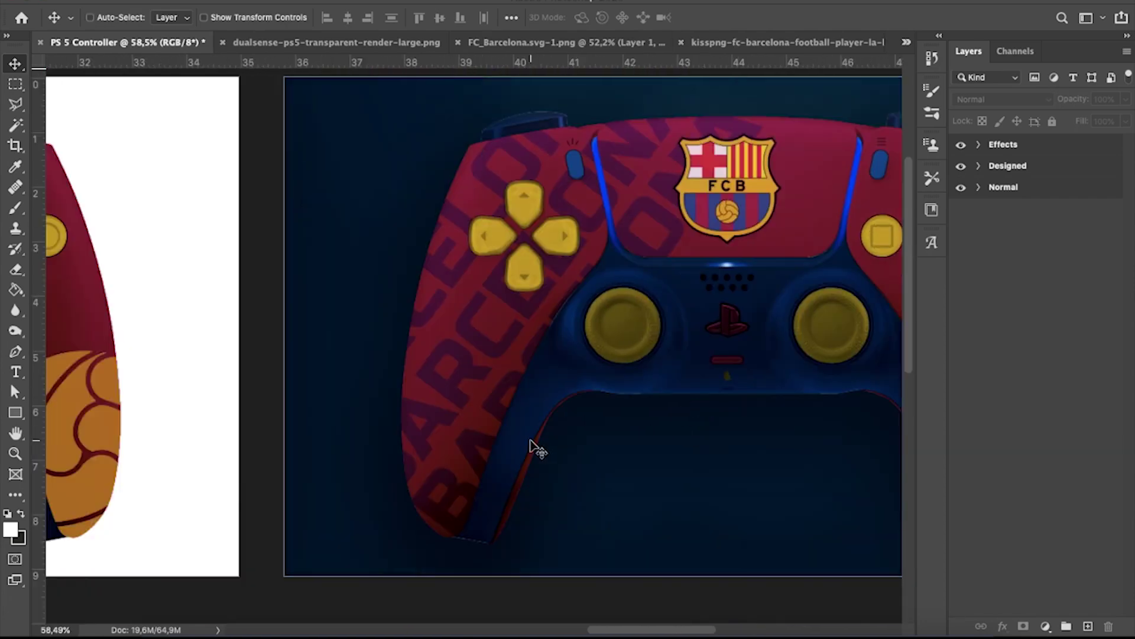
scroll(532, 450, left, 4)
scroll(545, 464, right, 4)
scroll(665, 398, up, 8)
ctrl+click(665, 398)
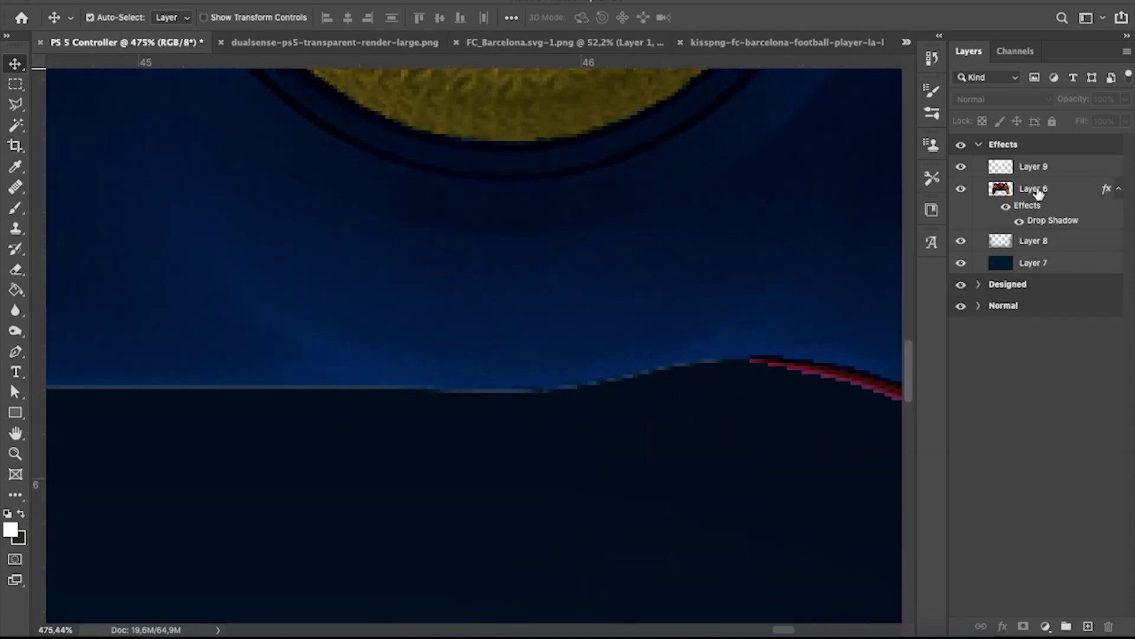
Select controller Layer 6, try Clone Stamp, then a marquee strip along its lower edge.
click(1039, 192)
key(s)
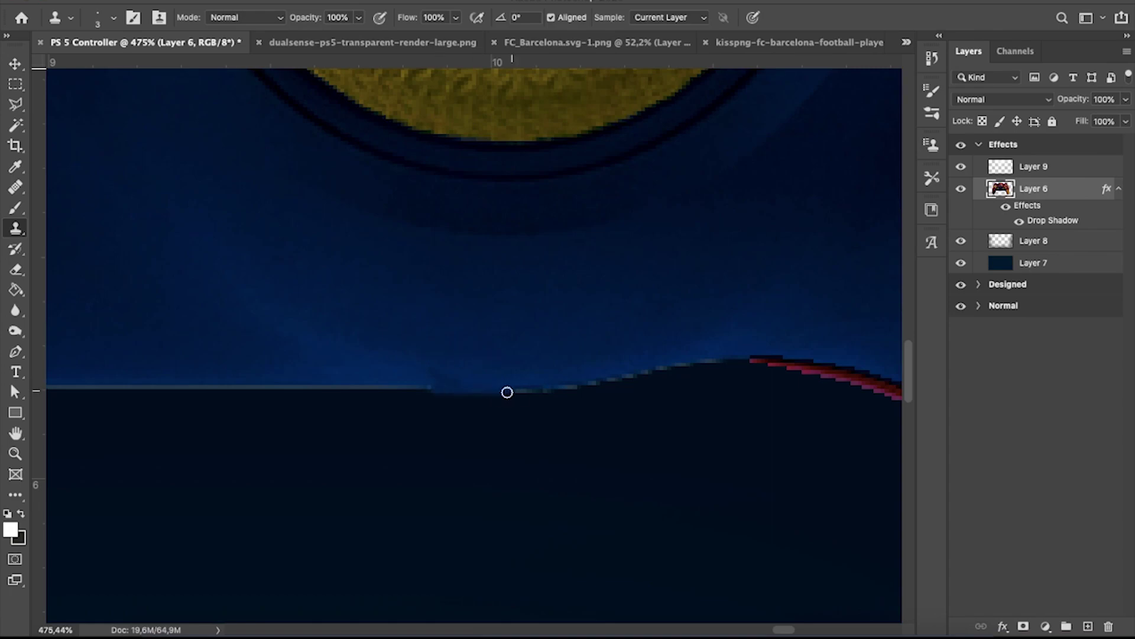
scroll(507, 392, up, 5)
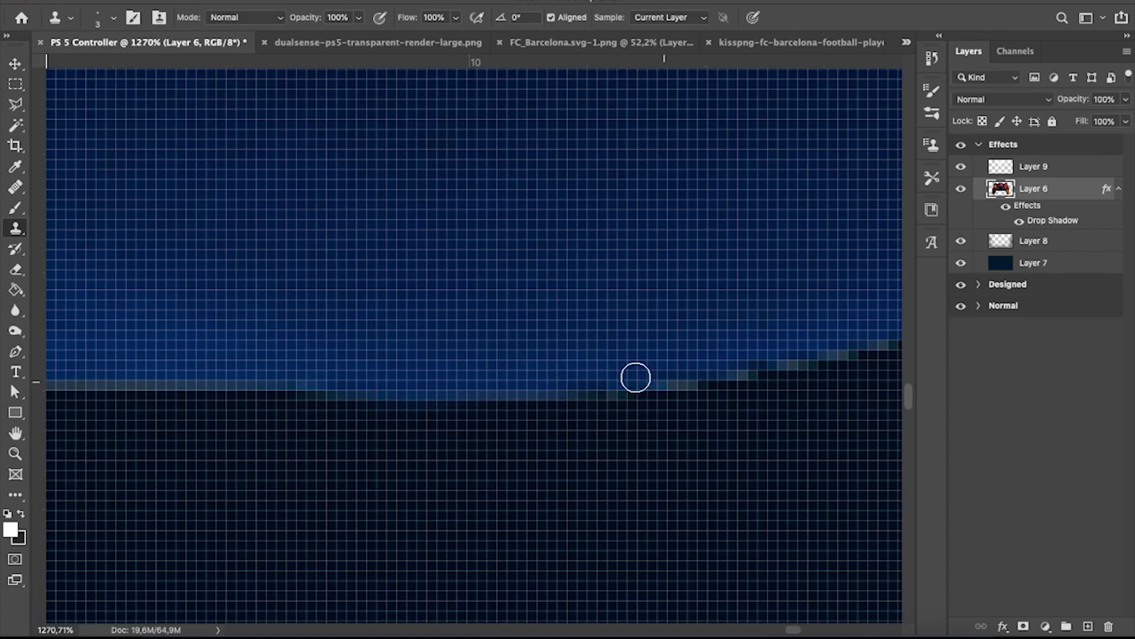
scroll(635, 378, down, 5)
scroll(609, 378, up, 1)
scroll(515, 450, down, 1)
key(m)
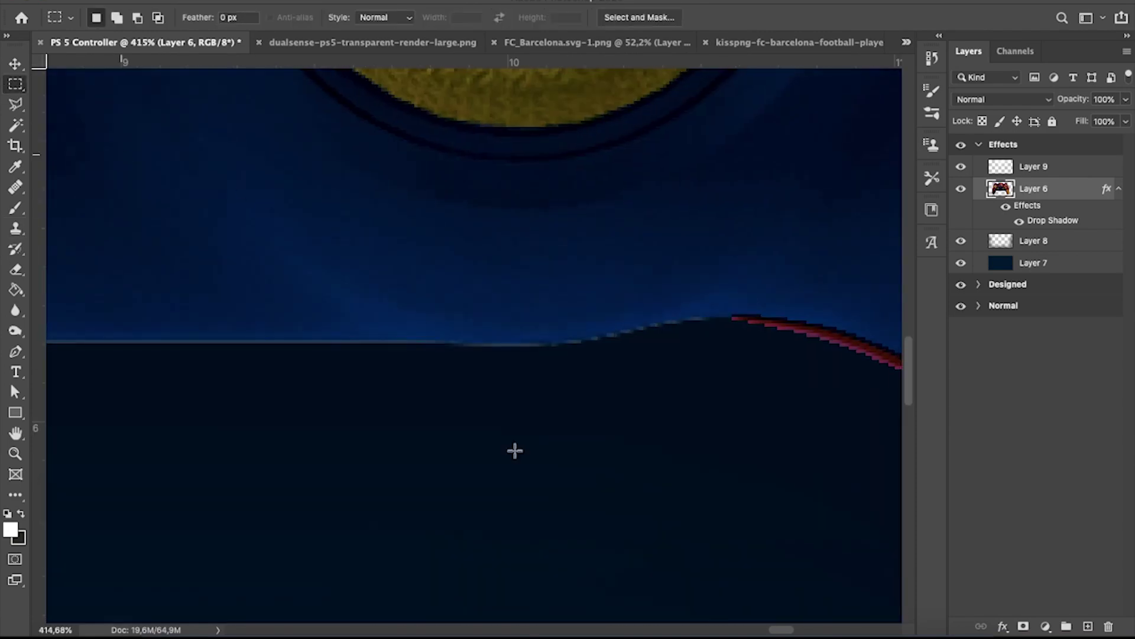
scroll(310, 382, down, 2)
scroll(267, 375, down, 1)
drag(132, 398, 869, 368)
click(841, 418)
Draw and clear another marquee strip along the controller's edge.
scroll(157, 406, up, 1)
scroll(195, 402, left, 3)
drag(195, 402, 363, 362)
click(287, 406)
scroll(200, 362, up, 3)
scroll(178, 369, left, 3)
Erase stray pixels around the controller's lower centre and right shoulder button.
key(e)
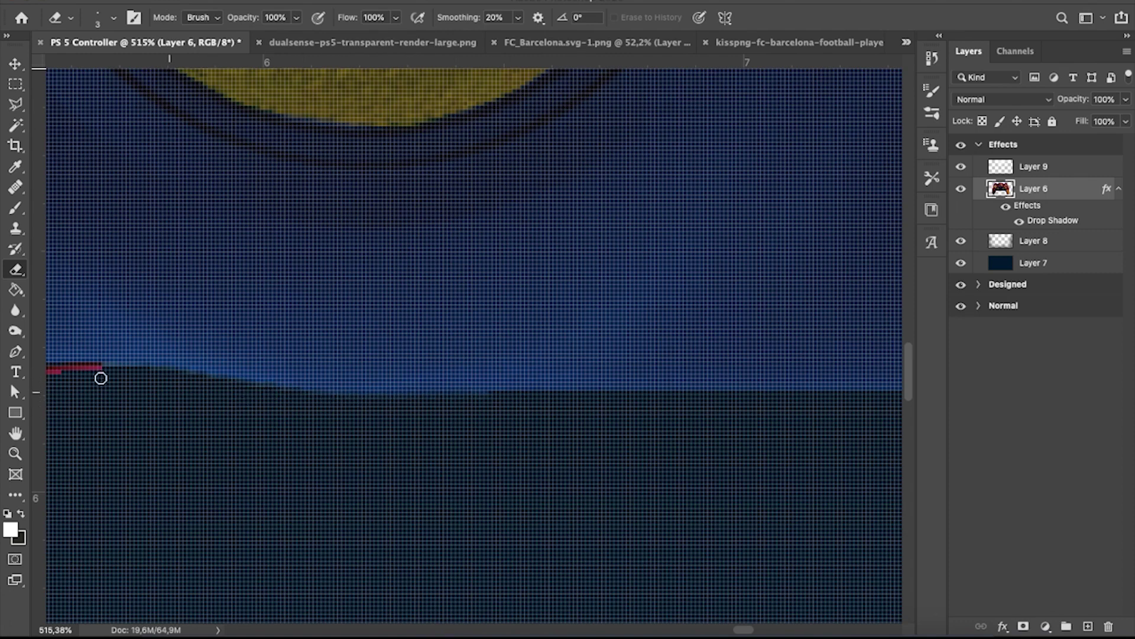
scroll(100, 378, down, 4)
scroll(195, 392, up, 5)
scroll(453, 429, down, 1)
scroll(515, 451, down, 3)
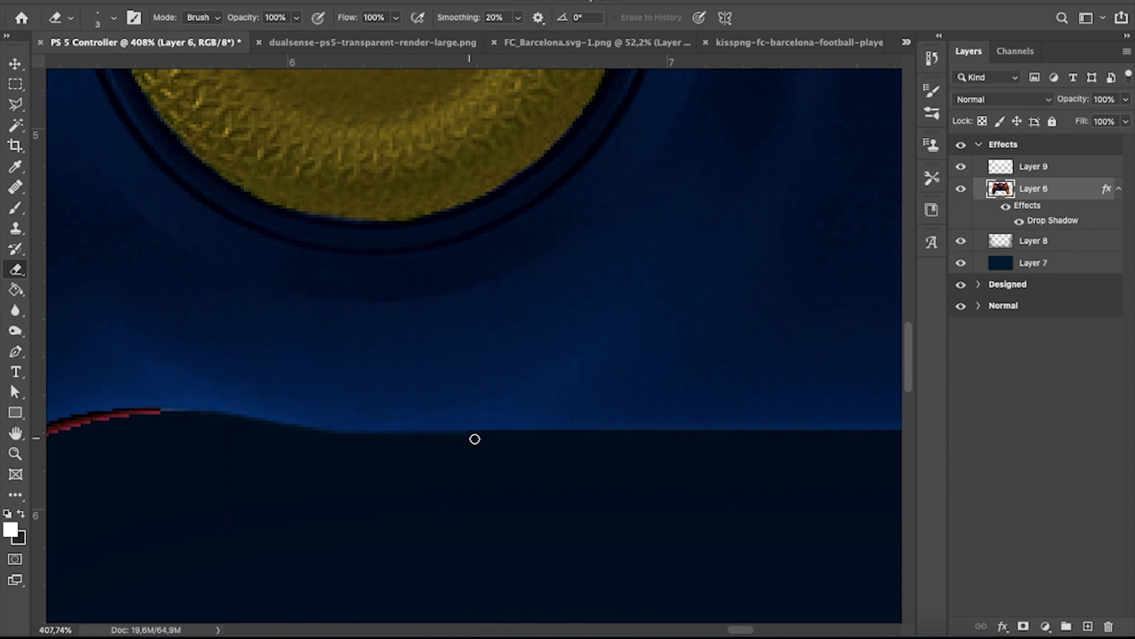
scroll(465, 439, right, 5)
scroll(481, 472, right, 5)
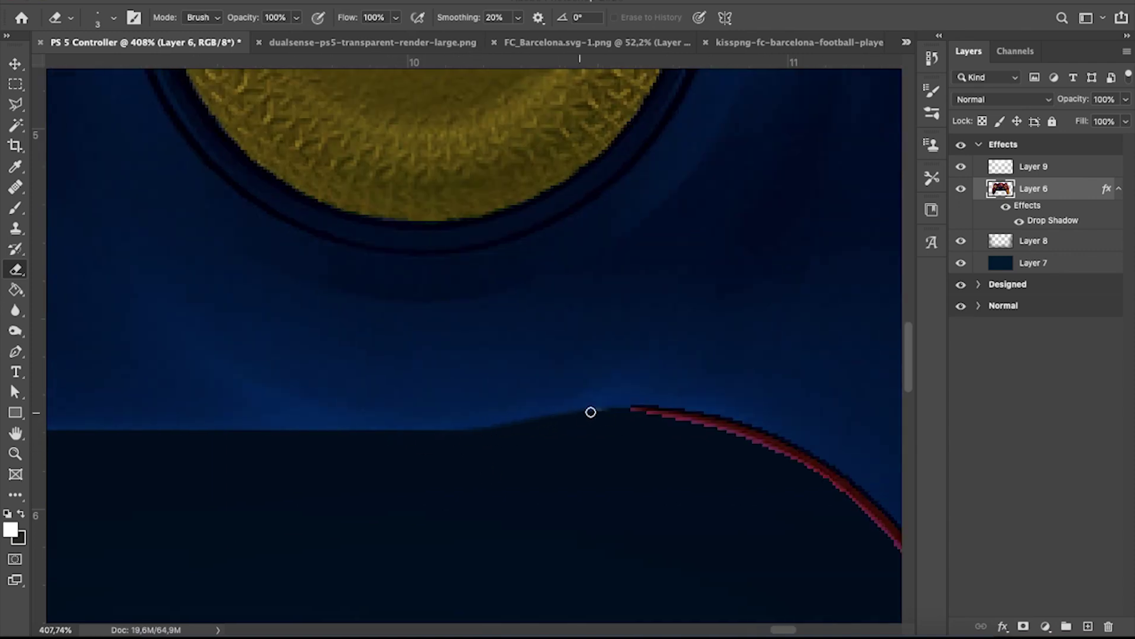
scroll(585, 436, left, 10)
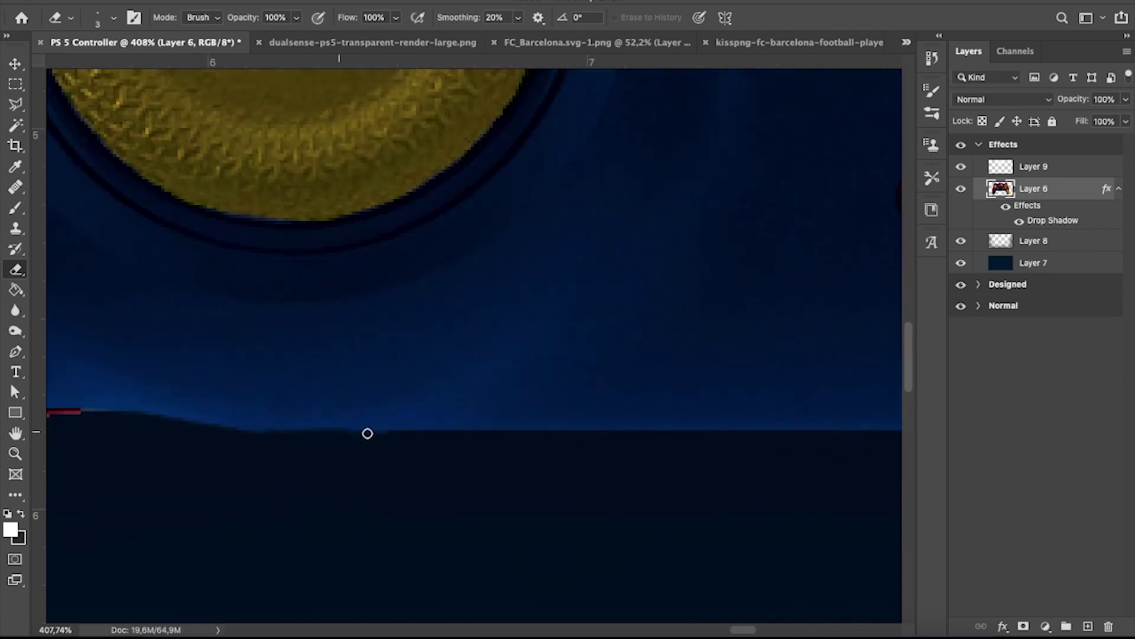
scroll(249, 434, down, 5)
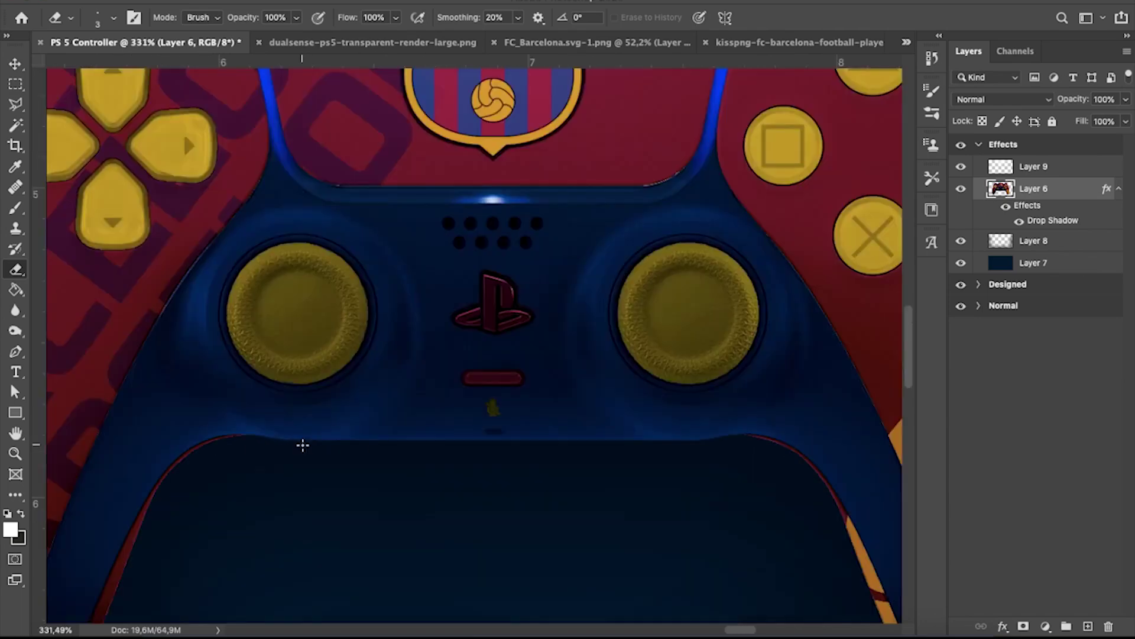
scroll(301, 444, up, 5)
scroll(468, 442, down, 5)
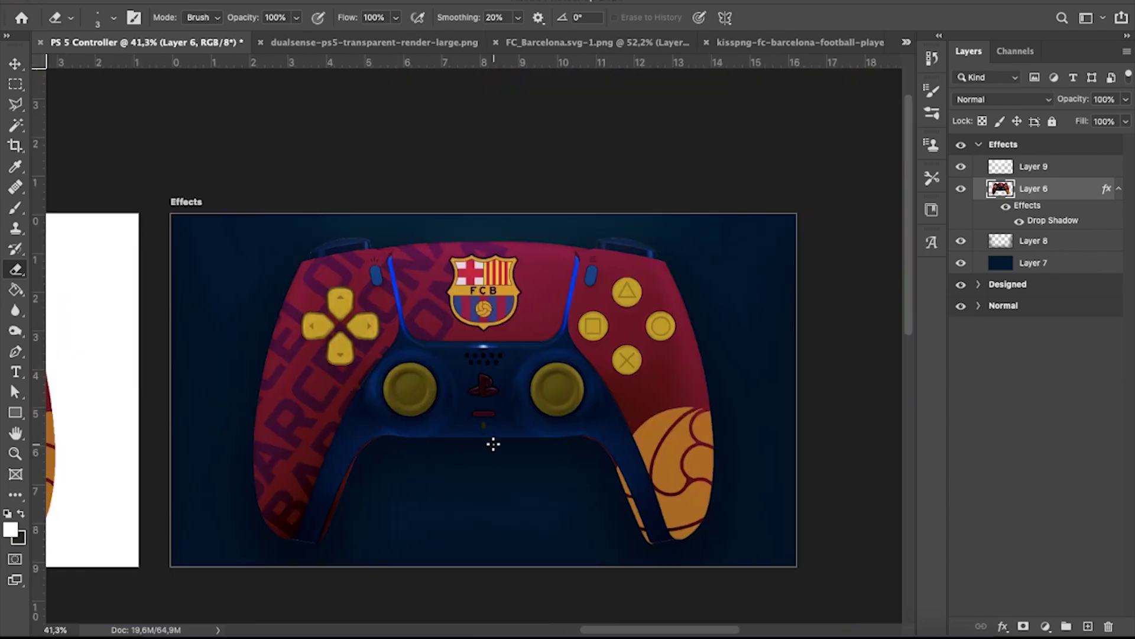
scroll(519, 444, up, 1)
scroll(522, 446, down, 2)
scroll(645, 313, up, 1)
scroll(635, 174, up, 5)
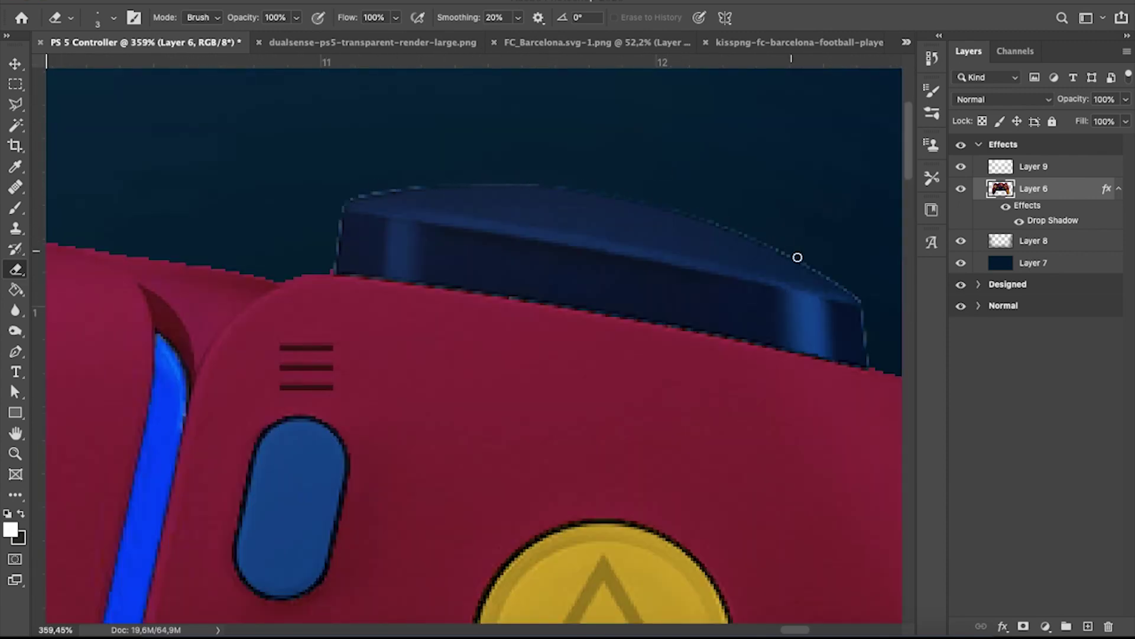
scroll(668, 293, up, 1)
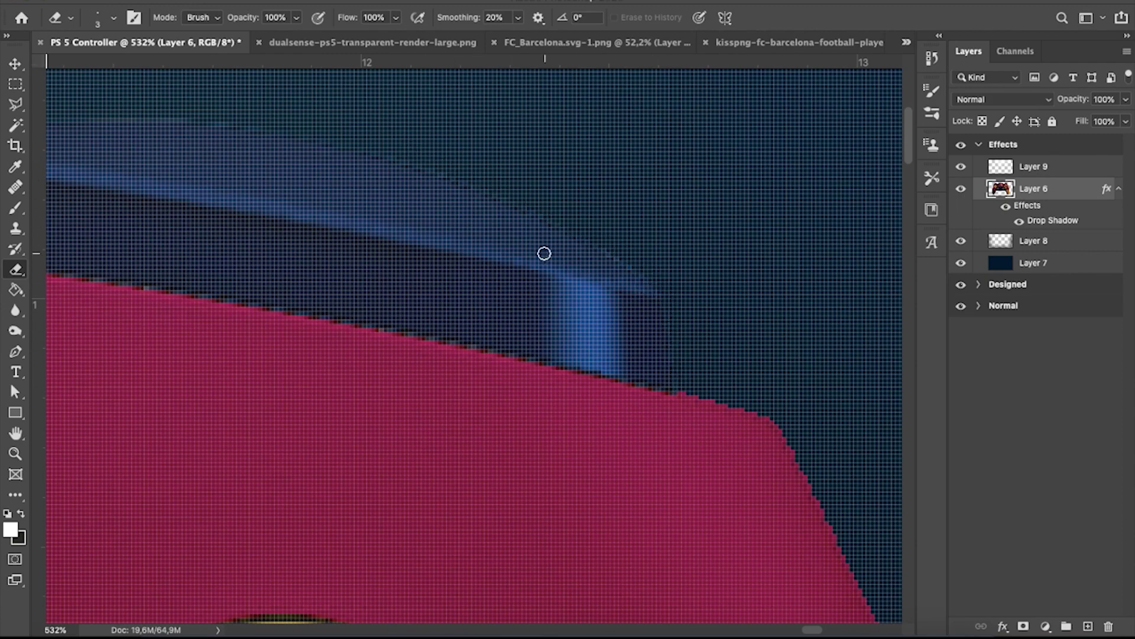
scroll(544, 253, down, 3)
scroll(355, 219, up, 3)
Trace a Polygonal Lasso selection around the right shoulder button's top edge.
key(l)
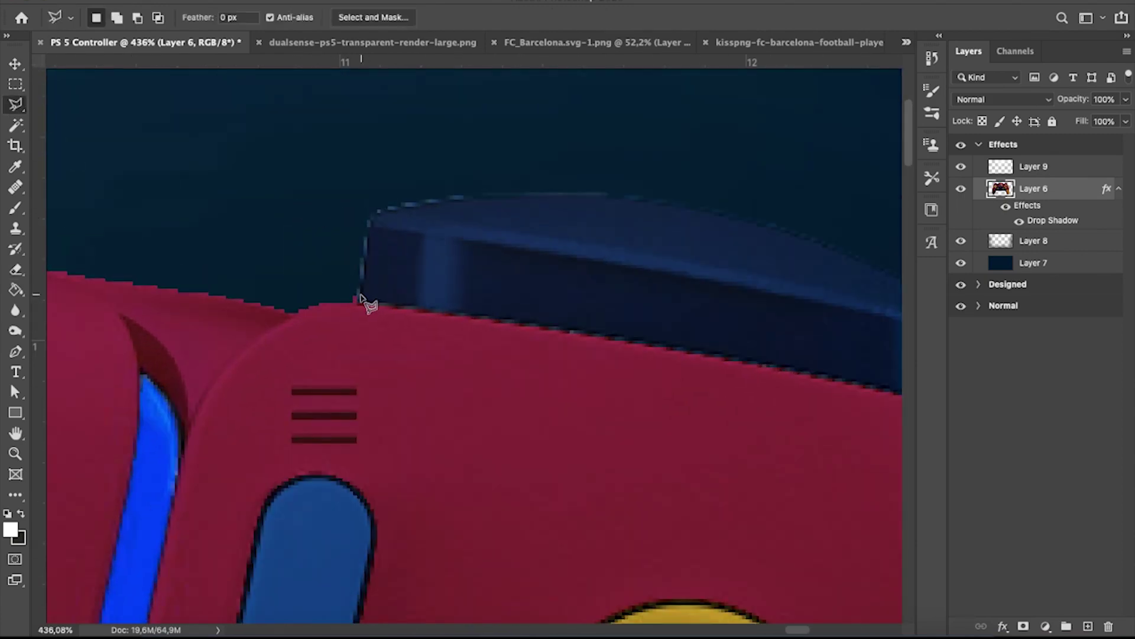
drag(438, 202, 569, 199)
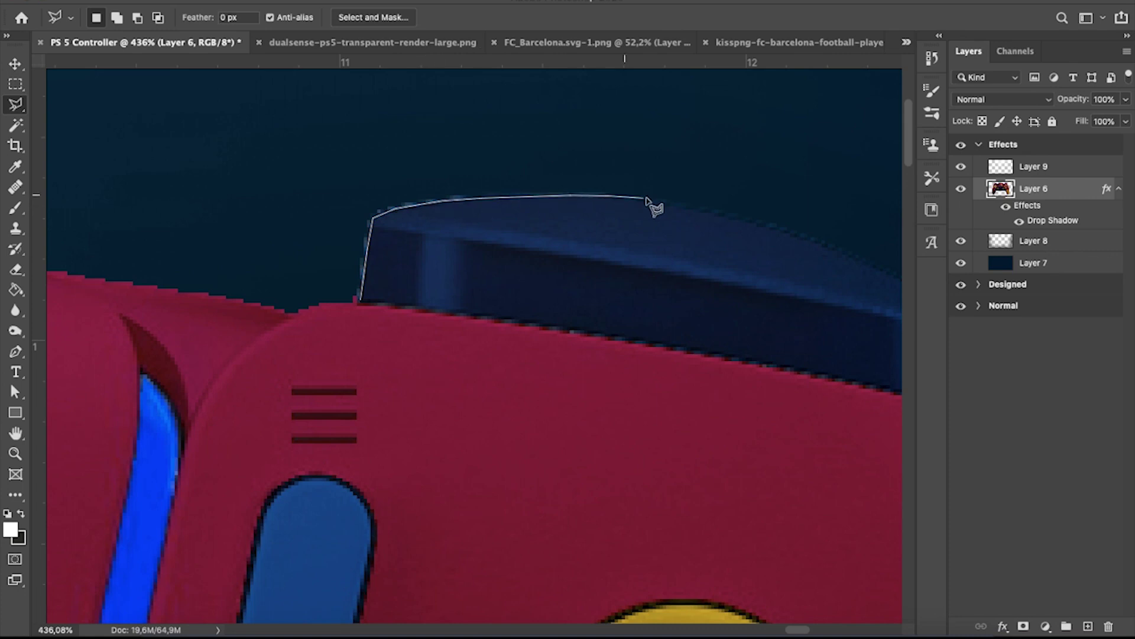
drag(648, 199, 559, 220)
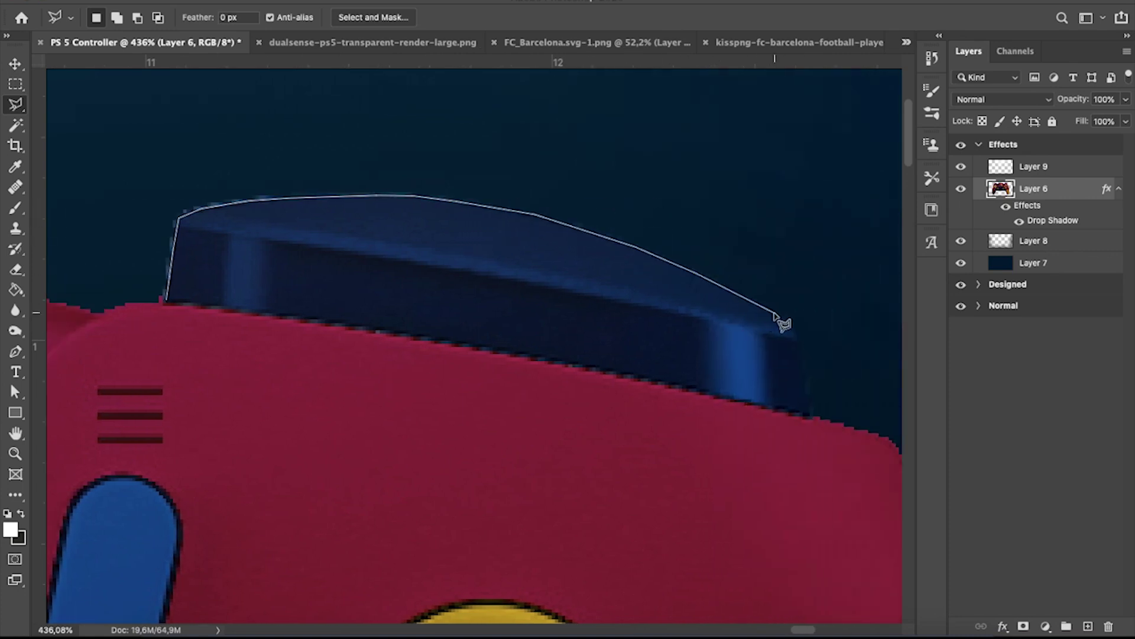
mouse_move(851, 418)
mouse_down()
mouse_move(241, 144)
mouse_move(183, 299)
mouse_up()
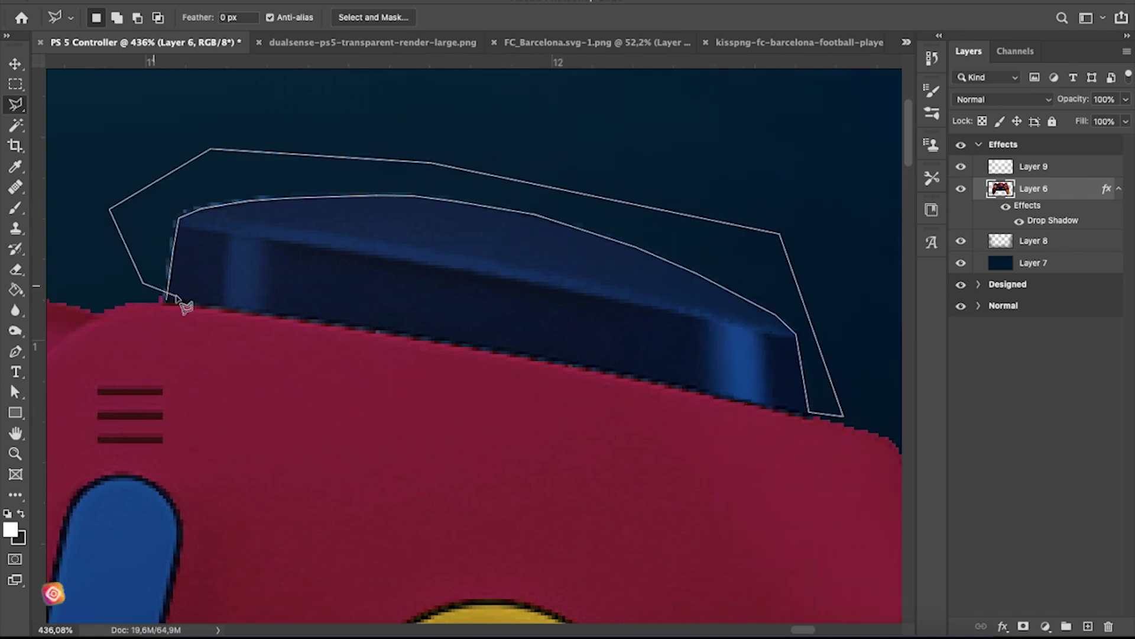
scroll(337, 253, down, 3)
scroll(332, 245, up, 5)
scroll(312, 278, down, 1)
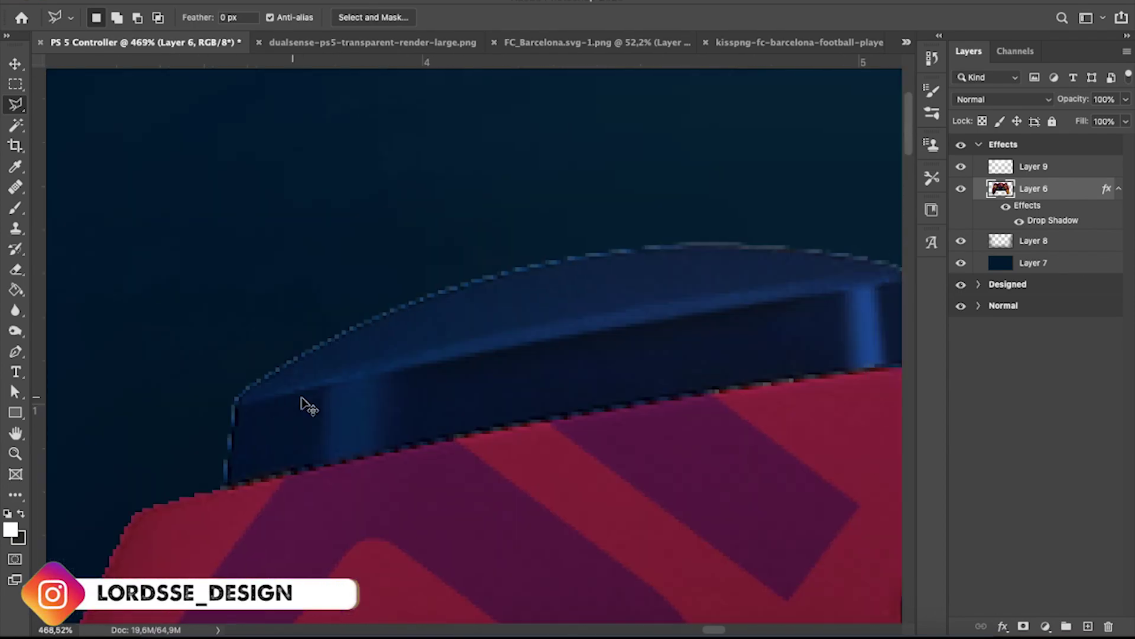
Trace the left shoulder's top edge and delete the selected edge pixels on Layer 6.
drag(204, 387, 462, 278)
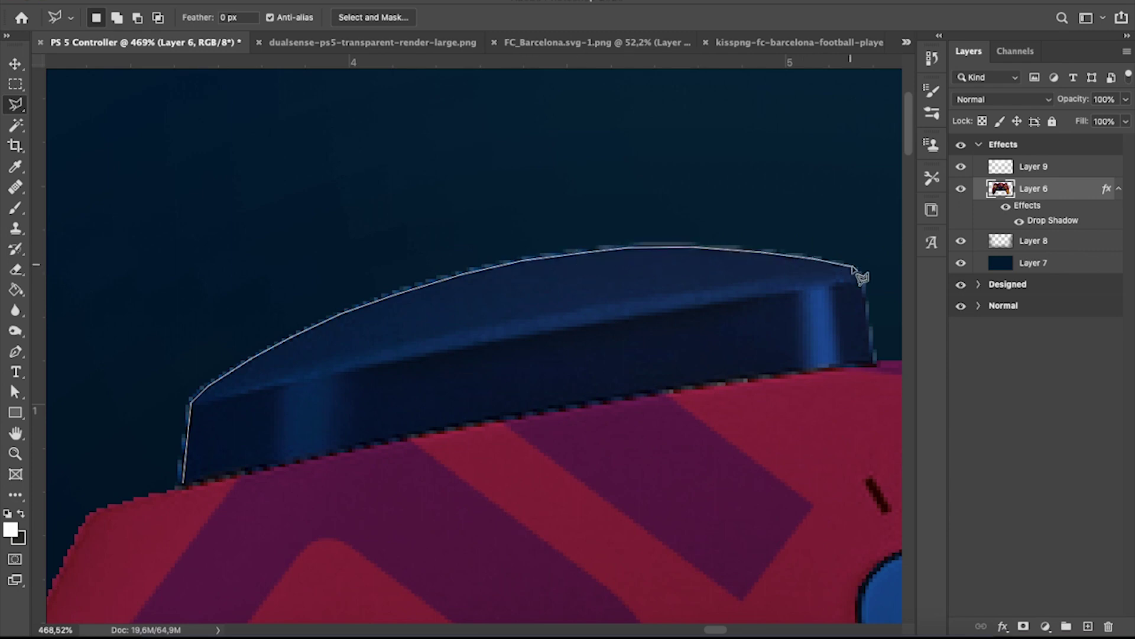
drag(894, 356, 169, 496)
key(Delete)
scroll(482, 251, right, 3)
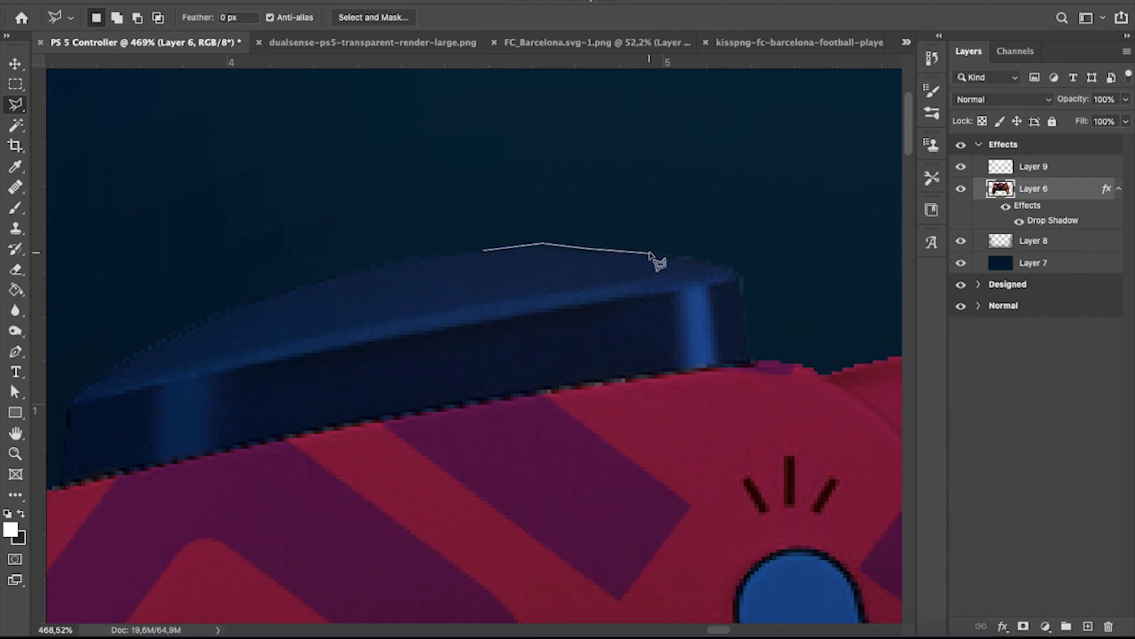
click(485, 251)
key(Delete)
scroll(441, 253, down, 3)
scroll(408, 253, down, 3)
scroll(503, 355, down, 3)
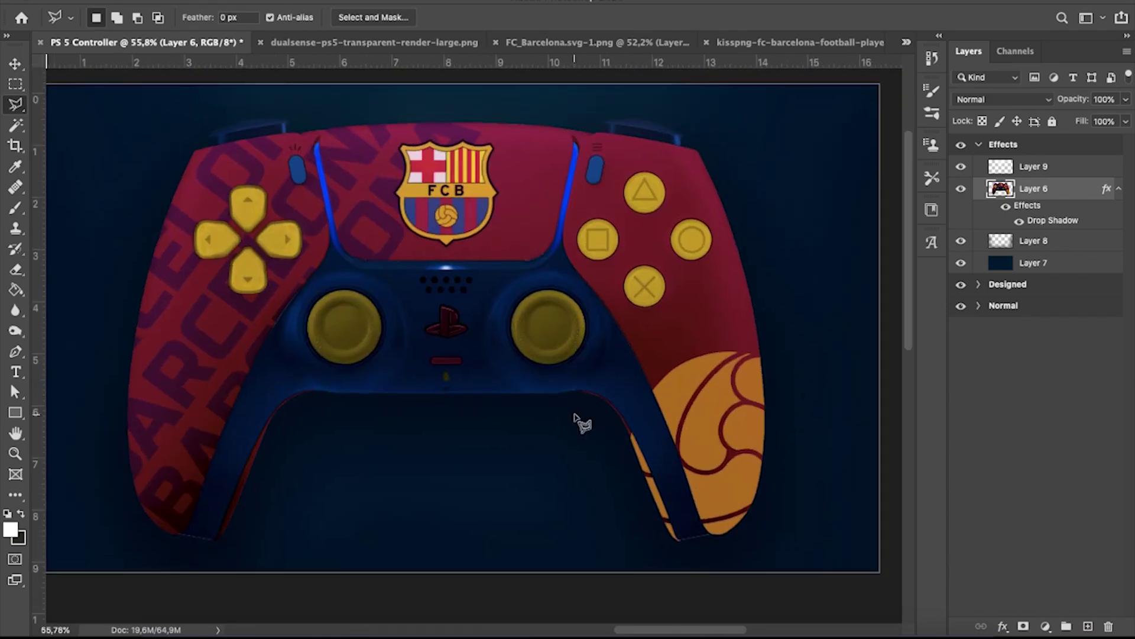
scroll(577, 414, up, 5)
key(e)
scroll(550, 319, up, 2)
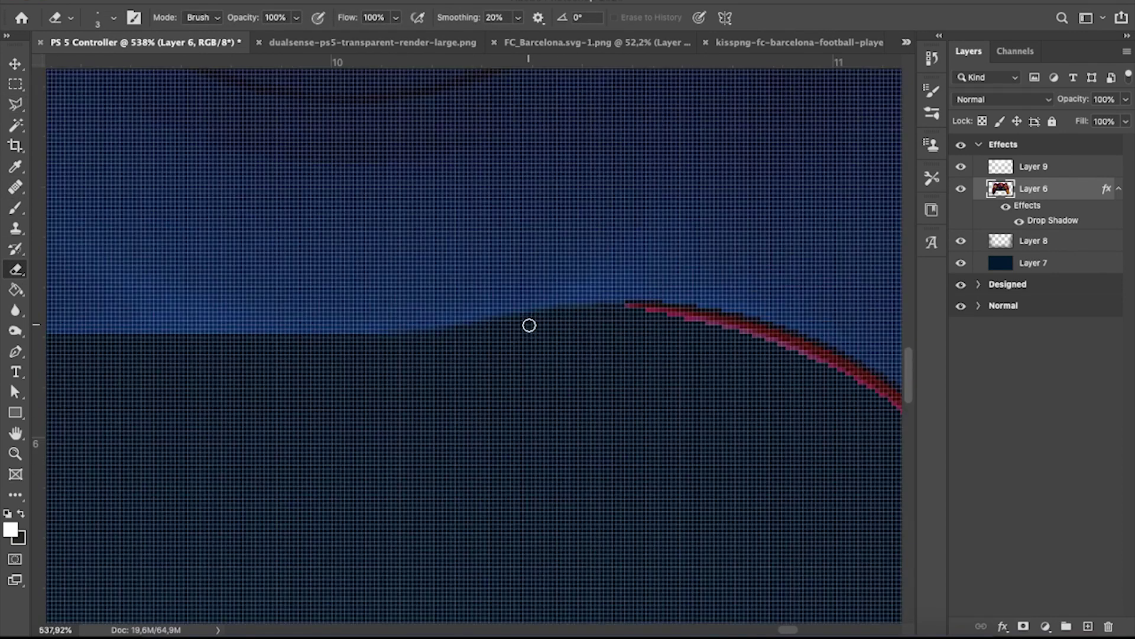
scroll(510, 322, down, 10)
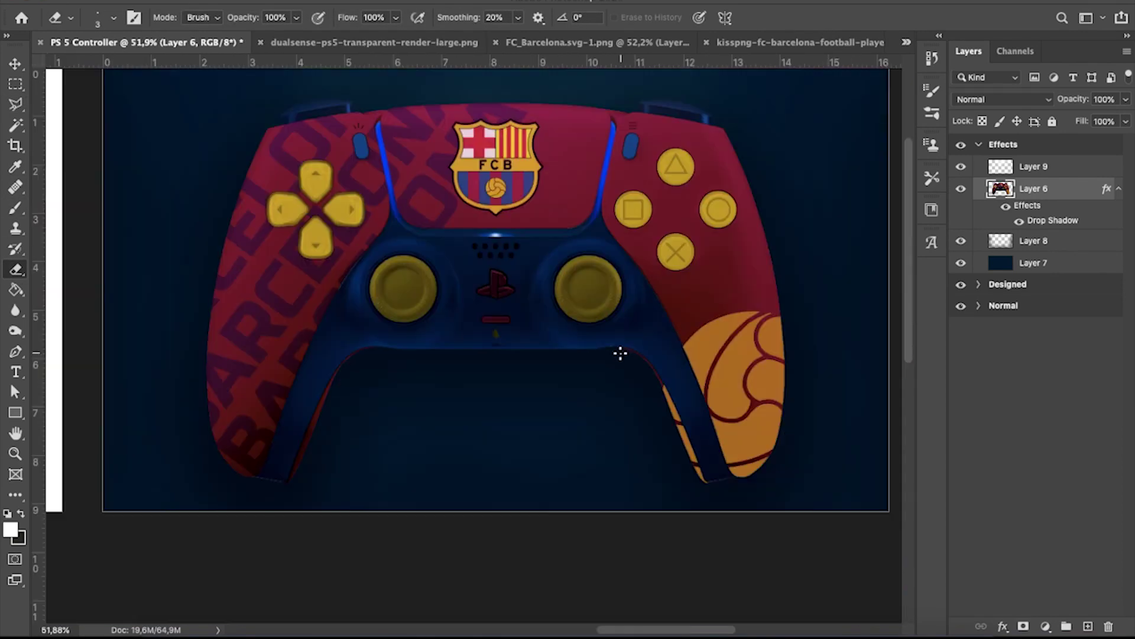
scroll(574, 336, up, 2)
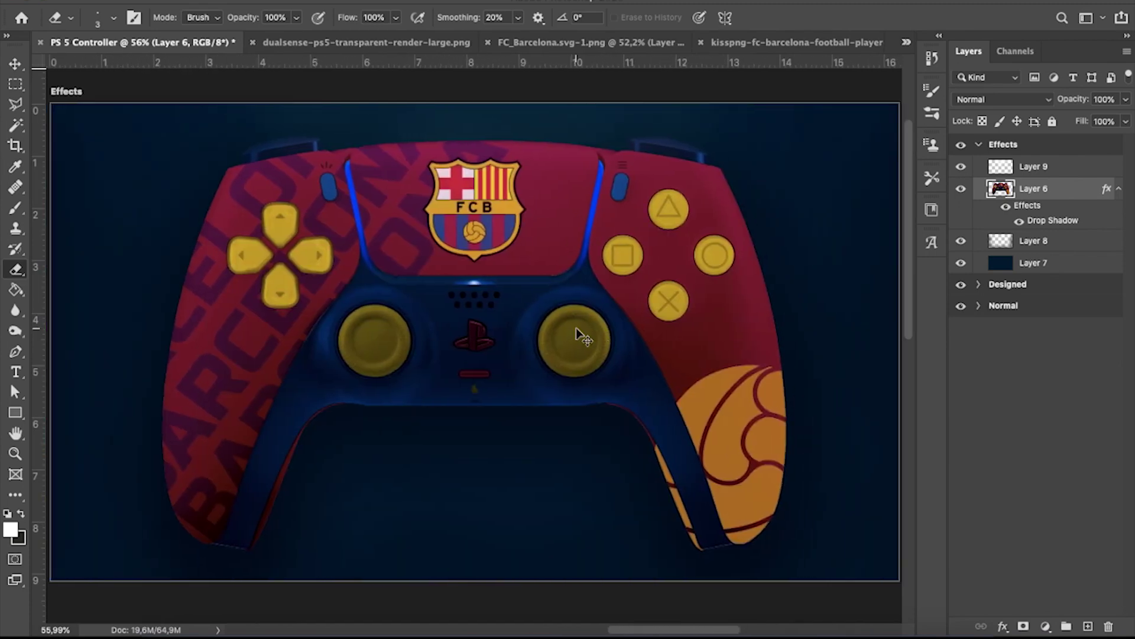
scroll(576, 327, left, 5)
scroll(576, 314, left, 10)
scroll(577, 308, right, 1)
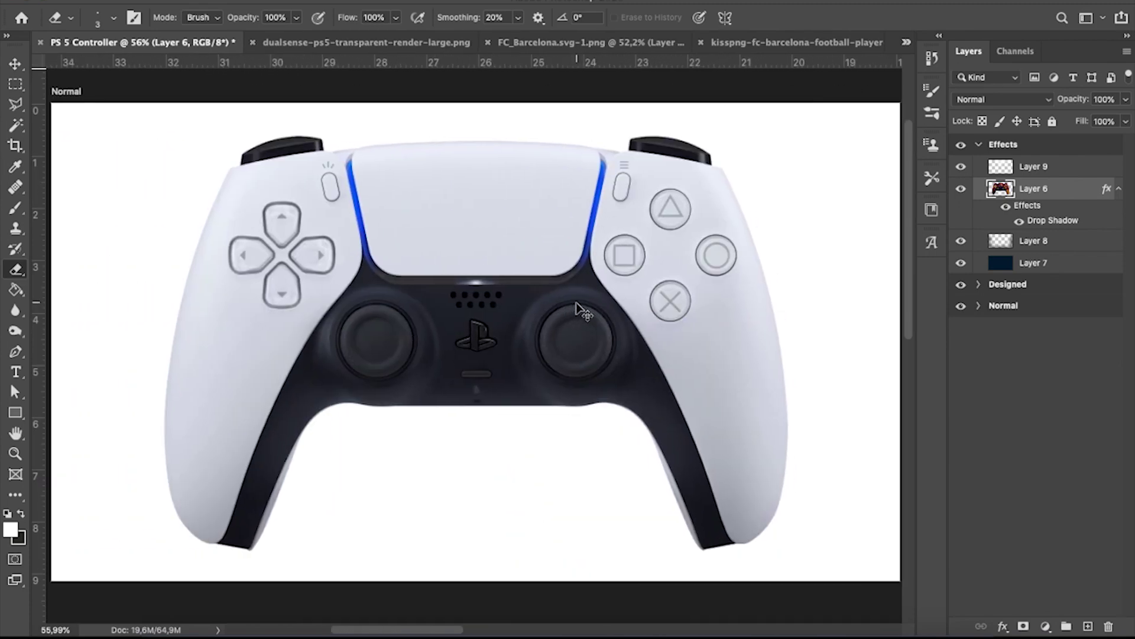
scroll(674, 586, right, 5)
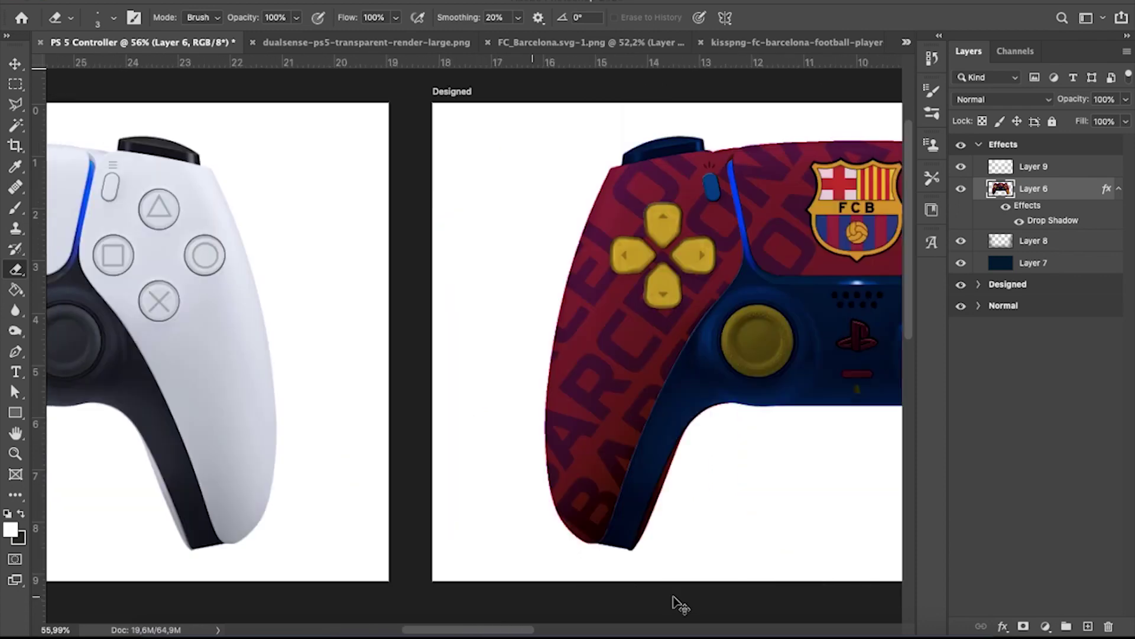
scroll(677, 600, right, 10)
scroll(680, 603, right, 1)
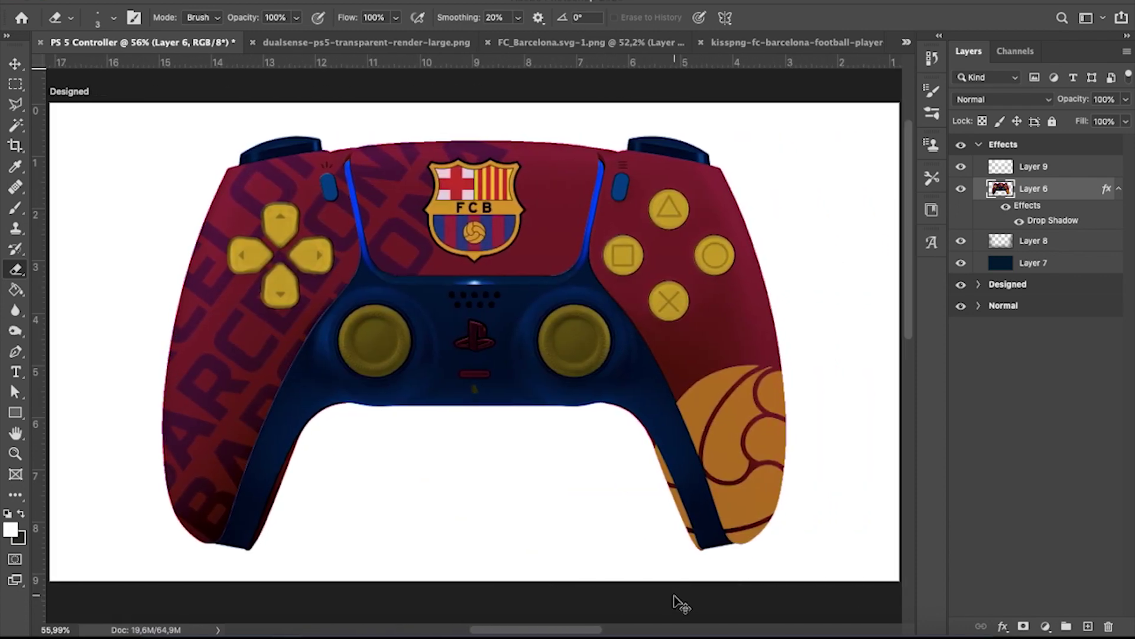
scroll(577, 595, right, 5)
scroll(578, 594, right, 5)
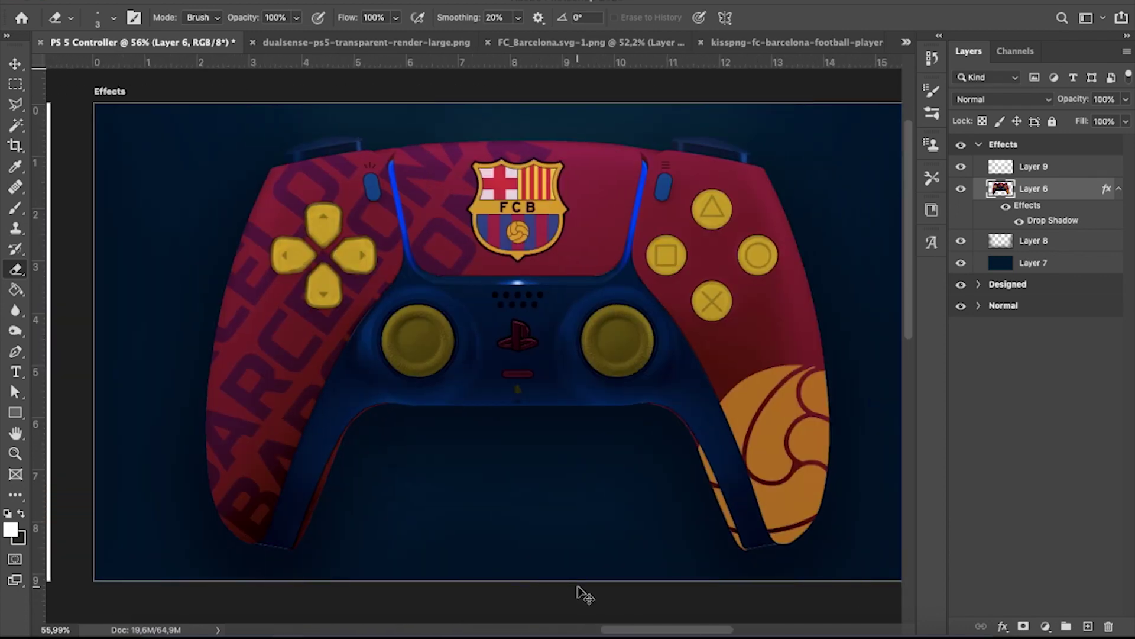
scroll(578, 594, right, 2)
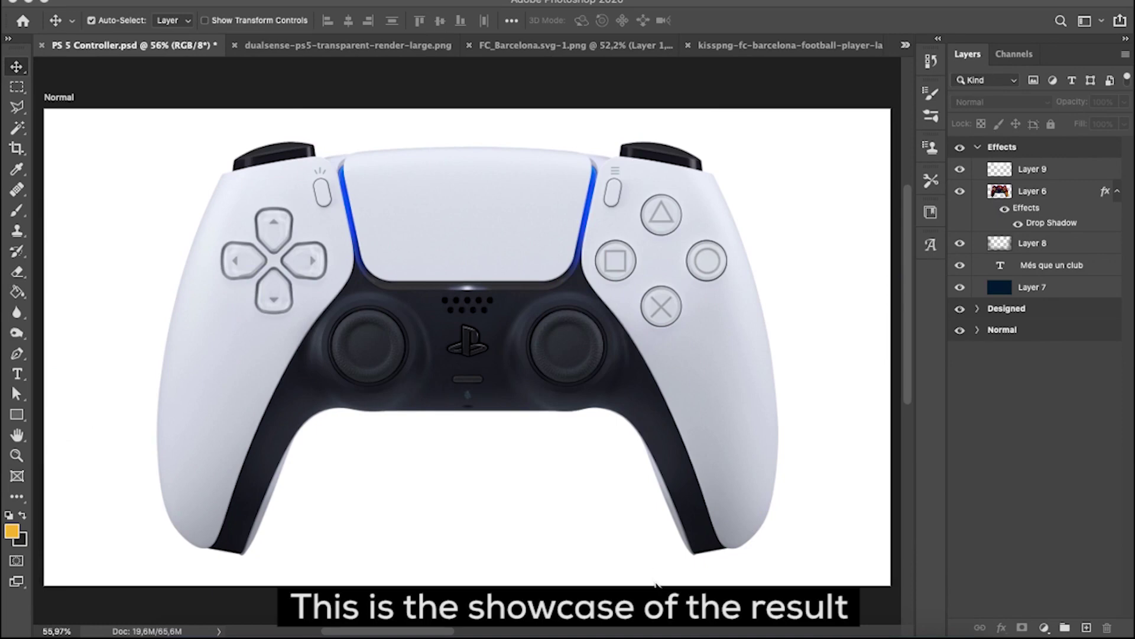
Scroll right across the Normal, Designed and Effects artboards, then nudge back left.
scroll(656, 584, right, 1)
scroll(656, 584, right, 2)
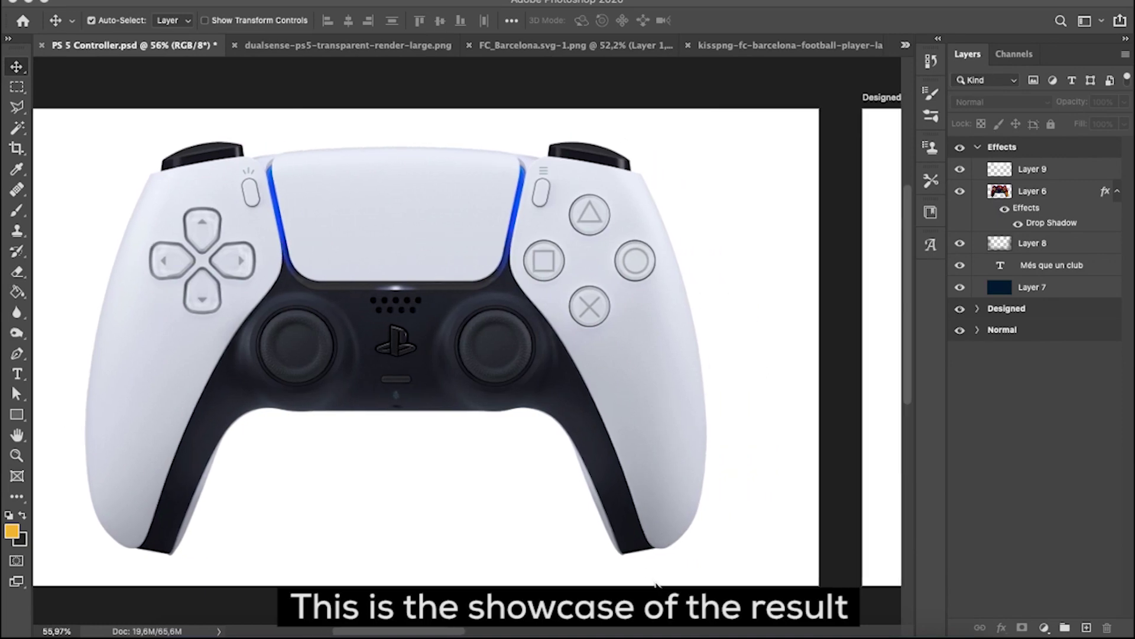
scroll(656, 585, right, 2)
scroll(655, 583, right, 2)
scroll(655, 583, right, 3)
scroll(655, 583, right, 2)
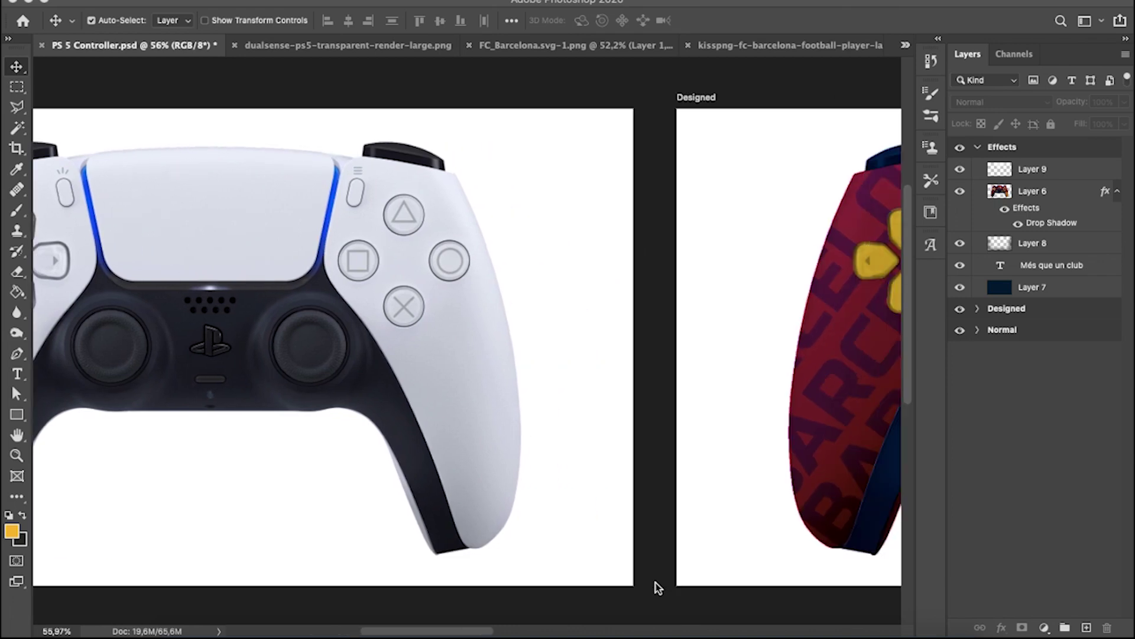
scroll(655, 583, right, 4)
scroll(655, 583, right, 3)
scroll(658, 581, right, 9)
scroll(659, 581, right, 2)
scroll(658, 581, right, 3)
scroll(659, 583, right, 3)
scroll(659, 582, right, 2)
scroll(659, 582, right, 1)
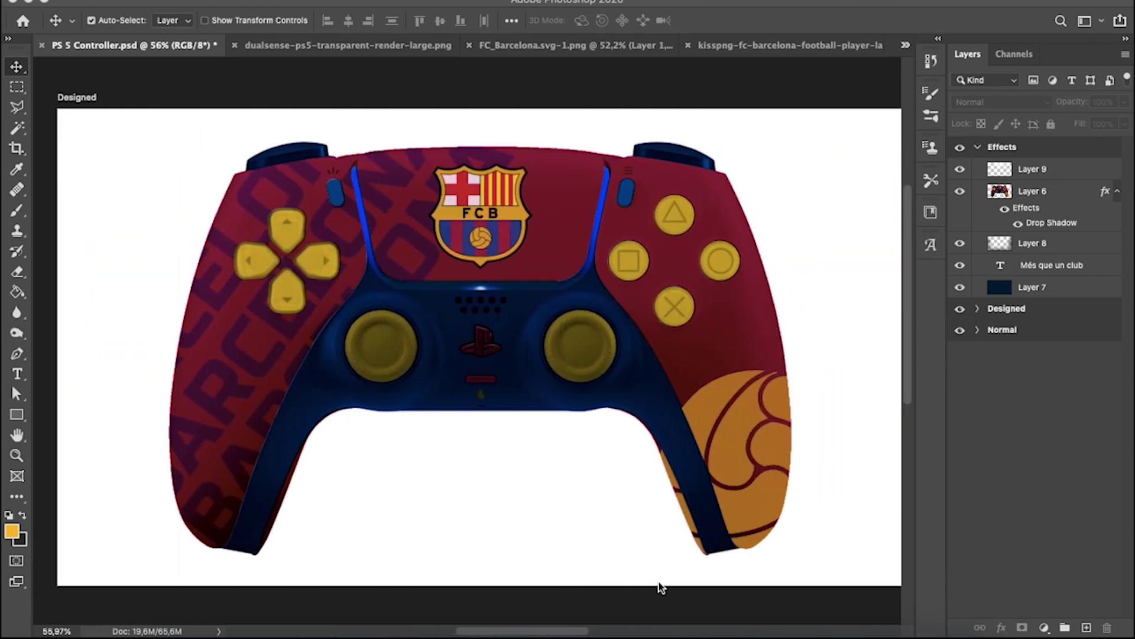
scroll(659, 581, right, 1)
scroll(659, 581, right, 1)
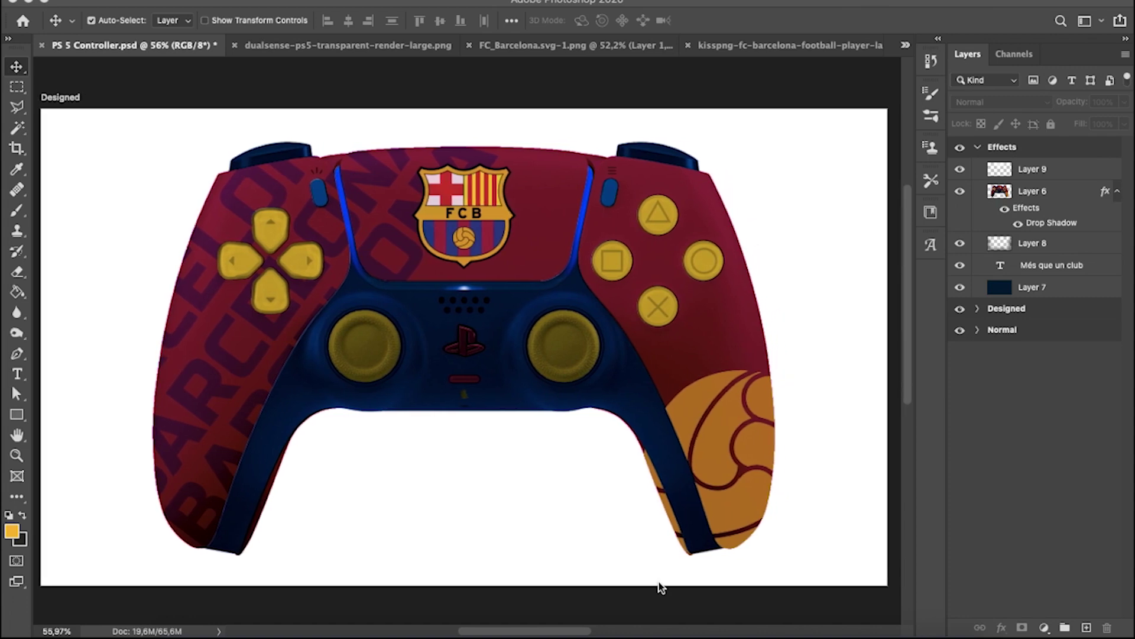
scroll(658, 580, left, 1)
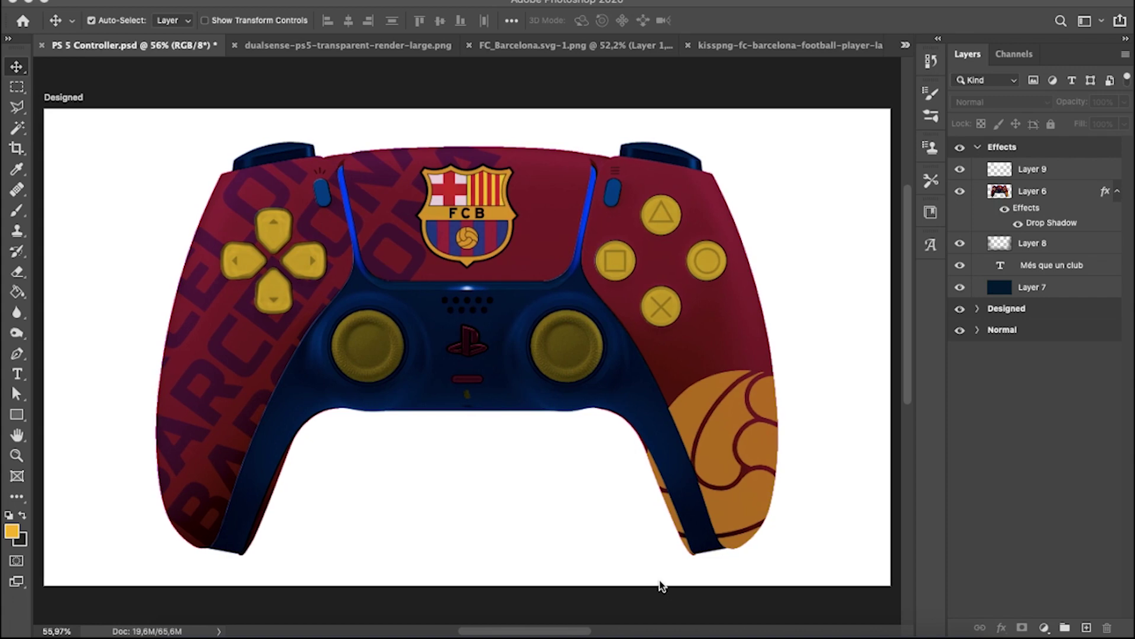
scroll(661, 585, left, 1)
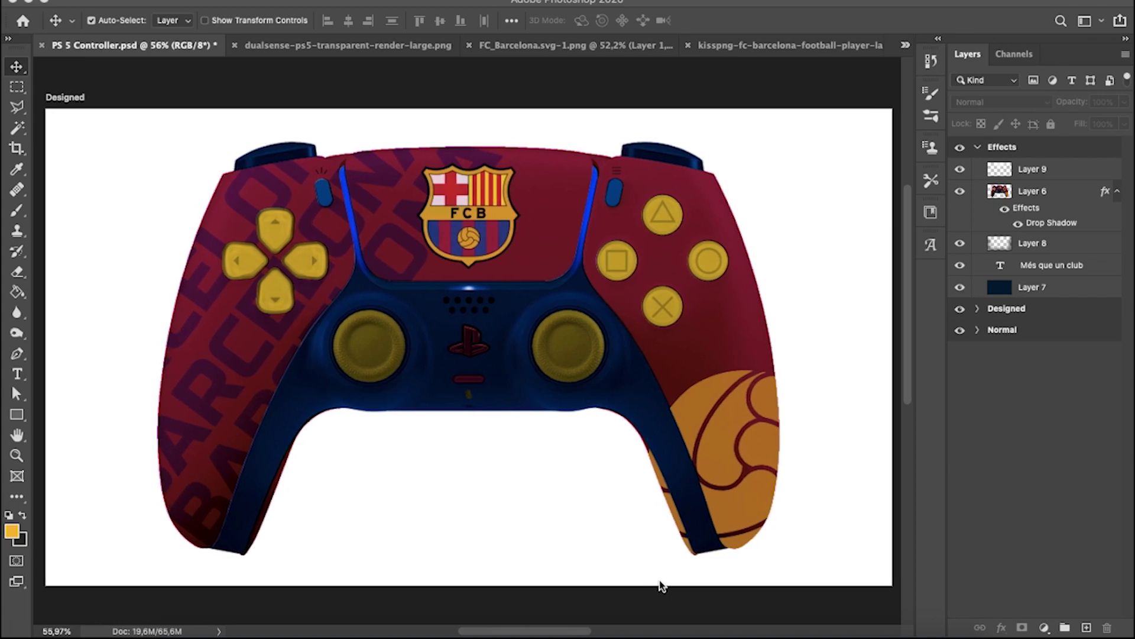
Scroll right again to showcase the glowing controller and 'Més que un club' caption.
scroll(661, 585, right, 2)
scroll(661, 585, right, 5)
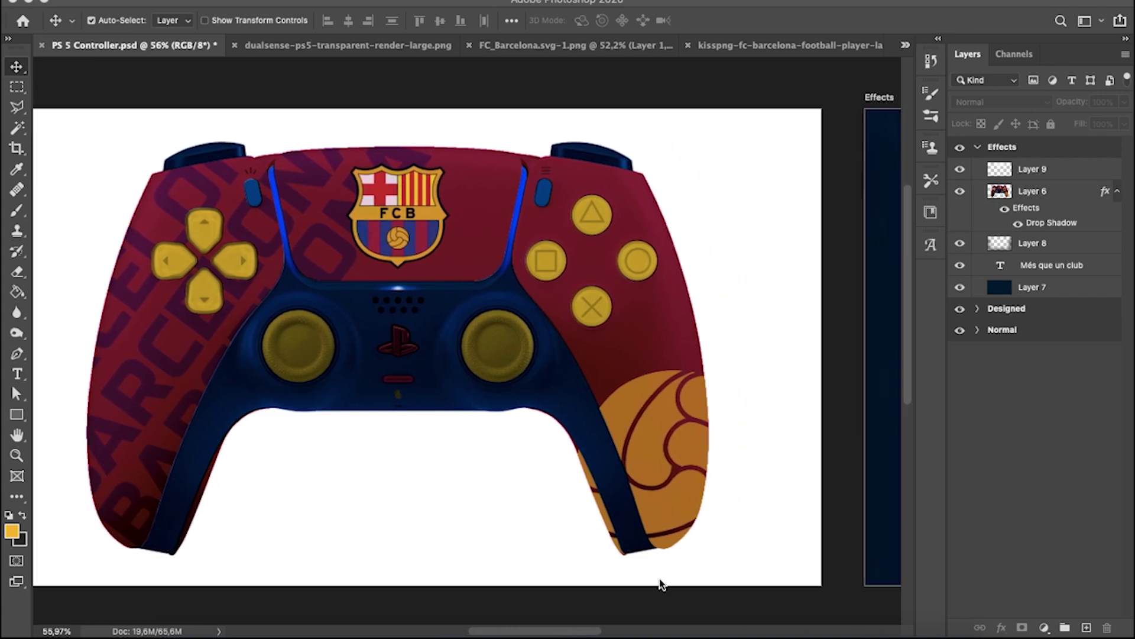
scroll(661, 585, right, 2)
scroll(661, 585, right, 3)
scroll(661, 584, right, 5)
scroll(661, 584, right, 6)
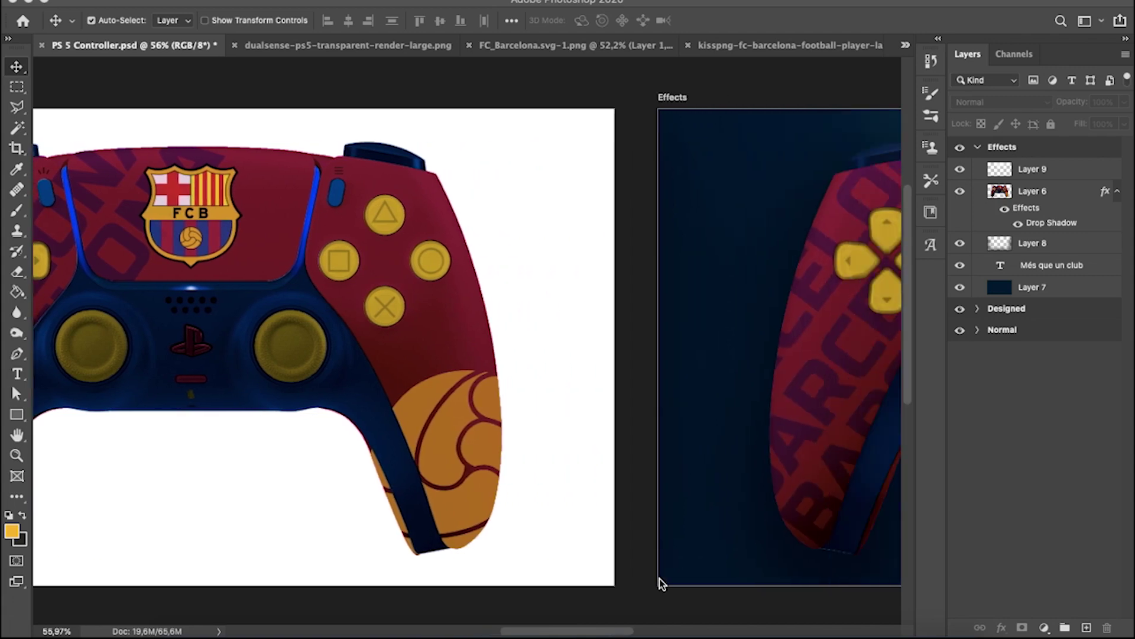
scroll(661, 584, right, 5)
scroll(661, 585, right, 1)
scroll(659, 579, right, 4)
scroll(658, 578, right, 6)
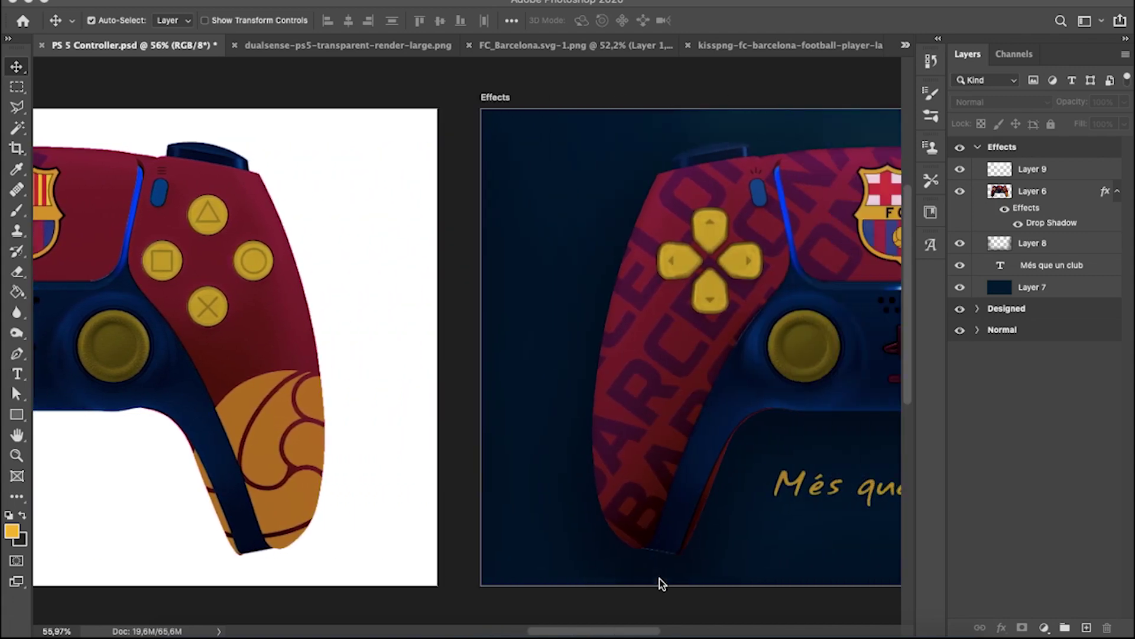
scroll(659, 578, right, 6)
scroll(659, 578, right, 4)
scroll(658, 578, right, 3)
scroll(659, 579, right, 3)
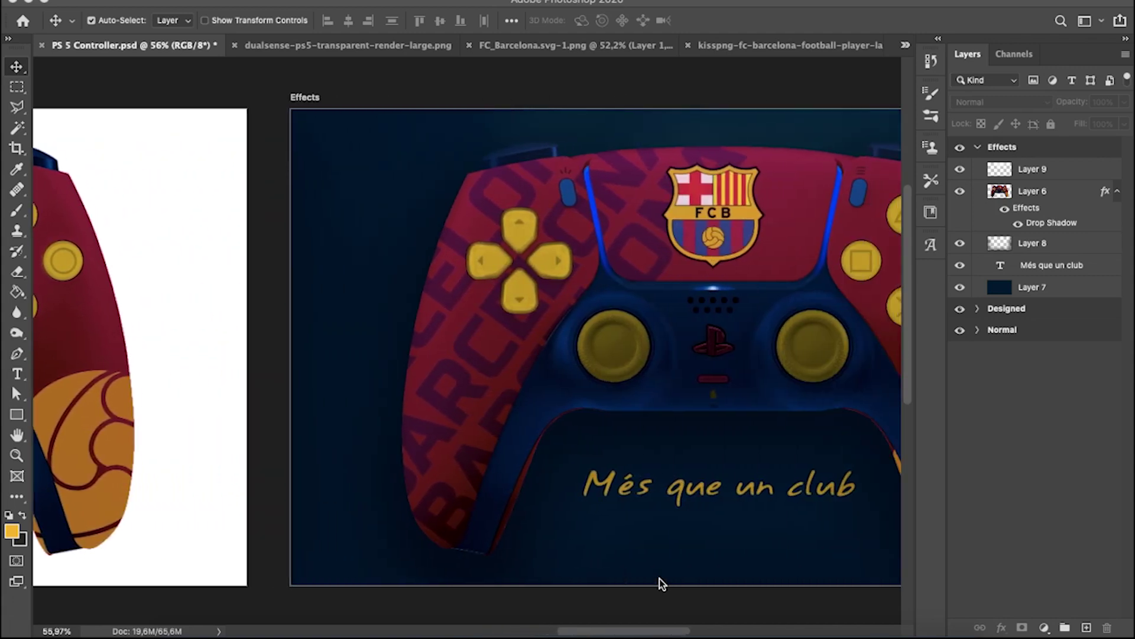
scroll(659, 578, right, 6)
scroll(658, 579, right, 6)
scroll(658, 578, right, 3)
scroll(659, 579, right, 3)
scroll(659, 579, right, 1)
scroll(659, 579, right, 1)
scroll(658, 579, right, 2)
scroll(658, 579, right, 1)
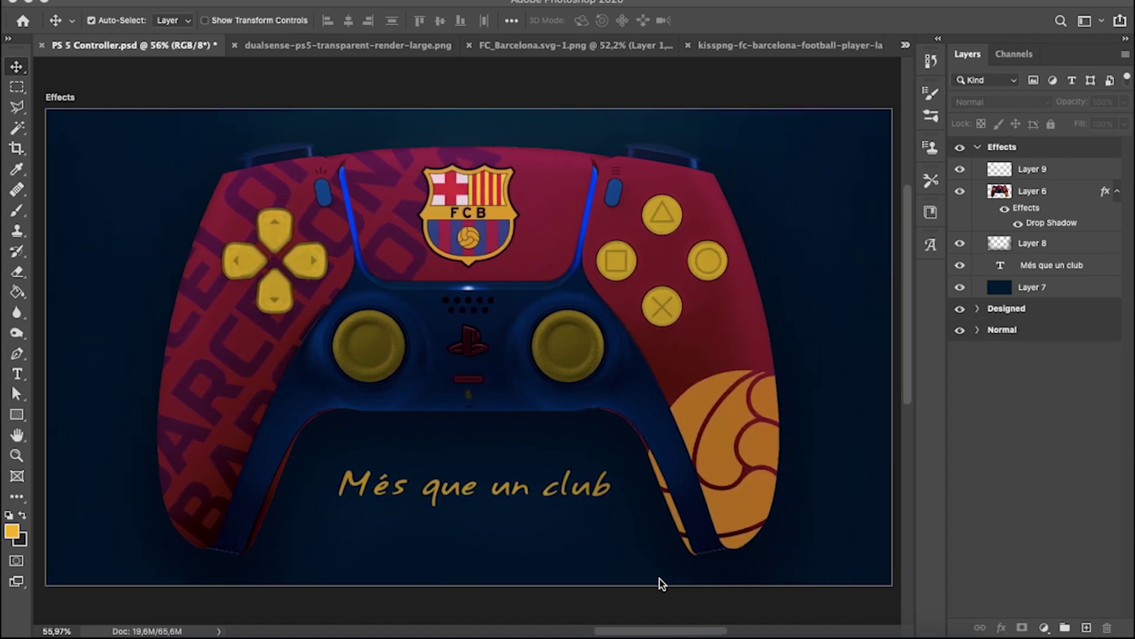